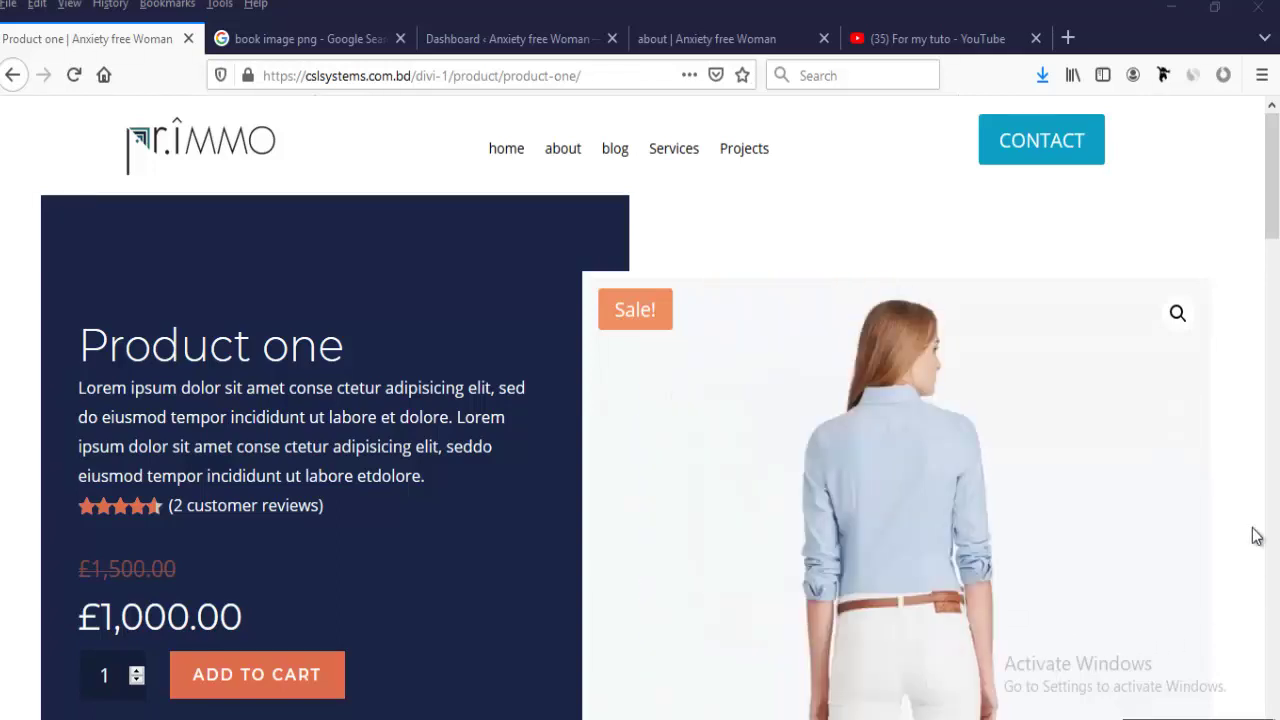
Step: Examine the finished Product one page, from the product header through the reviews to the related products
{"action": "scroll", "coordinate": [1257, 564], "scroll_direction": "down", "scroll_amount": 2}
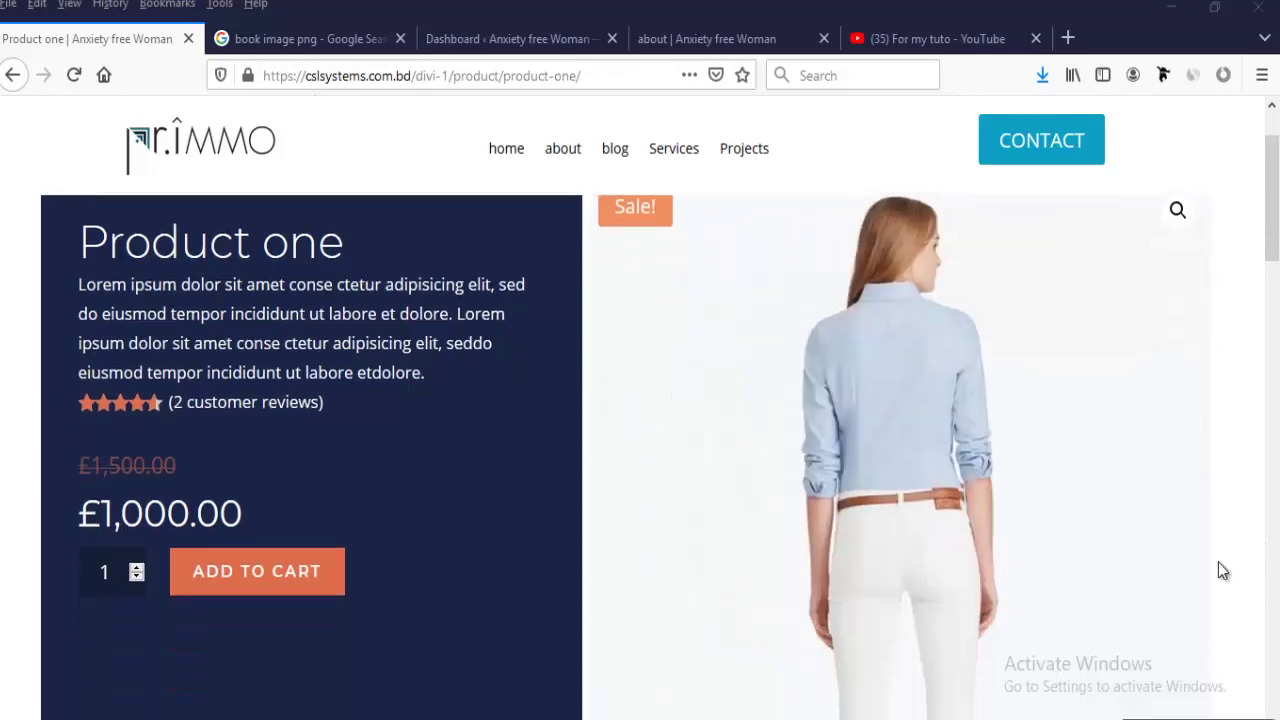
{"action": "scroll", "coordinate": [1268, 577], "scroll_direction": "down", "scroll_amount": 7}
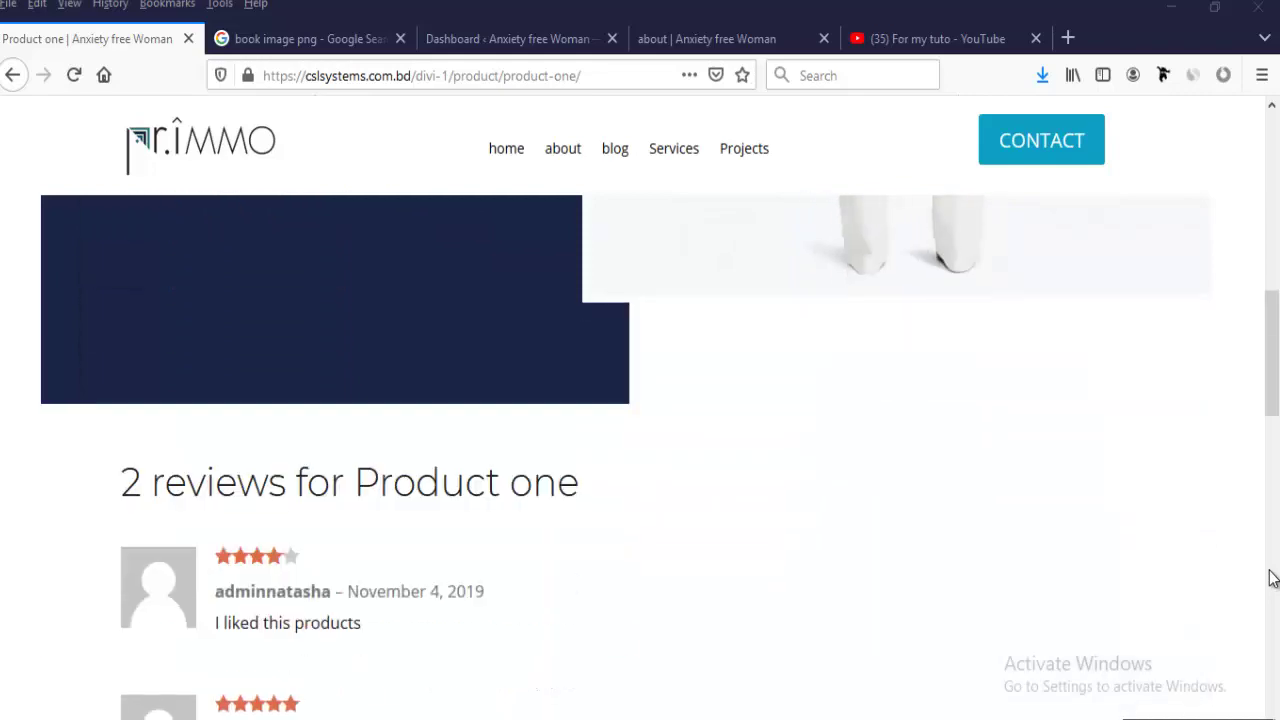
{"action": "scroll", "coordinate": [1213, 568], "scroll_direction": "down", "scroll_amount": 12}
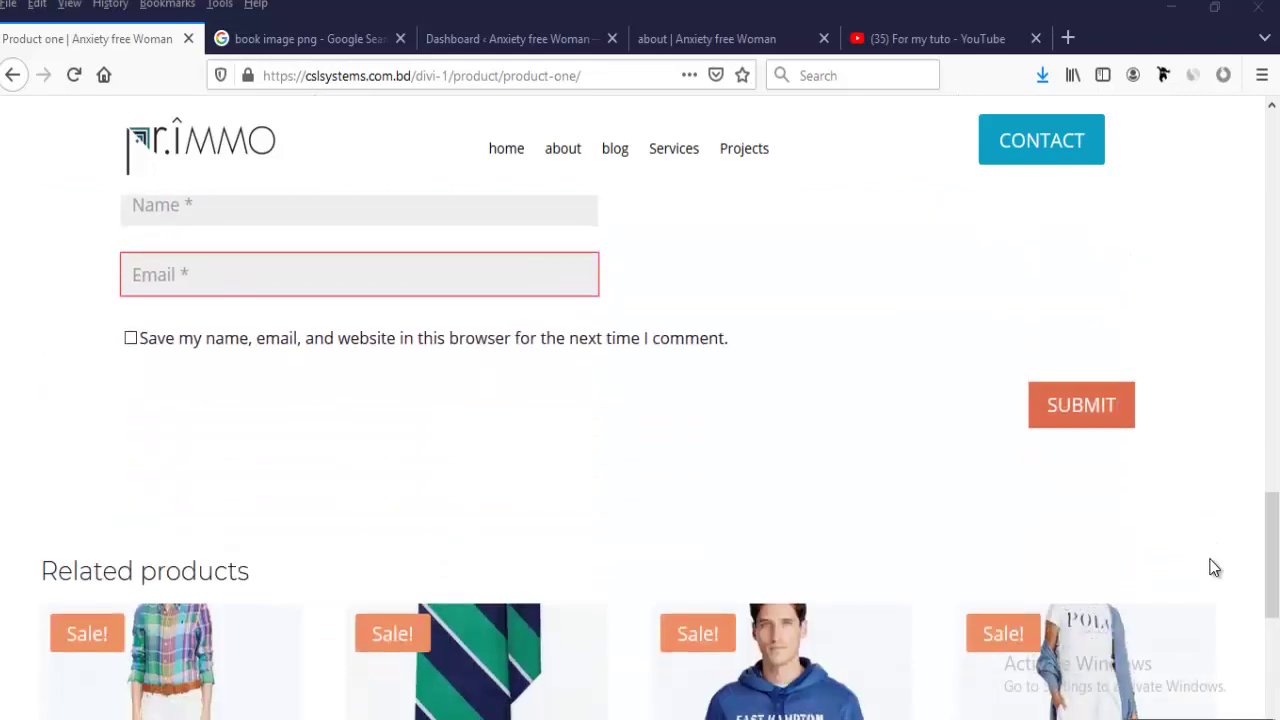
{"action": "scroll", "coordinate": [1213, 568], "scroll_direction": "up", "scroll_amount": 15}
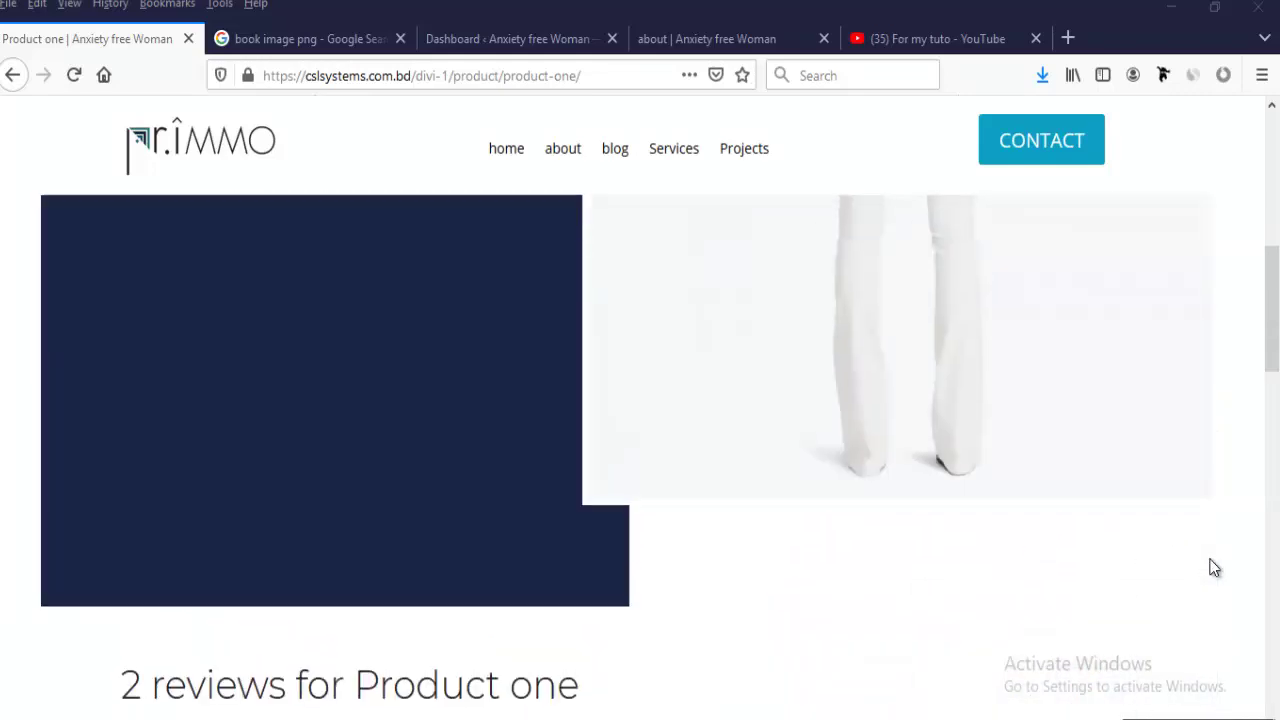
{"action": "scroll", "coordinate": [1213, 568], "scroll_direction": "up", "scroll_amount": 3}
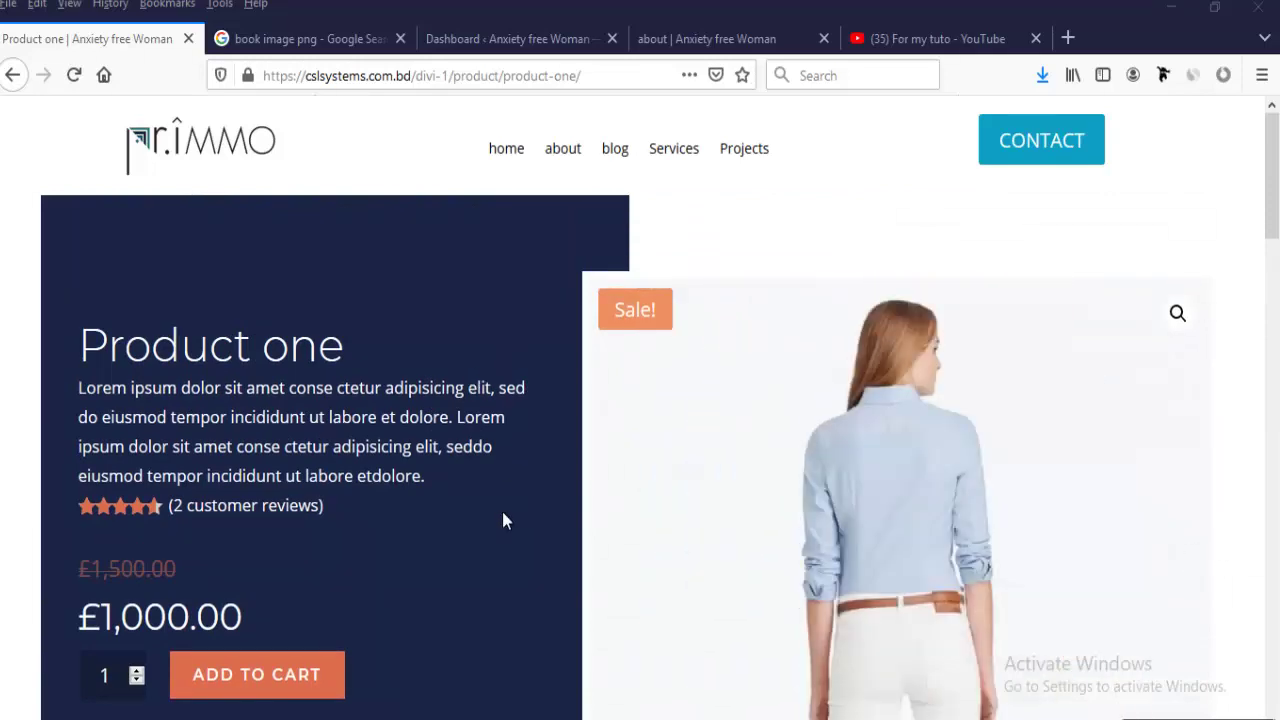
{"action": "scroll", "coordinate": [502, 520], "scroll_direction": "down", "scroll_amount": 3}
{"action": "scroll", "coordinate": [502, 520], "scroll_direction": "up", "scroll_amount": 3}
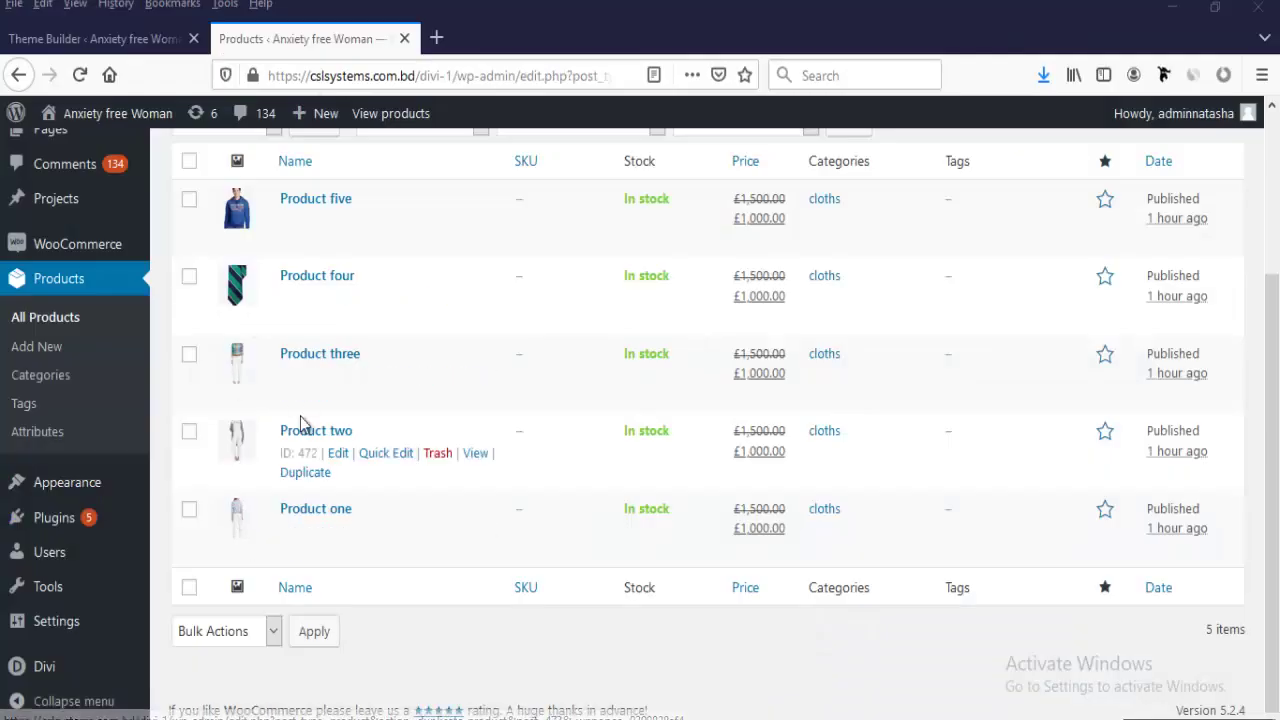
Step: Open Product one for editing from the WooCommerce products list
{"action": "scroll", "coordinate": [303, 423], "scroll_direction": "up", "scroll_amount": 1}
{"action": "scroll", "coordinate": [283, 526], "scroll_direction": "down", "scroll_amount": 1}
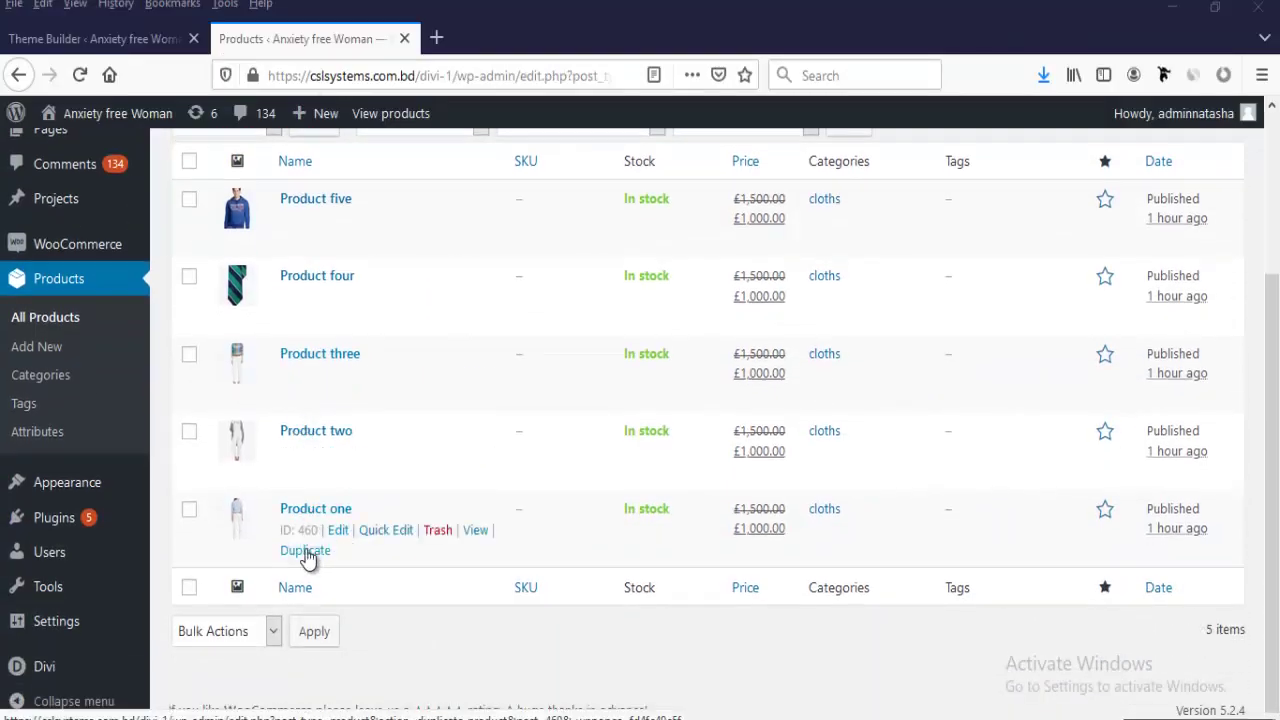
{"action": "left_click", "coordinate": [338, 530]}
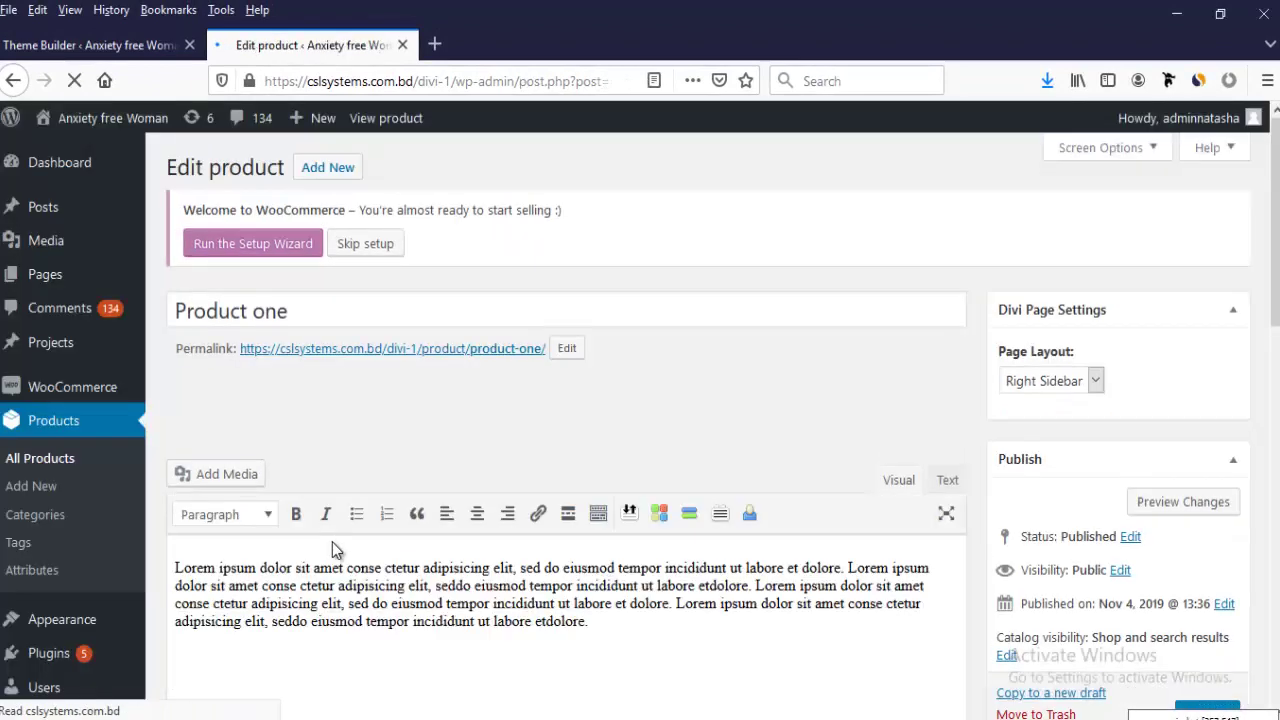
Step: Open Product one's live page in a new tab and examine its default layout, sidebar, description and related products
{"action": "left_click", "coordinate": [515, 355]}
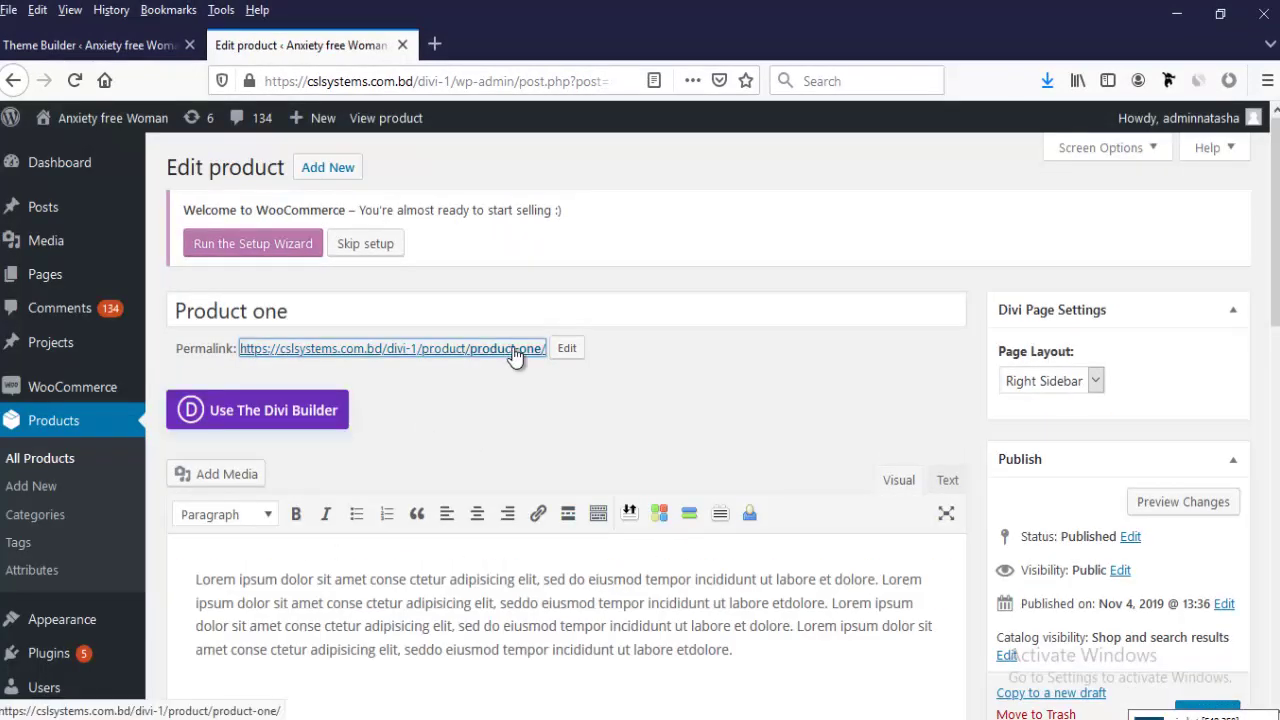
{"action": "middle_click", "coordinate": [515, 356]}
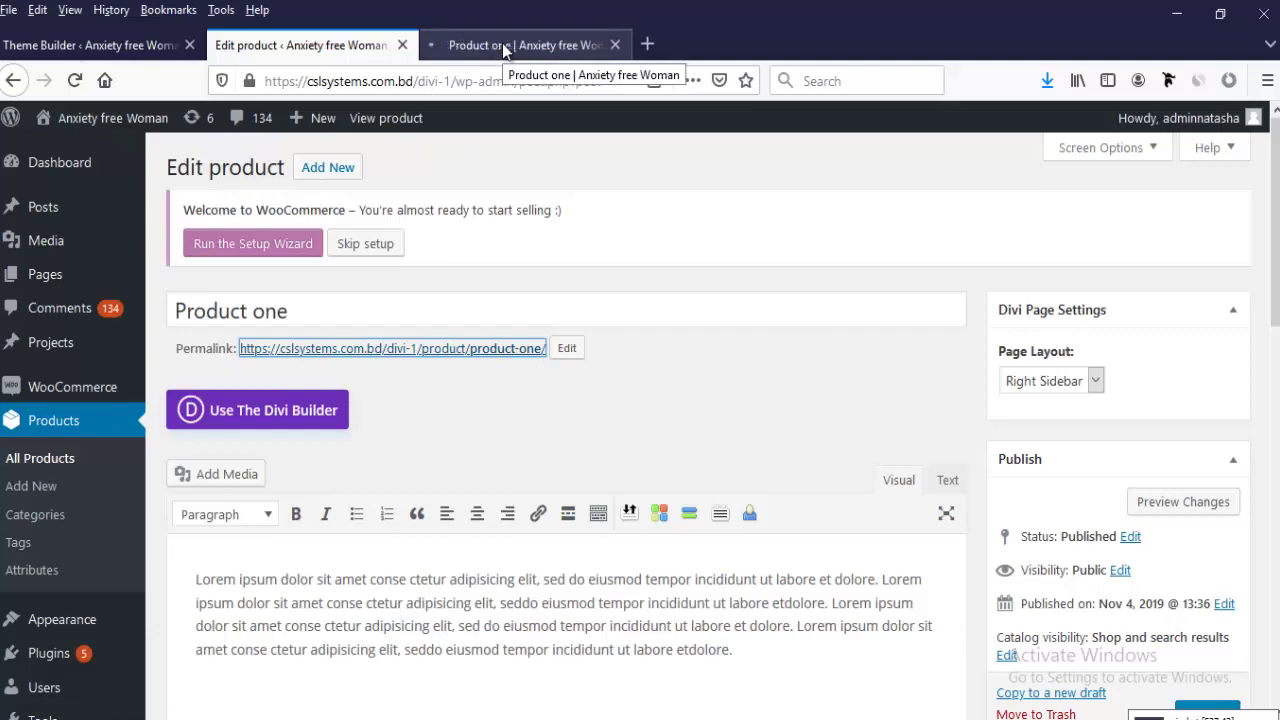
{"action": "left_click", "coordinate": [502, 43]}
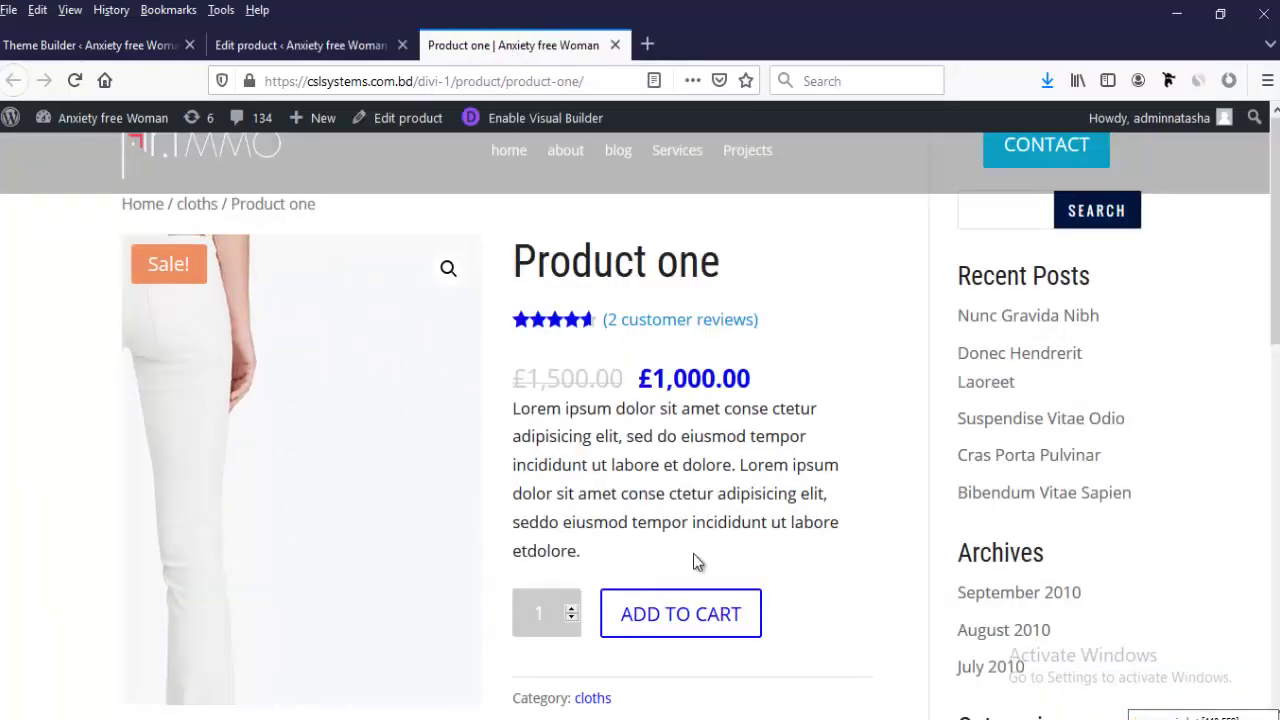
{"action": "scroll", "coordinate": [693, 553], "scroll_direction": "down", "scroll_amount": 8}
{"action": "scroll", "coordinate": [693, 553], "scroll_direction": "up", "scroll_amount": 3}
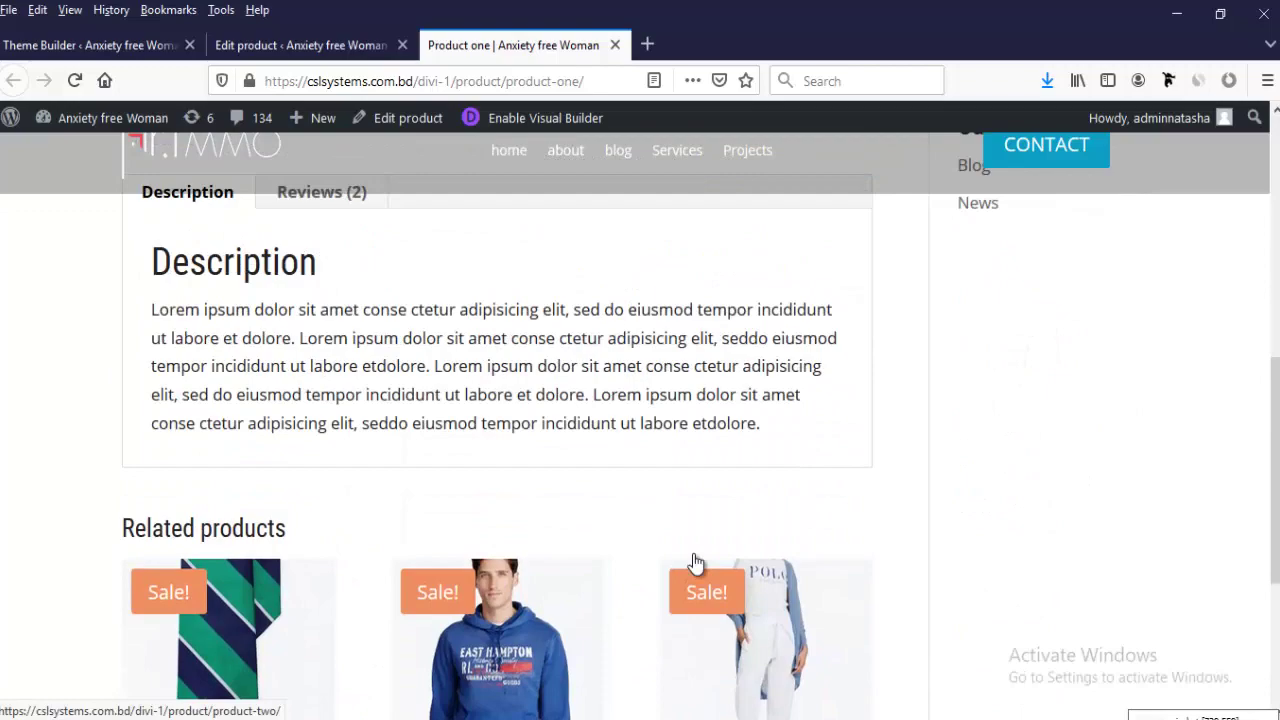
{"action": "scroll", "coordinate": [696, 563], "scroll_direction": "up", "scroll_amount": 6}
{"action": "scroll", "coordinate": [799, 571], "scroll_direction": "down", "scroll_amount": 6}
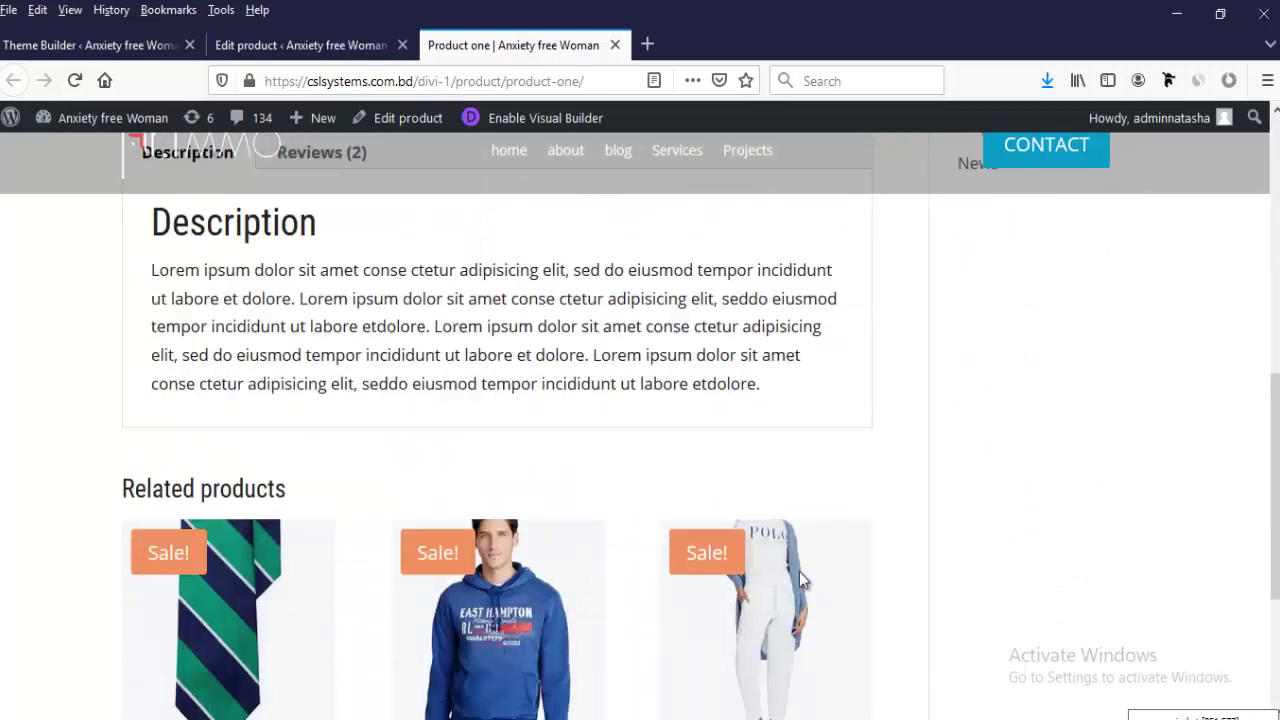
{"action": "scroll", "coordinate": [799, 571], "scroll_direction": "down", "scroll_amount": 3}
{"action": "scroll", "coordinate": [799, 571], "scroll_direction": "up", "scroll_amount": 8}
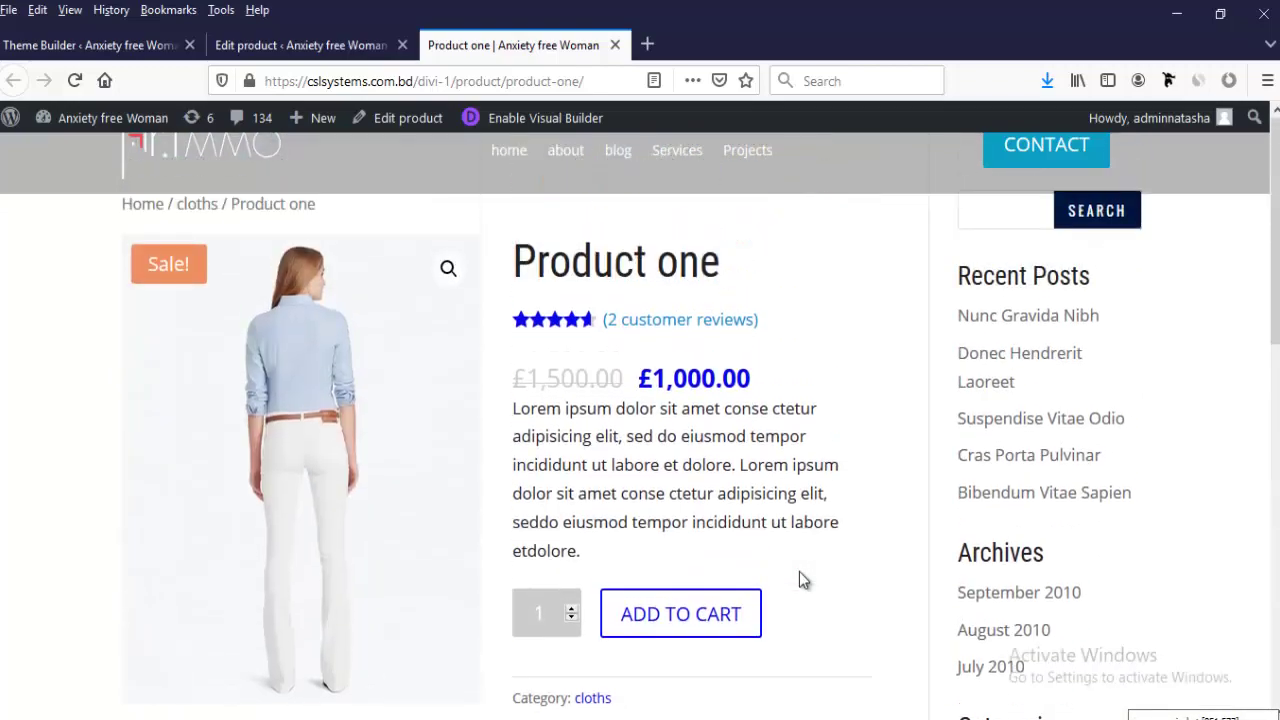
{"action": "scroll", "coordinate": [651, 526], "scroll_direction": "down", "scroll_amount": 5}
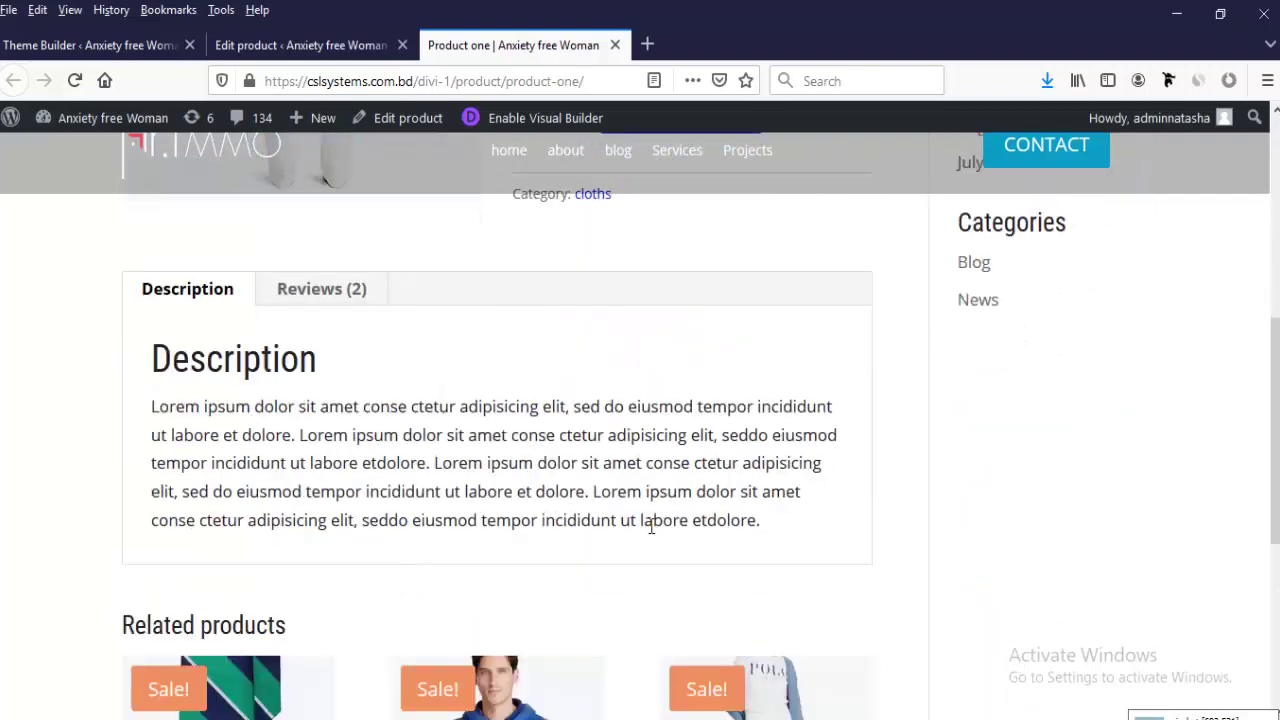
{"action": "scroll", "coordinate": [439, 182], "scroll_direction": "up", "scroll_amount": 3}
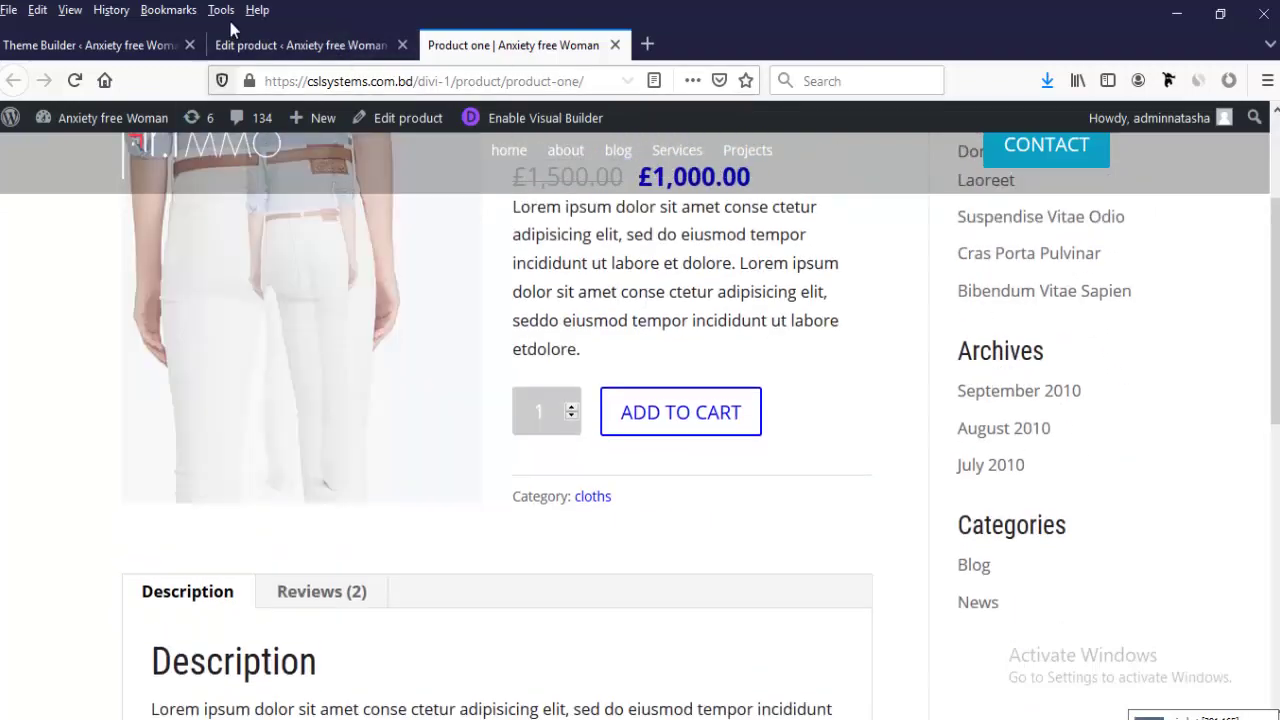
Step: Return to the product editor, set Product one's page layout to No Sidebar and update the product
{"action": "left_click", "coordinate": [297, 45]}
{"action": "scroll", "coordinate": [856, 437], "scroll_direction": "down", "scroll_amount": 3}
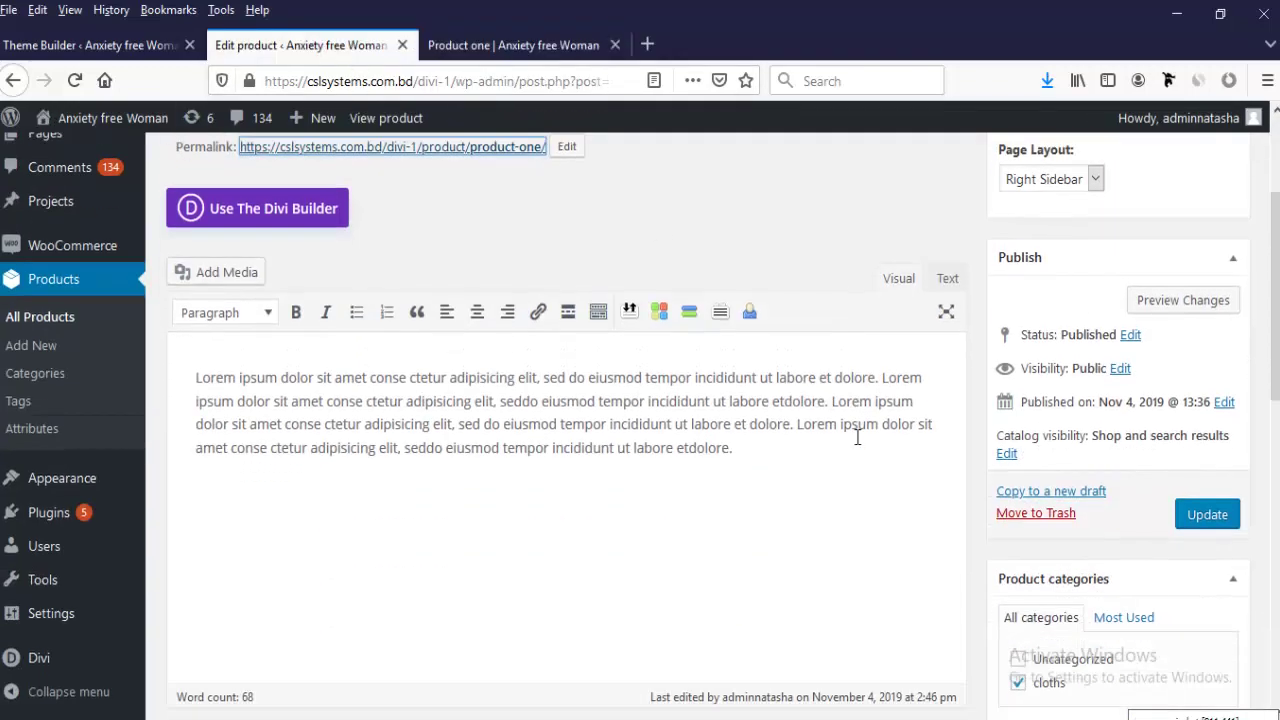
{"action": "scroll", "coordinate": [856, 437], "scroll_direction": "up", "scroll_amount": 3}
{"action": "left_click", "coordinate": [1028, 385]}
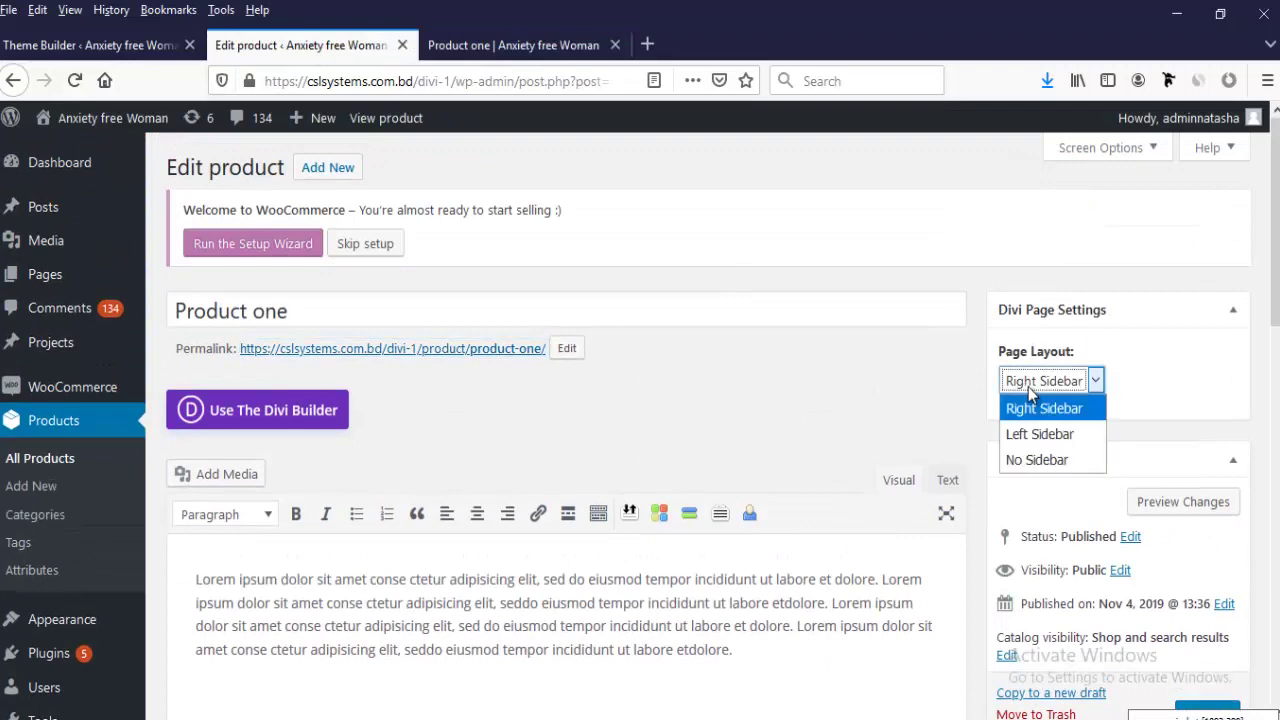
{"action": "left_click", "coordinate": [1024, 458]}
{"action": "scroll", "coordinate": [845, 445], "scroll_direction": "down", "scroll_amount": 3}
{"action": "left_click", "coordinate": [1205, 516]}
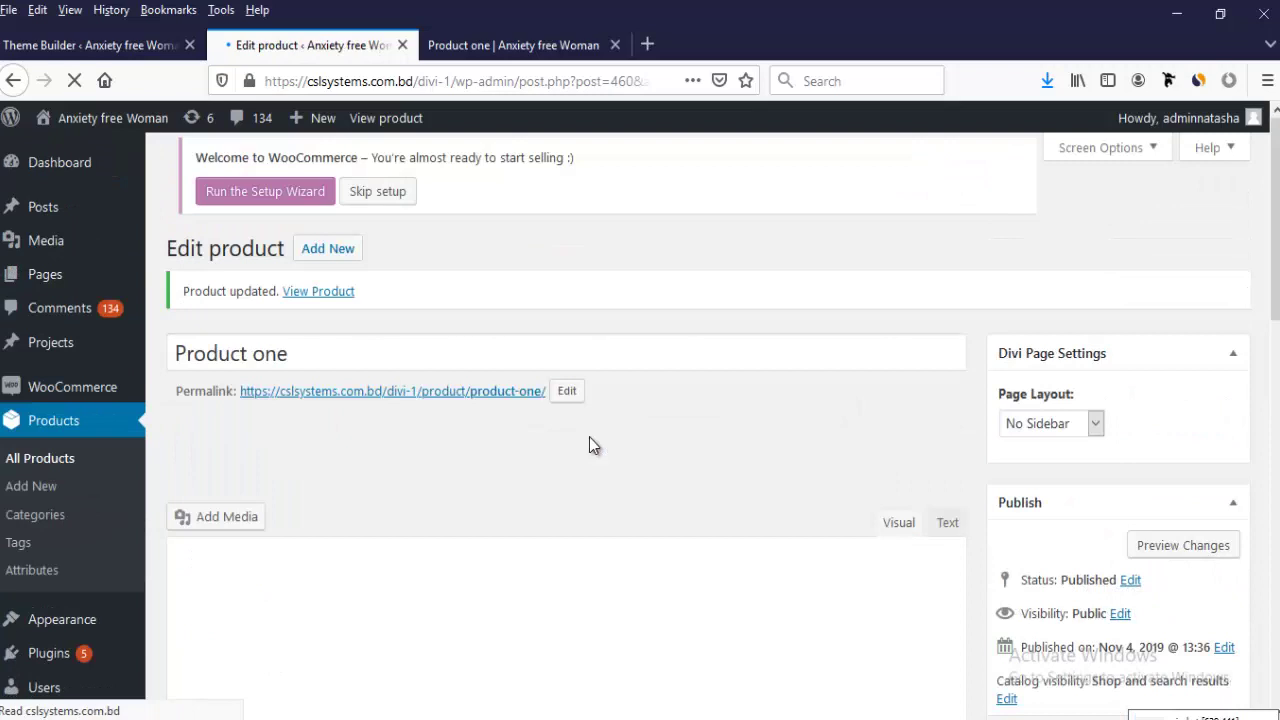
Step: Launch the Divi Builder for Product one and review the default layout down to the related products
{"action": "left_click", "coordinate": [283, 477]}
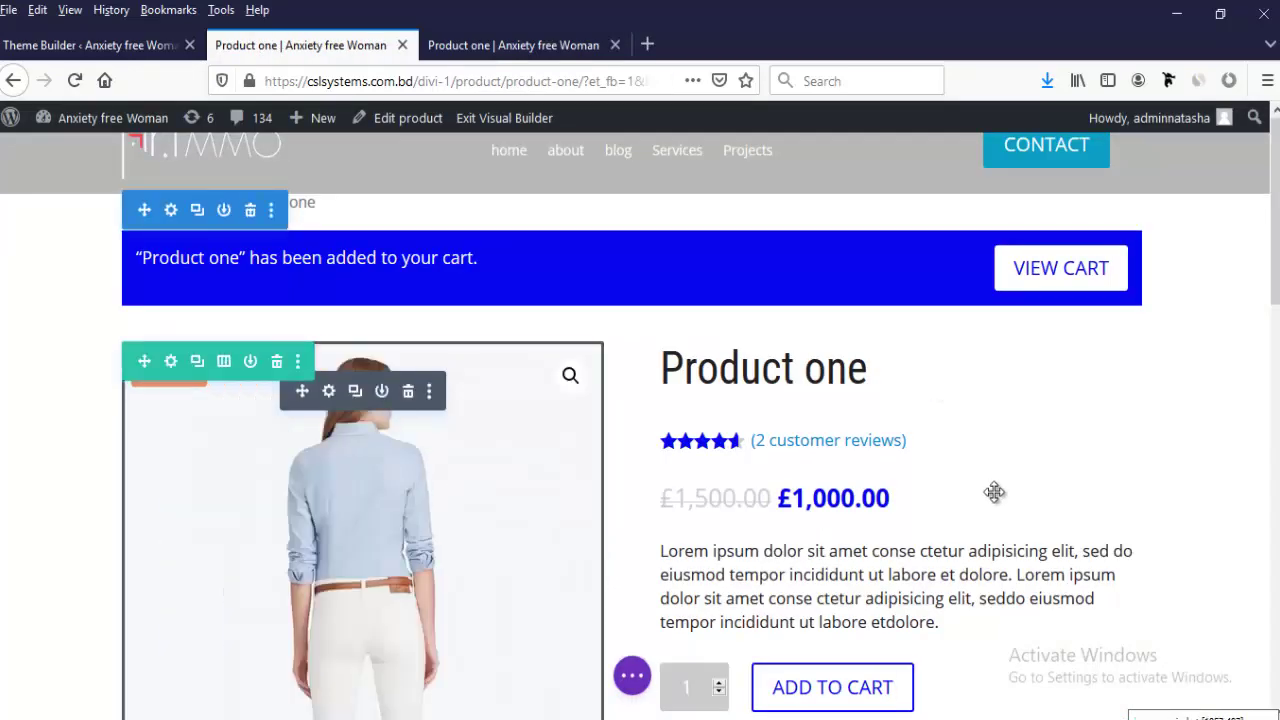
{"action": "scroll", "coordinate": [994, 491], "scroll_direction": "down", "scroll_amount": 4}
{"action": "scroll", "coordinate": [994, 491], "scroll_direction": "down", "scroll_amount": 9}
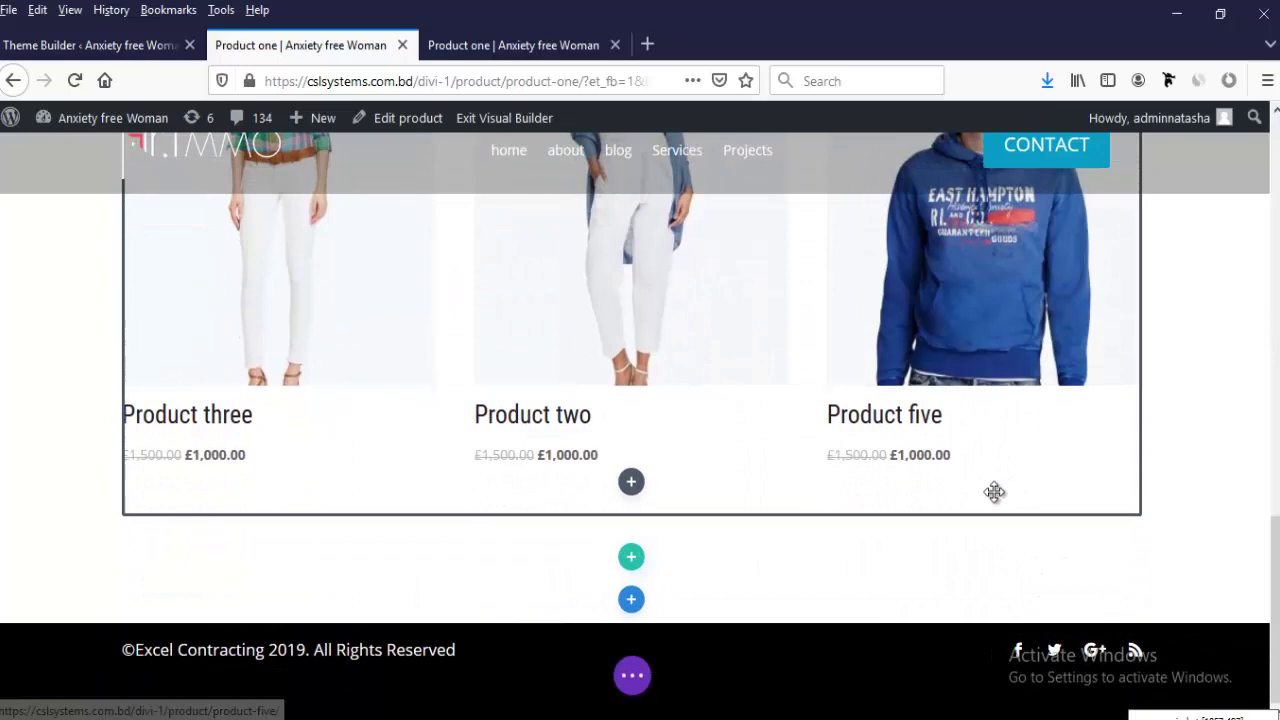
{"action": "scroll", "coordinate": [994, 491], "scroll_direction": "up", "scroll_amount": 8}
{"action": "scroll", "coordinate": [994, 491], "scroll_direction": "up", "scroll_amount": 5}
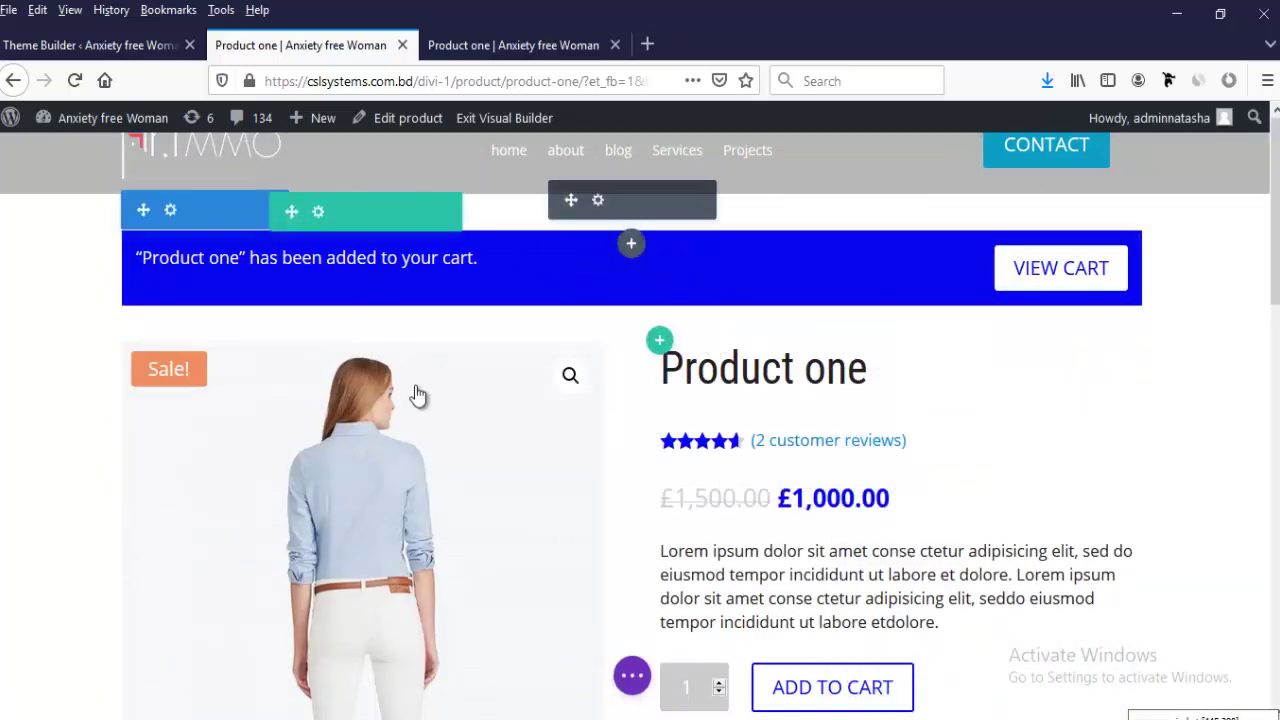
{"action": "scroll", "coordinate": [698, 492], "scroll_direction": "down", "scroll_amount": 9}
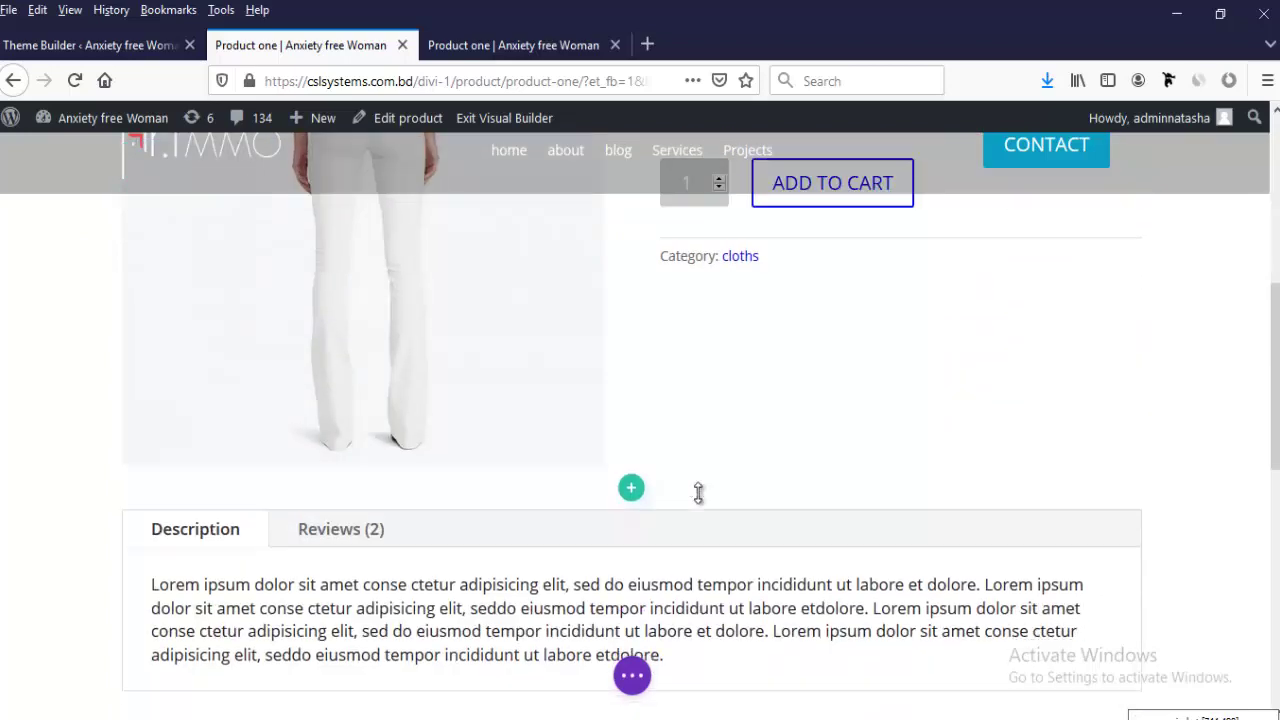
{"action": "scroll", "coordinate": [698, 492], "scroll_direction": "up", "scroll_amount": 6}
{"action": "scroll", "coordinate": [698, 492], "scroll_direction": "up", "scroll_amount": 3}
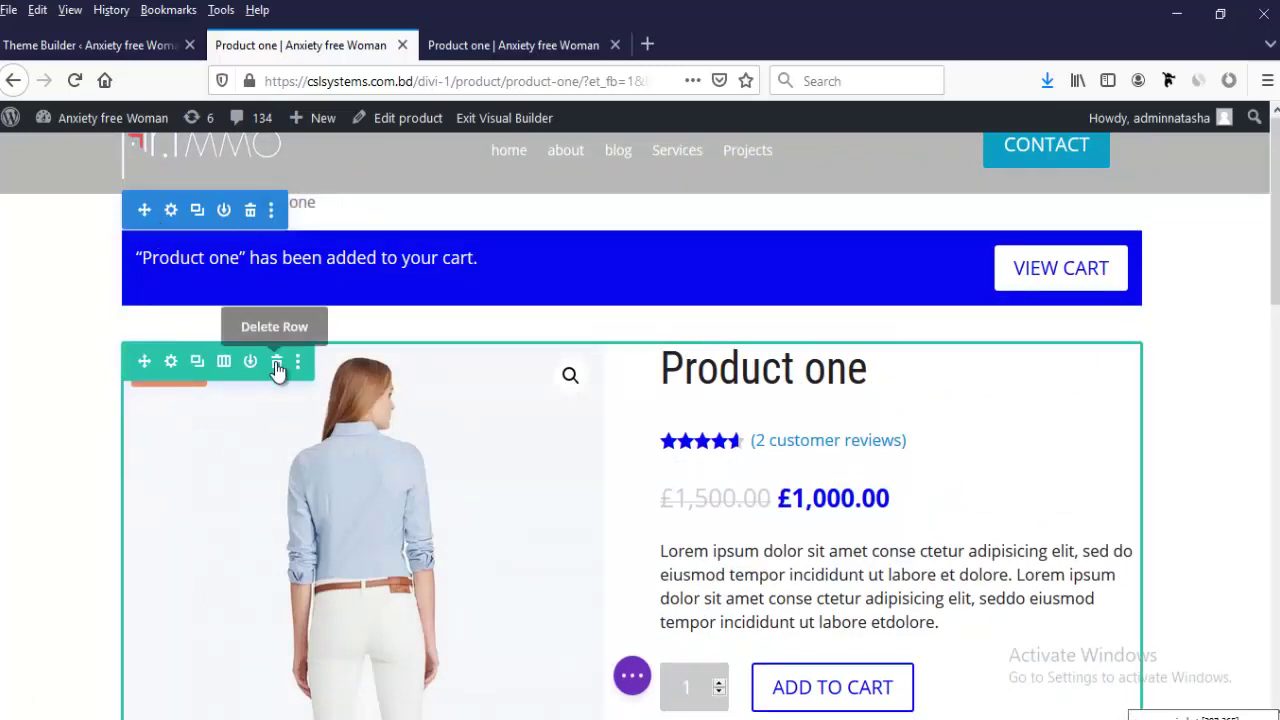
Step: Delete the row with the product image and details and the row with the description and related products
{"action": "left_click", "coordinate": [276, 362]}
{"action": "scroll", "coordinate": [273, 191], "scroll_direction": "down", "scroll_amount": 2}
{"action": "scroll", "coordinate": [271, 206], "scroll_direction": "up", "scroll_amount": 2}
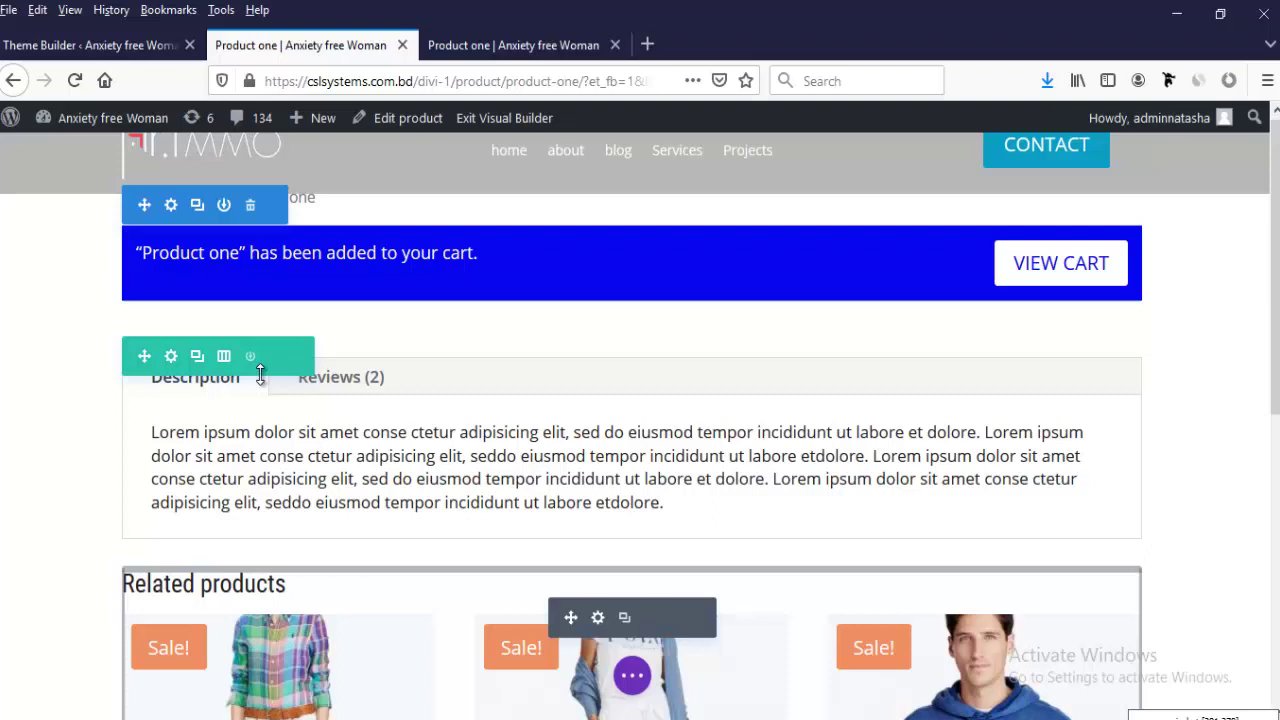
{"action": "left_click", "coordinate": [277, 362]}
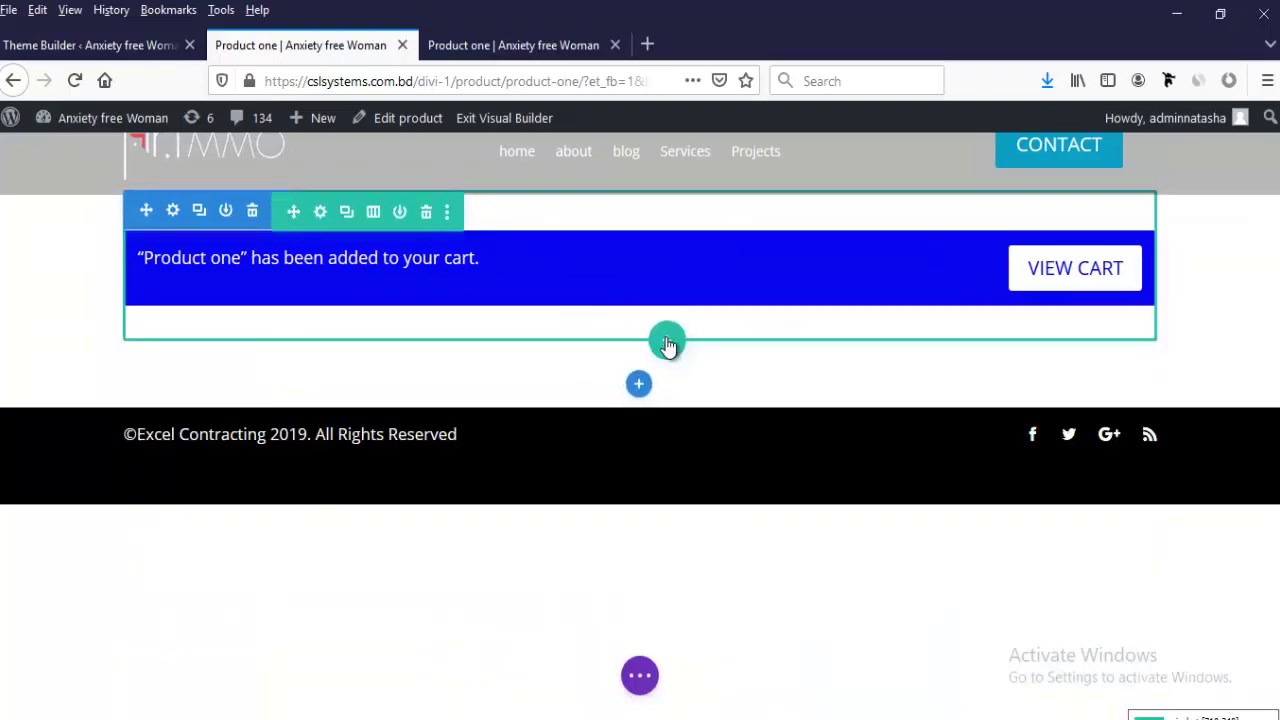
Step: Insert a row with two equal columns below the cart notice, without adding a module
{"action": "left_click", "coordinate": [667, 343]}
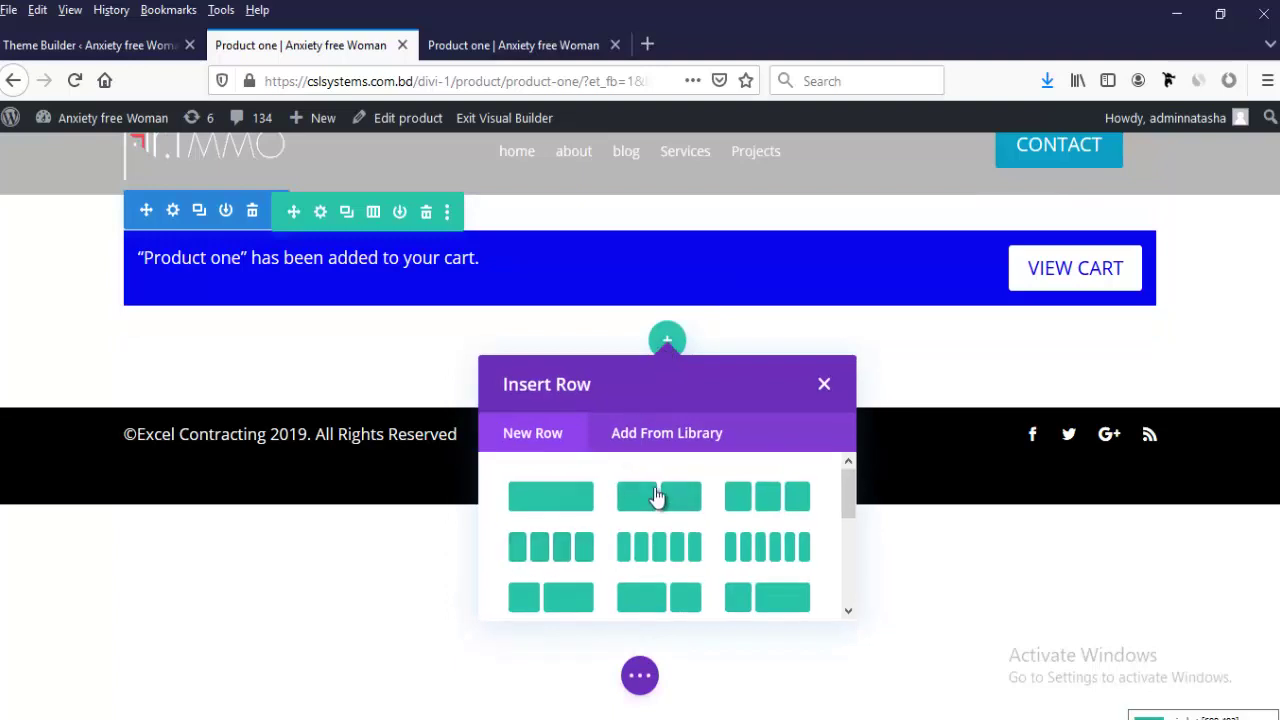
{"action": "left_click", "coordinate": [656, 497]}
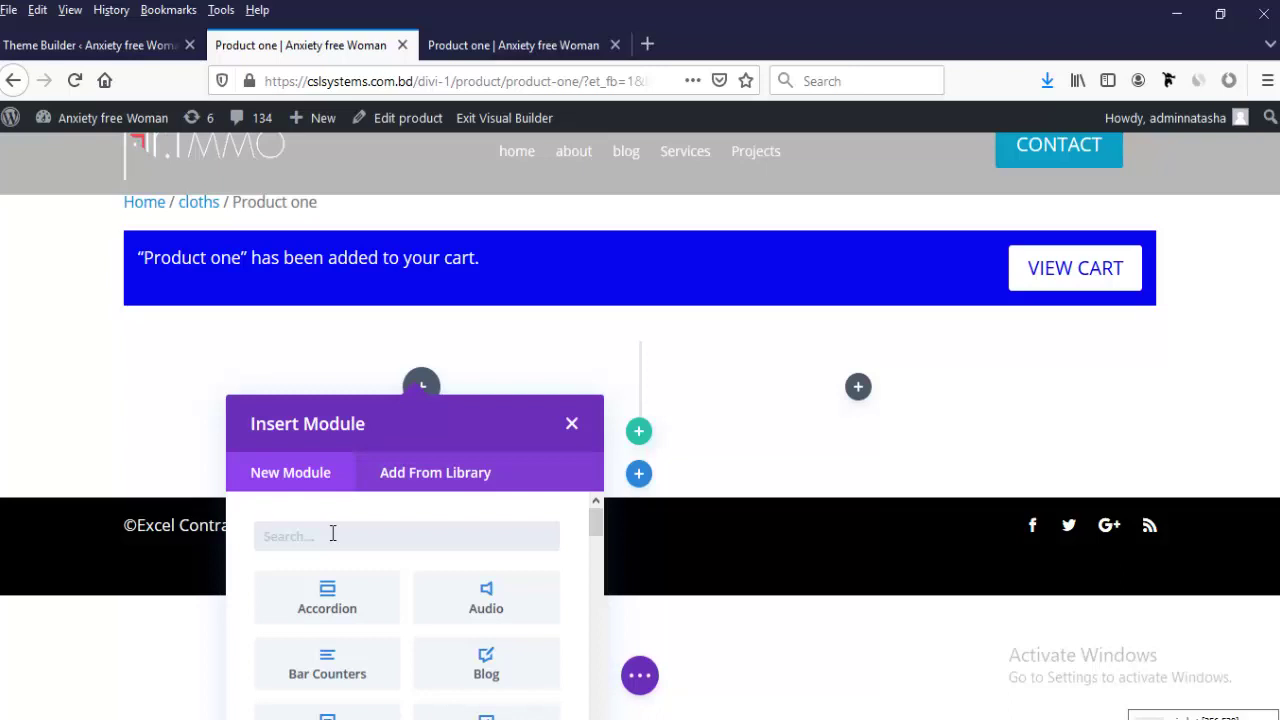
{"action": "left_click", "coordinate": [571, 425]}
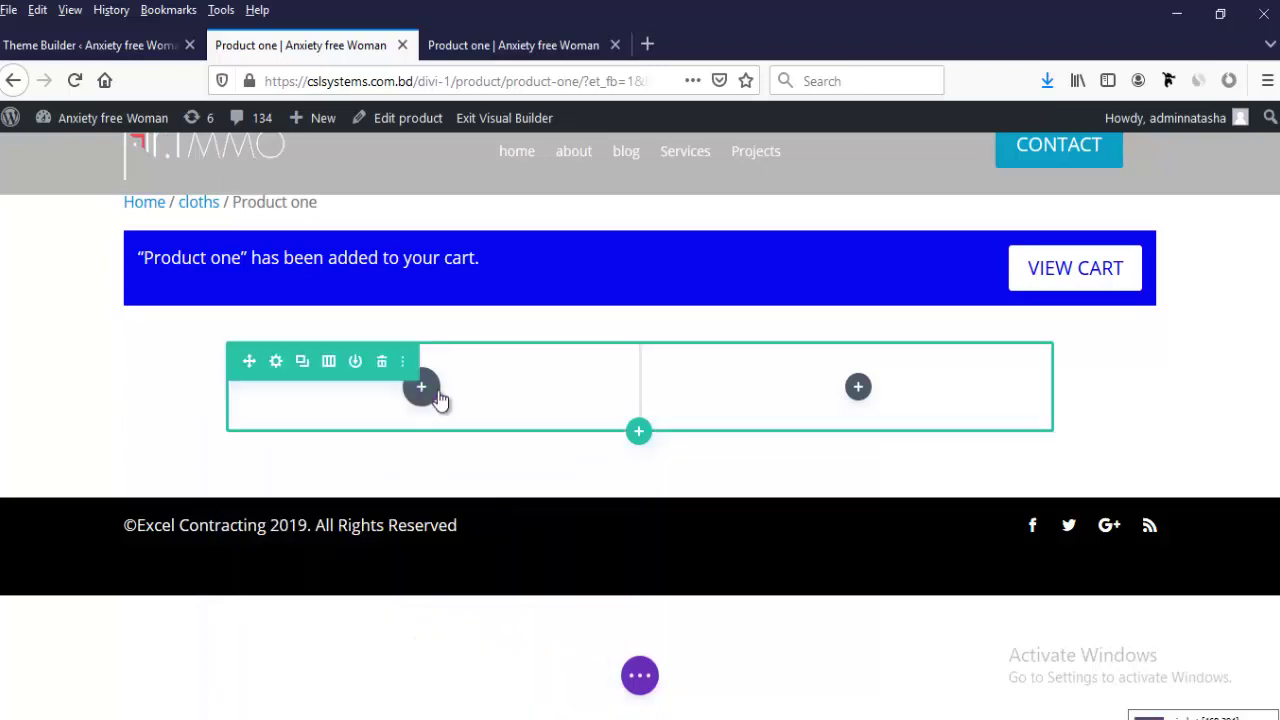
Step: Set the new two-column row's width to 100% in its sizing settings and save the row
{"action": "left_click", "coordinate": [278, 361]}
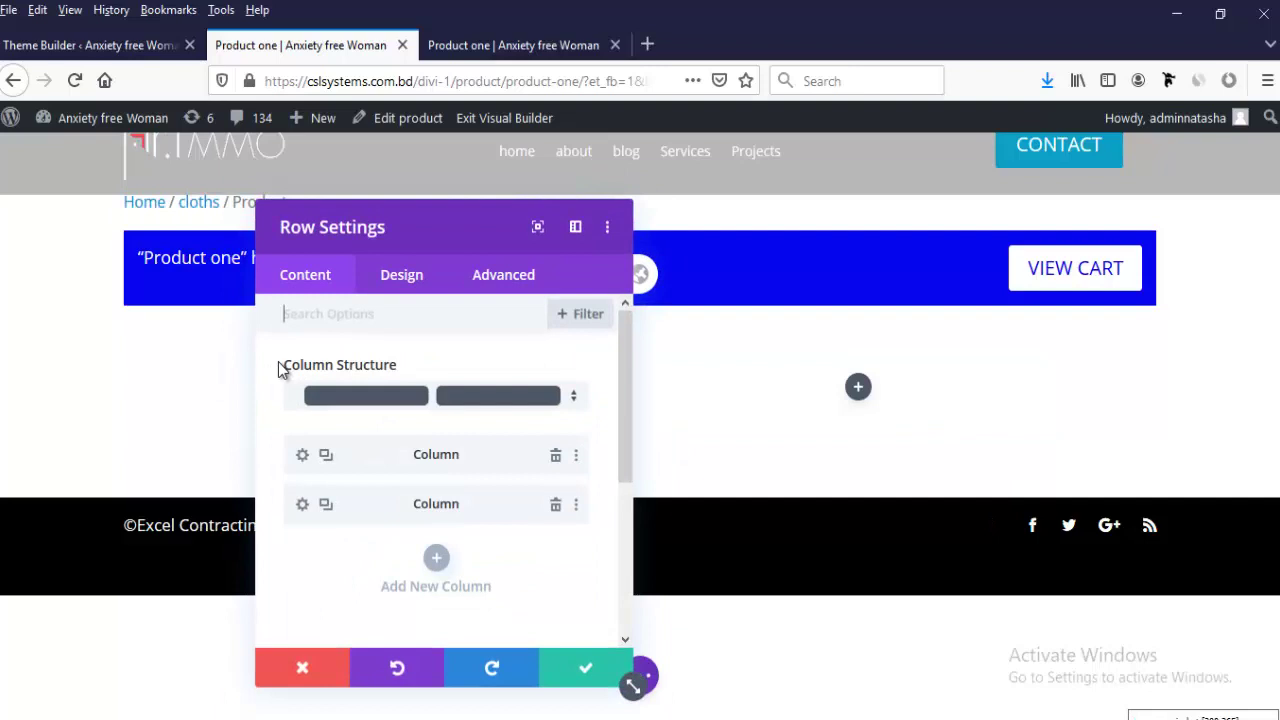
{"action": "left_click", "coordinate": [420, 285]}
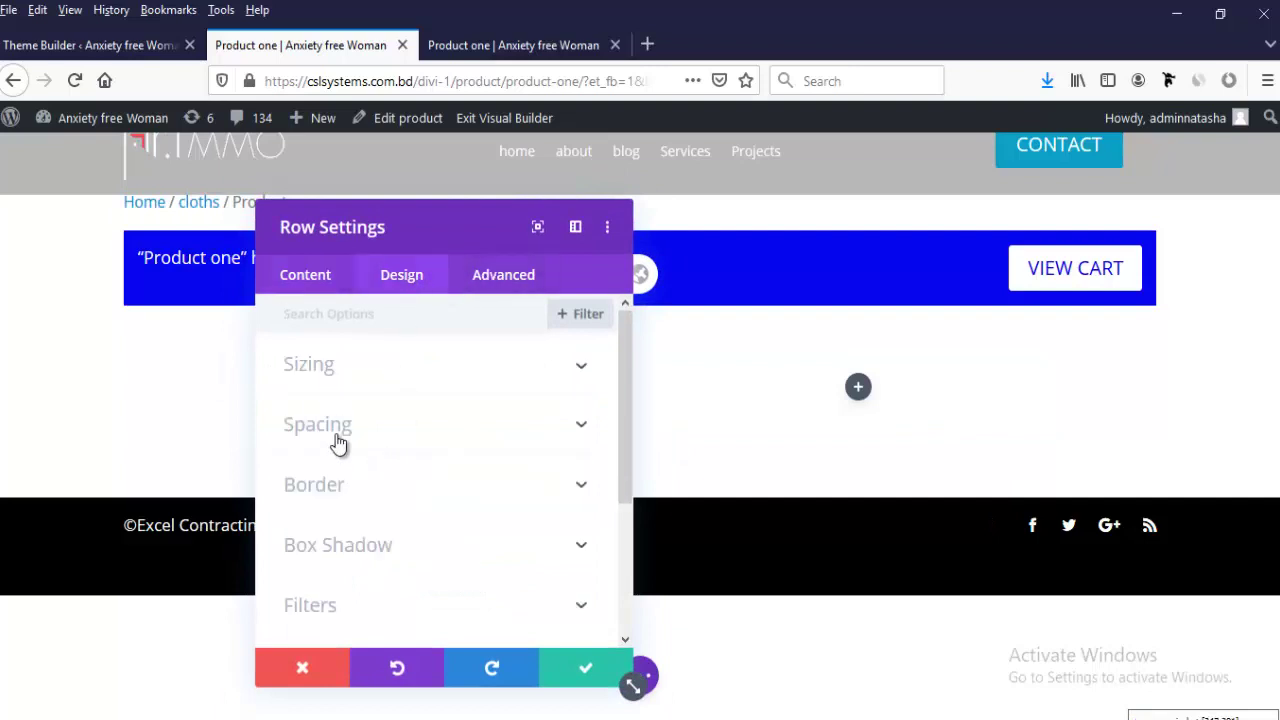
{"action": "left_click", "coordinate": [351, 376]}
{"action": "left_click_drag", "start_coordinate": [463, 597], "coordinate": [515, 600]}
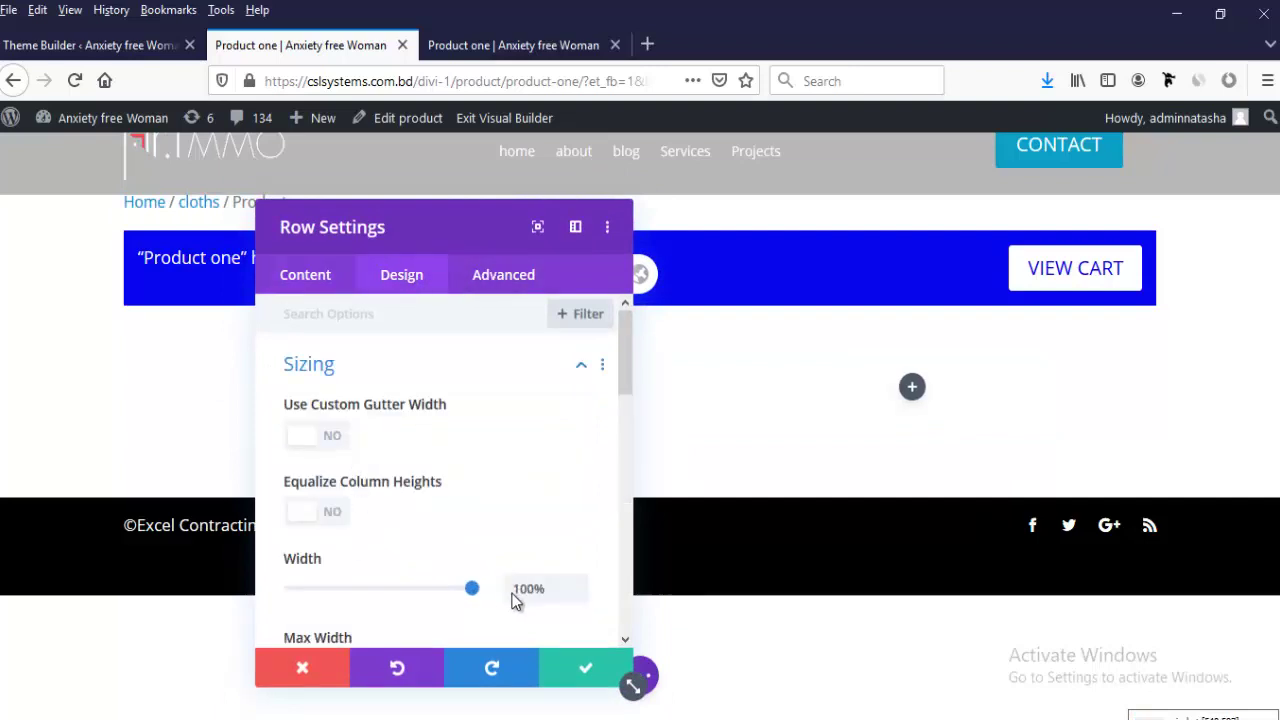
{"action": "left_click", "coordinate": [604, 676]}
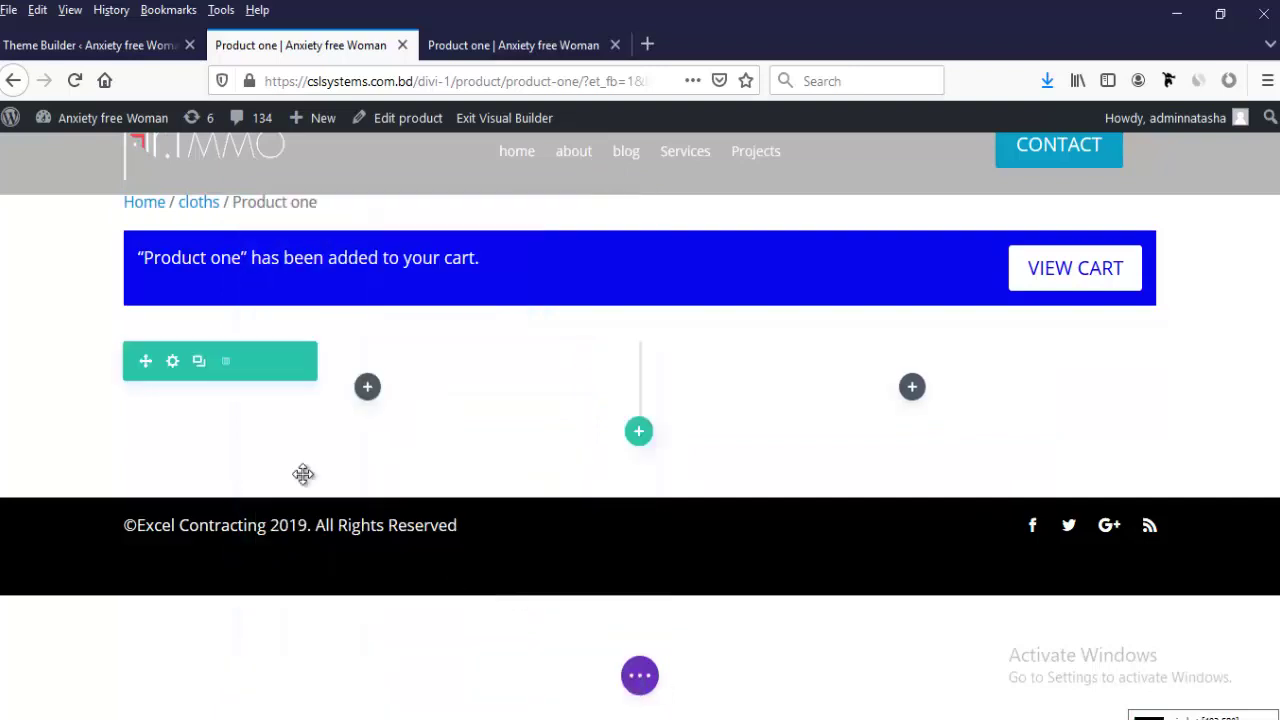
Step: Give the new row's first column a solid #1a2545 background color and save the column and row settings
{"action": "left_click", "coordinate": [172, 362]}
{"action": "left_click", "coordinate": [303, 456]}
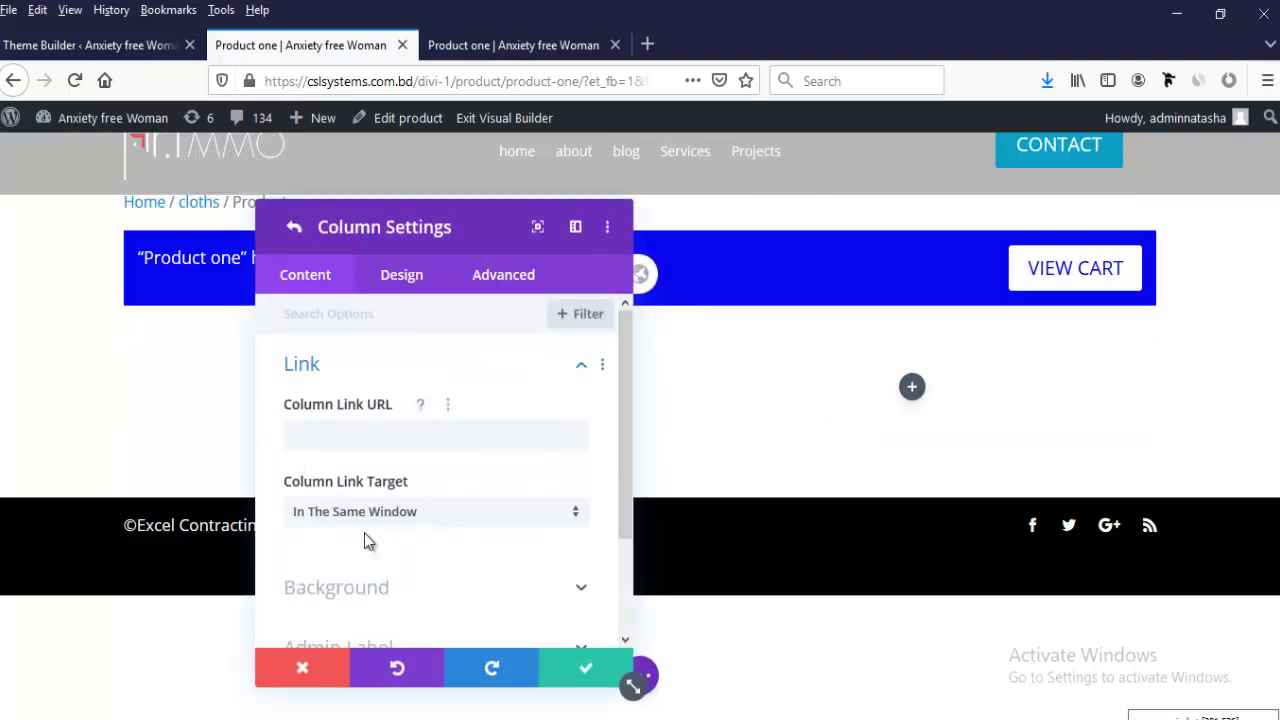
{"action": "scroll", "coordinate": [360, 520], "scroll_direction": "down", "scroll_amount": 2}
{"action": "left_click", "coordinate": [355, 492]}
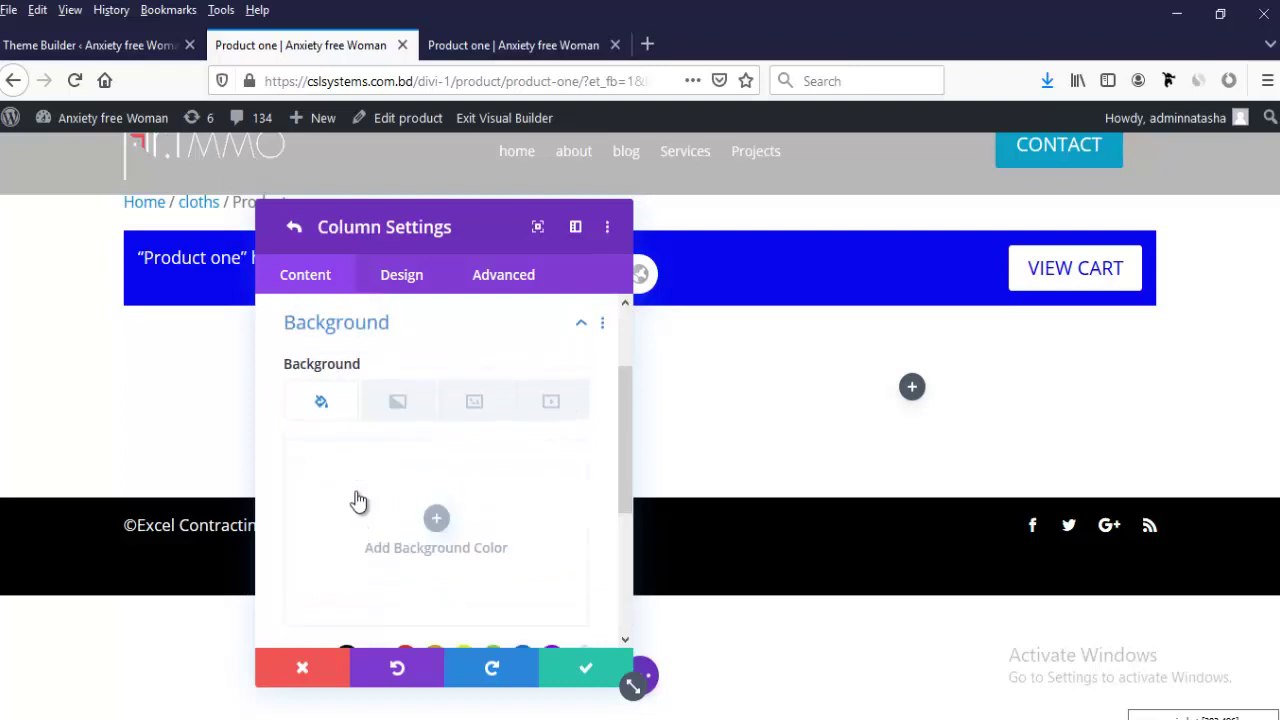
{"action": "left_click", "coordinate": [436, 520]}
{"action": "scroll", "coordinate": [360, 542], "scroll_direction": "down", "scroll_amount": 5}
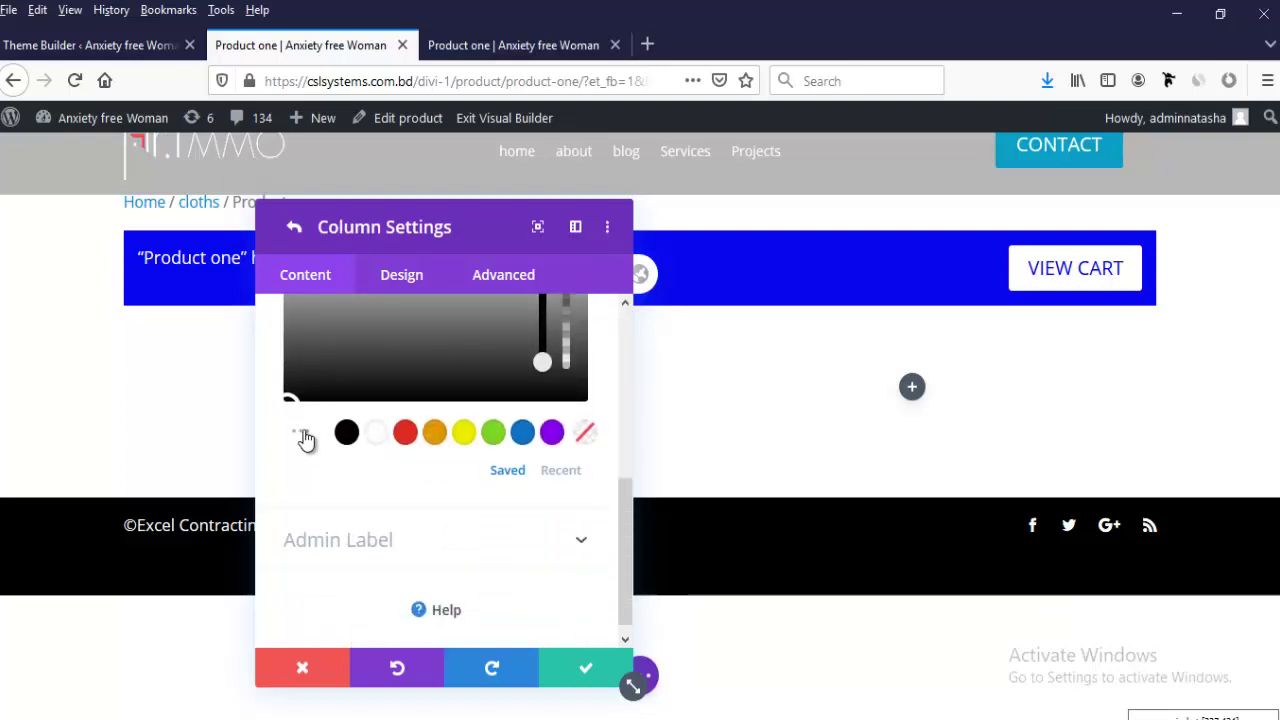
{"action": "left_click", "coordinate": [303, 437]}
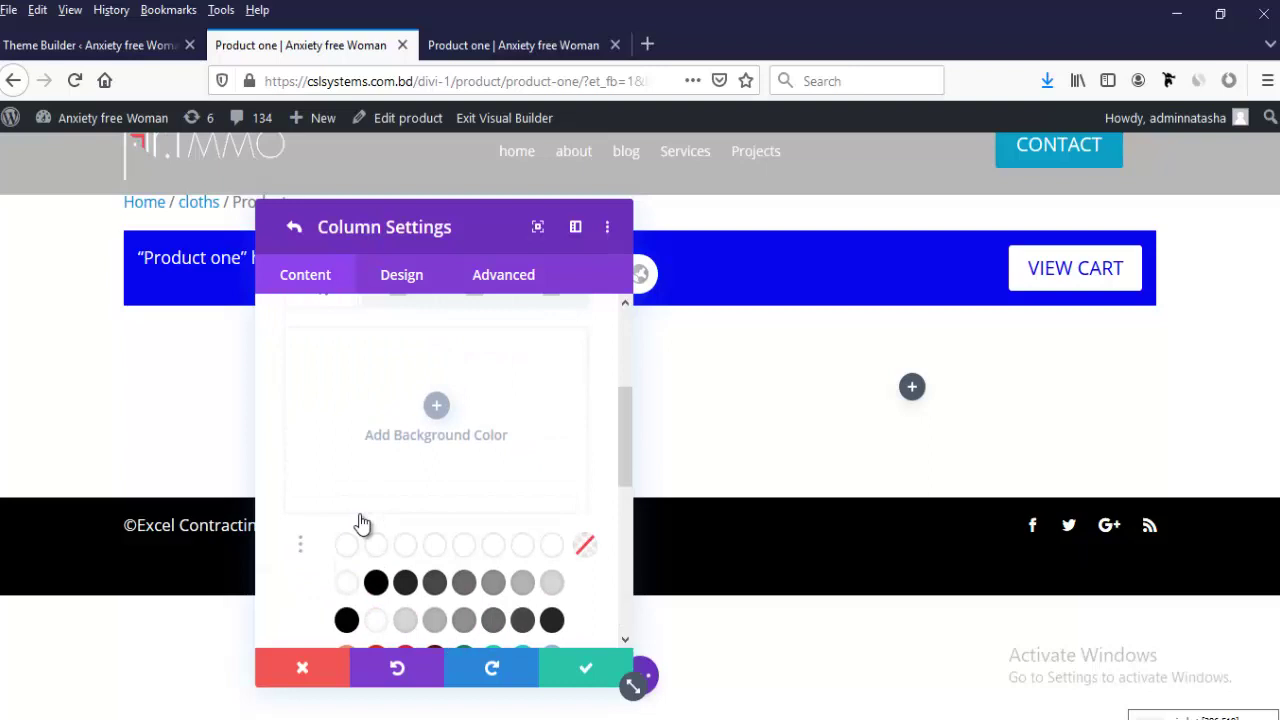
{"action": "scroll", "coordinate": [362, 523], "scroll_direction": "up", "scroll_amount": 2}
{"action": "left_click", "coordinate": [433, 519]}
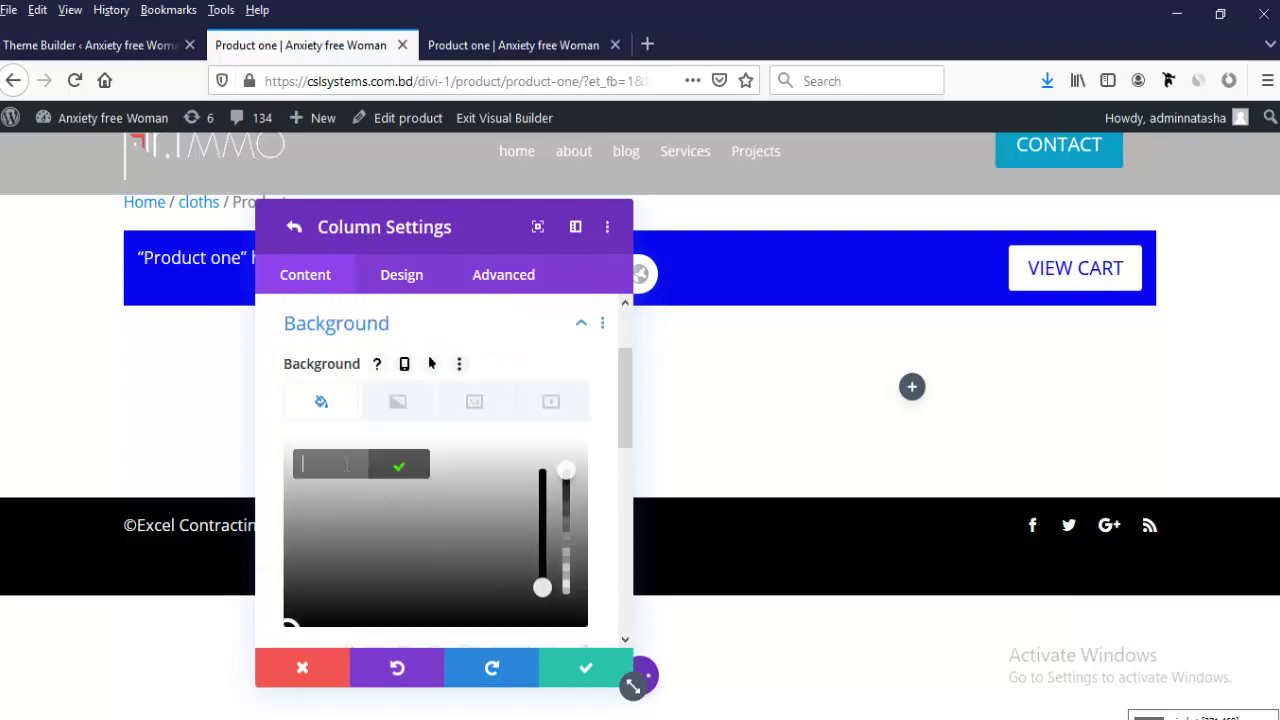
{"action": "type", "text": "#1a2545"}
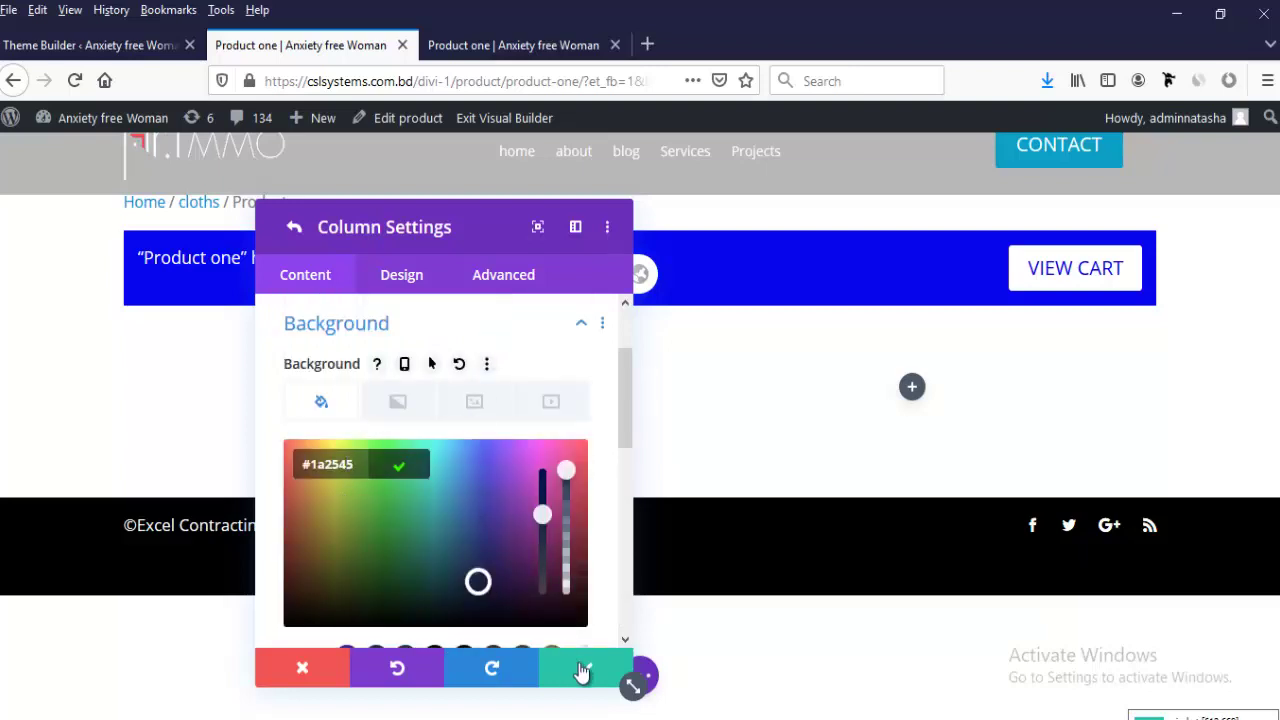
{"action": "left_click", "coordinate": [580, 678]}
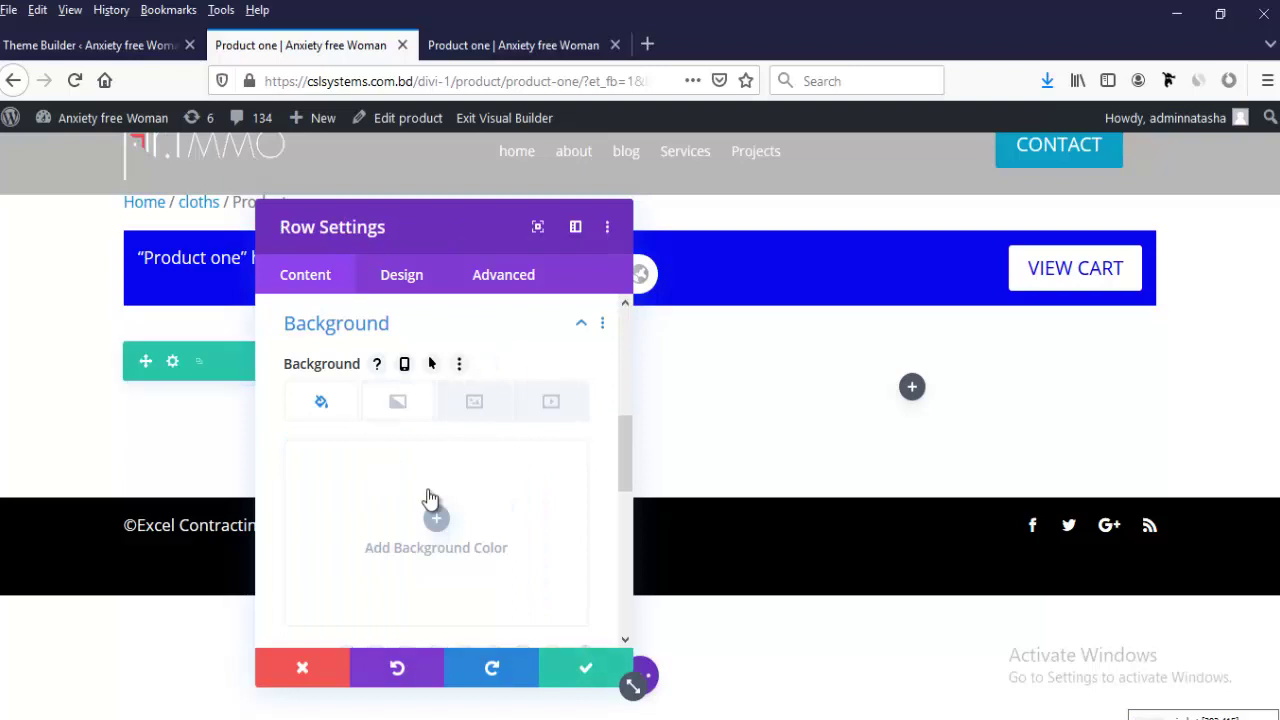
{"action": "left_click", "coordinate": [587, 678]}
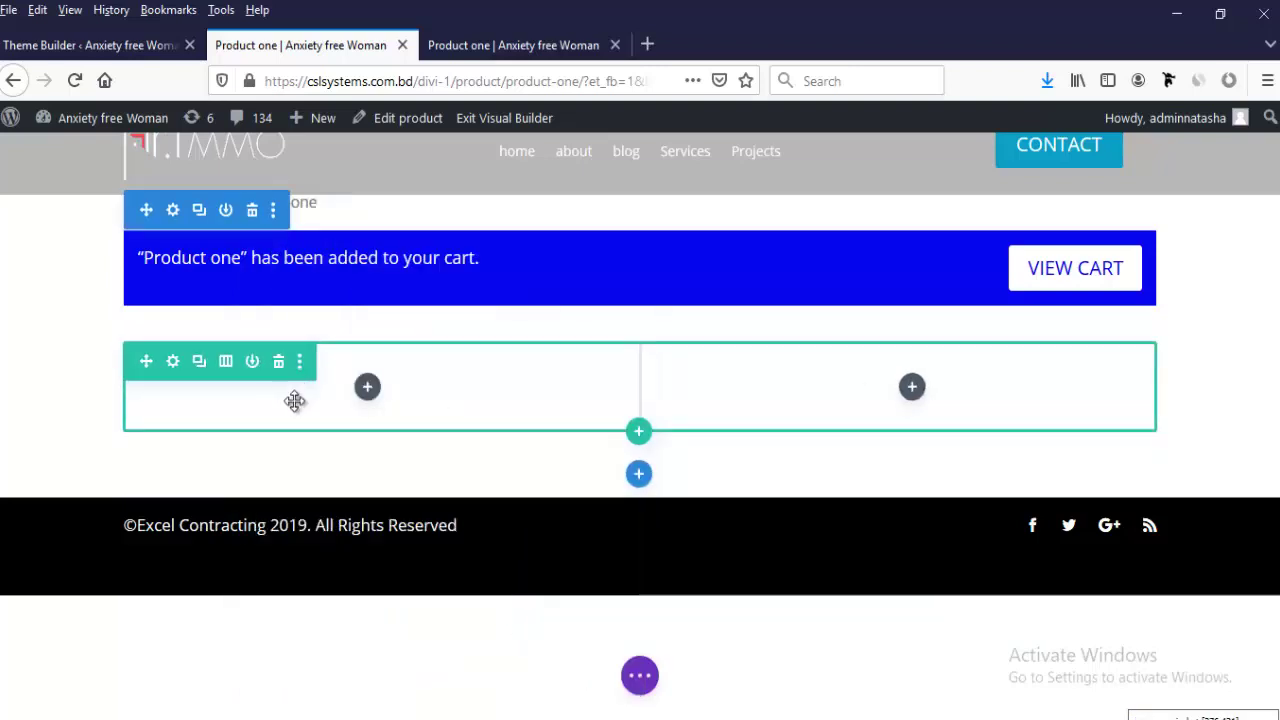
Step: Insert a Woo Title module into the dark blue first column
{"action": "left_click", "coordinate": [367, 389]}
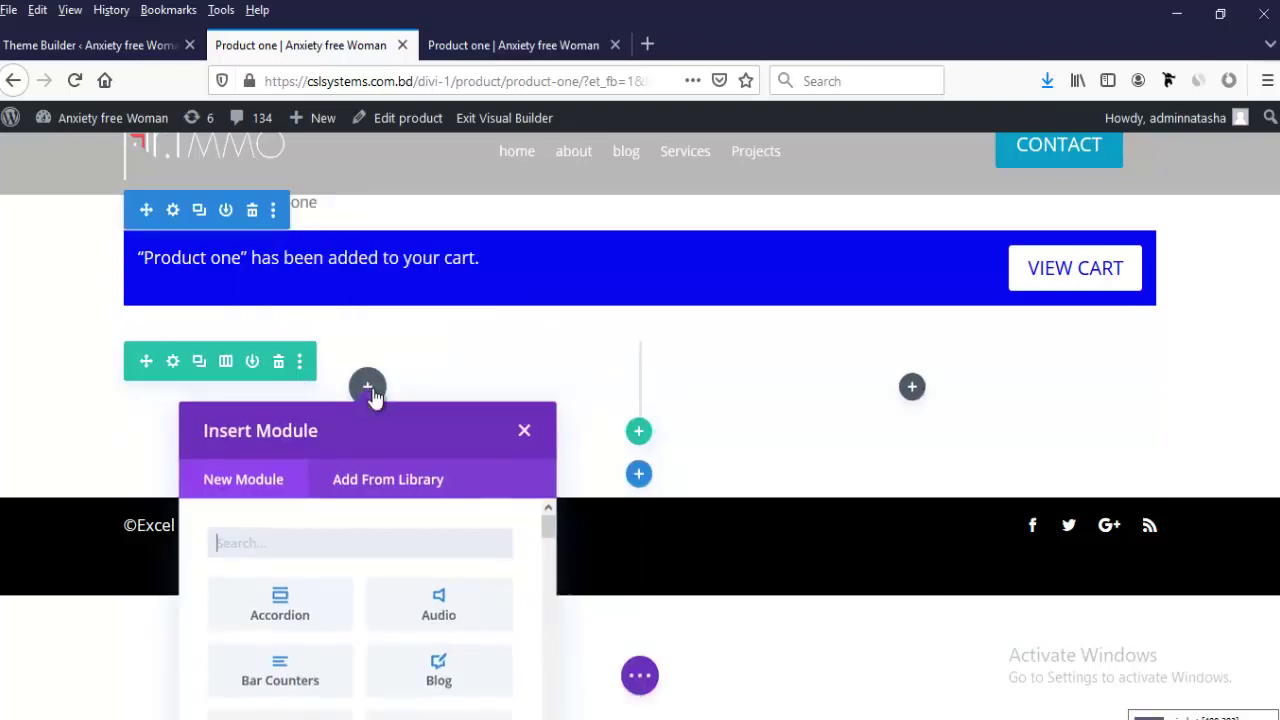
{"action": "left_click", "coordinate": [306, 543]}
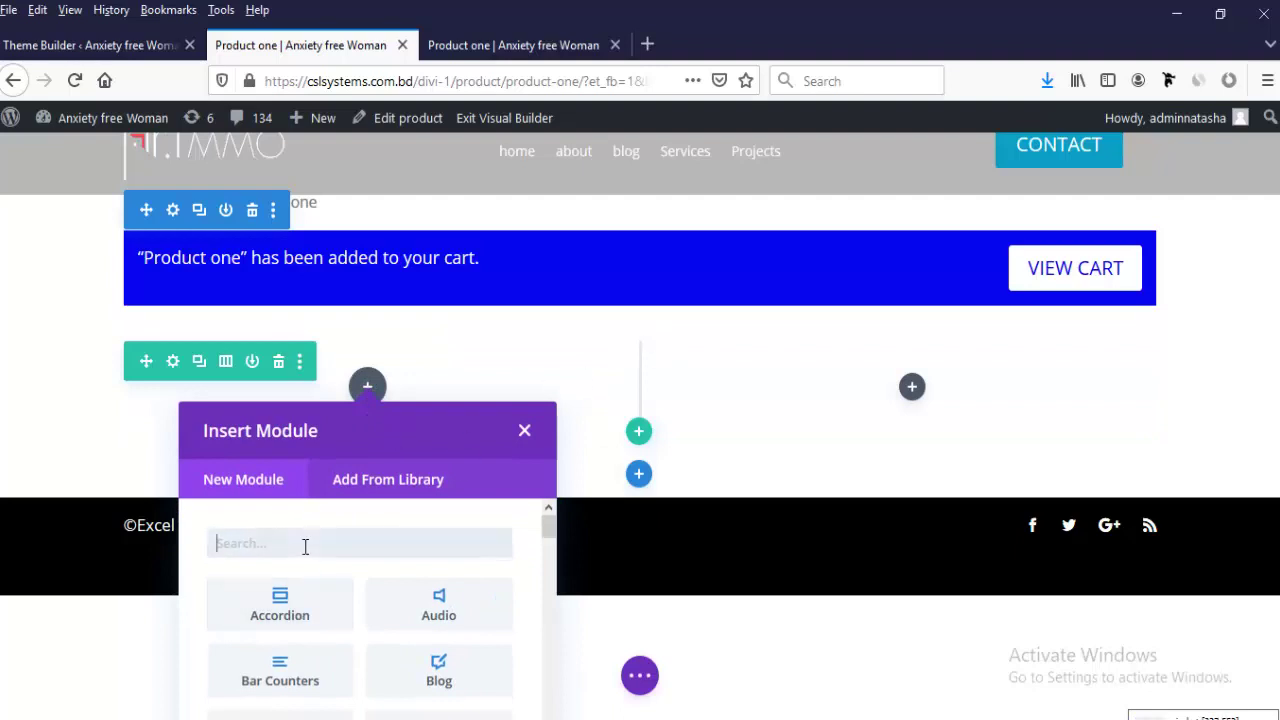
{"action": "type", "text": "woo title"}
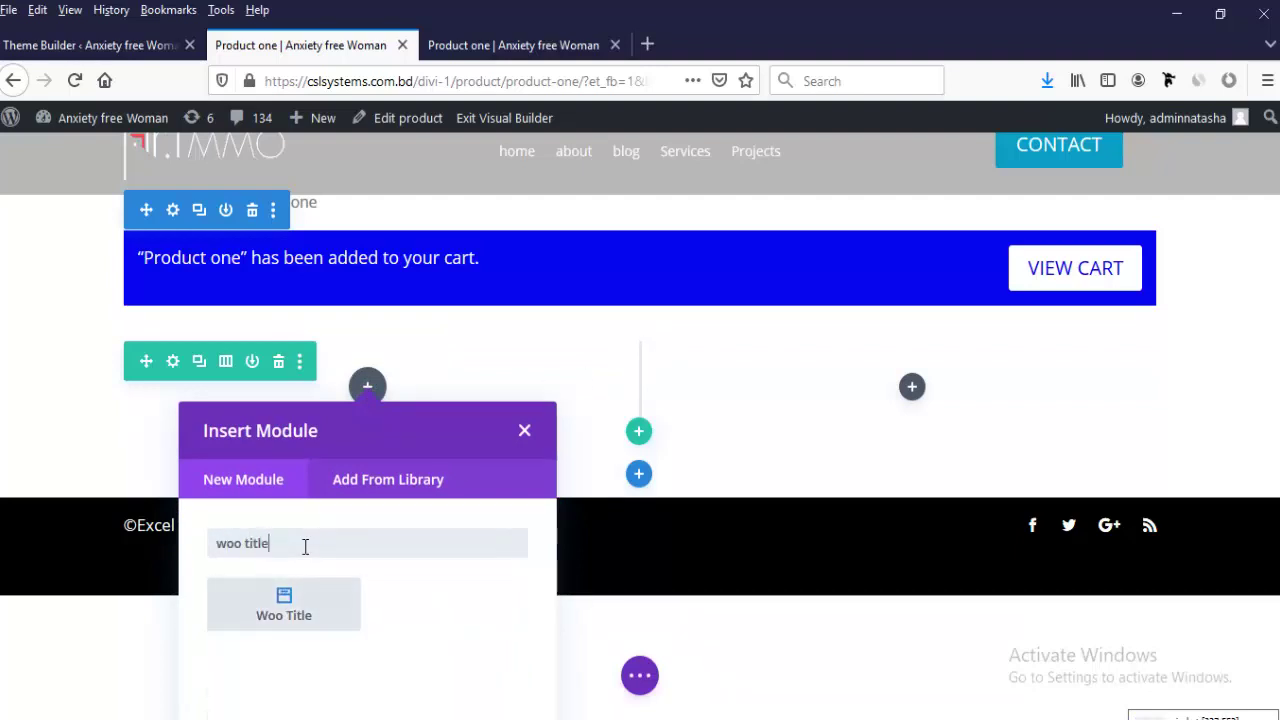
{"action": "left_click", "coordinate": [284, 600]}
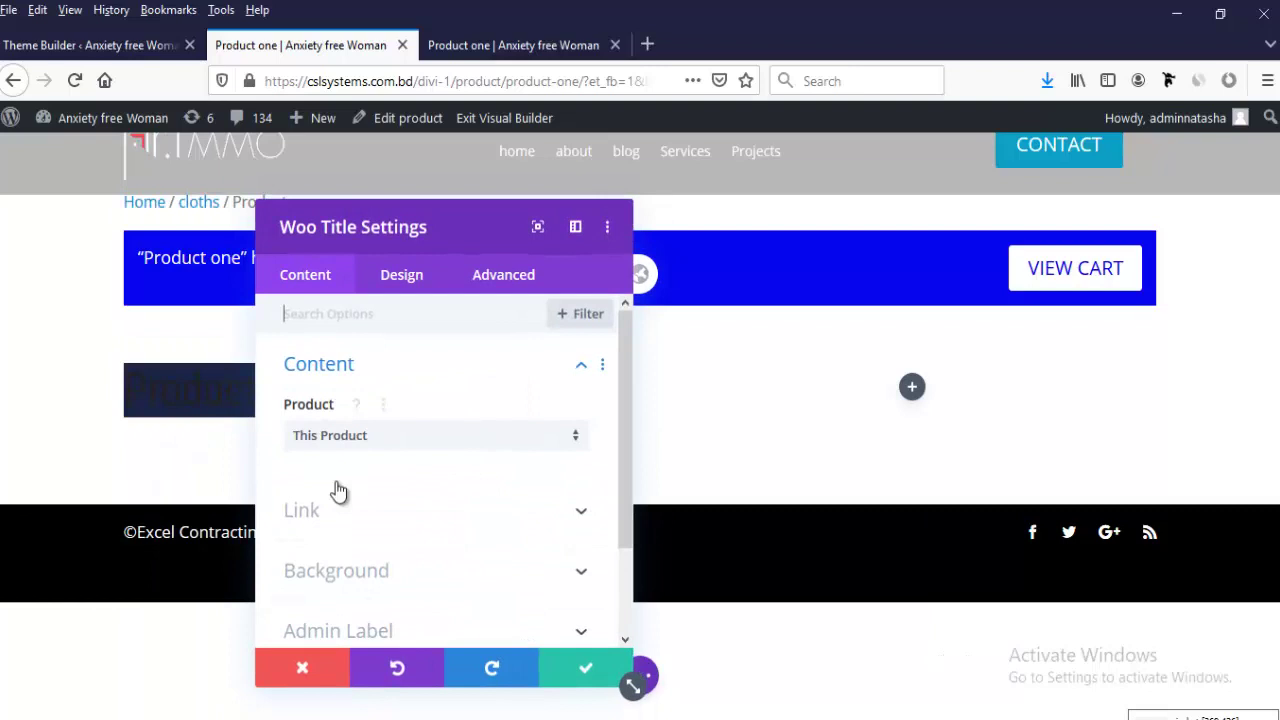
Step: Set the Woo Title module's title font to Montserrat
{"action": "left_click", "coordinate": [401, 275]}
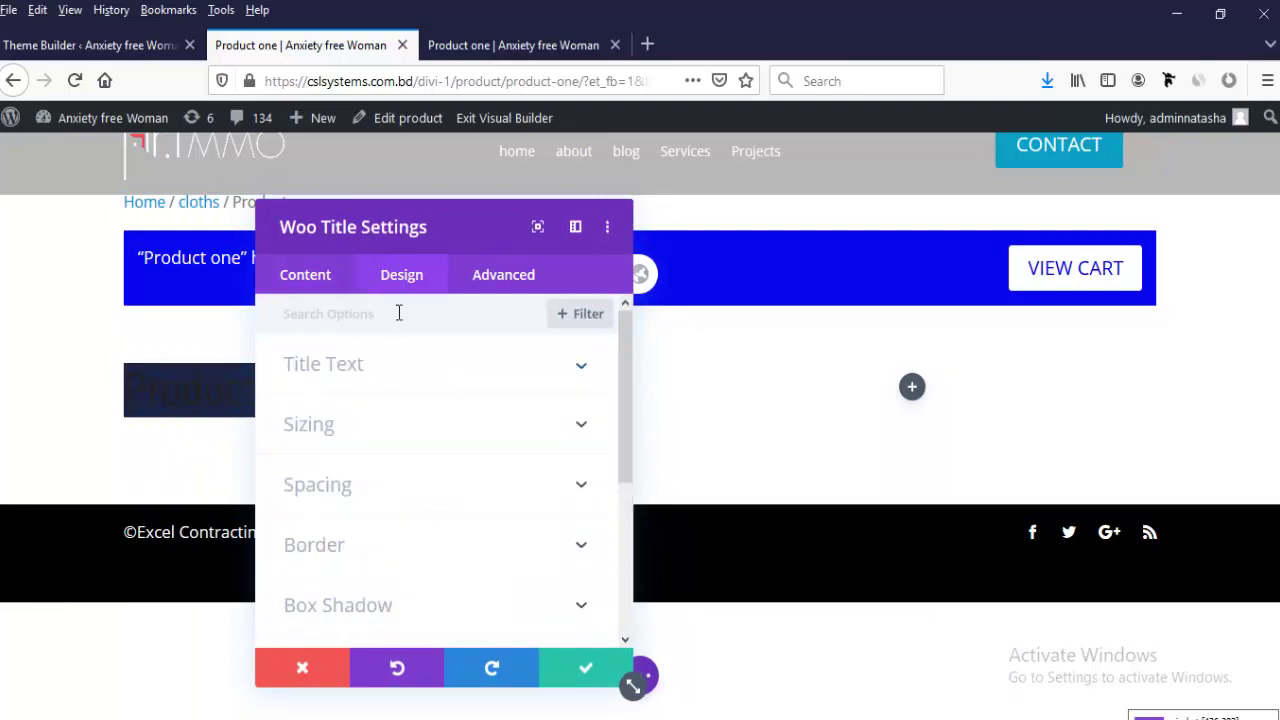
{"action": "left_click_drag", "start_coordinate": [503, 242], "coordinate": [951, 269]}
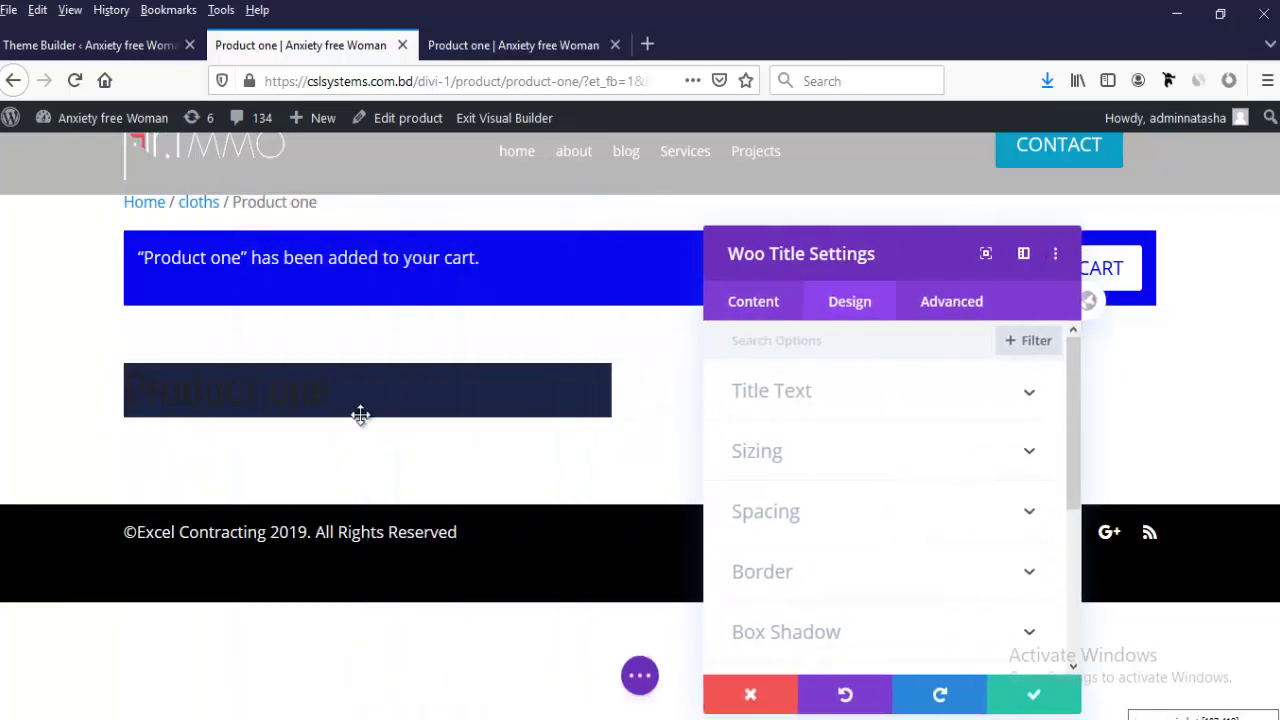
{"action": "left_click", "coordinate": [800, 400]}
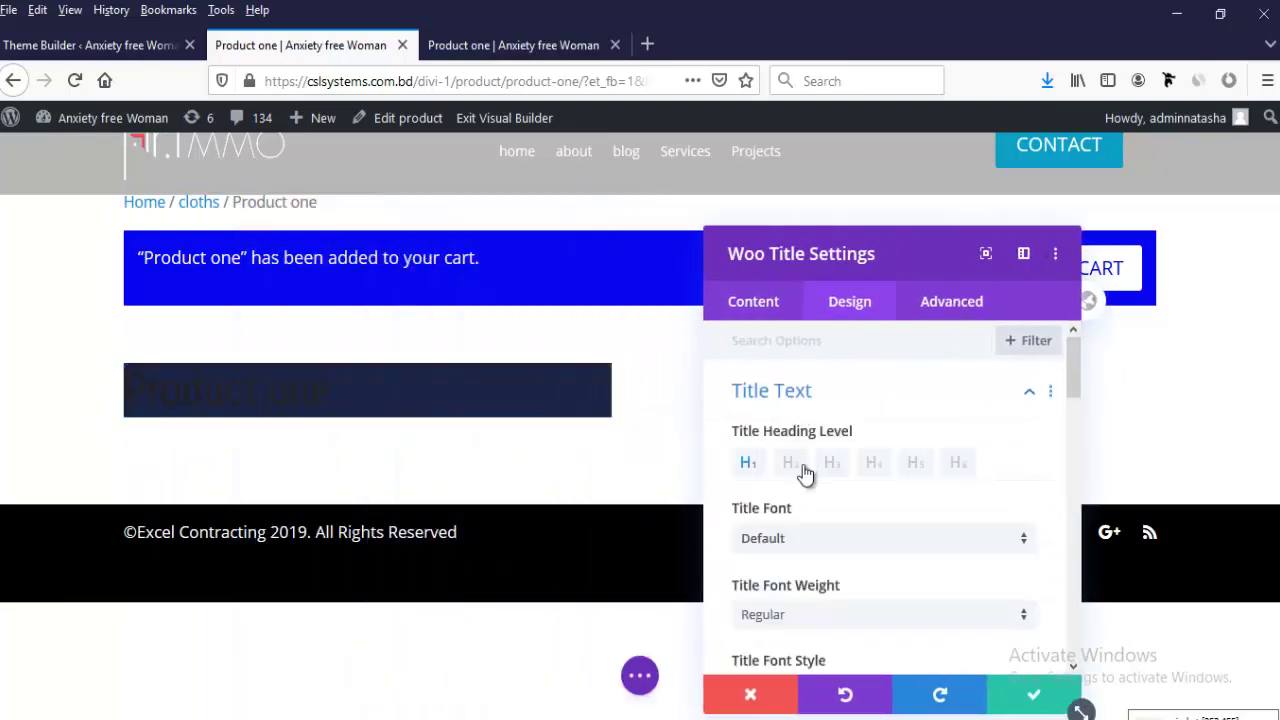
{"action": "left_click", "coordinate": [776, 543]}
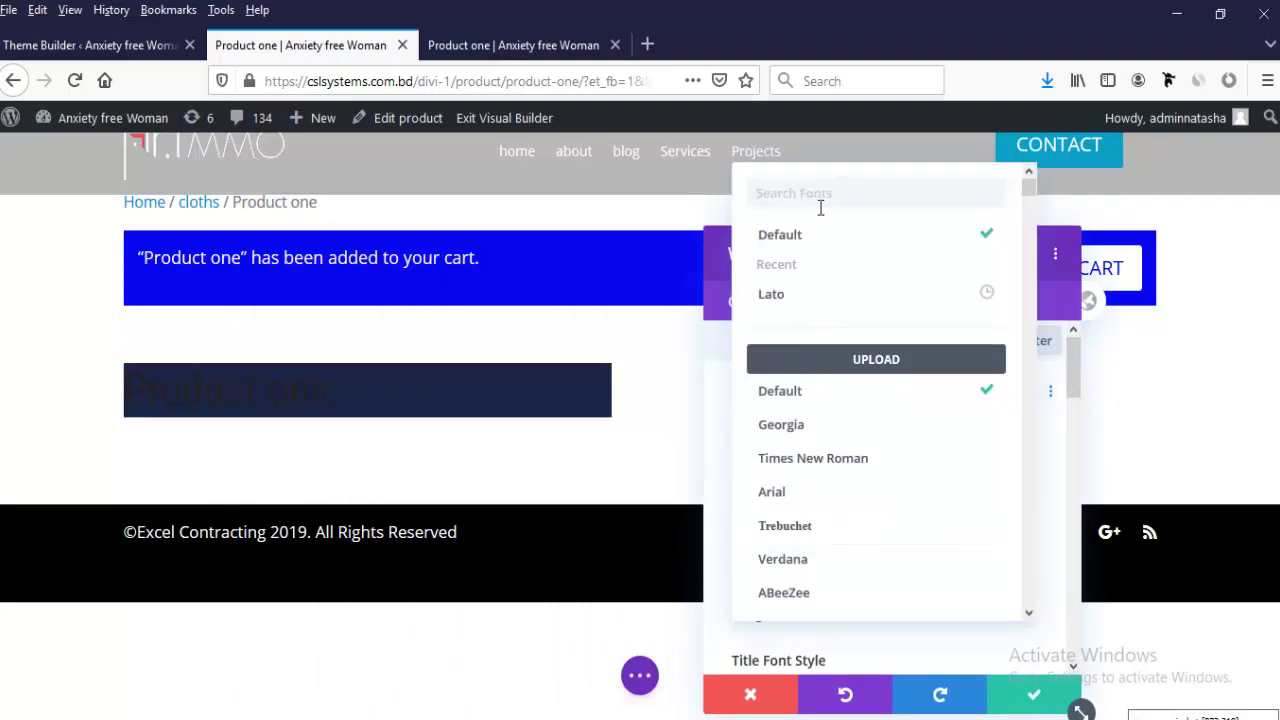
{"action": "type", "text": "mont"}
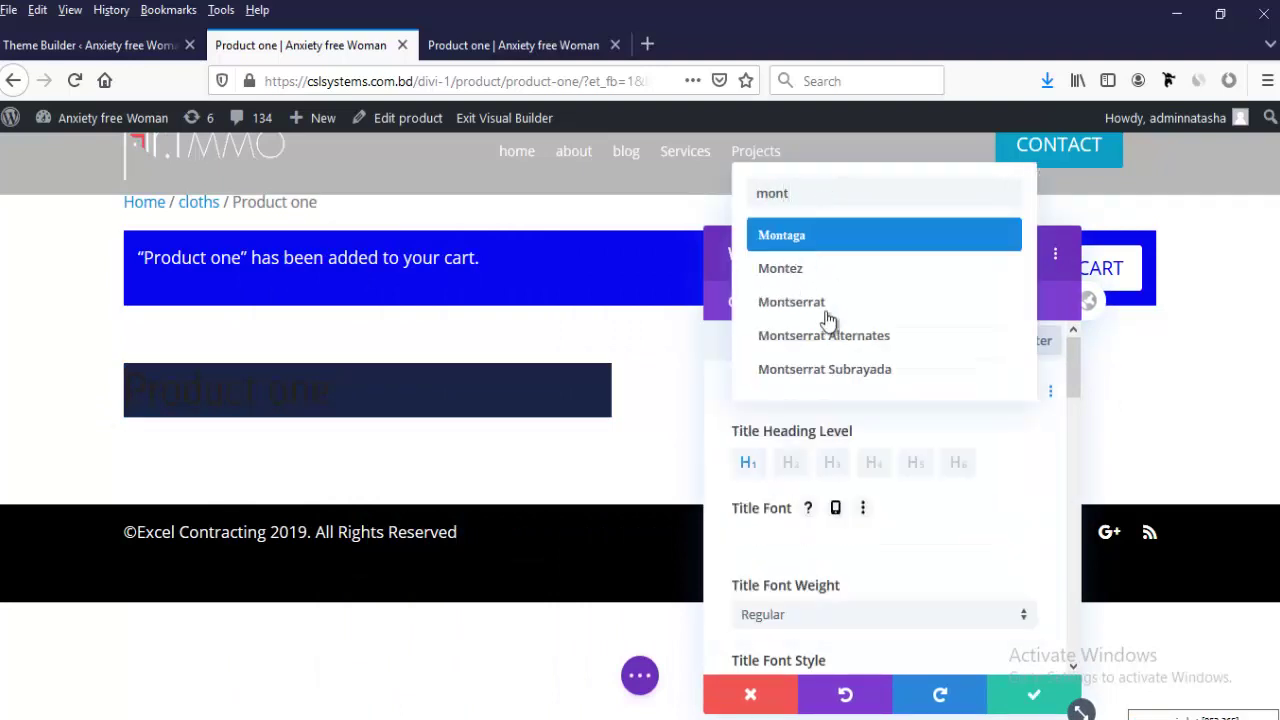
{"action": "left_click", "coordinate": [836, 310]}
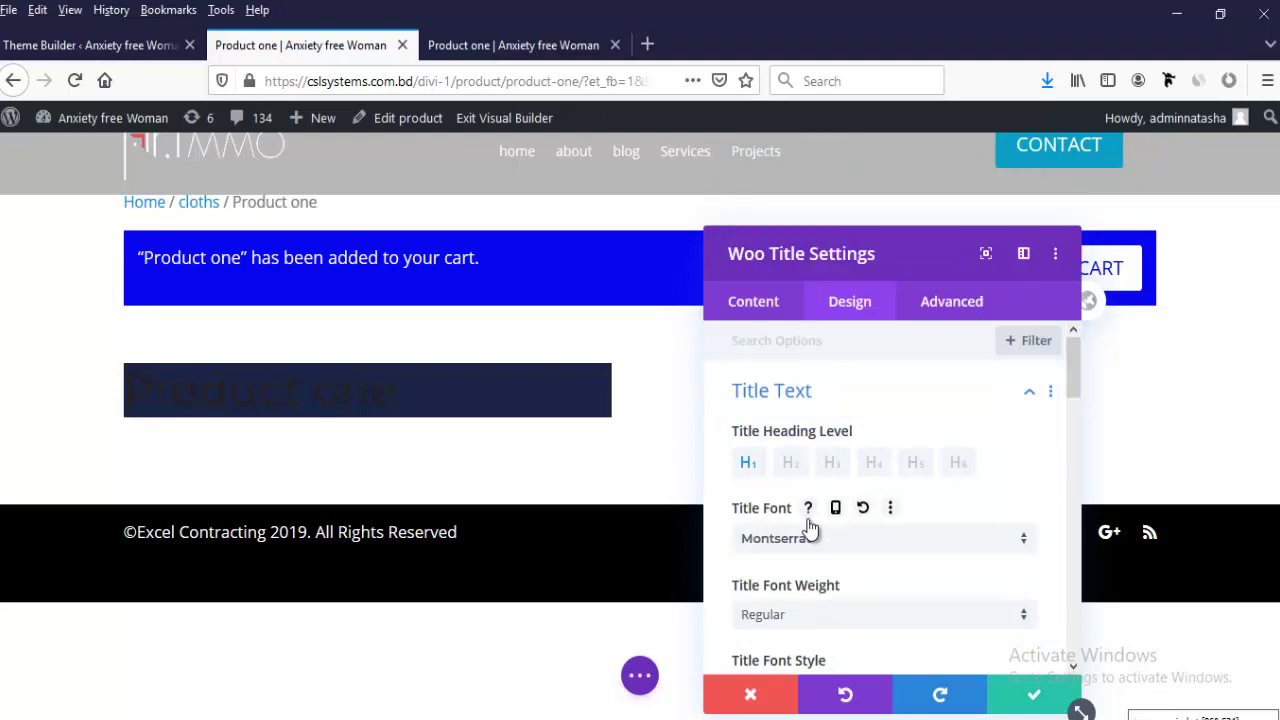
Step: Set the product title's font weight to Light and its text color to white, and save the module
{"action": "left_click", "coordinate": [790, 617]}
{"action": "left_click", "coordinate": [795, 392]}
{"action": "scroll", "coordinate": [808, 517], "scroll_direction": "down", "scroll_amount": 3}
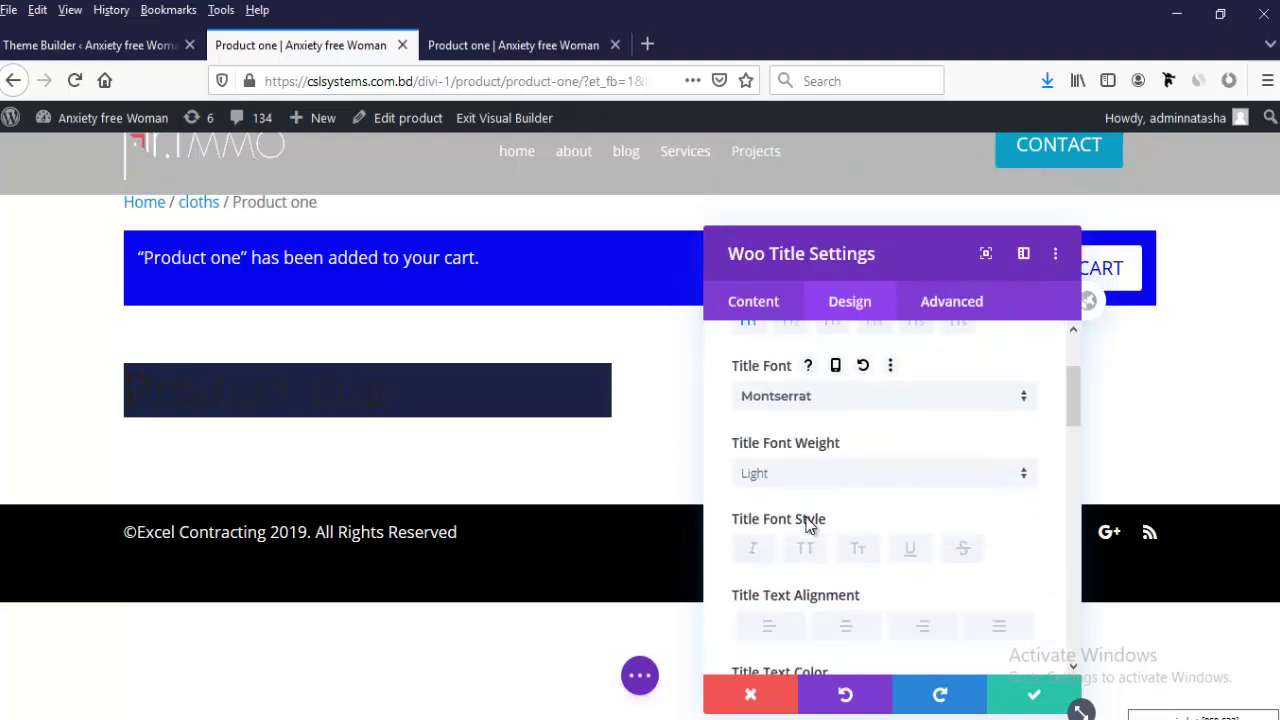
{"action": "left_click", "coordinate": [830, 636]}
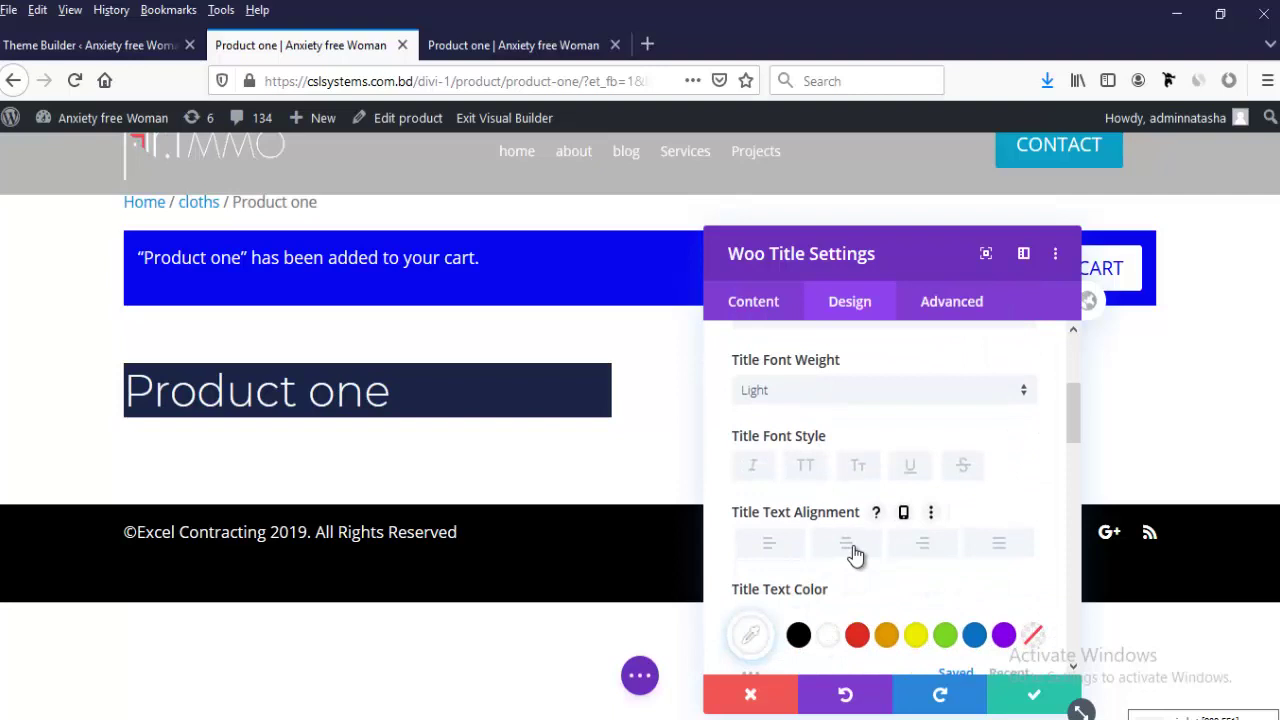
{"action": "scroll", "coordinate": [840, 570], "scroll_direction": "down", "scroll_amount": 1}
{"action": "left_click", "coordinate": [1034, 700]}
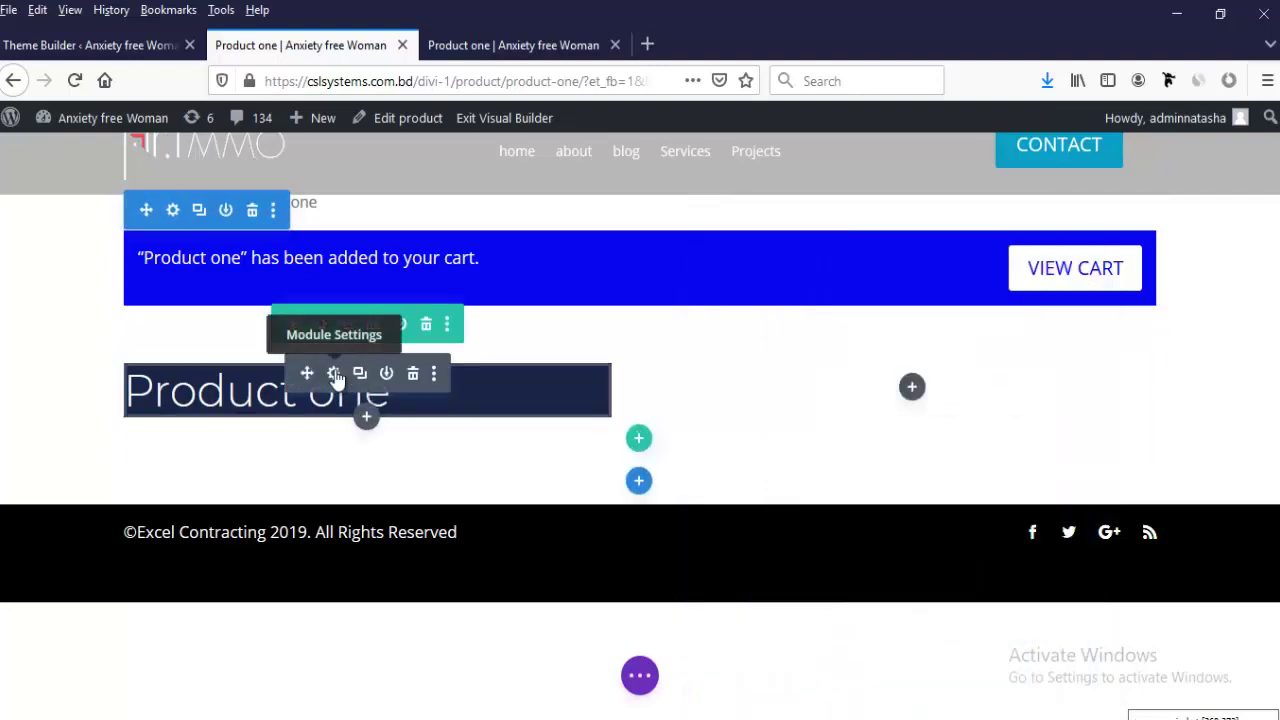
Step: Set the first column's padding to 50px top and bottom and 30px left and right, and save the row
{"action": "left_click", "coordinate": [321, 325]}
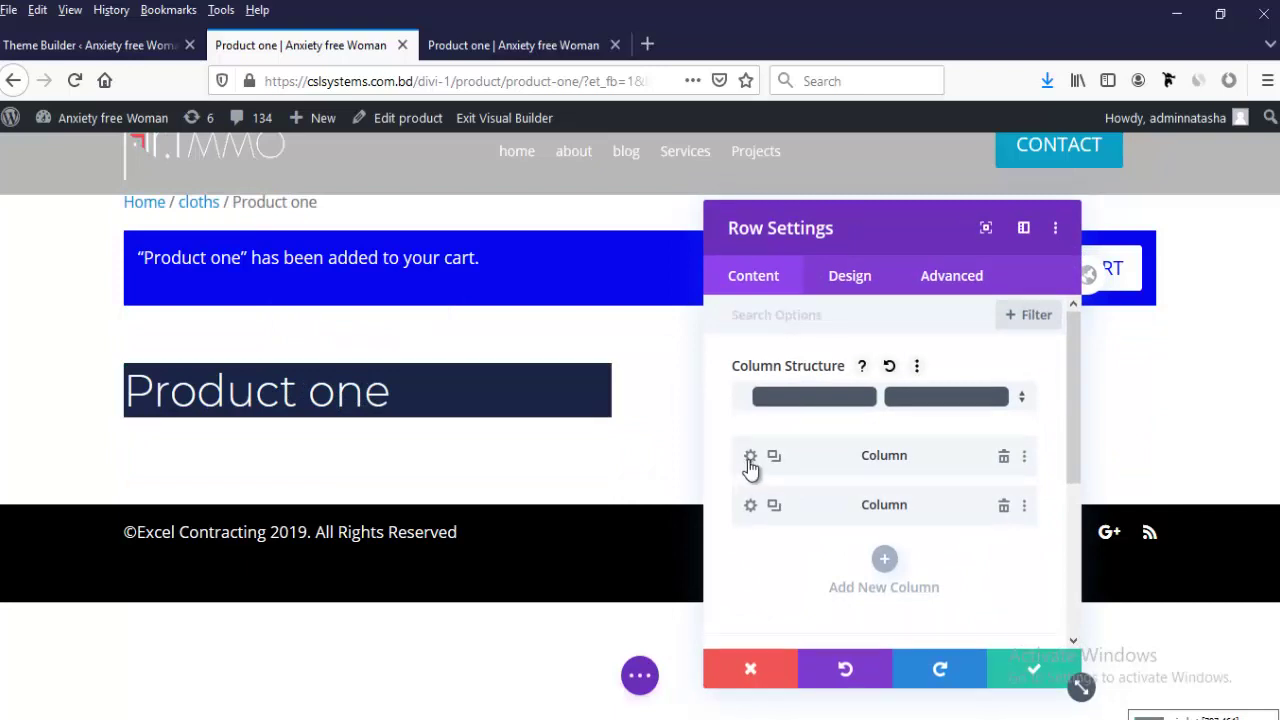
{"action": "left_click", "coordinate": [750, 456]}
{"action": "scroll", "coordinate": [766, 489], "scroll_direction": "down", "scroll_amount": 1}
{"action": "scroll", "coordinate": [790, 430], "scroll_direction": "up", "scroll_amount": 1}
{"action": "left_click", "coordinate": [849, 275]}
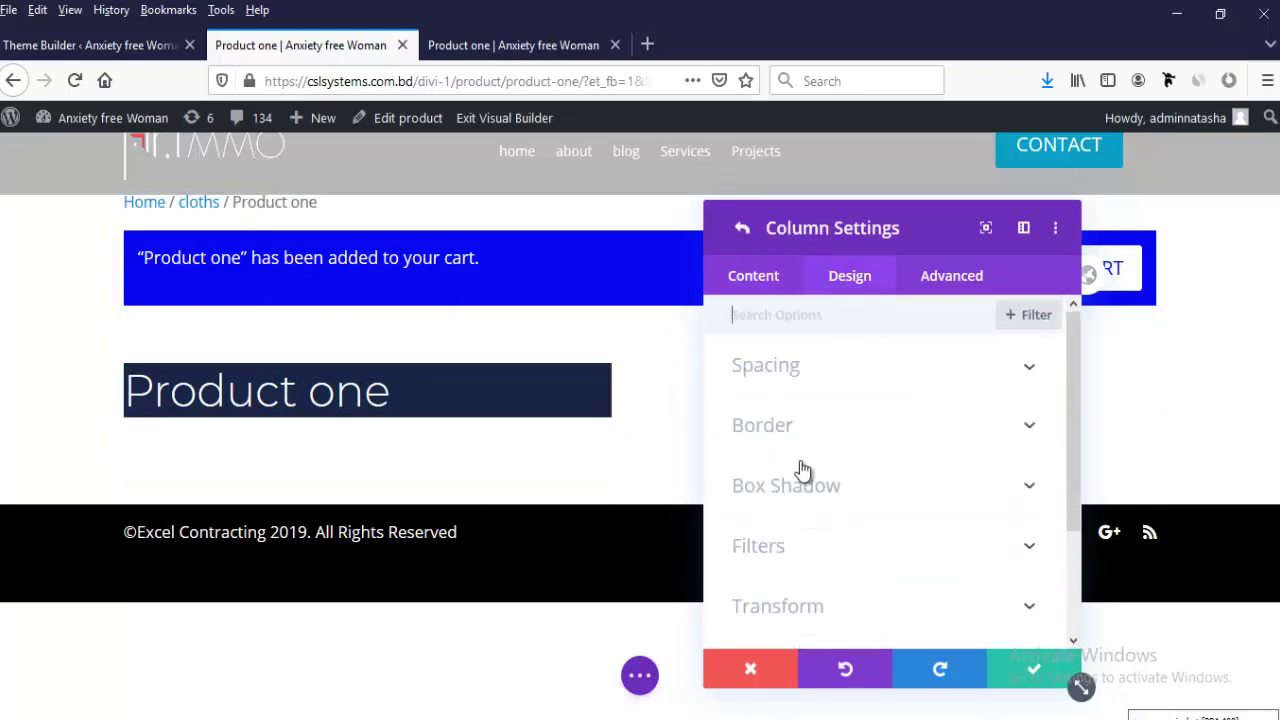
{"action": "left_click", "coordinate": [808, 367]}
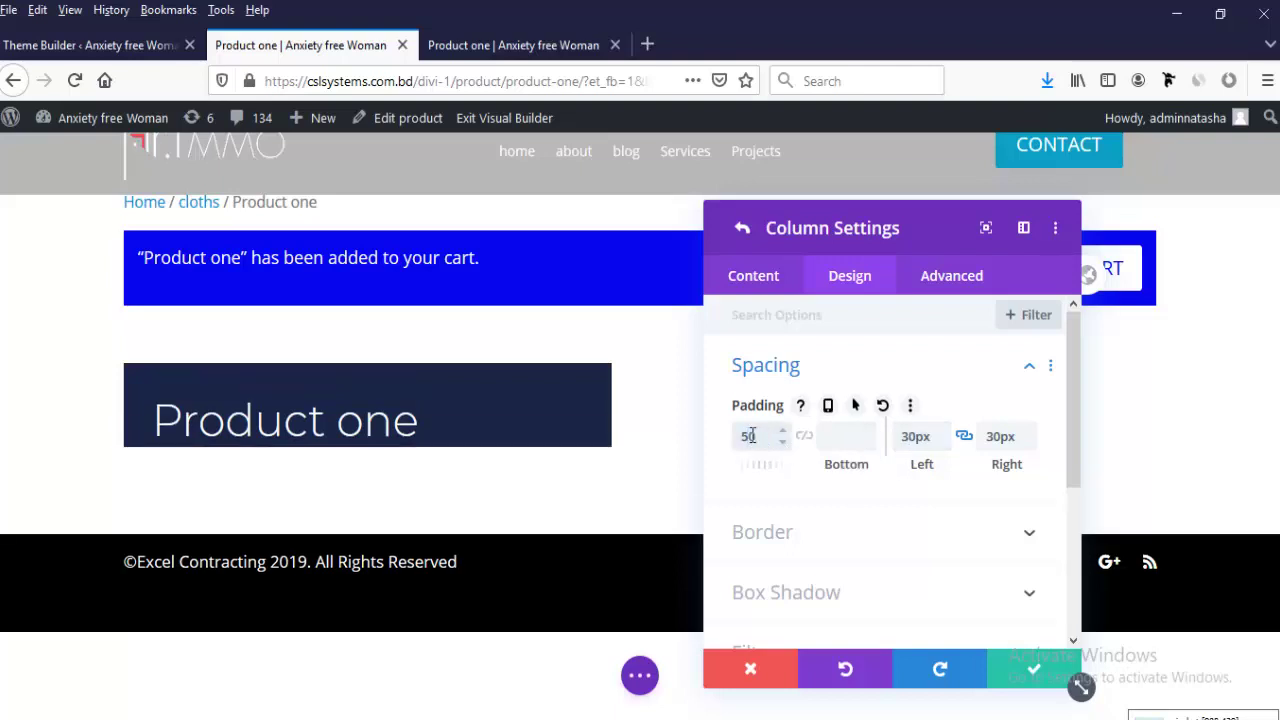
{"action": "left_click", "coordinate": [803, 437]}
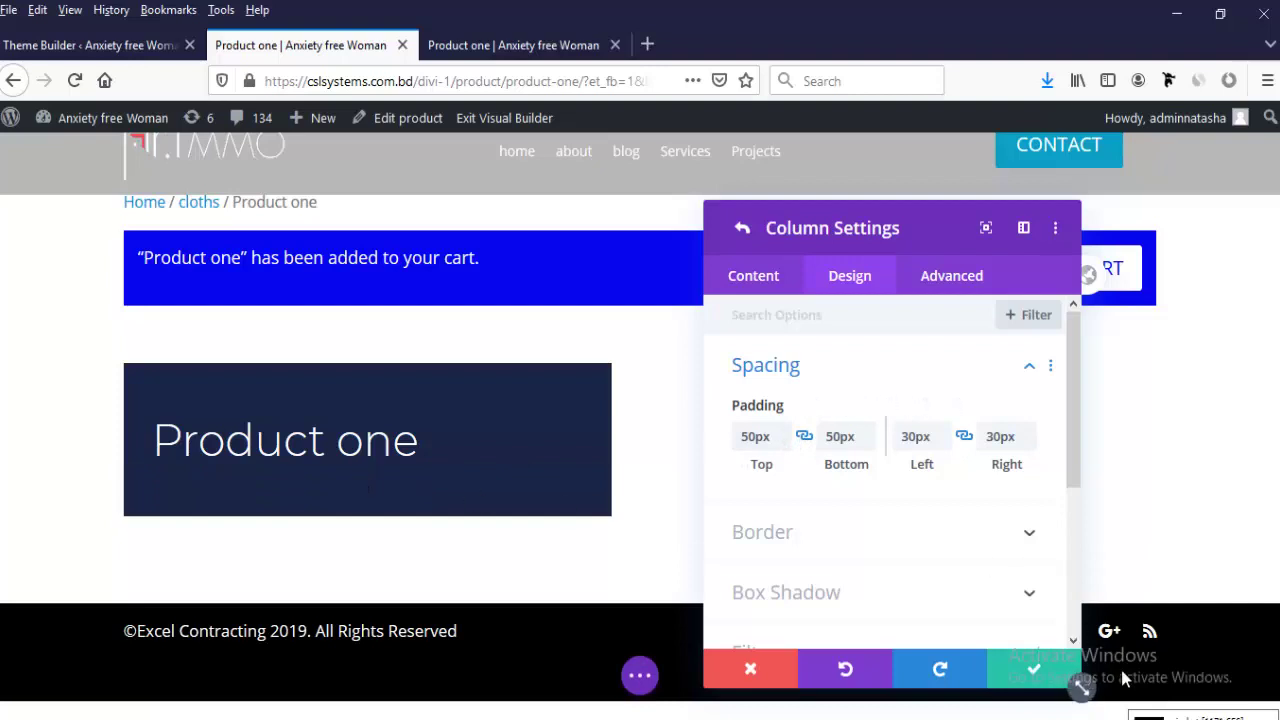
{"action": "left_click", "coordinate": [1033, 676]}
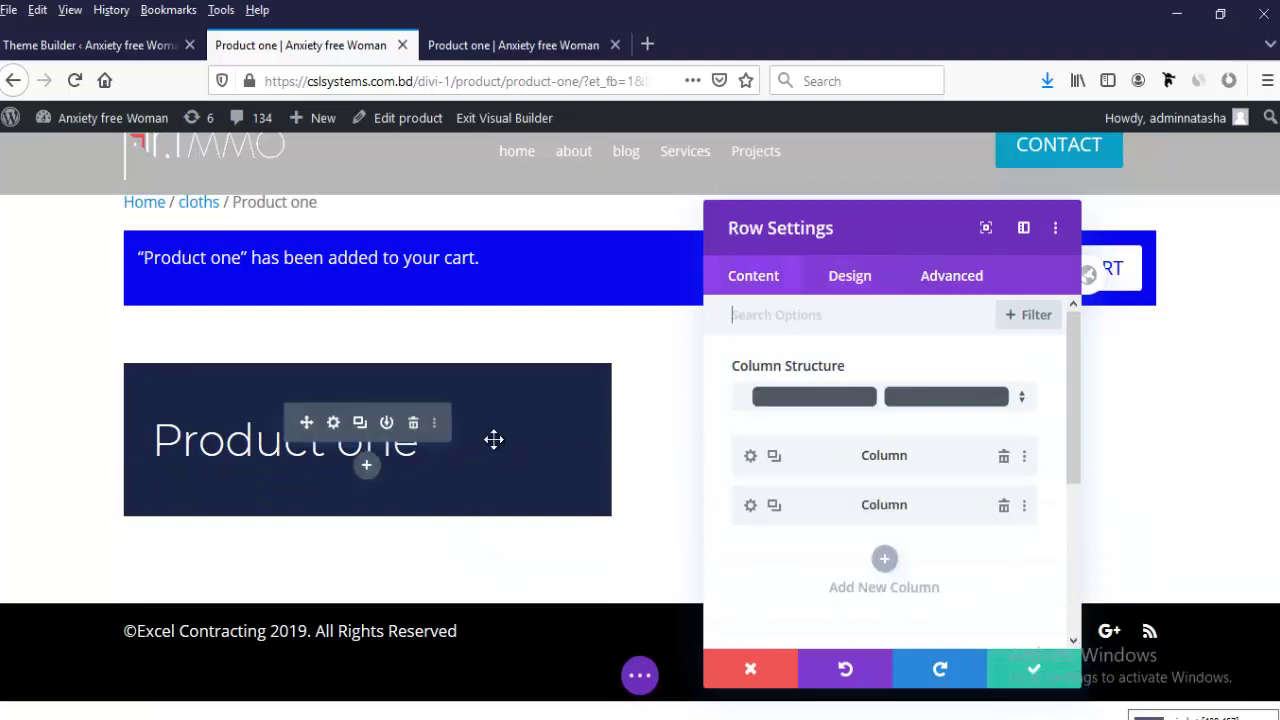
{"action": "left_click", "coordinate": [1028, 673]}
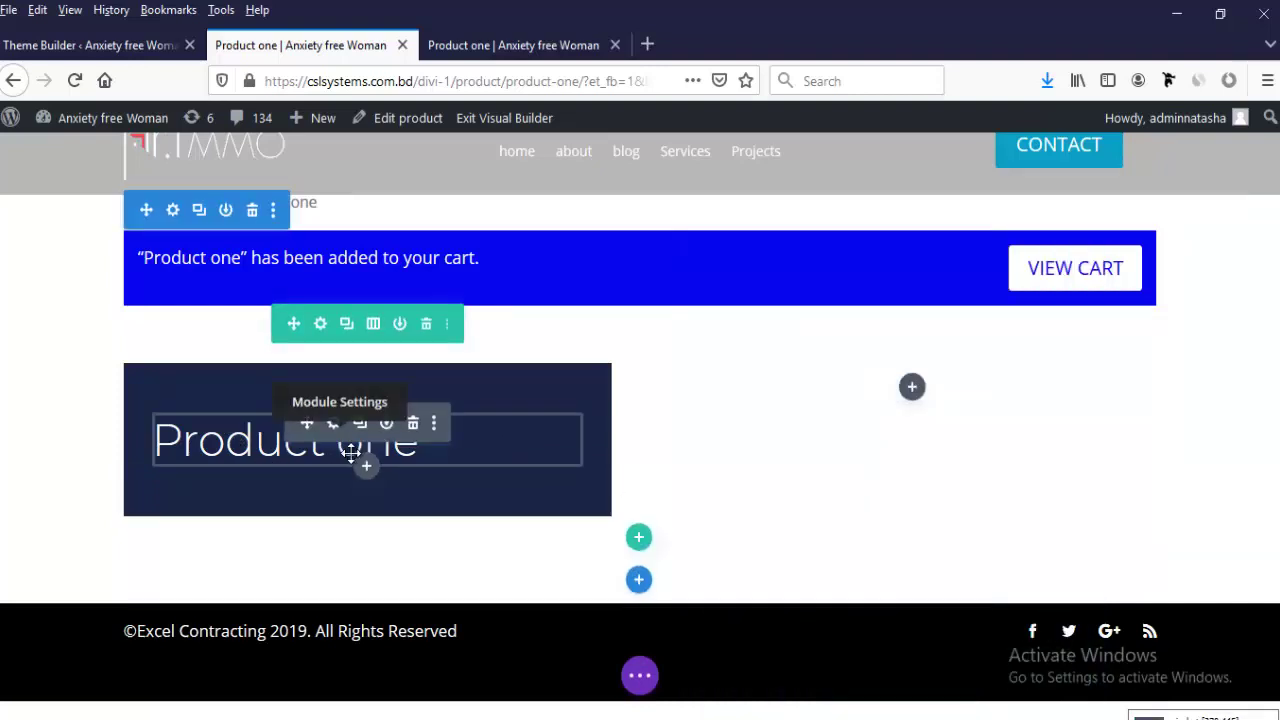
Step: Insert a Woo Description module below the product title in the first column
{"action": "left_click", "coordinate": [366, 468]}
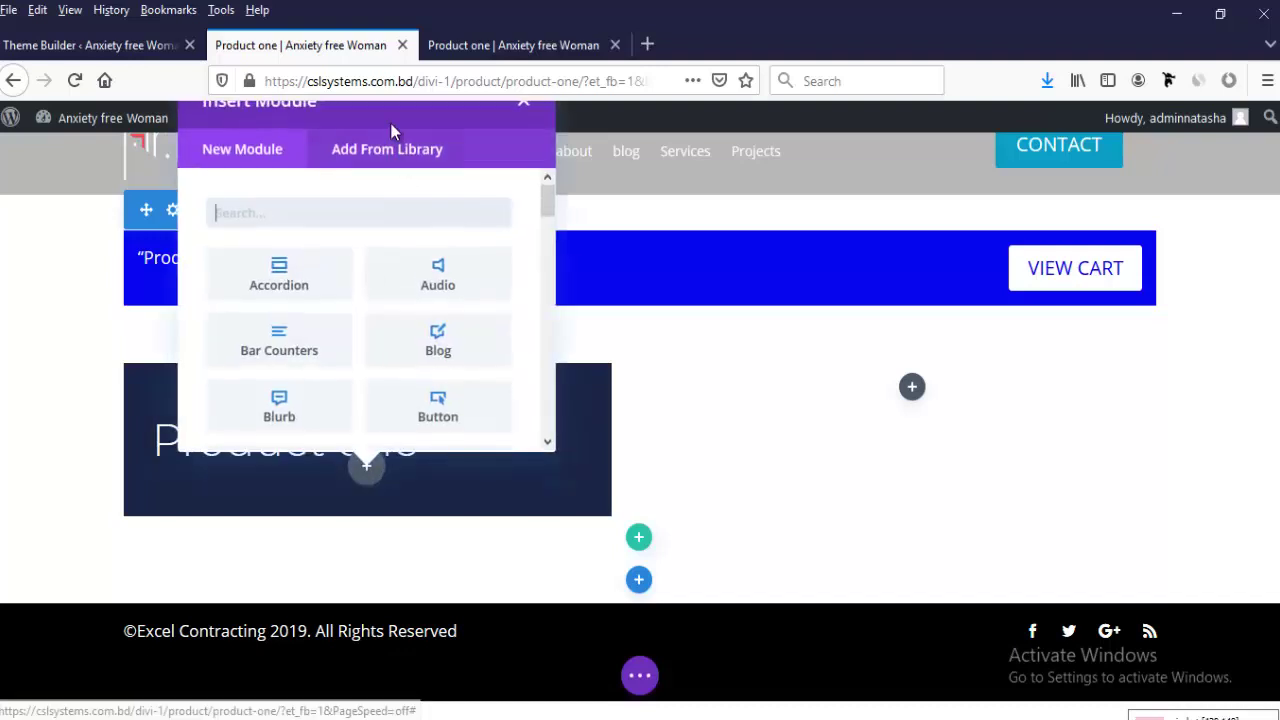
{"action": "left_click", "coordinate": [311, 215]}
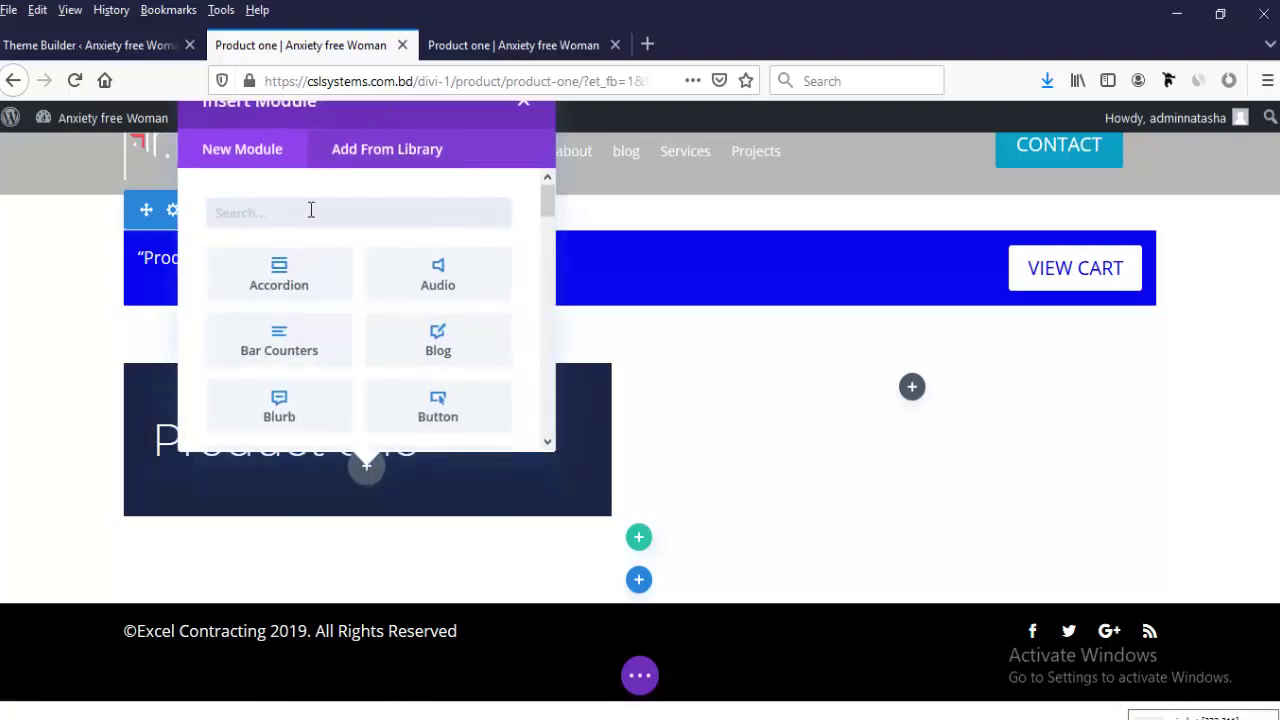
{"action": "type", "text": "woo"}
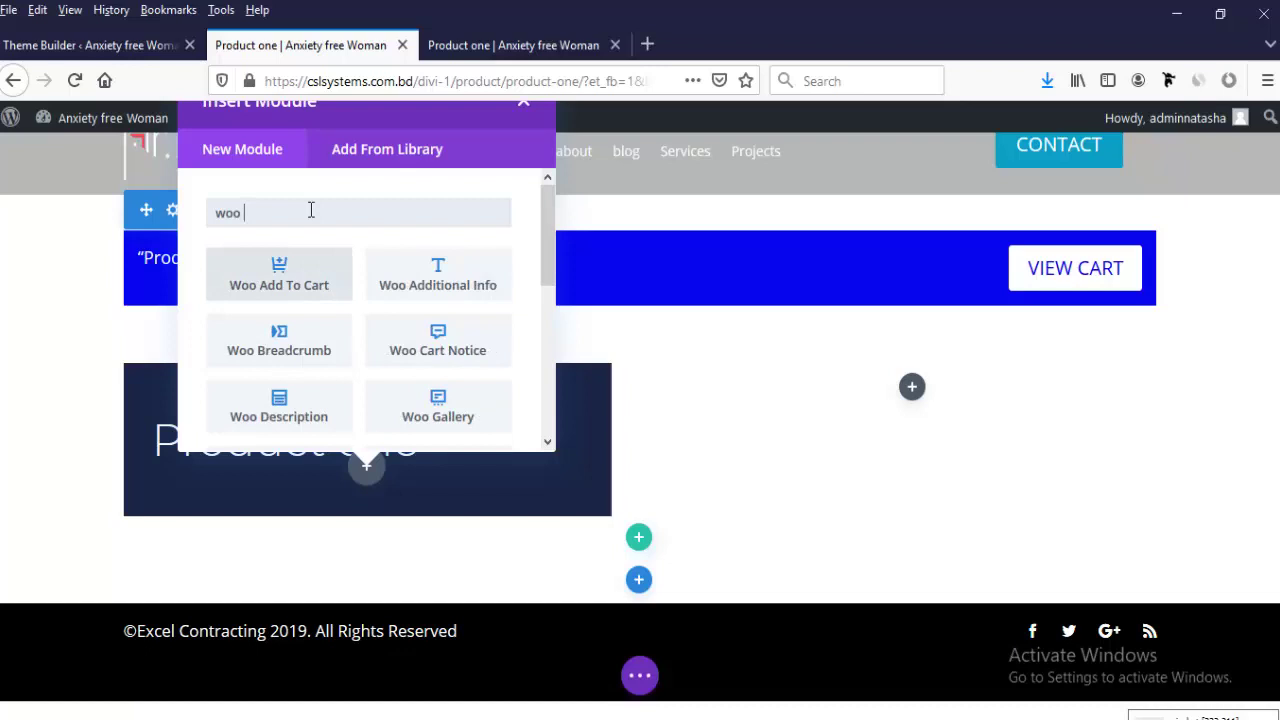
{"action": "left_click", "coordinate": [270, 422]}
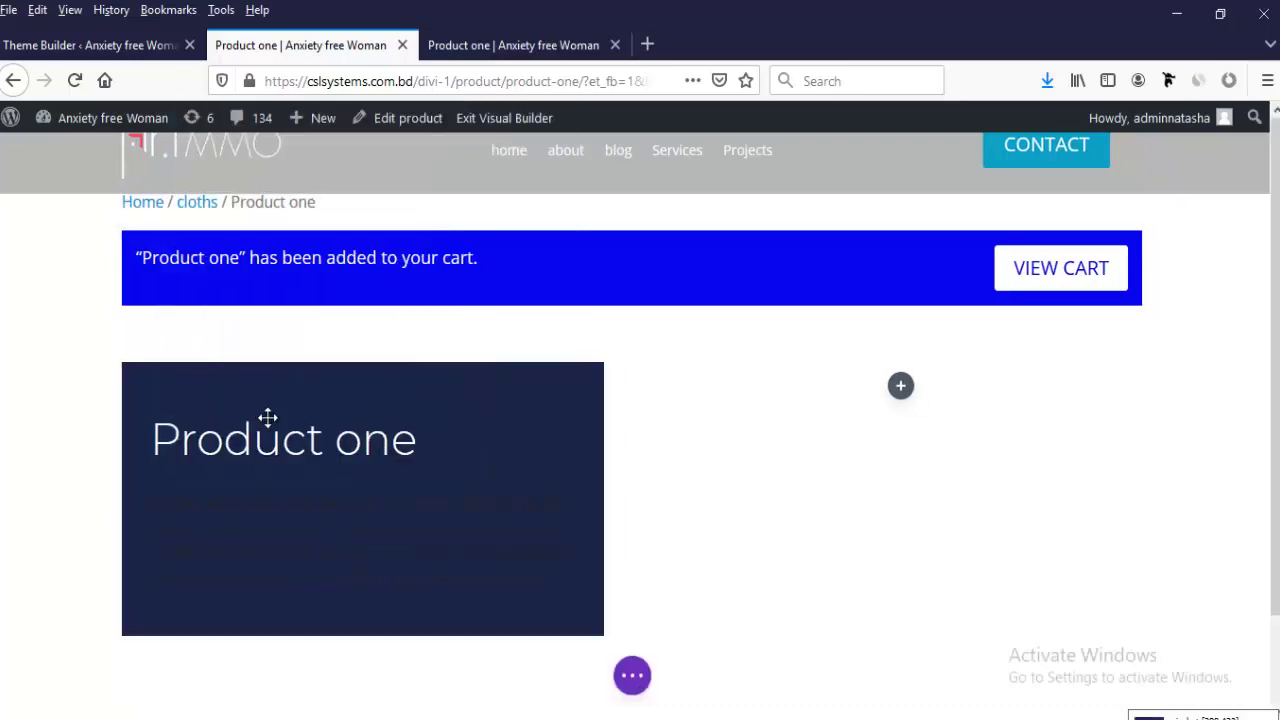
Step: Set the Woo Description module's body text color to white and save the module
{"action": "left_click", "coordinate": [849, 276]}
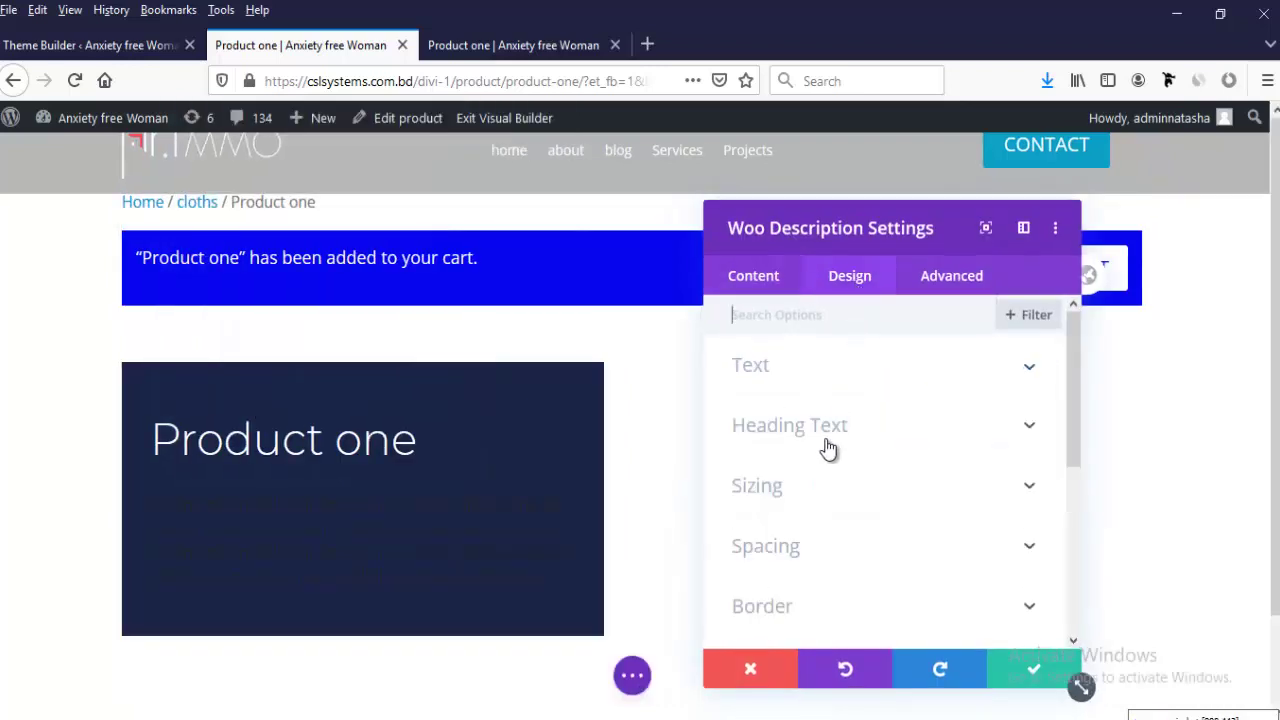
{"action": "left_click", "coordinate": [778, 380]}
{"action": "scroll", "coordinate": [796, 516], "scroll_direction": "down", "scroll_amount": 2}
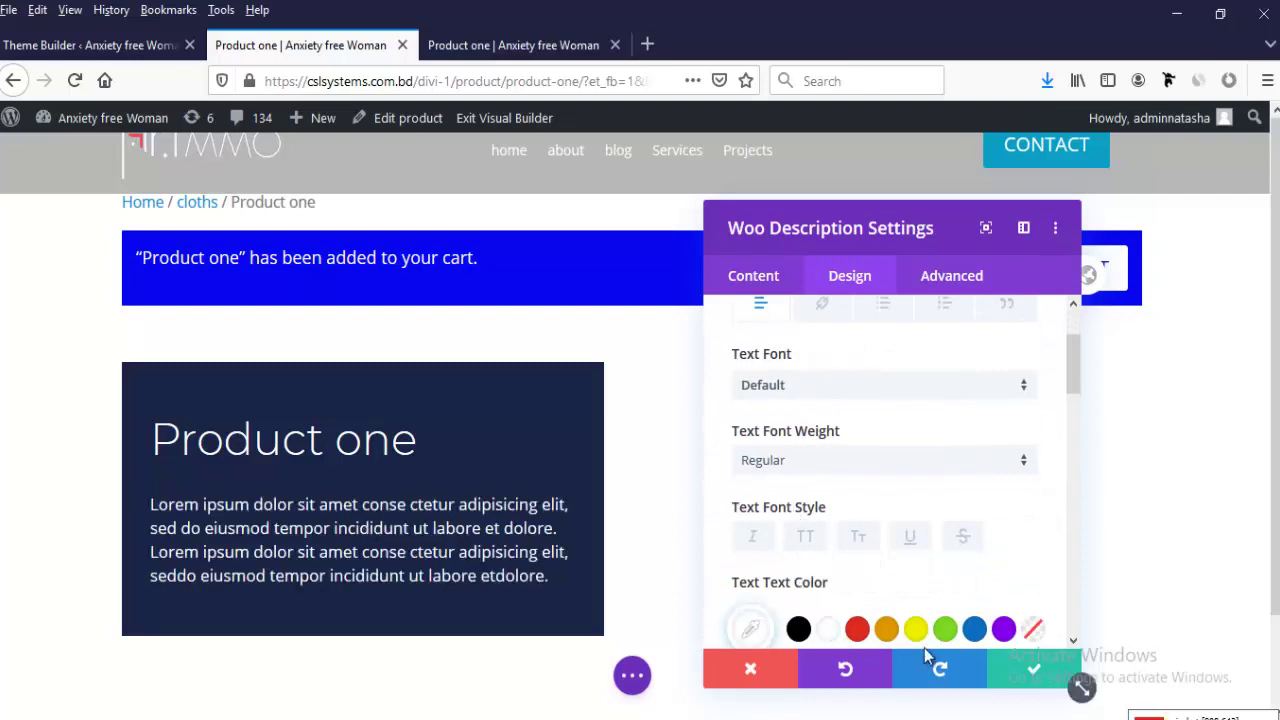
{"action": "scroll", "coordinate": [917, 556], "scroll_direction": "down", "scroll_amount": 2}
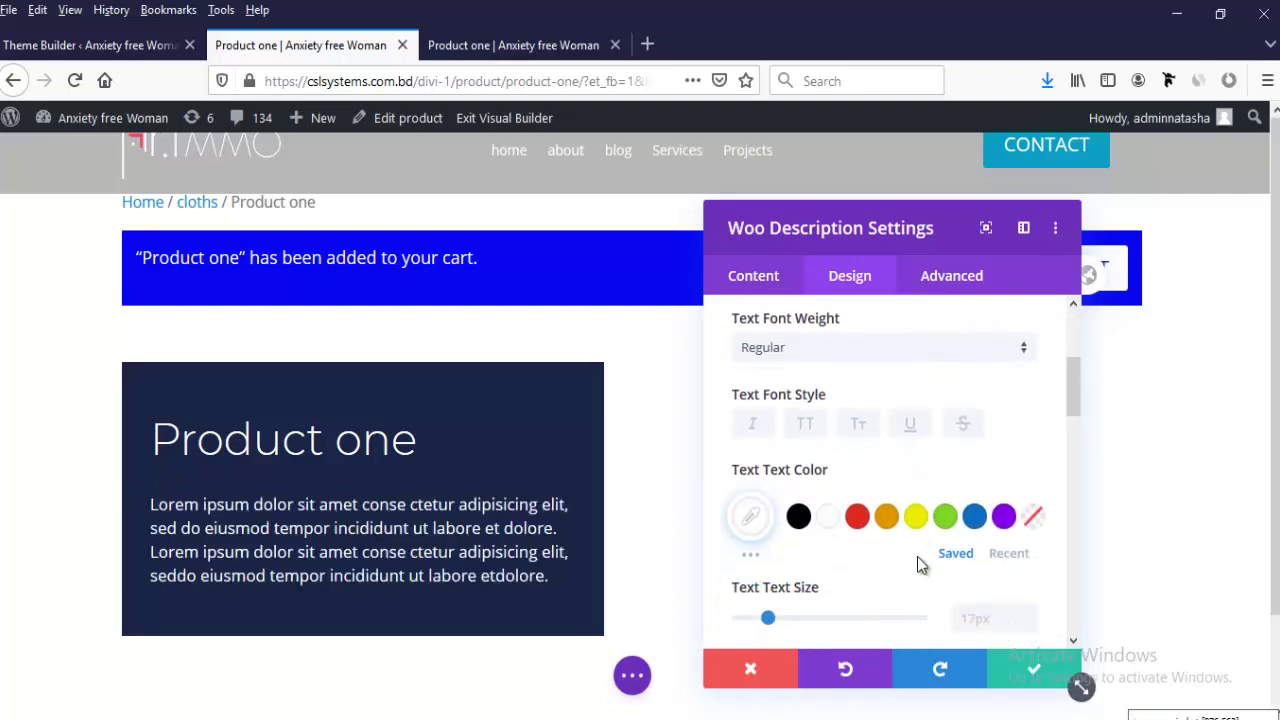
{"action": "left_click", "coordinate": [1022, 667]}
{"action": "scroll", "coordinate": [400, 500], "scroll_direction": "down", "scroll_amount": 2}
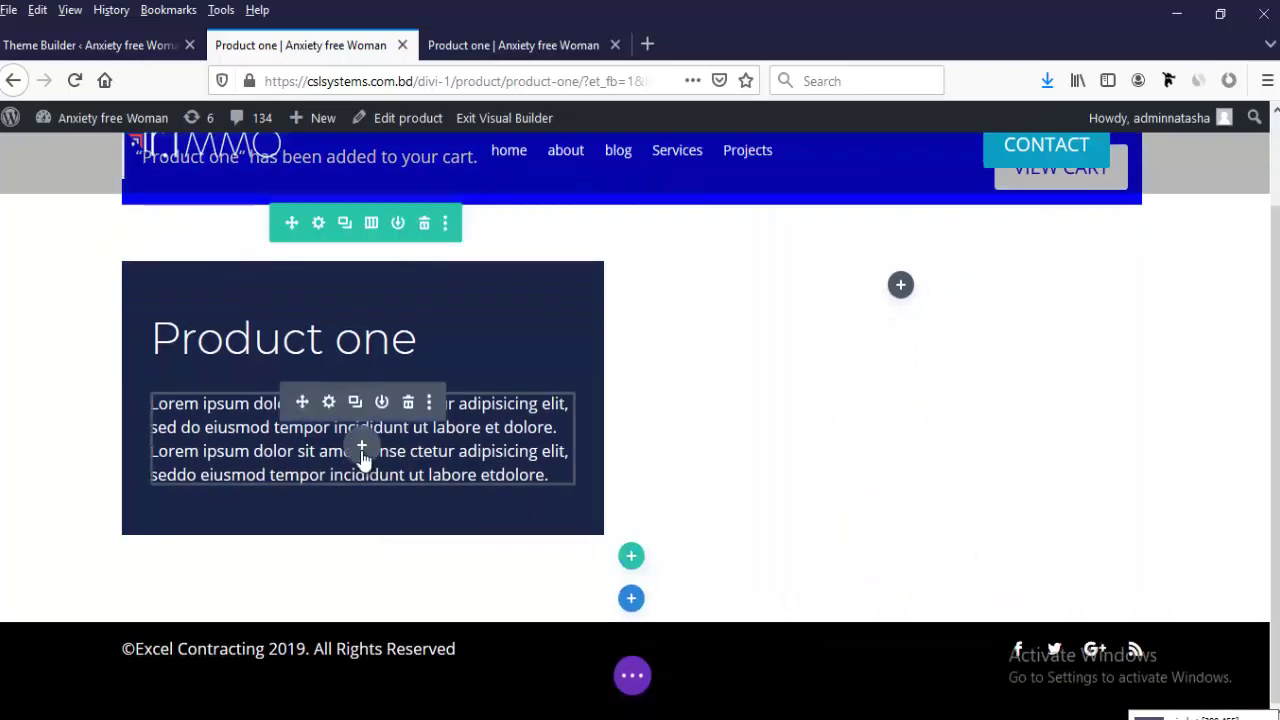
Step: Insert a Woo Rating module below the product description in the first column
{"action": "left_click", "coordinate": [362, 457]}
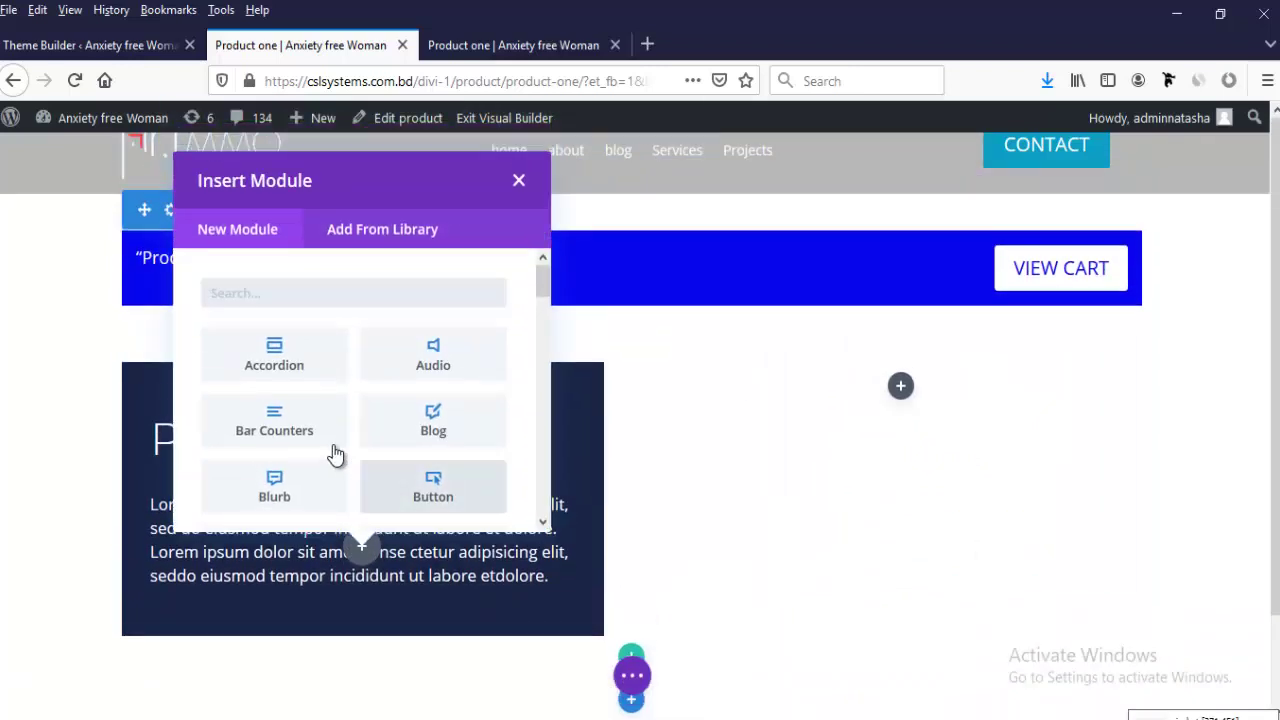
{"action": "left_click", "coordinate": [269, 292]}
{"action": "type", "text": "w"}
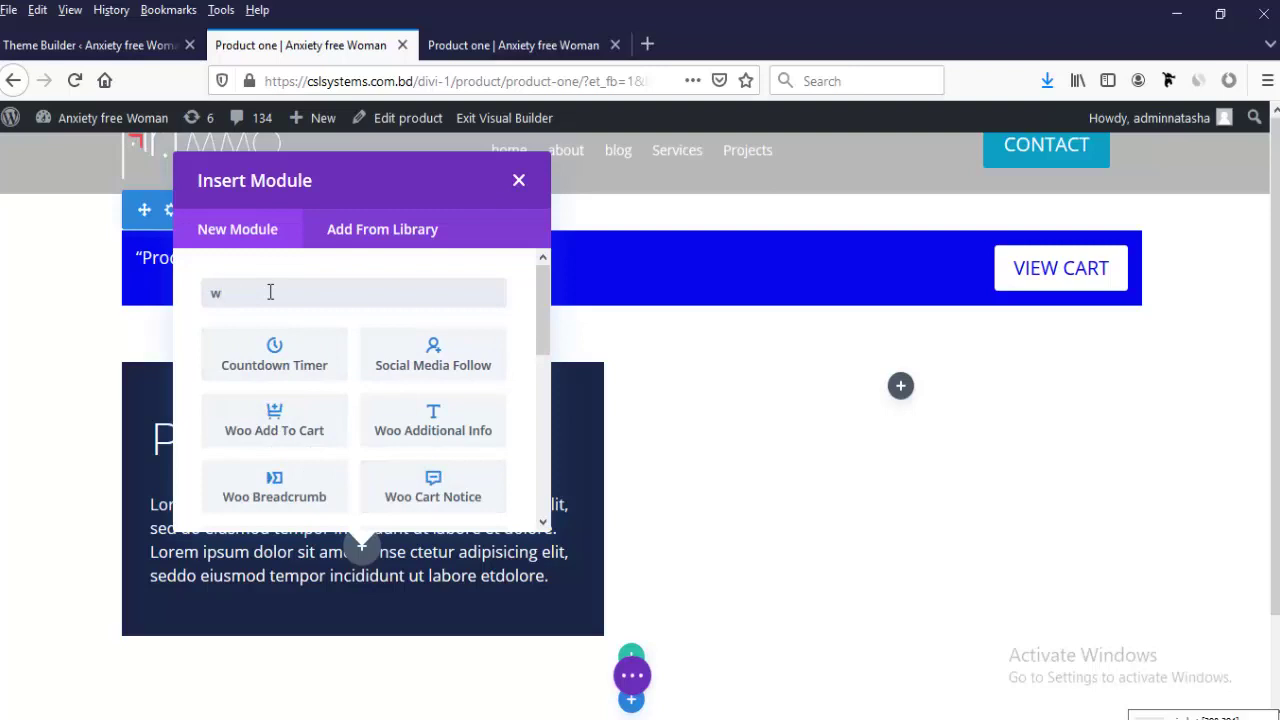
{"action": "type", "text": "oo"}
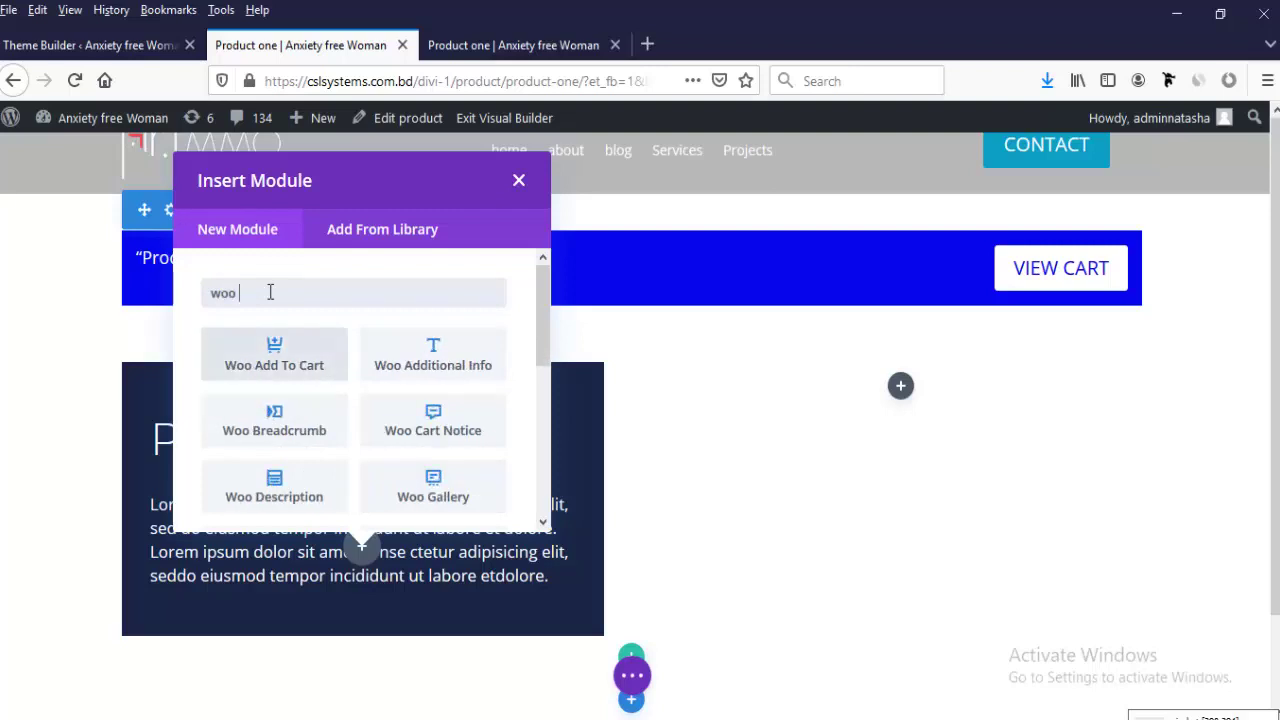
{"action": "type", "text": " ra"}
{"action": "left_click", "coordinate": [303, 346]}
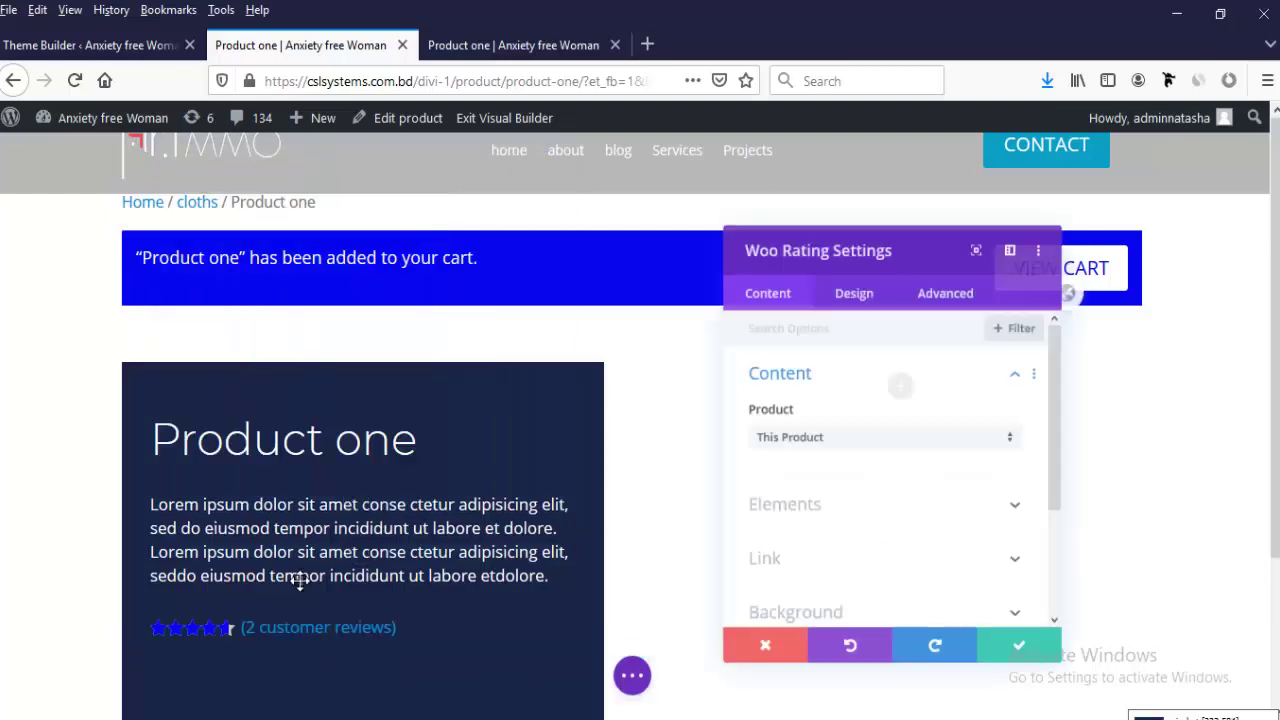
Step: Set the Woo Rating module's star rating text color to #de6d4c
{"action": "scroll", "coordinate": [566, 400], "scroll_direction": "down", "scroll_amount": 2}
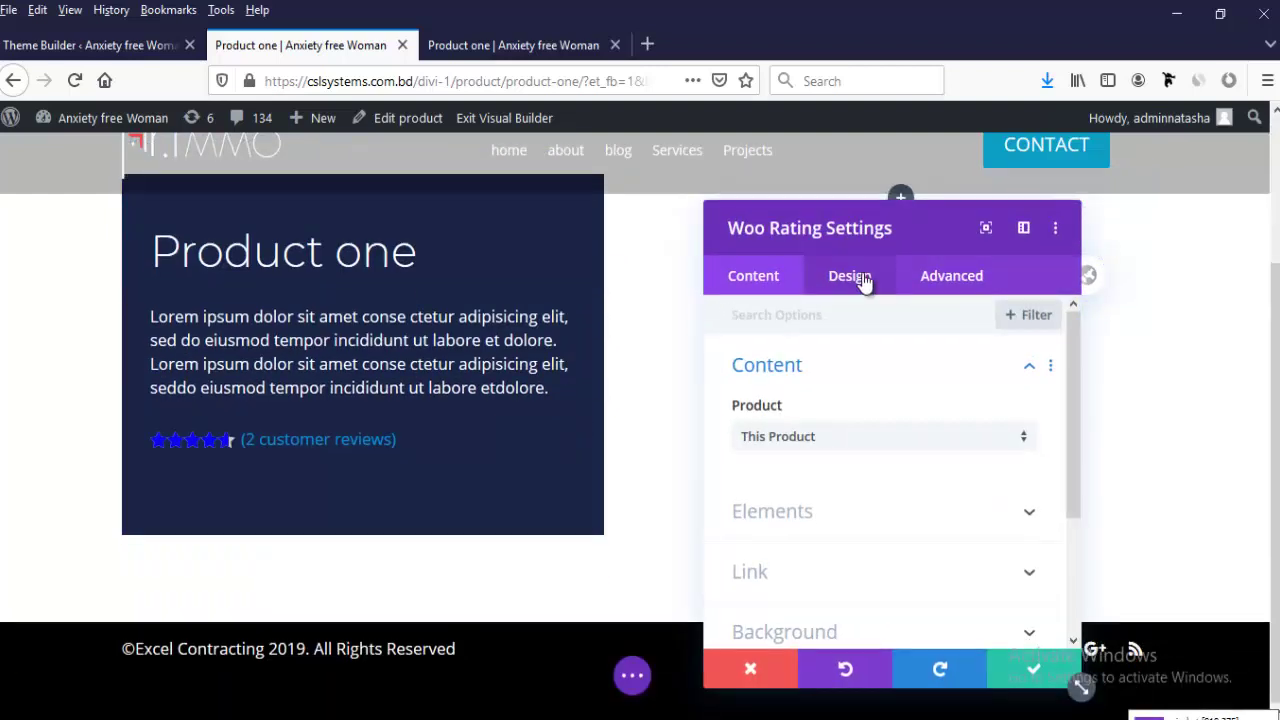
{"action": "left_click", "coordinate": [862, 280]}
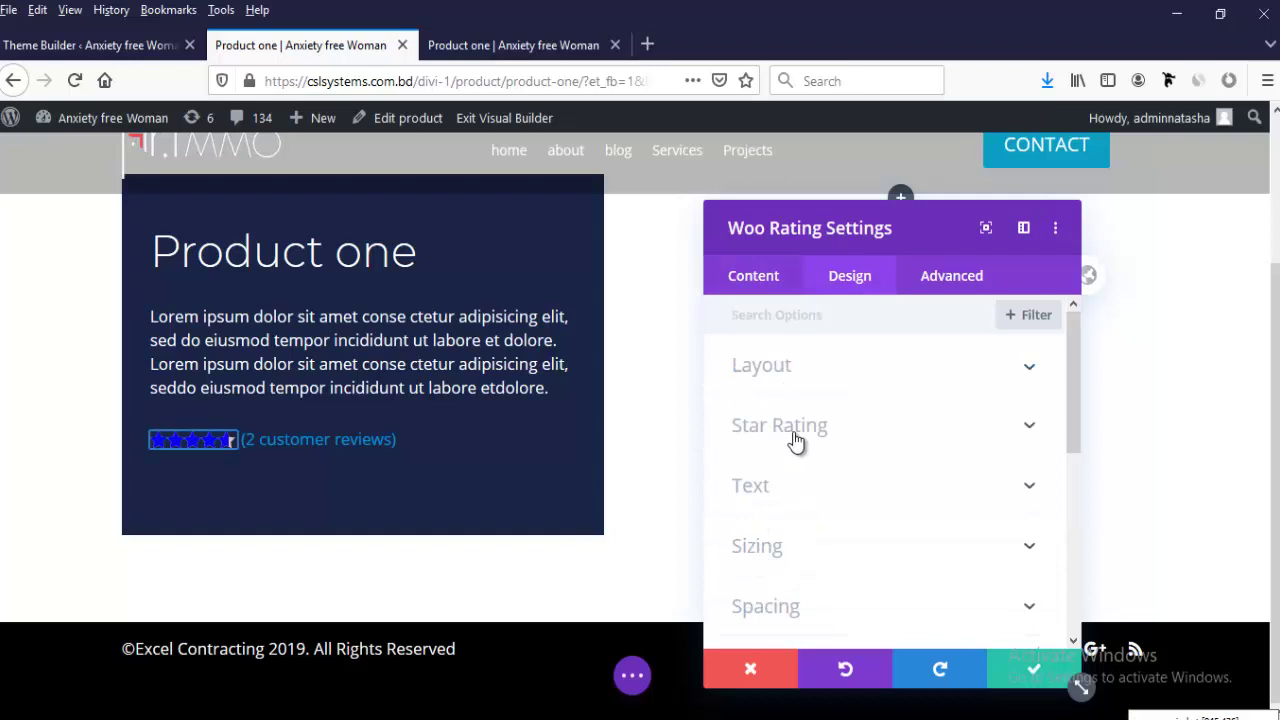
{"action": "left_click", "coordinate": [797, 442]}
{"action": "left_click", "coordinate": [749, 497]}
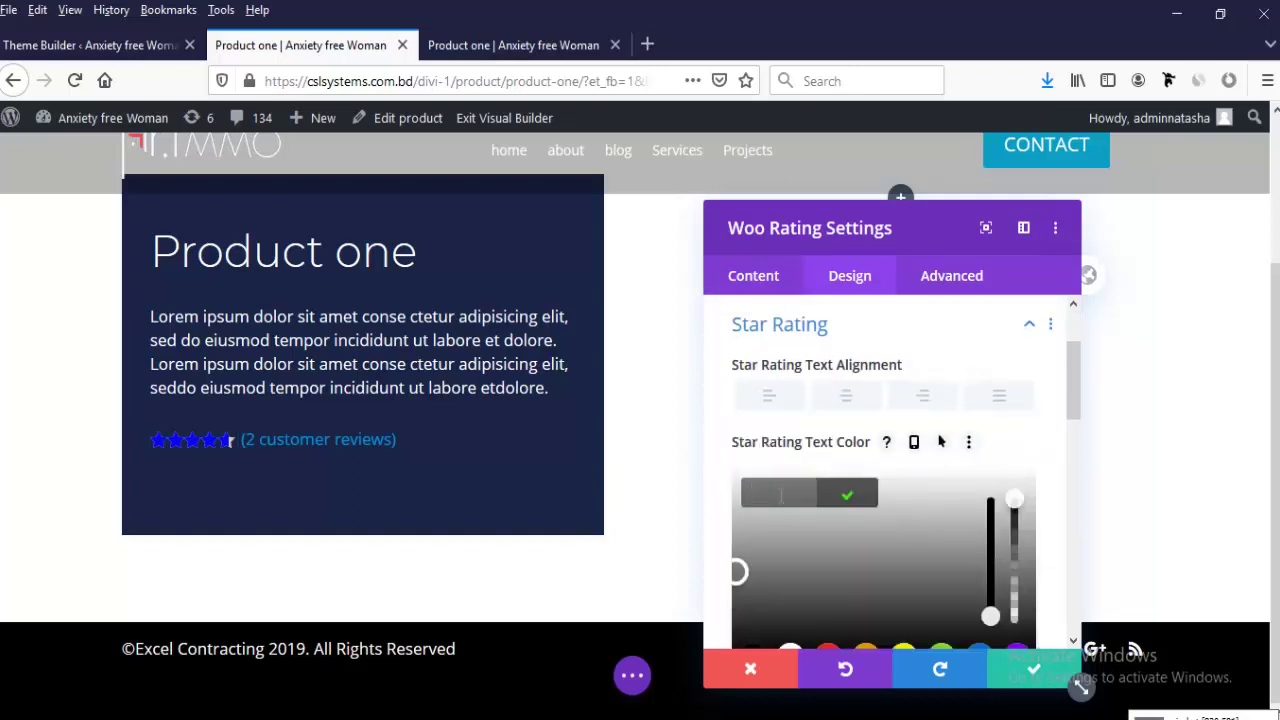
{"action": "scroll", "coordinate": [800, 552], "scroll_direction": "down", "scroll_amount": 2}
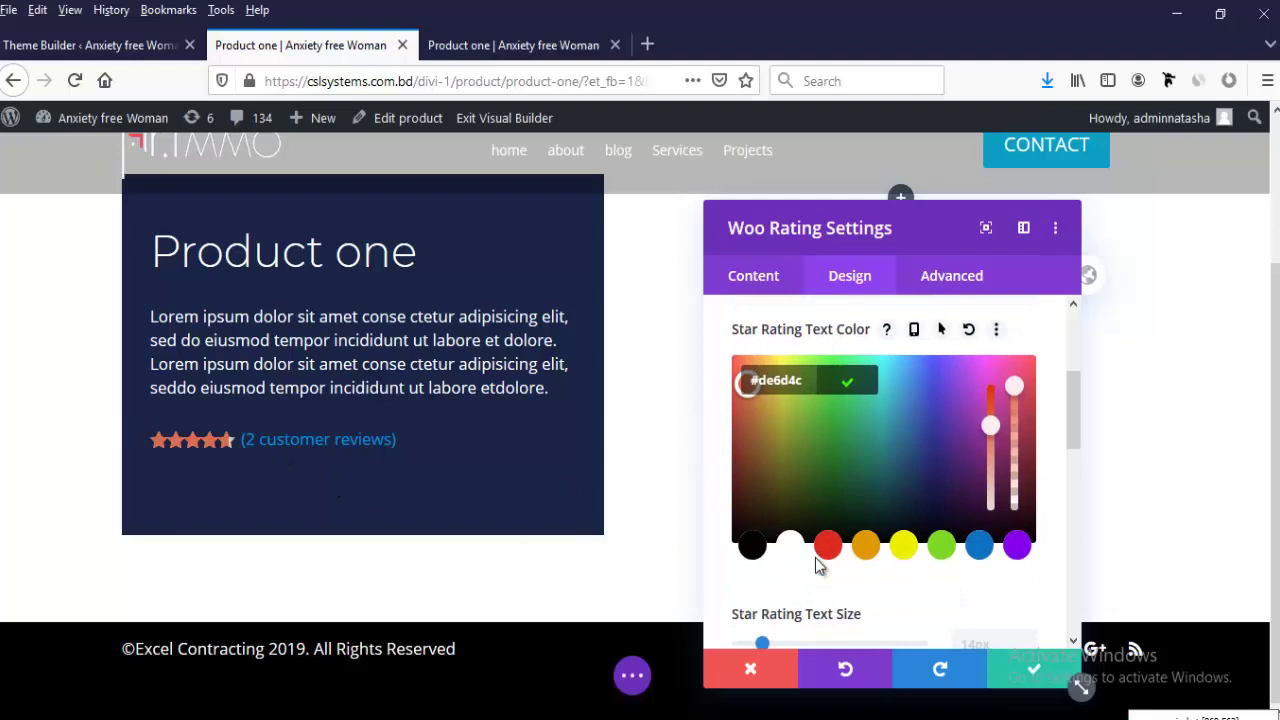
{"action": "scroll", "coordinate": [815, 557], "scroll_direction": "up", "scroll_amount": 2}
{"action": "scroll", "coordinate": [816, 560], "scroll_direction": "down", "scroll_amount": 5}
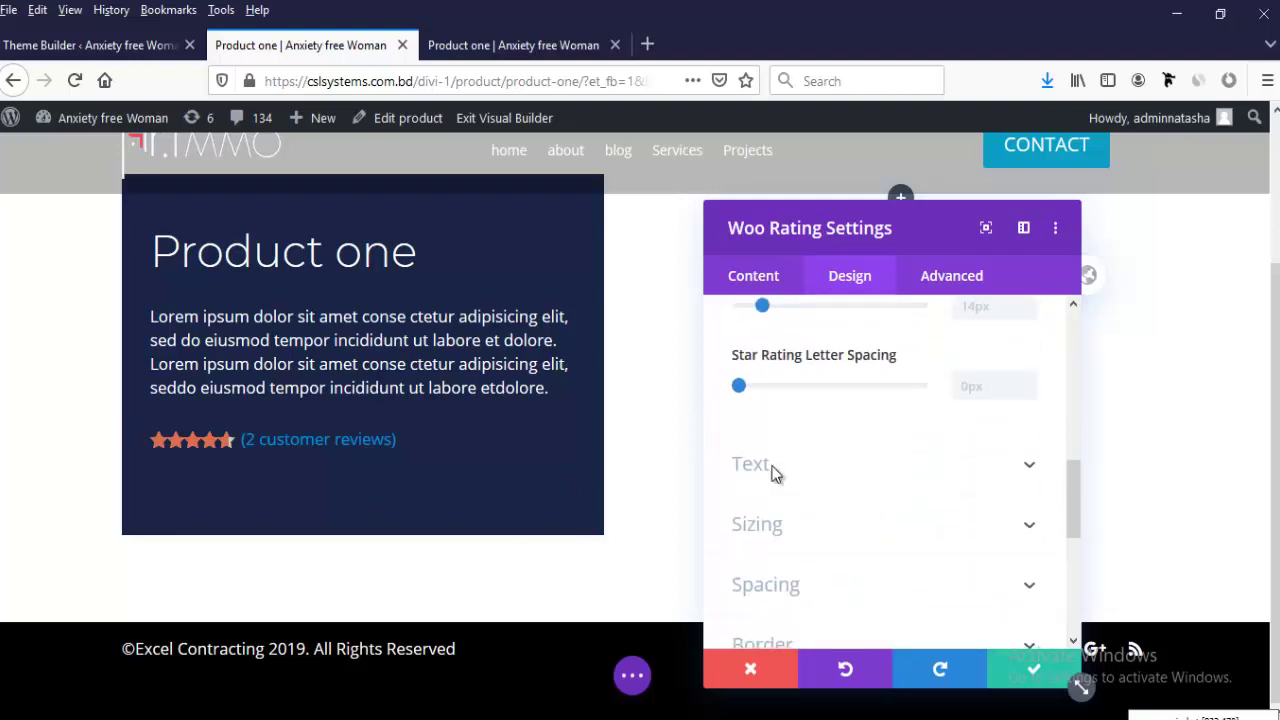
Step: Set the Woo Rating module's text color to white and save the module
{"action": "left_click", "coordinate": [775, 472]}
{"action": "left_click", "coordinate": [830, 640]}
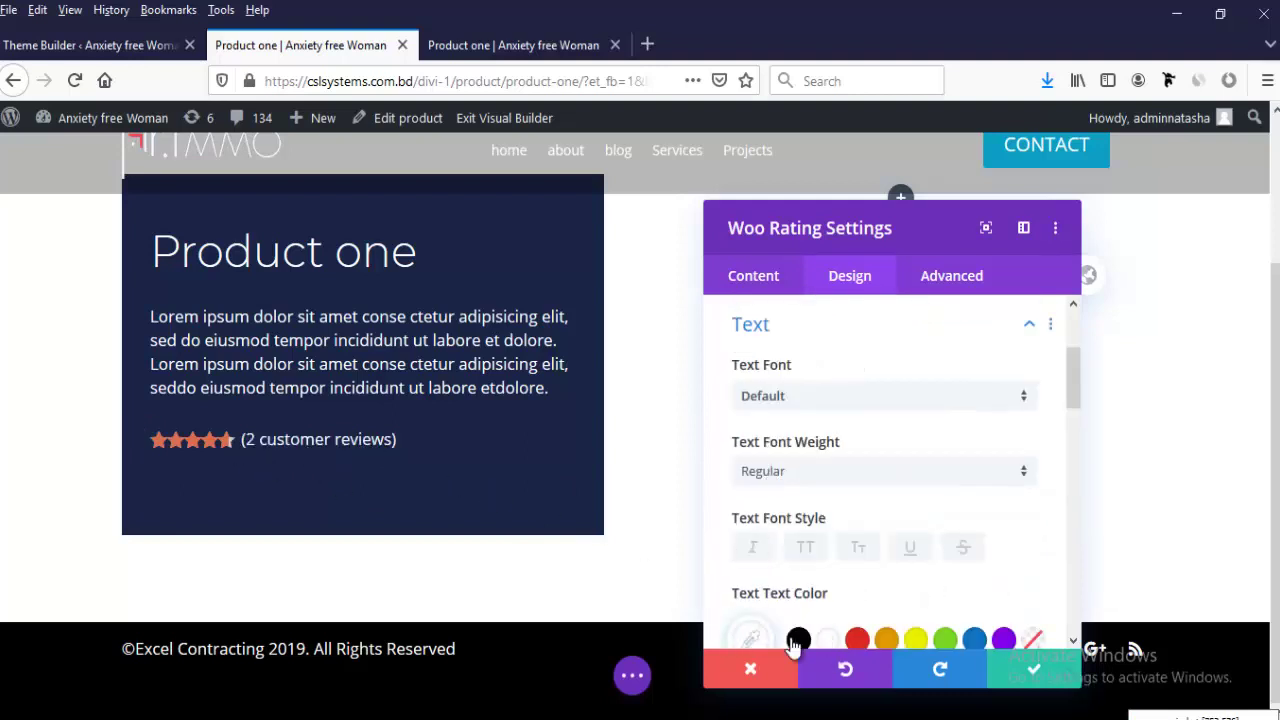
{"action": "scroll", "coordinate": [795, 523], "scroll_direction": "down", "scroll_amount": 1}
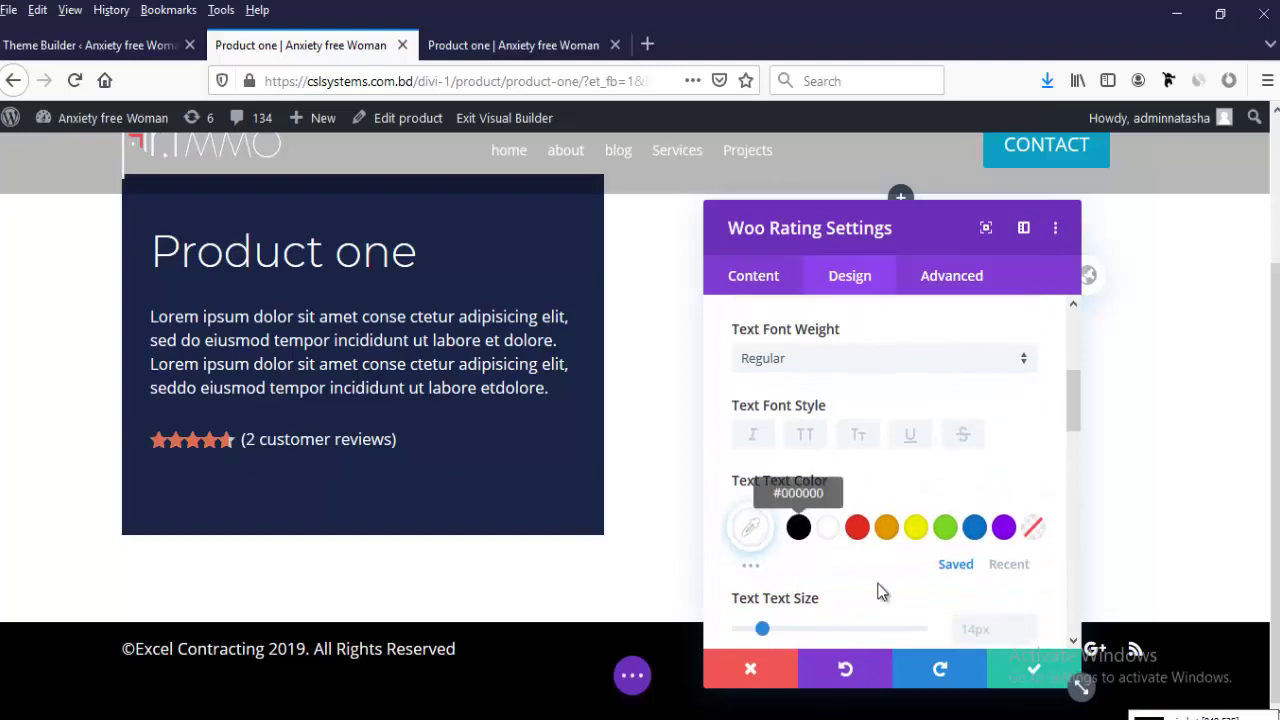
{"action": "left_click", "coordinate": [1033, 668]}
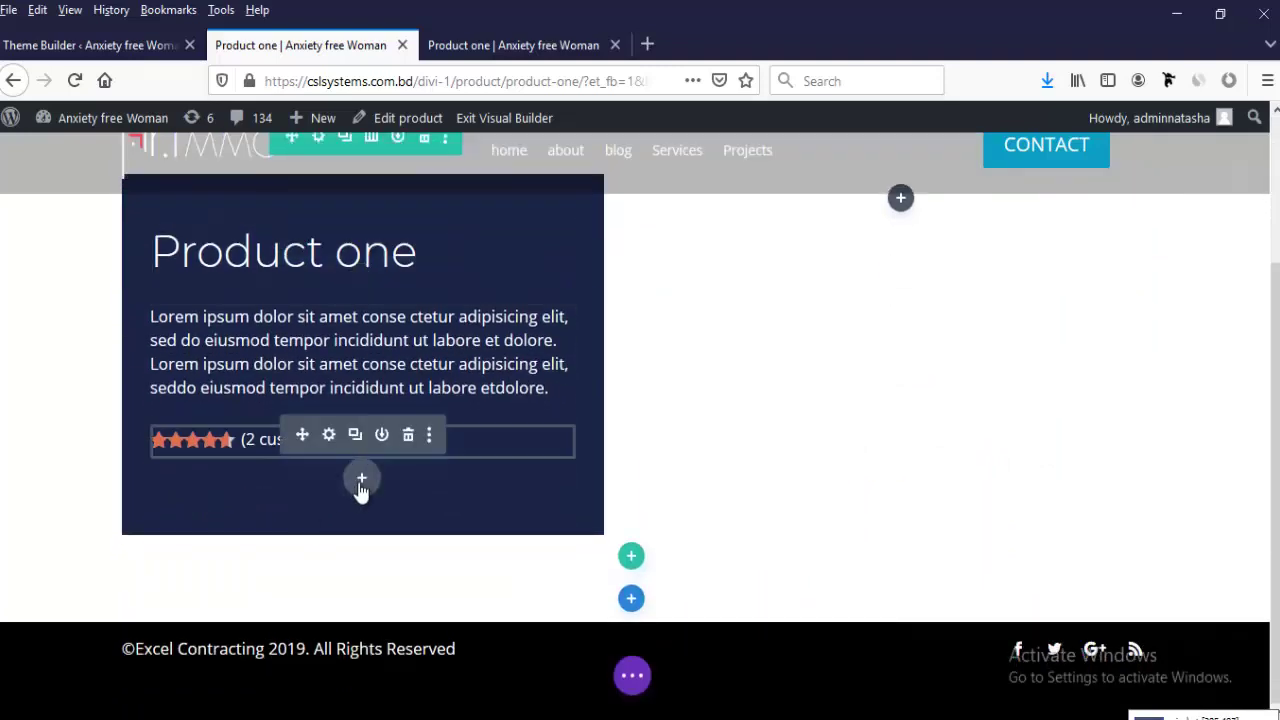
Step: Insert a Woo Price module below the rating in the first column
{"action": "left_click", "coordinate": [361, 481]}
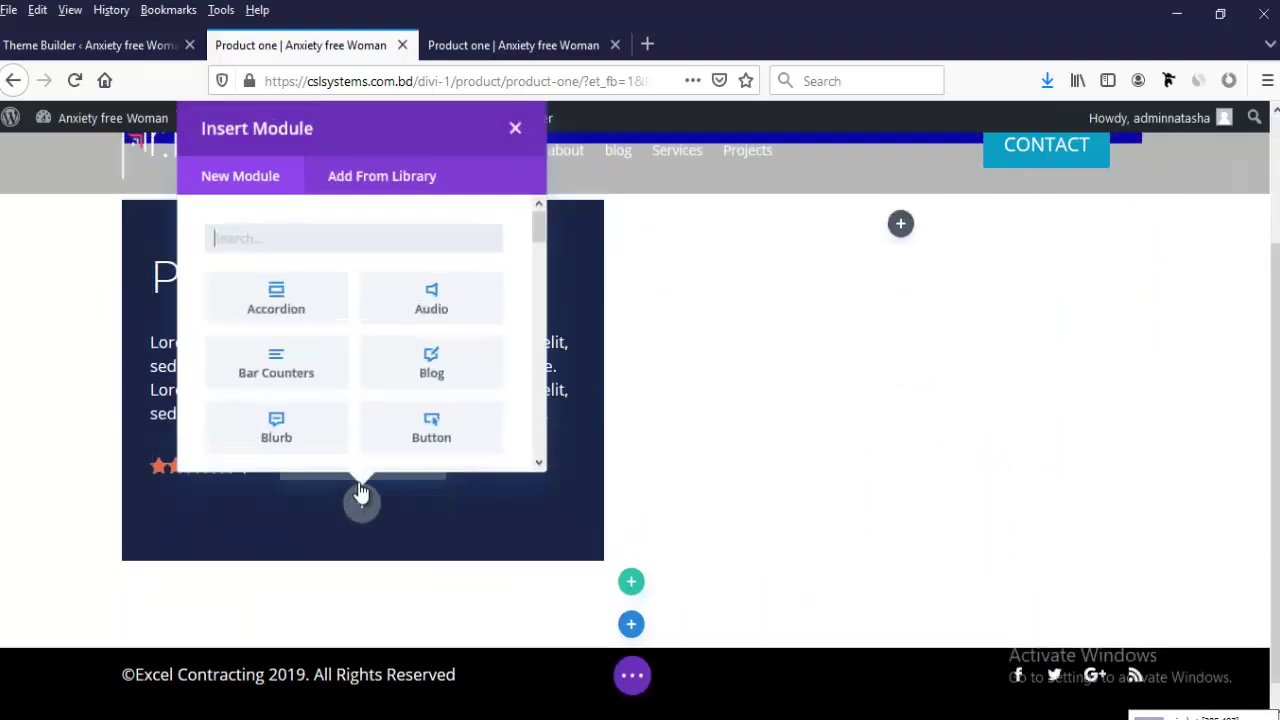
{"action": "type", "text": "woo pri"}
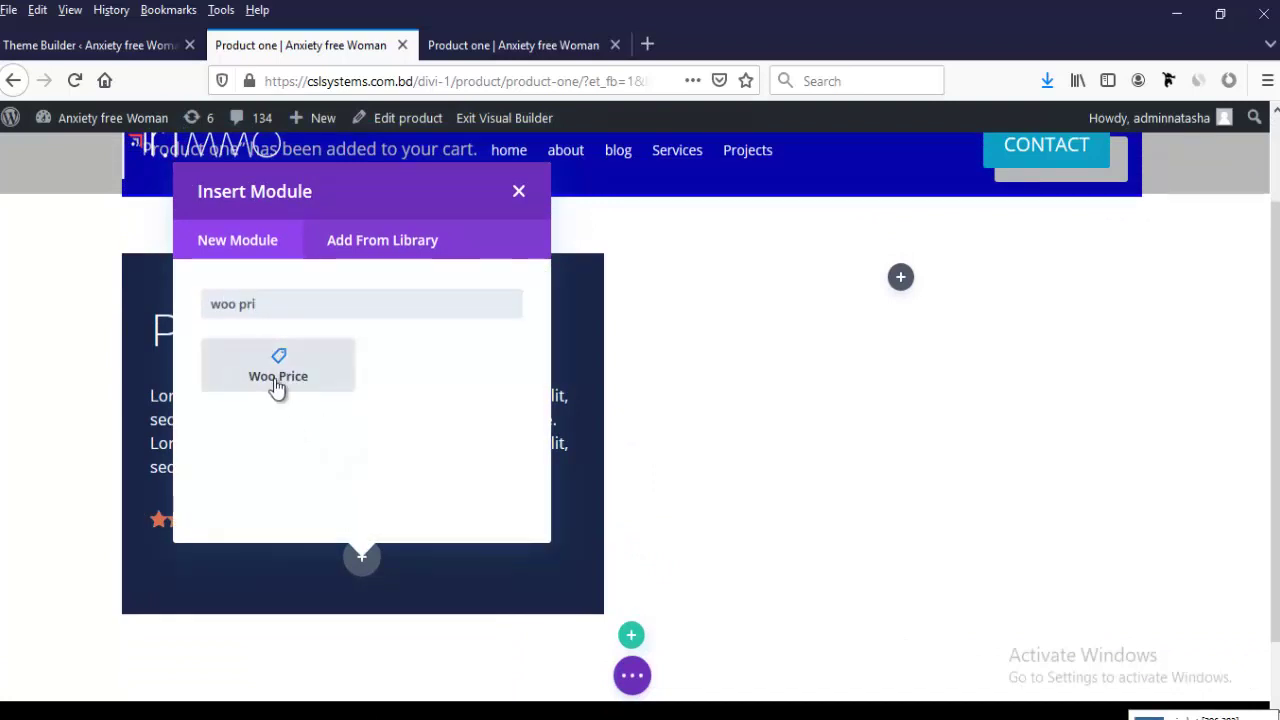
{"action": "left_click", "coordinate": [277, 384]}
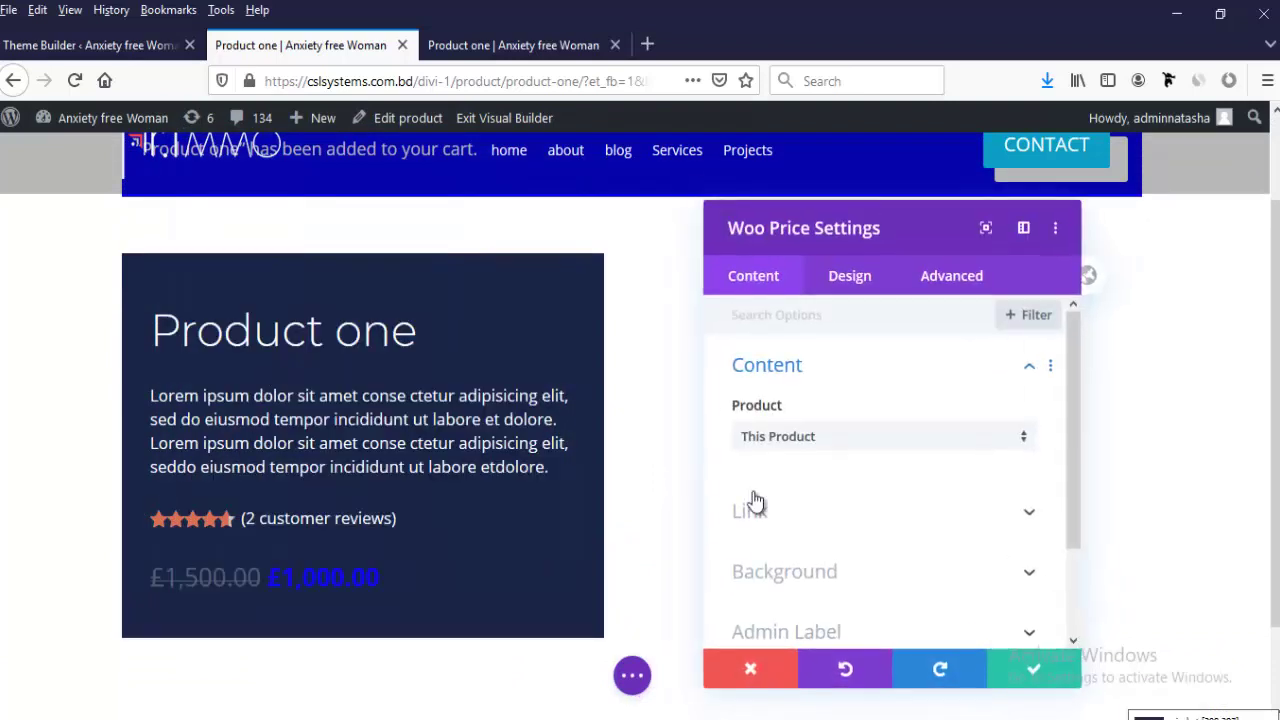
Step: Set the sale new price's text color to white and its font to Montserrat in the Woo Price module
{"action": "left_click", "coordinate": [857, 285]}
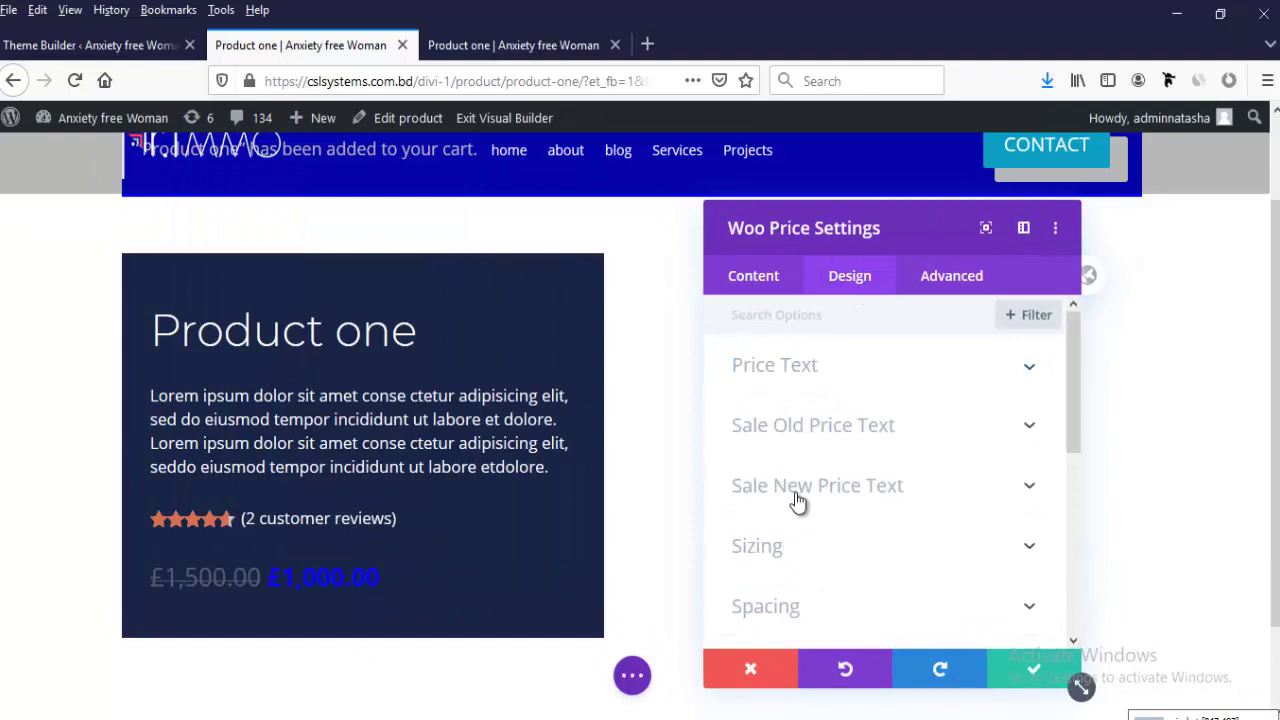
{"action": "left_click", "coordinate": [797, 486]}
{"action": "left_click", "coordinate": [828, 640]}
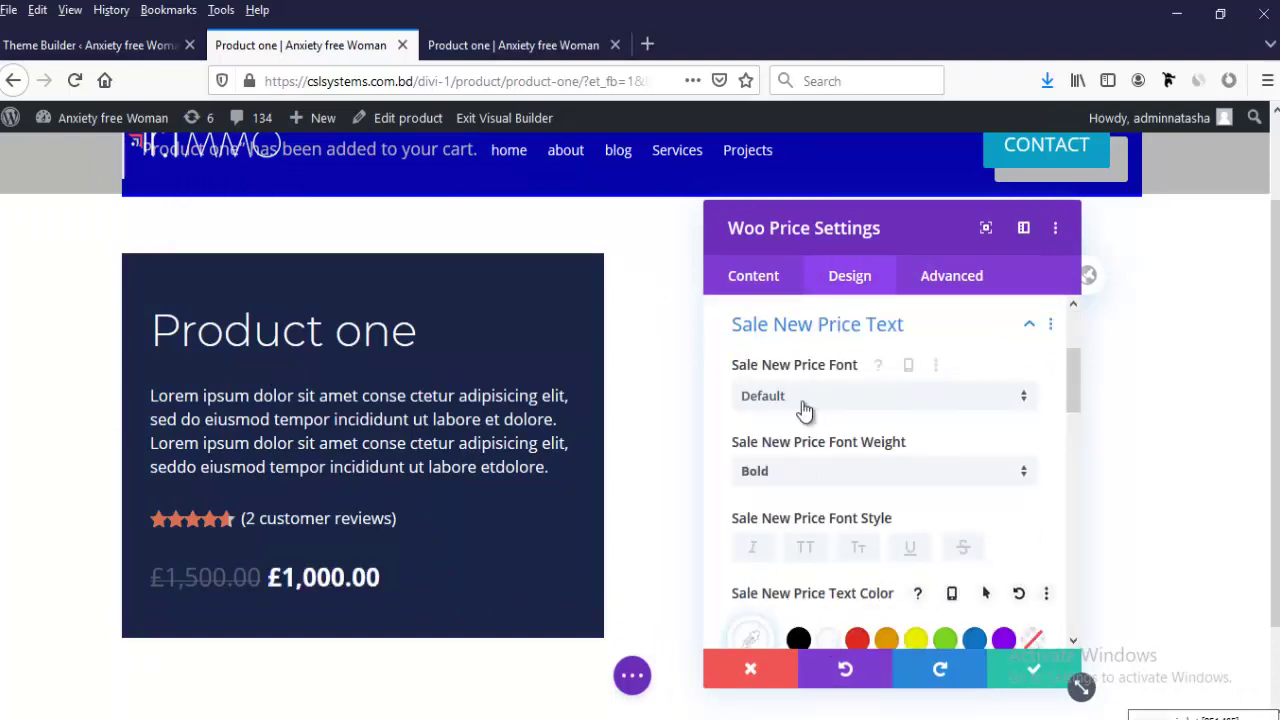
{"action": "left_click", "coordinate": [806, 411]}
{"action": "left_click", "coordinate": [806, 297]}
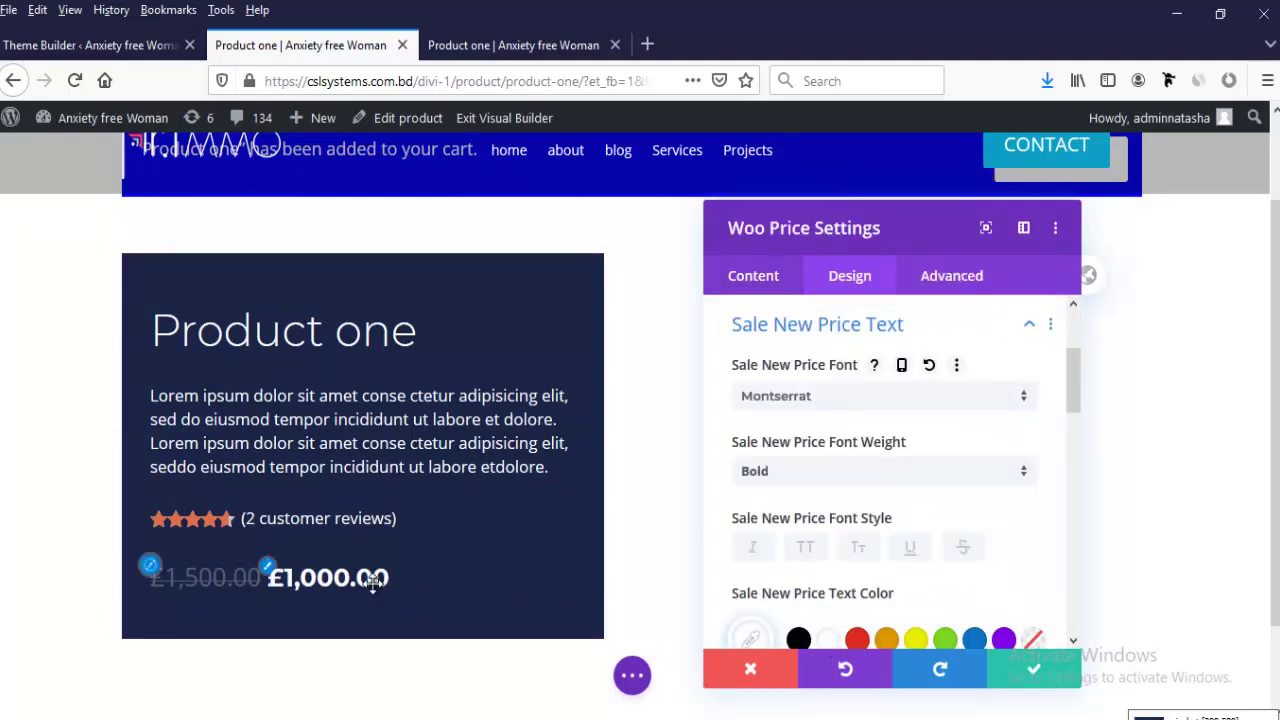
Step: Set the sale new price's font weight to Regular and its text size to 37px, and save the module
{"action": "left_click", "coordinate": [793, 476]}
{"action": "left_click", "coordinate": [806, 421]}
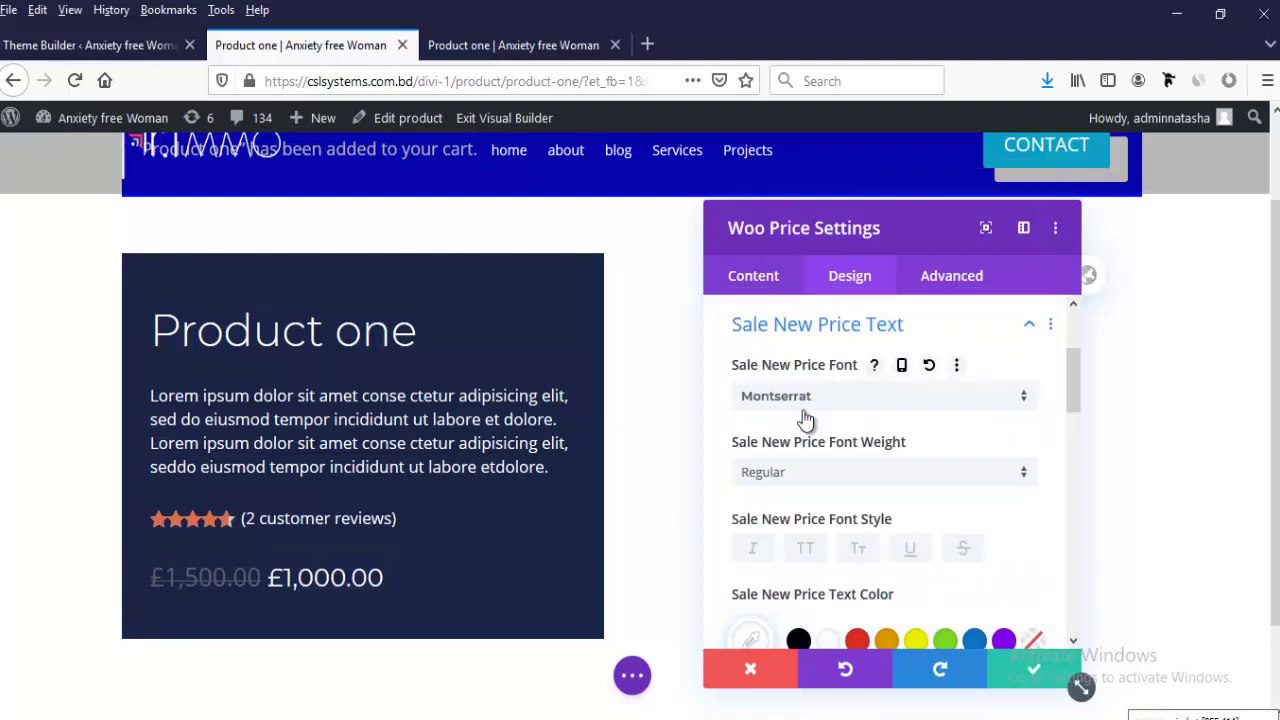
{"action": "scroll", "coordinate": [806, 420], "scroll_direction": "down", "scroll_amount": 3}
{"action": "left_click_drag", "start_coordinate": [786, 520], "coordinate": [809, 527]}
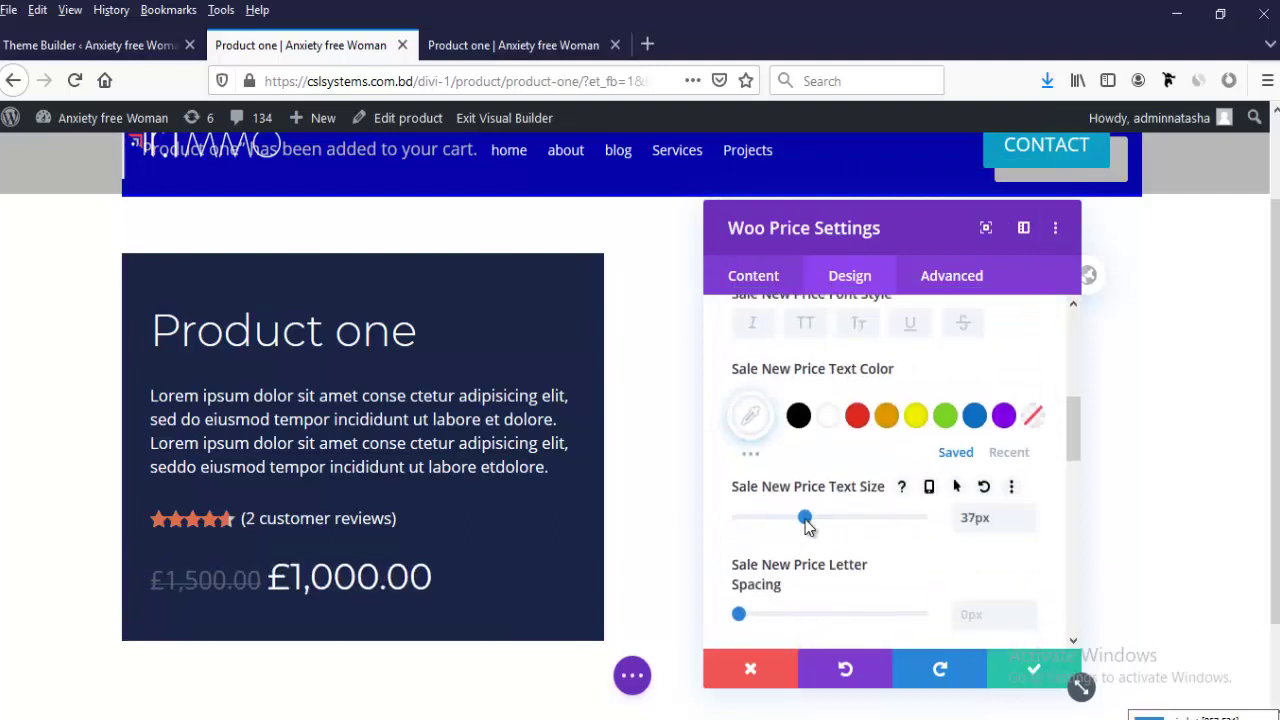
{"action": "left_click", "coordinate": [1032, 674]}
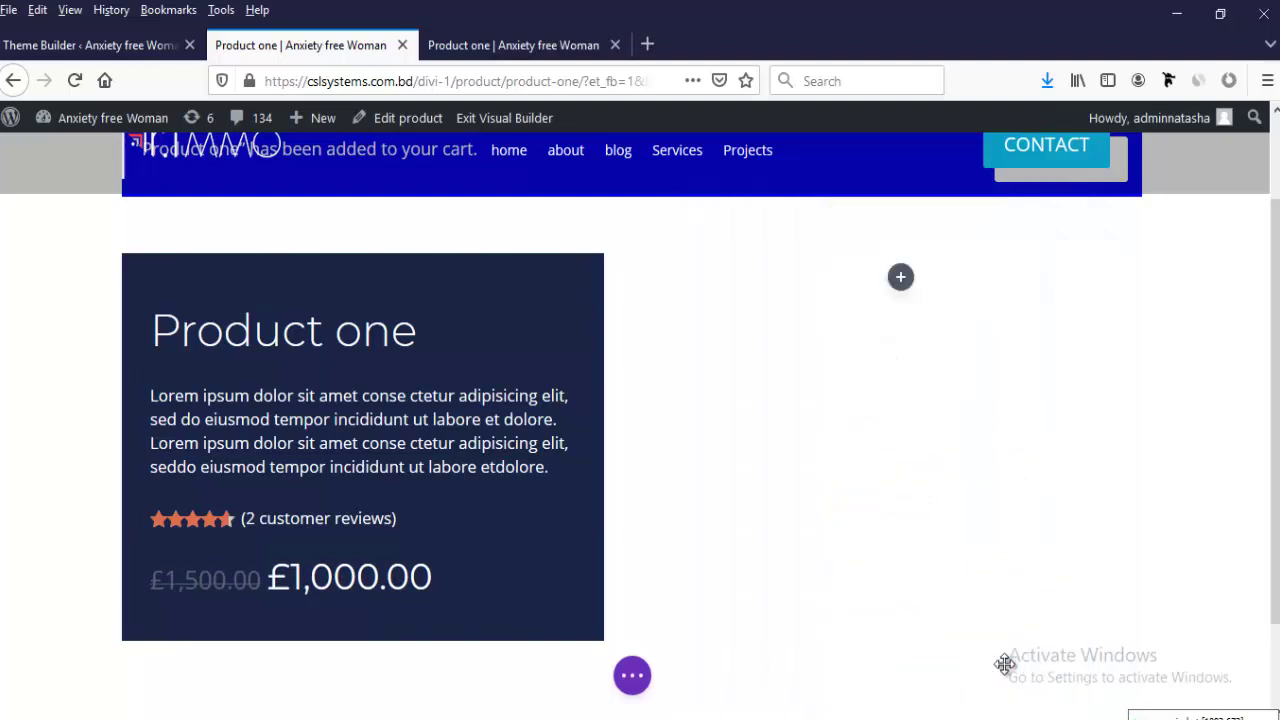
Step: Set the Woo Price module's sale old price text color to #de6d4c and its text size to 23px
{"action": "mouse_move", "coordinate": [339, 579]}
{"action": "left_click", "coordinate": [401, 567]}
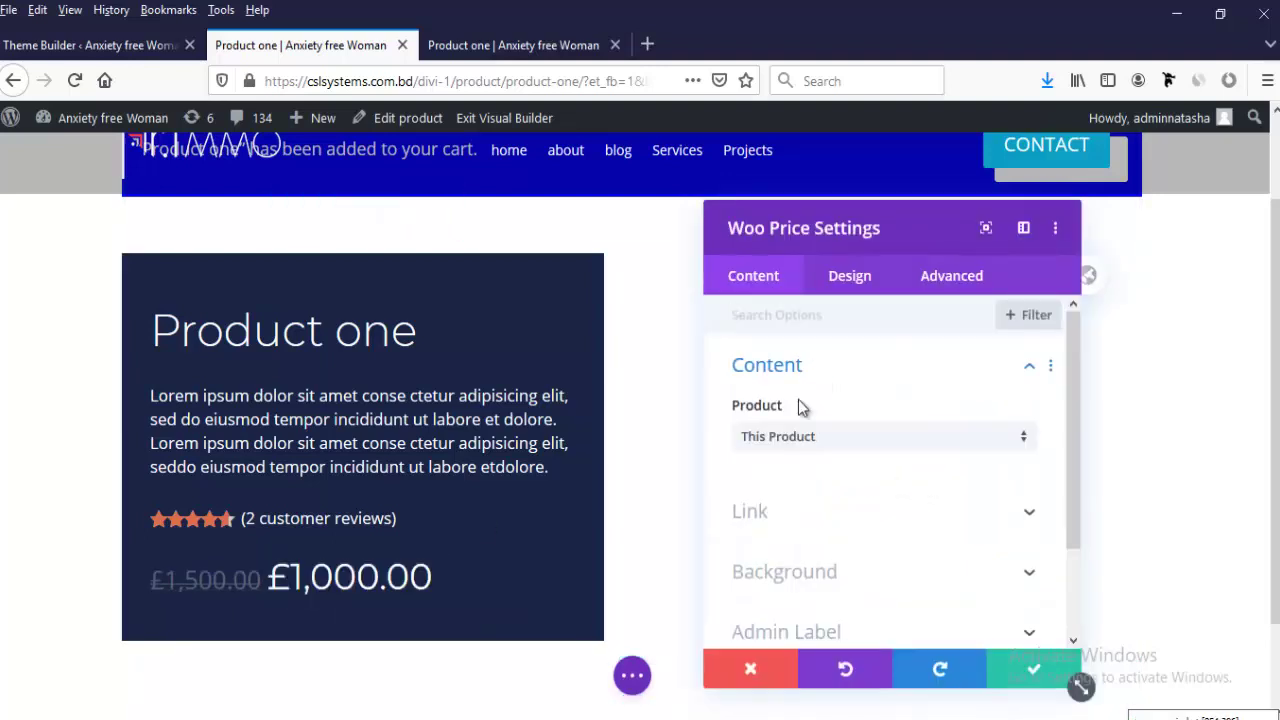
{"action": "left_click", "coordinate": [850, 276]}
{"action": "left_click", "coordinate": [777, 428]}
{"action": "scroll", "coordinate": [780, 538], "scroll_direction": "down", "scroll_amount": 3}
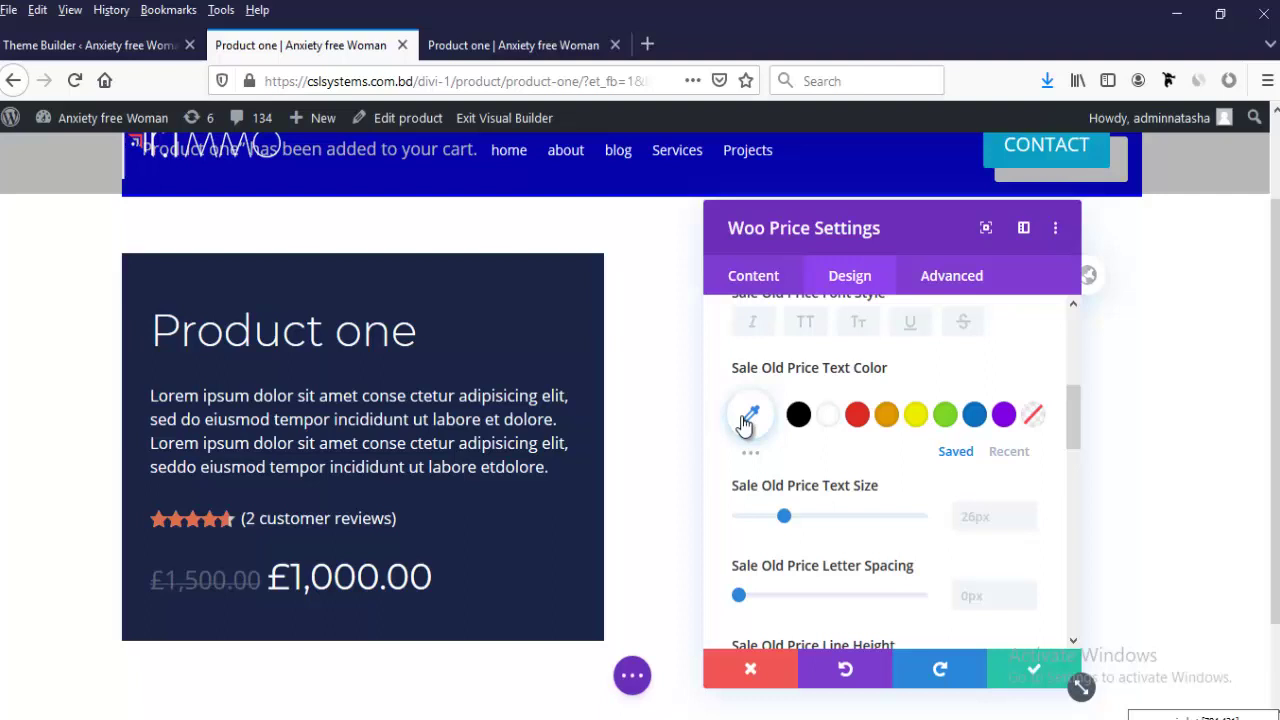
{"action": "left_click", "coordinate": [749, 414]}
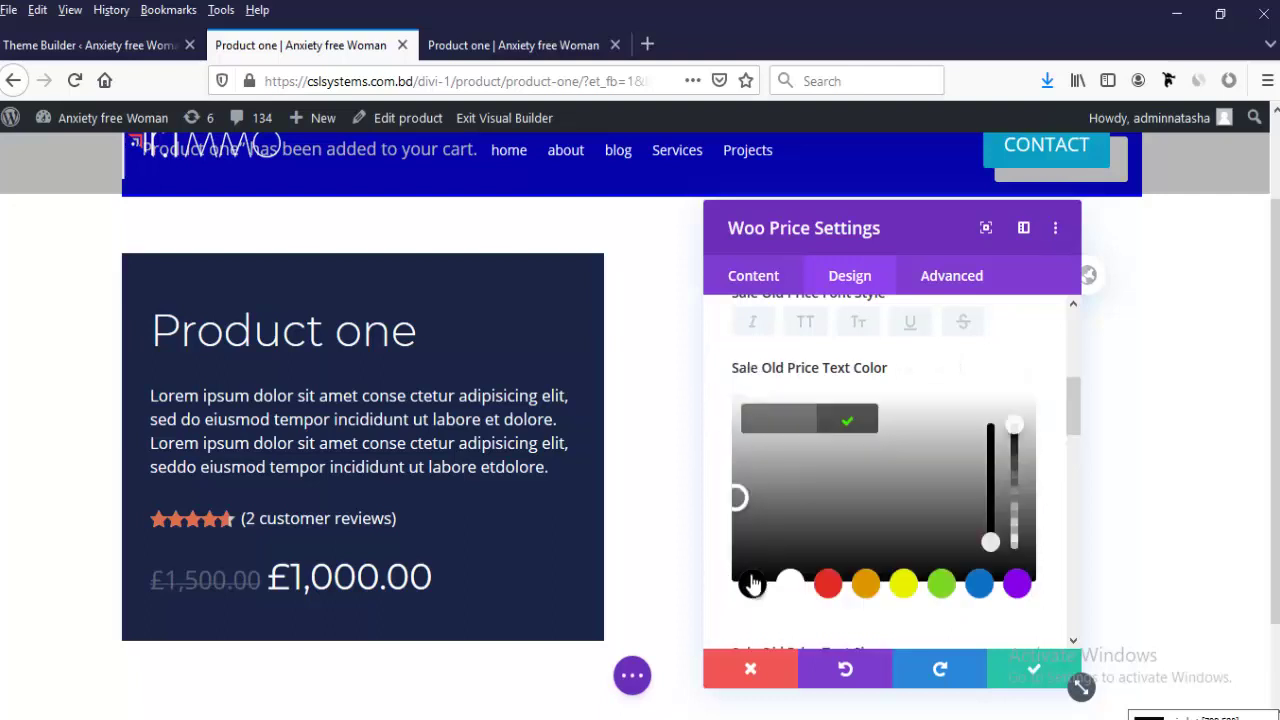
{"action": "left_click", "coordinate": [773, 421]}
{"action": "type", "text": "#dc6d4c"}
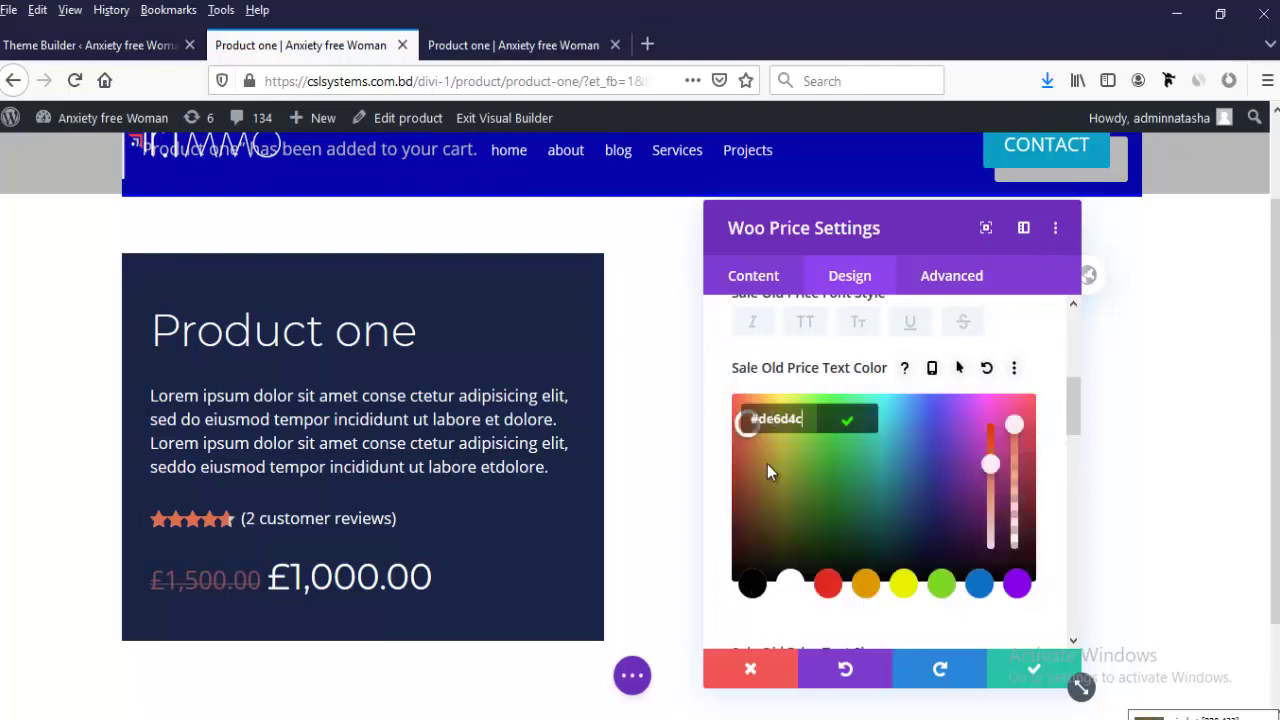
{"action": "scroll", "coordinate": [775, 515], "scroll_direction": "down", "scroll_amount": 2}
{"action": "mouse_move", "coordinate": [783, 571]}
{"action": "left_mouse_down"}
{"action": "mouse_move", "coordinate": [771, 571]}
{"action": "mouse_move", "coordinate": [784, 583]}
{"action": "left_mouse_up"}
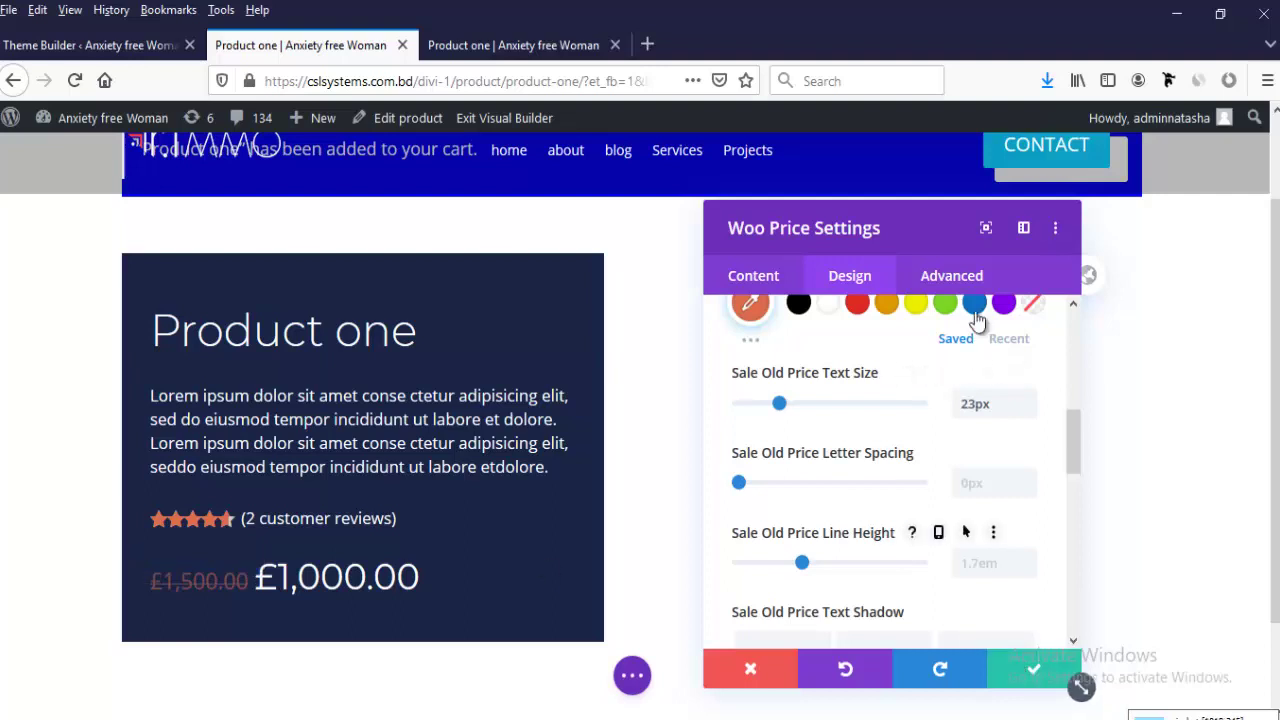
Step: Add the custom CSS display:block to the sale new price of the Woo Price module
{"action": "left_click", "coordinate": [957, 283]}
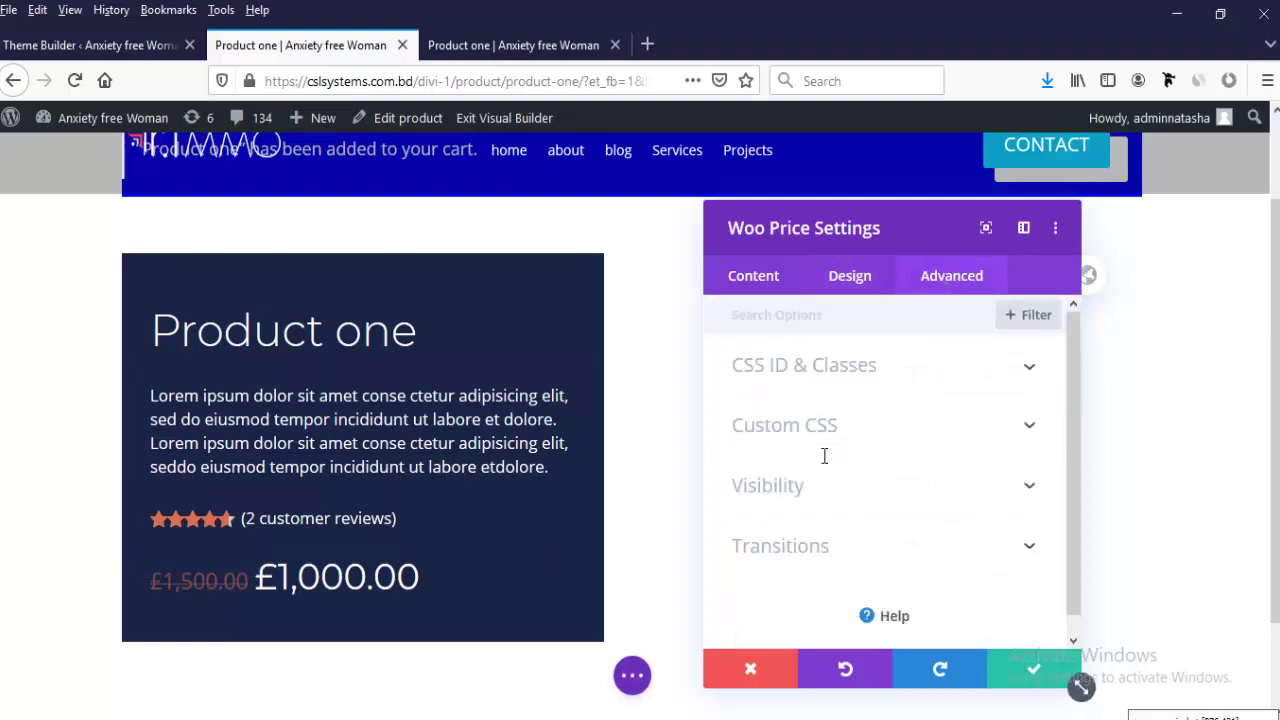
{"action": "left_click", "coordinate": [823, 445]}
{"action": "scroll", "coordinate": [811, 513], "scroll_direction": "down", "scroll_amount": 5}
{"action": "scroll", "coordinate": [810, 515], "scroll_direction": "down", "scroll_amount": 4}
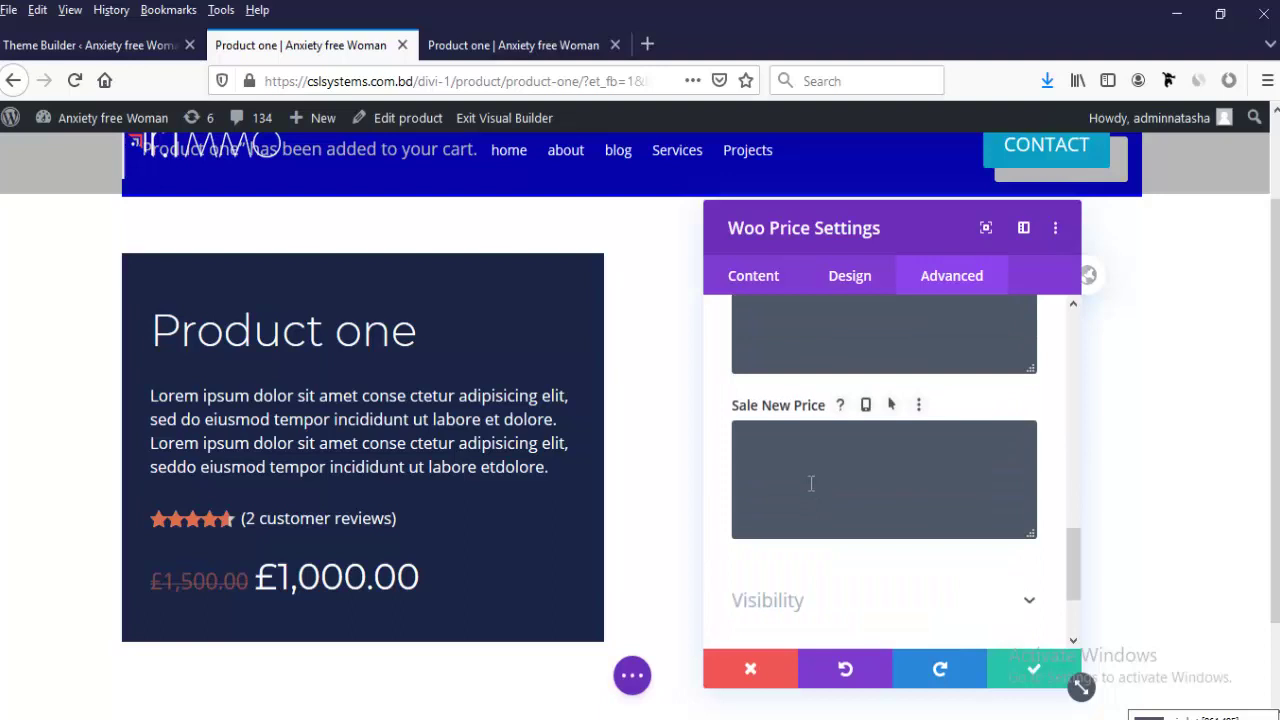
{"action": "left_click", "coordinate": [811, 479]}
{"action": "type", "text": "displa"}
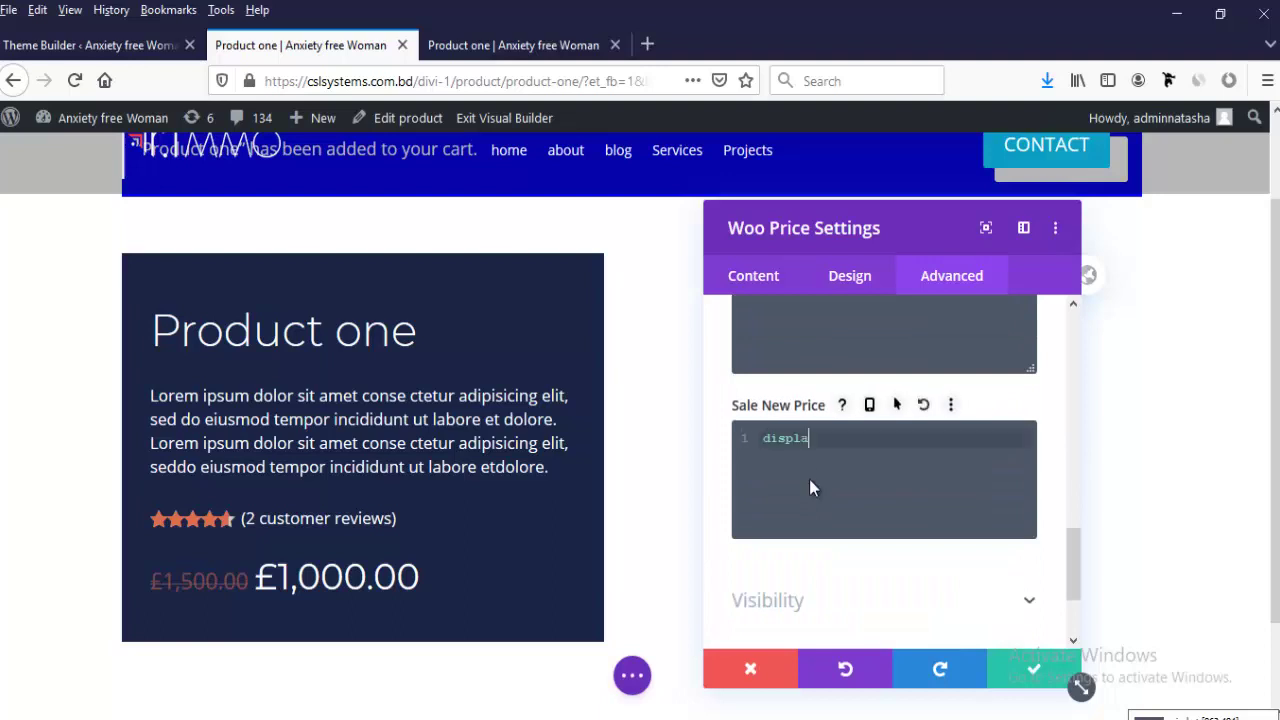
{"action": "type", "text": "y:block"}
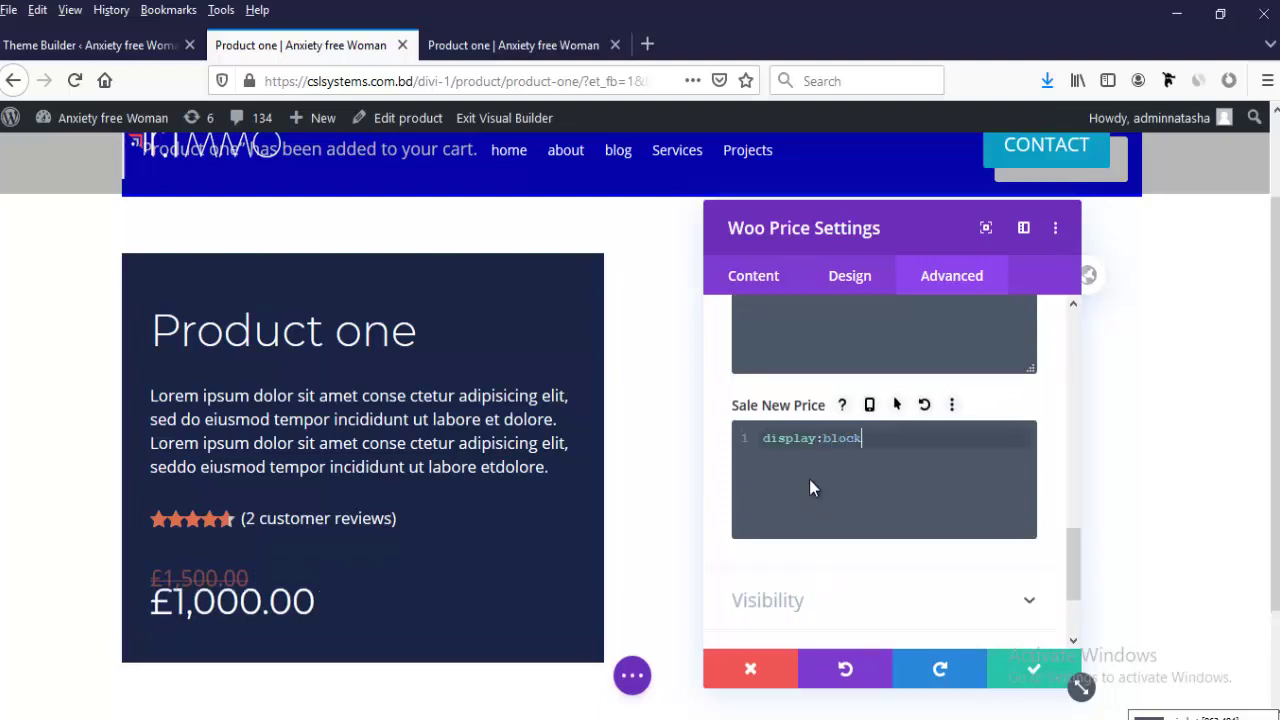
Step: Set the sale new price's line height to 1.8em and save the Woo Price module
{"action": "left_click", "coordinate": [852, 287]}
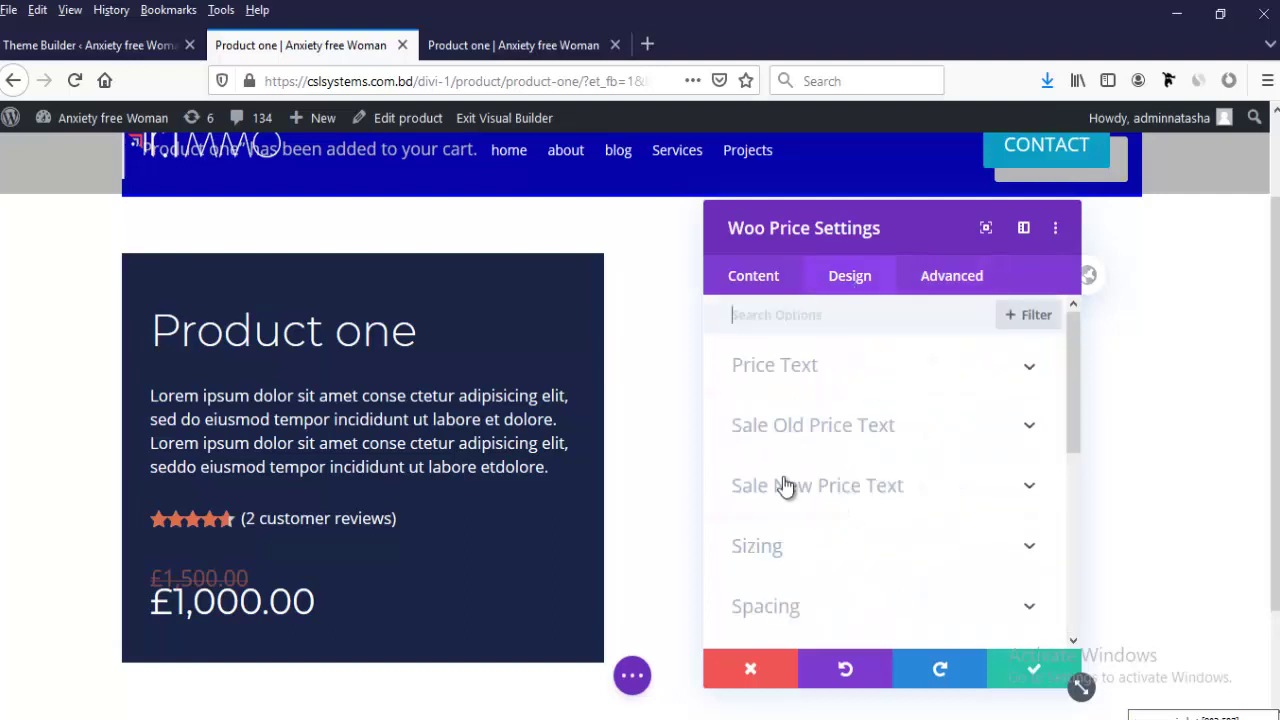
{"action": "left_click", "coordinate": [768, 488]}
{"action": "scroll", "coordinate": [830, 500], "scroll_direction": "down", "scroll_amount": 5}
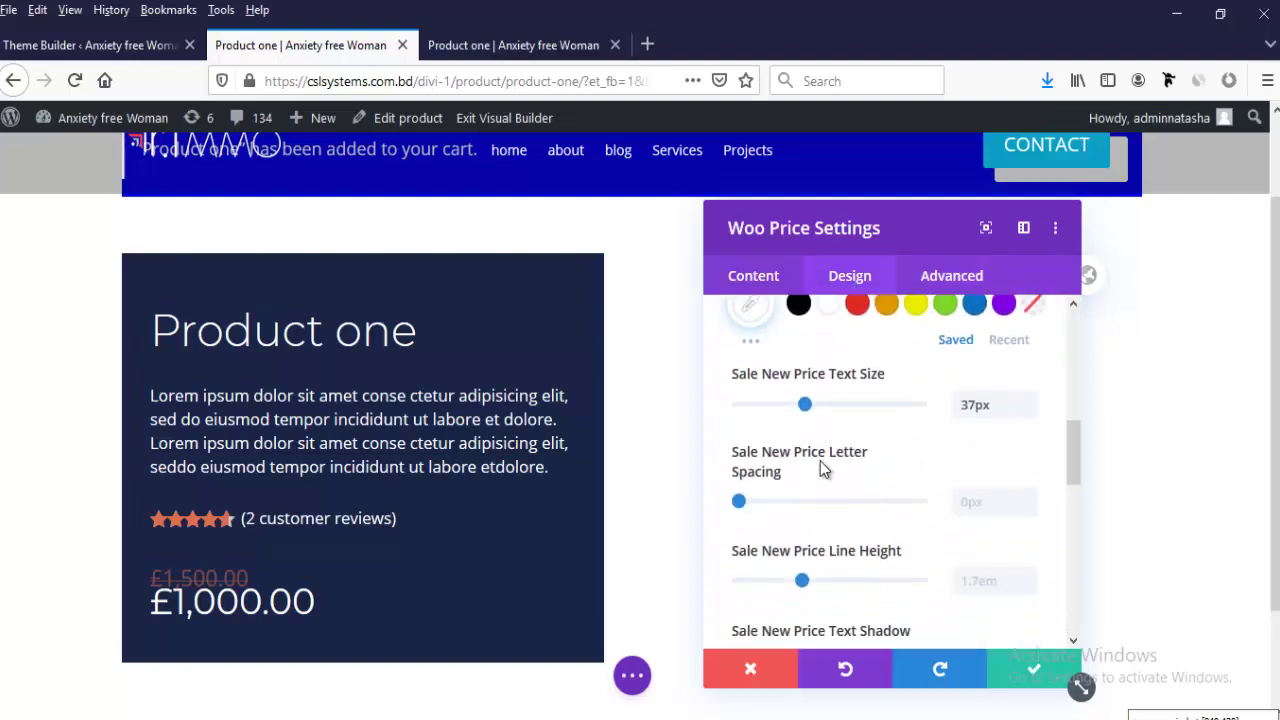
{"action": "left_click", "coordinate": [811, 581]}
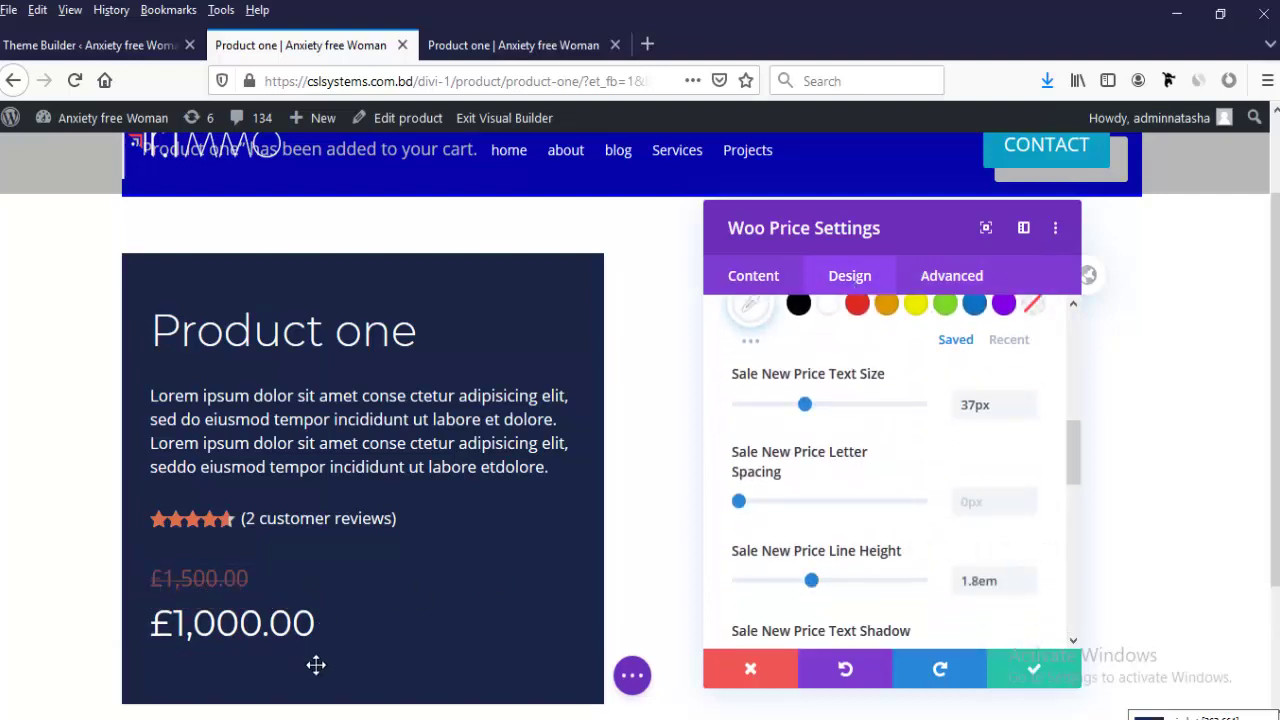
{"action": "left_click", "coordinate": [1036, 690]}
Step: Insert a Woo Add To Cart module below the price in the dark blue column
{"action": "scroll", "coordinate": [270, 540], "scroll_direction": "down", "scroll_amount": 3}
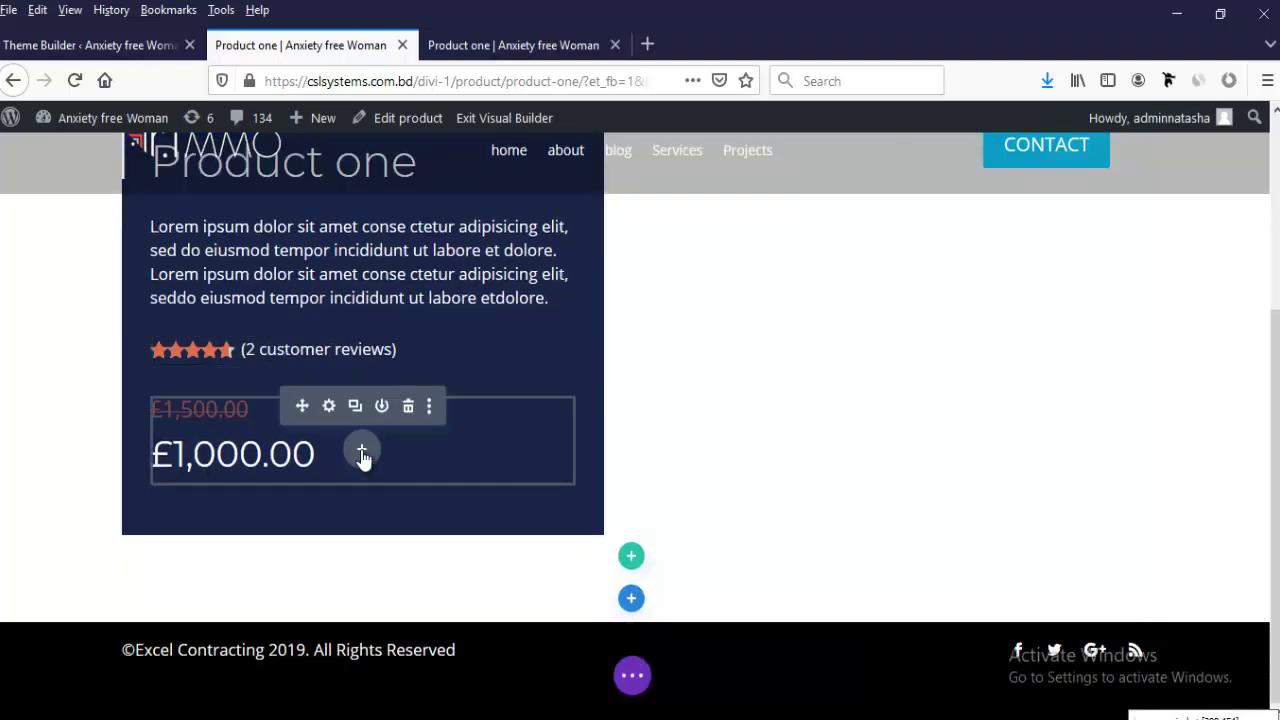
{"action": "left_click", "coordinate": [362, 455]}
{"action": "type", "text": "woo"}
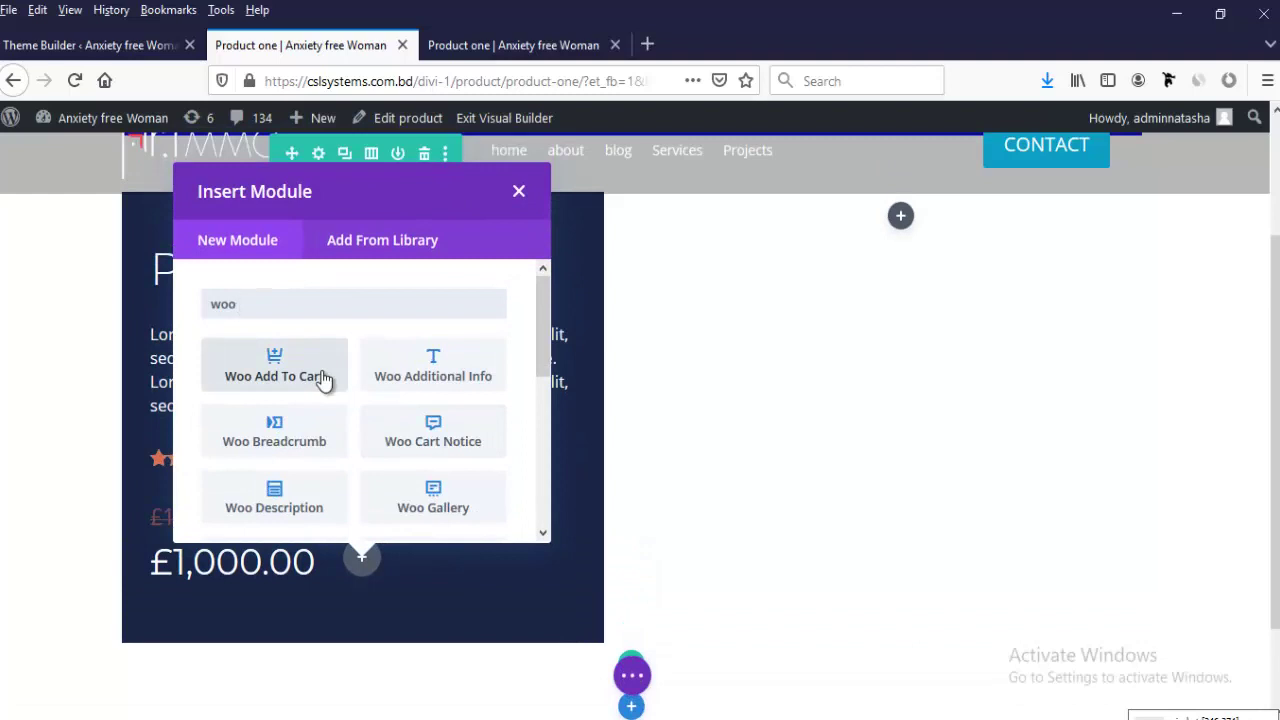
{"action": "type", "text": " c"}
{"action": "key", "text": "BackSpace"}
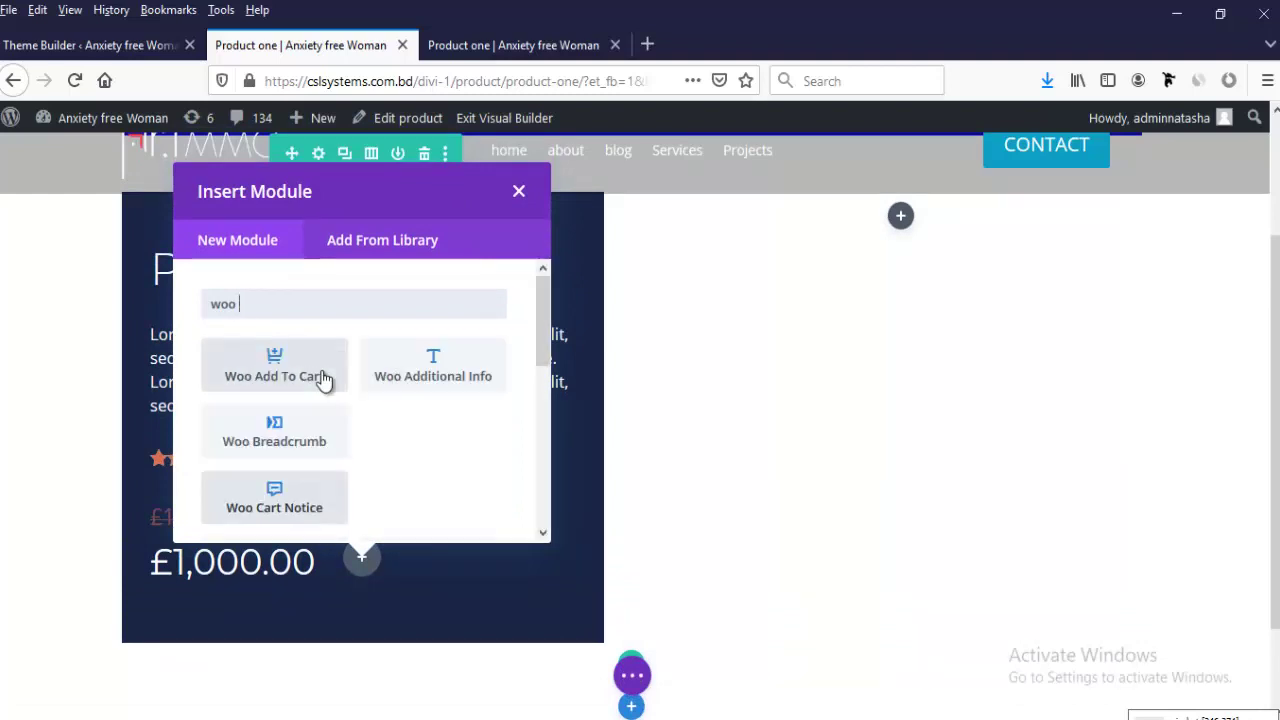
{"action": "type", "text": "b"}
{"action": "key", "text": "BackSpace"}
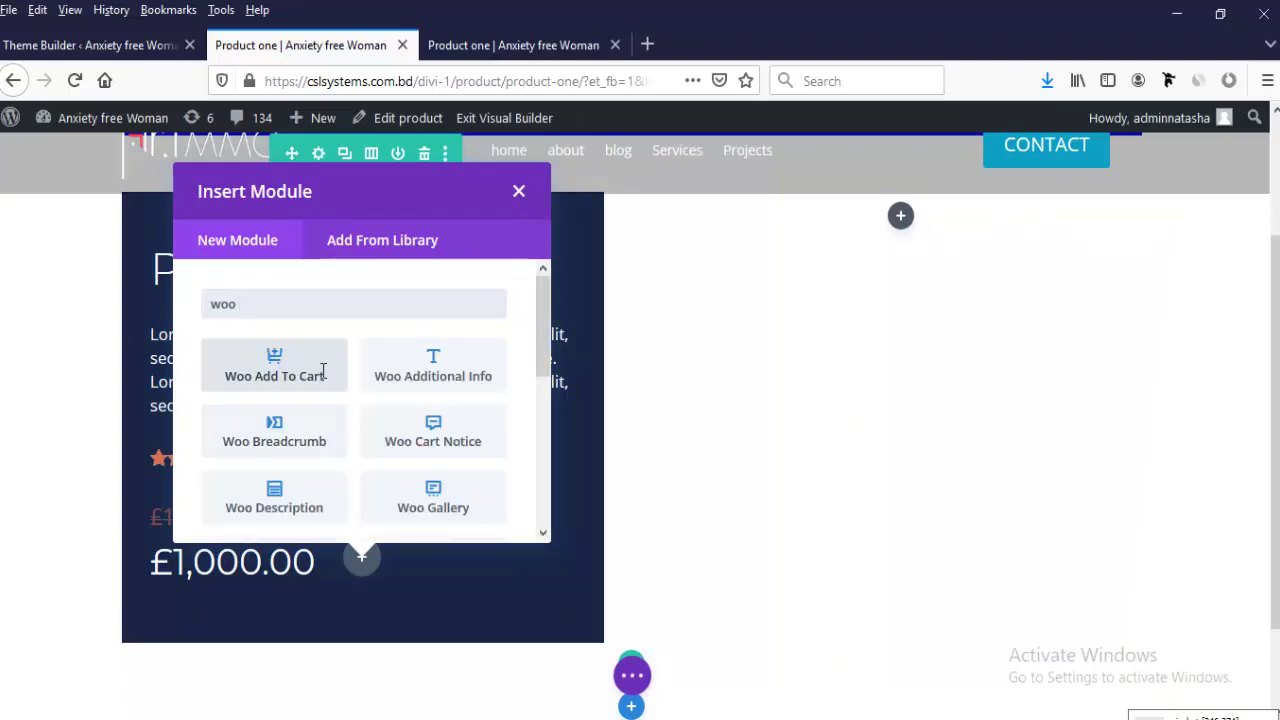
{"action": "left_click", "coordinate": [274, 366]}
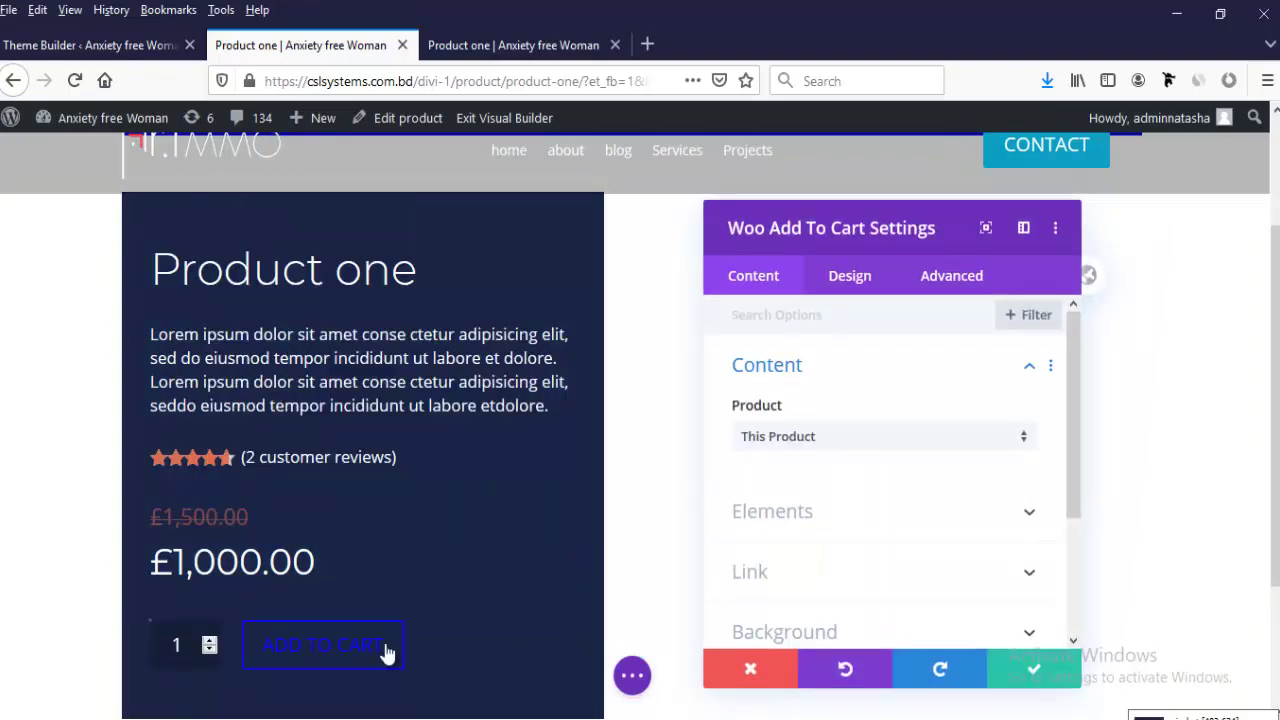
Step: Enable custom styles for the Add To Cart button, with white text and background color #de6d4c
{"action": "left_click", "coordinate": [850, 276]}
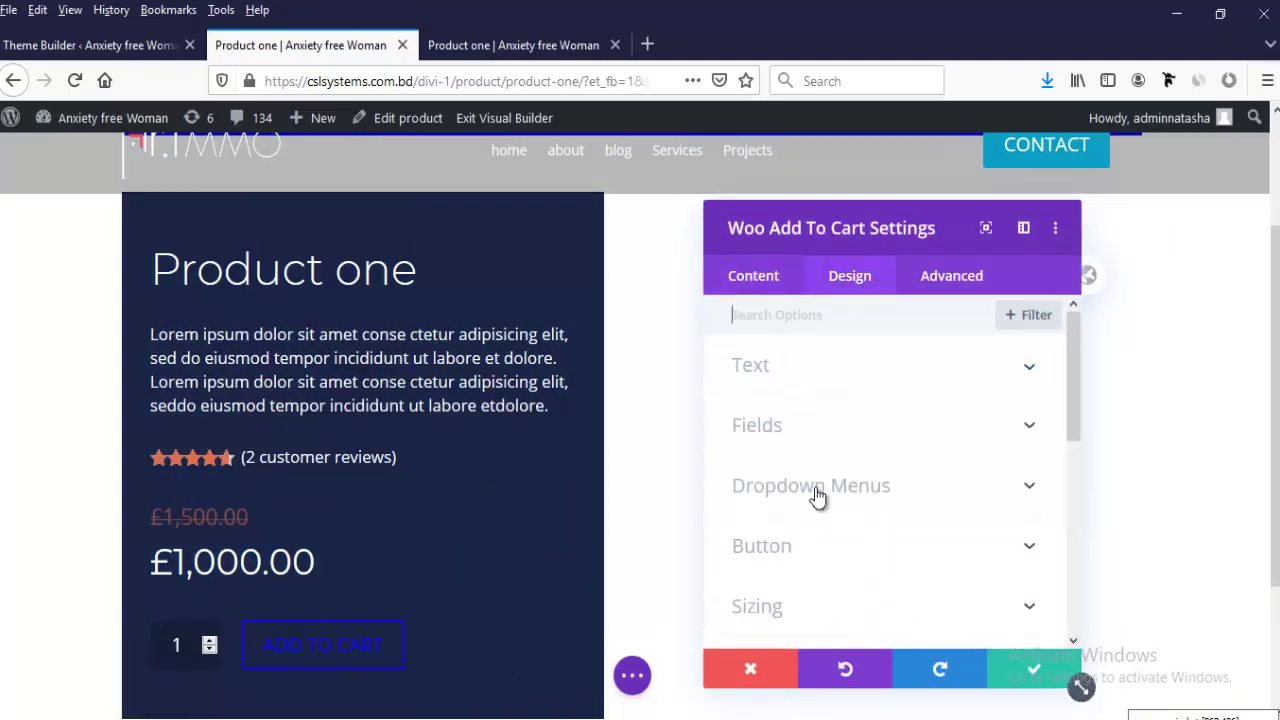
{"action": "left_click", "coordinate": [790, 544]}
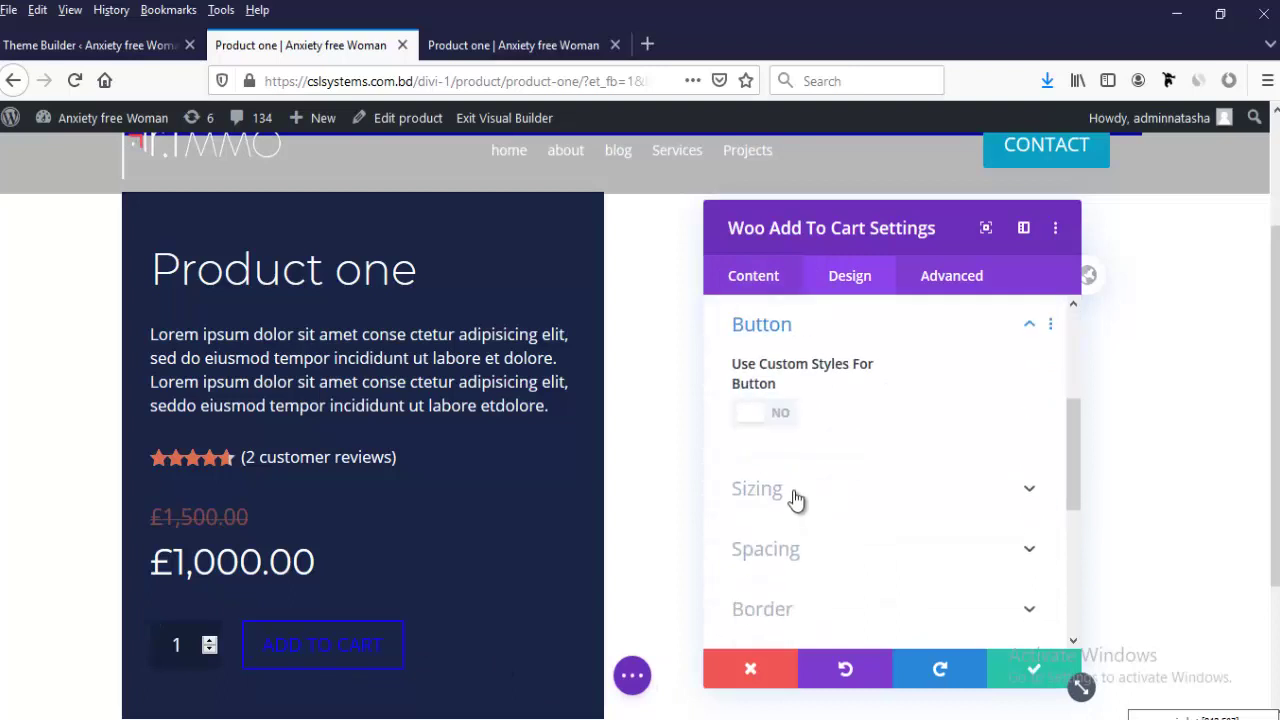
{"action": "left_click", "coordinate": [778, 414]}
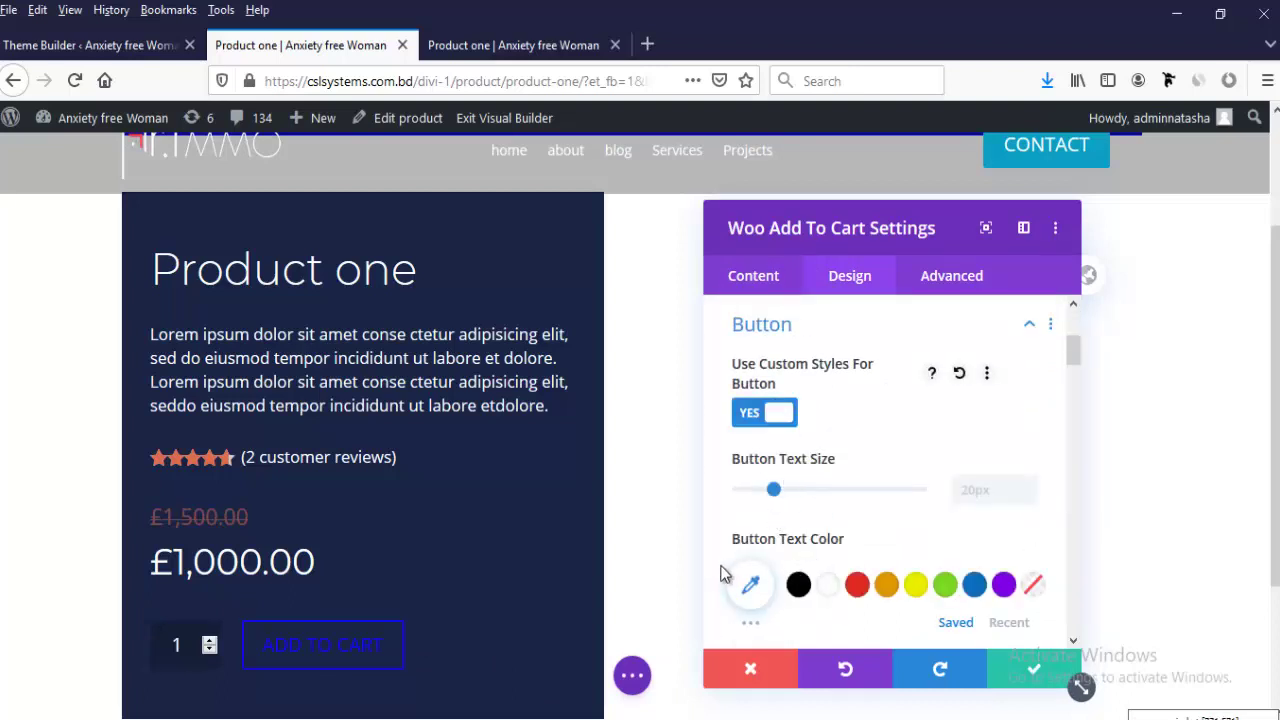
{"action": "scroll", "coordinate": [830, 580], "scroll_direction": "down", "scroll_amount": 2}
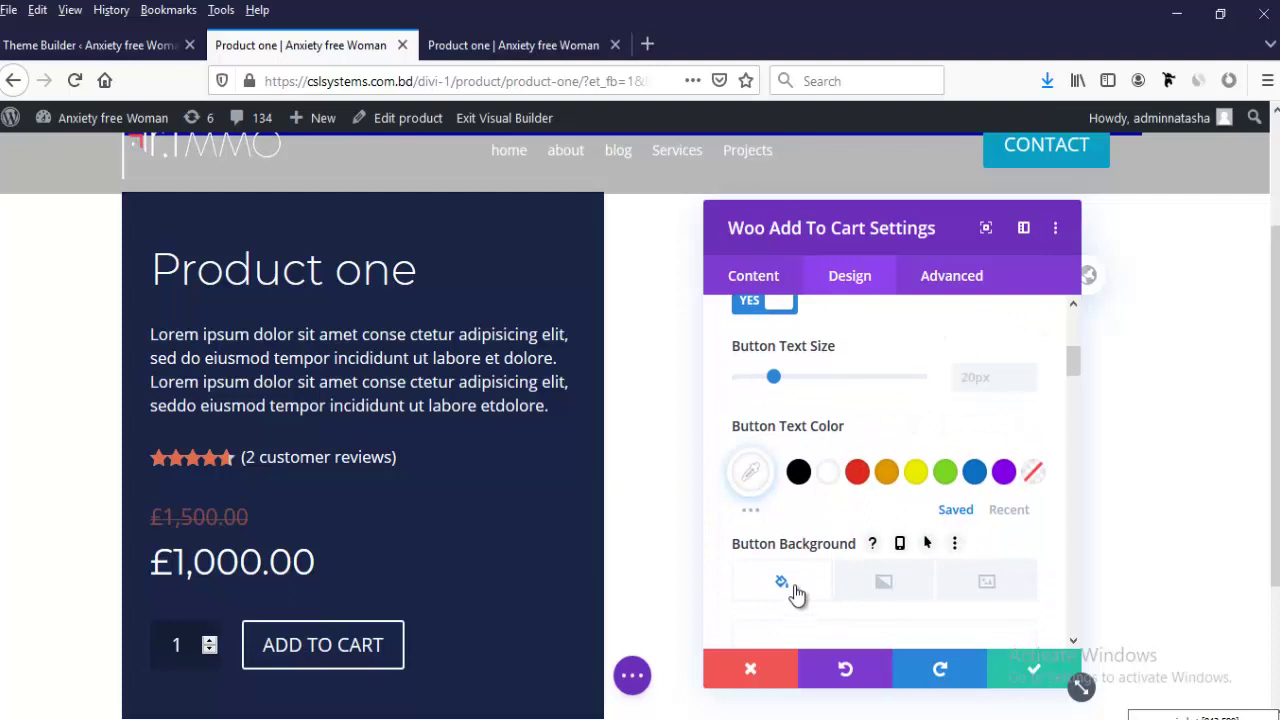
{"action": "scroll", "coordinate": [840, 540], "scroll_direction": "down", "scroll_amount": 4}
{"action": "left_click", "coordinate": [807, 445]}
{"action": "left_click", "coordinate": [882, 611]}
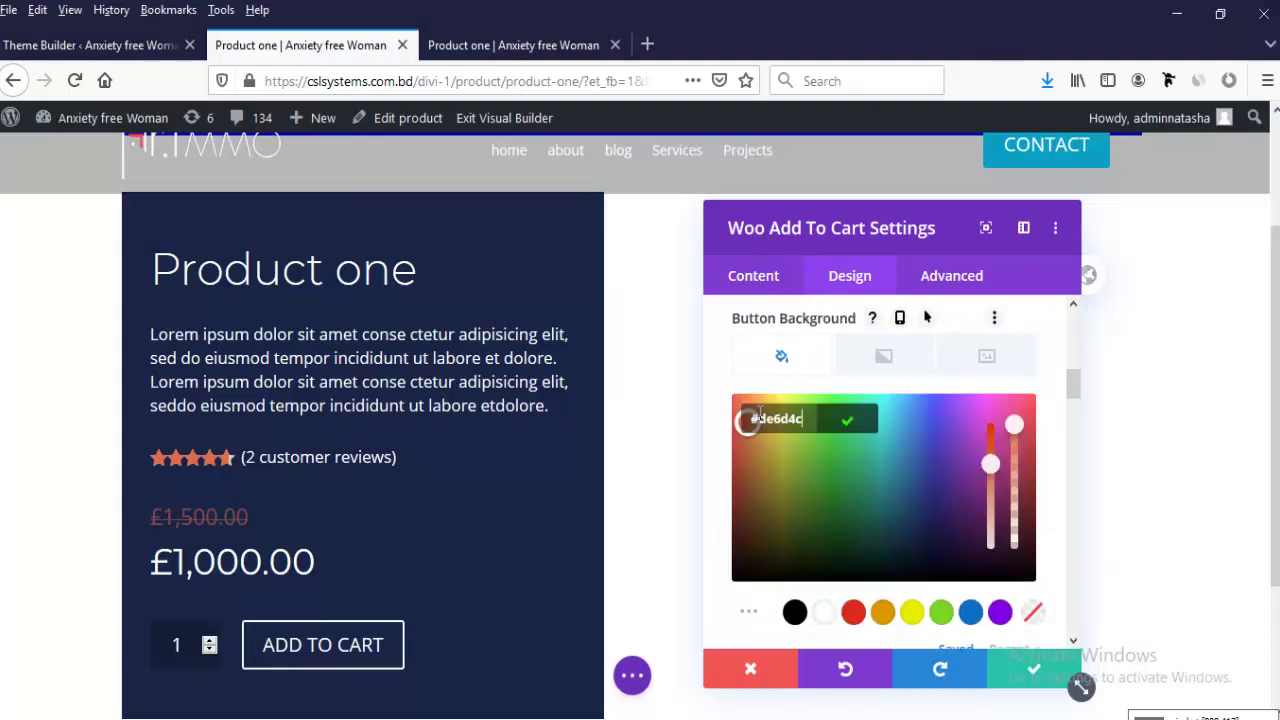
Step: Set the Add To Cart button's border width and border radius to 0px
{"action": "scroll", "coordinate": [800, 480], "scroll_direction": "down", "scroll_amount": 4}
{"action": "left_click_drag", "start_coordinate": [745, 378], "coordinate": [707, 373]}
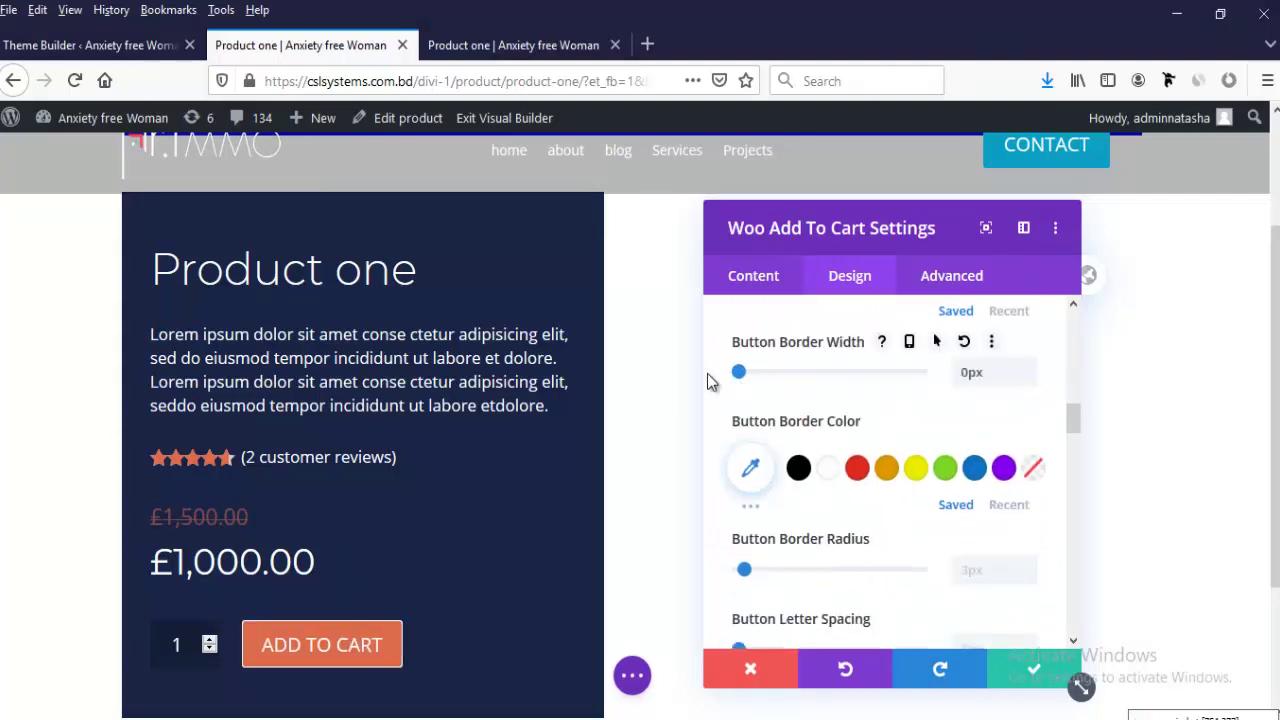
{"action": "scroll", "coordinate": [795, 515], "scroll_direction": "down", "scroll_amount": 2}
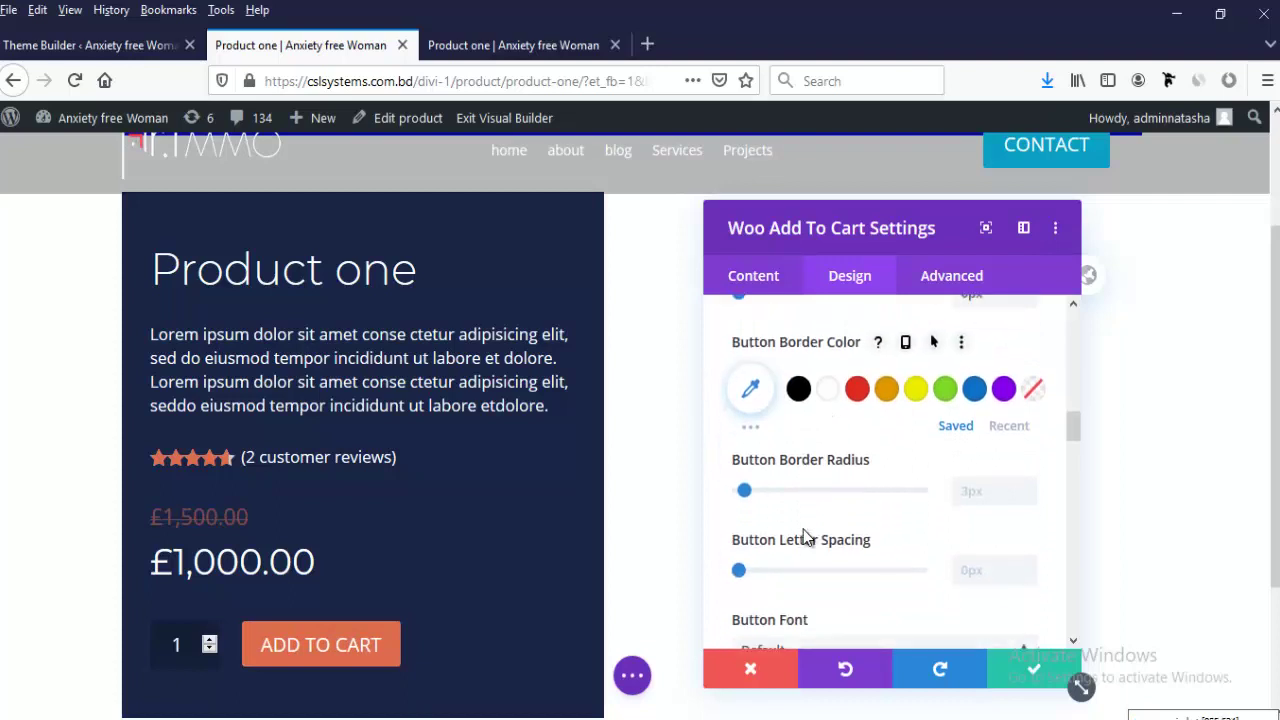
{"action": "left_click_drag", "start_coordinate": [731, 458], "coordinate": [703, 454]}
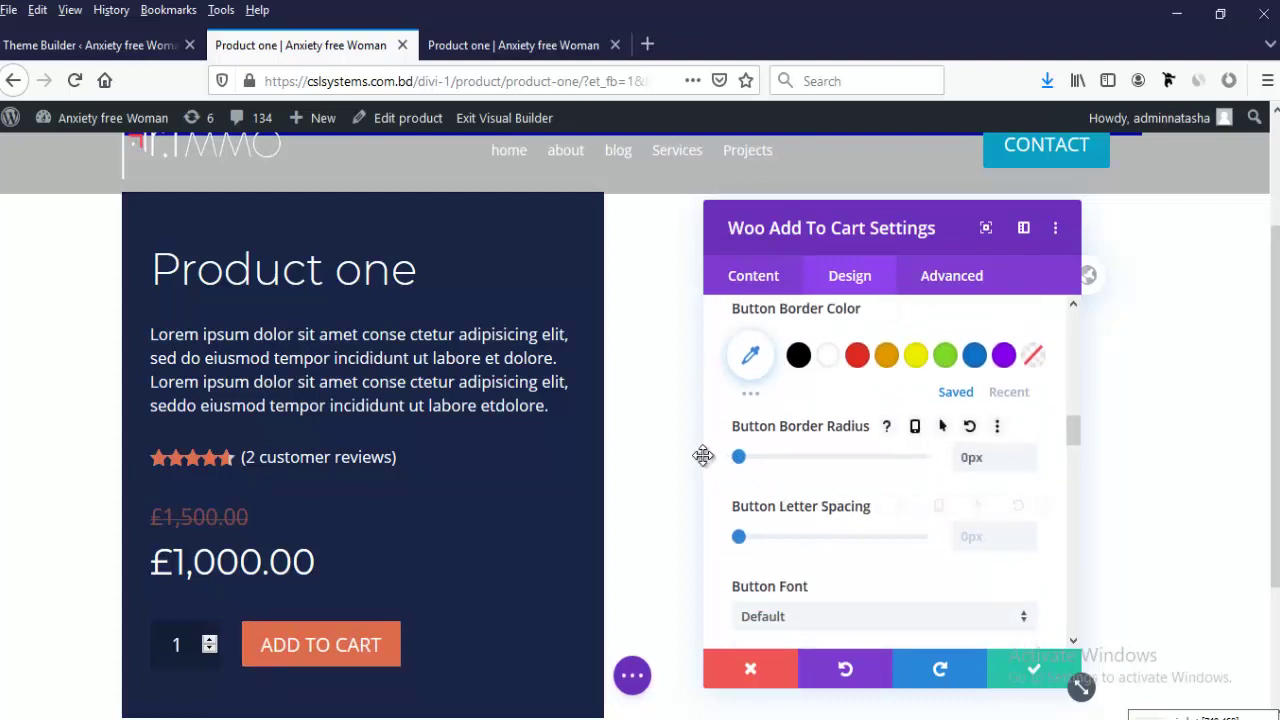
Step: Set the Add To Cart button's letter spacing to 2px and its font to Montserrat
{"action": "scroll", "coordinate": [816, 543], "scroll_direction": "down", "scroll_amount": 2}
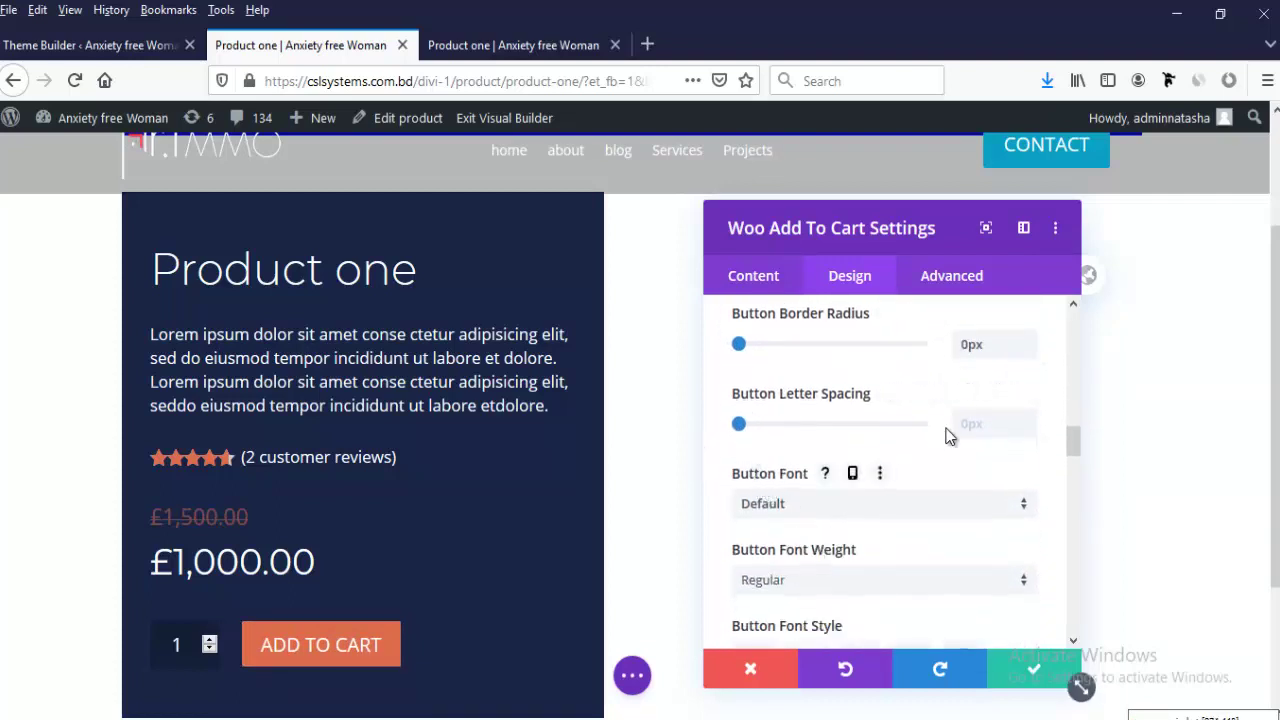
{"action": "left_click", "coordinate": [788, 506]}
{"action": "left_click", "coordinate": [826, 303]}
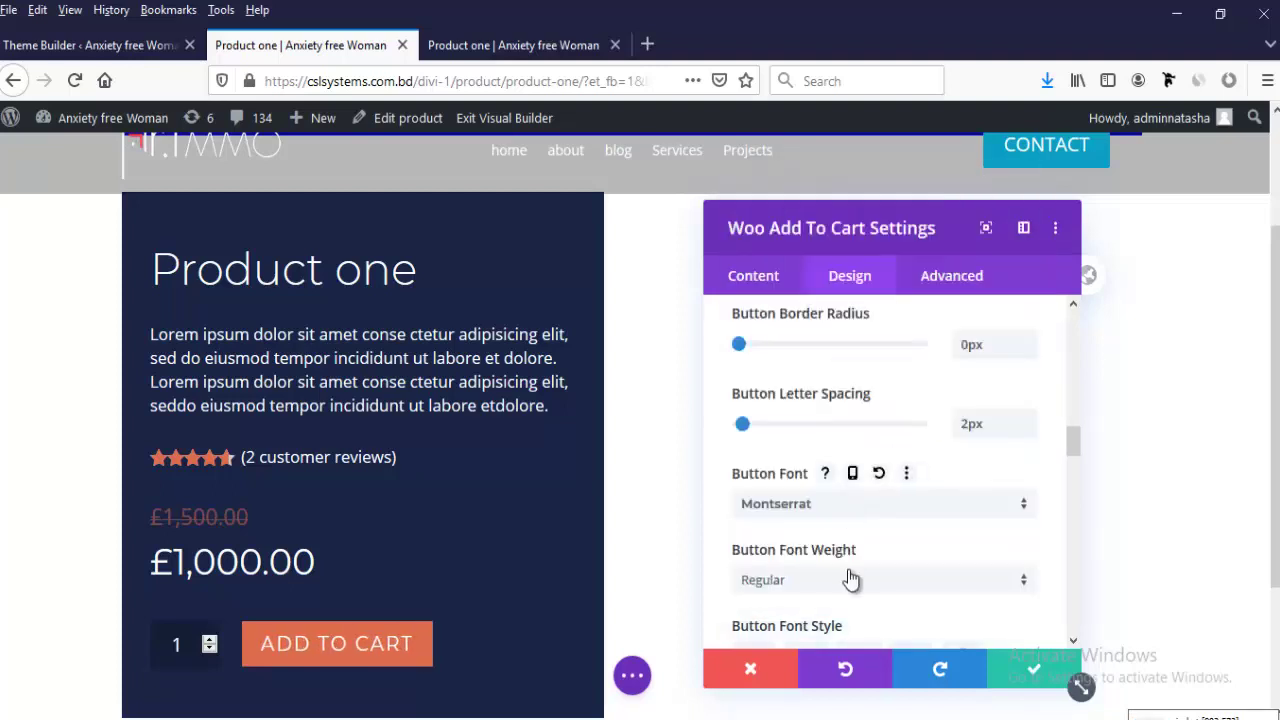
Step: Set the Add To Cart button's text size to 17px
{"action": "scroll", "coordinate": [780, 478], "scroll_direction": "down", "scroll_amount": 3}
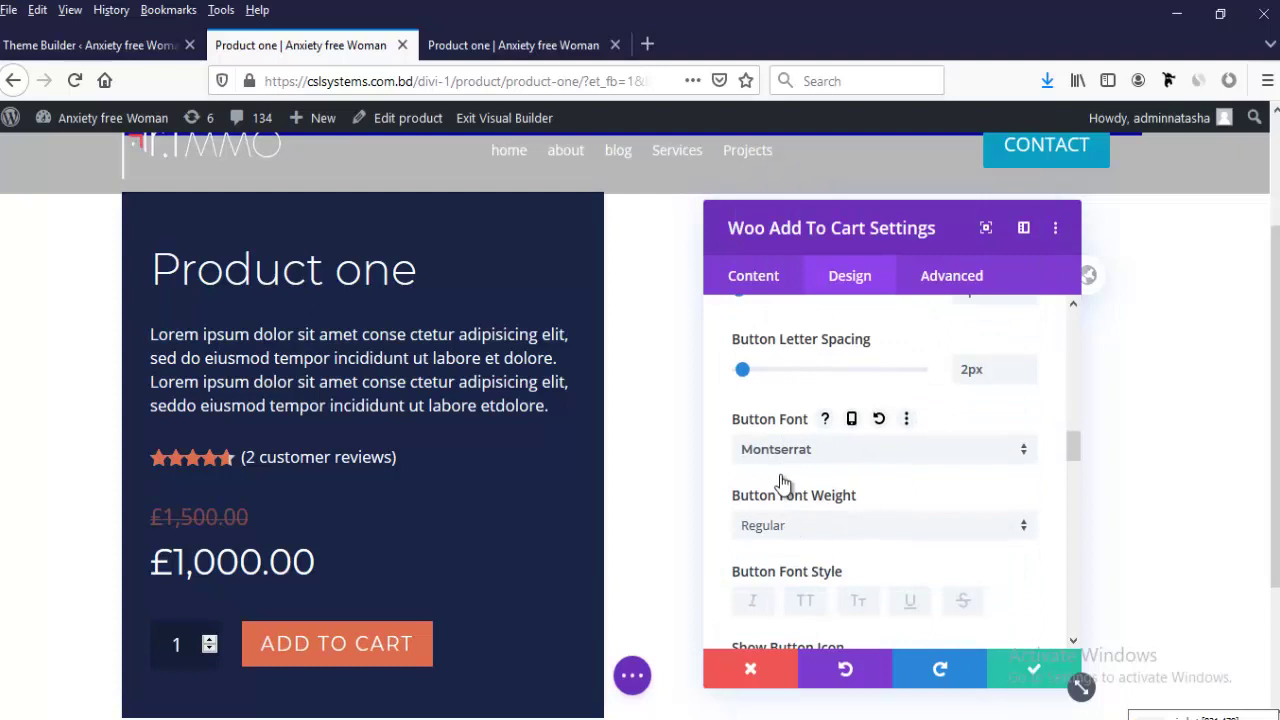
{"action": "scroll", "coordinate": [780, 474], "scroll_direction": "up", "scroll_amount": 5}
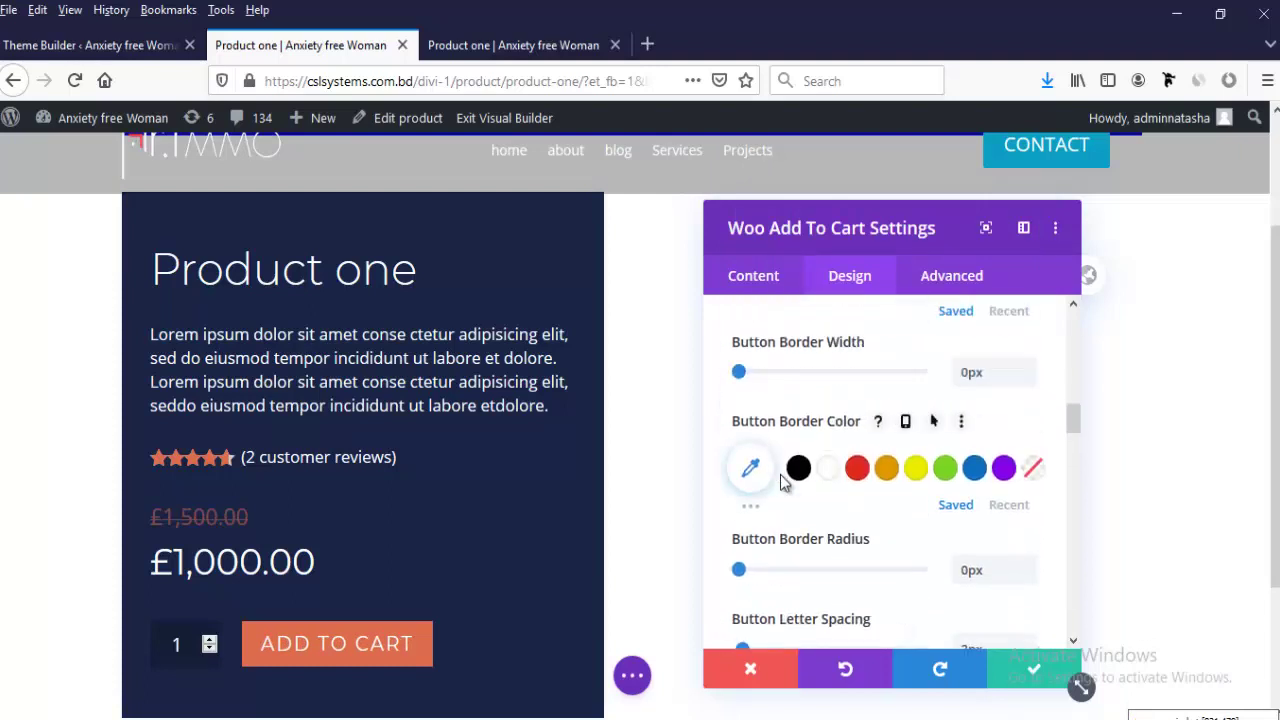
{"action": "scroll", "coordinate": [775, 481], "scroll_direction": "up", "scroll_amount": 4}
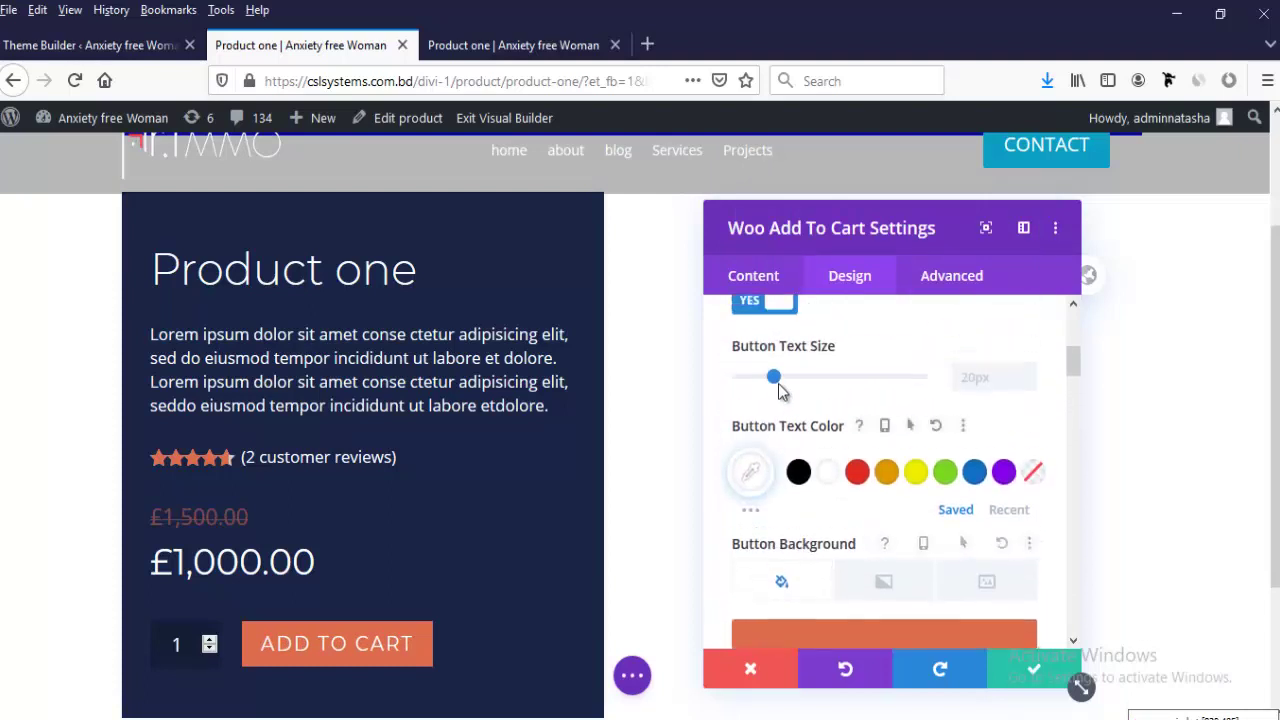
{"action": "mouse_move", "coordinate": [772, 383]}
{"action": "left_mouse_down"}
{"action": "mouse_move", "coordinate": [761, 387]}
{"action": "mouse_move", "coordinate": [772, 398]}
{"action": "left_mouse_up"}
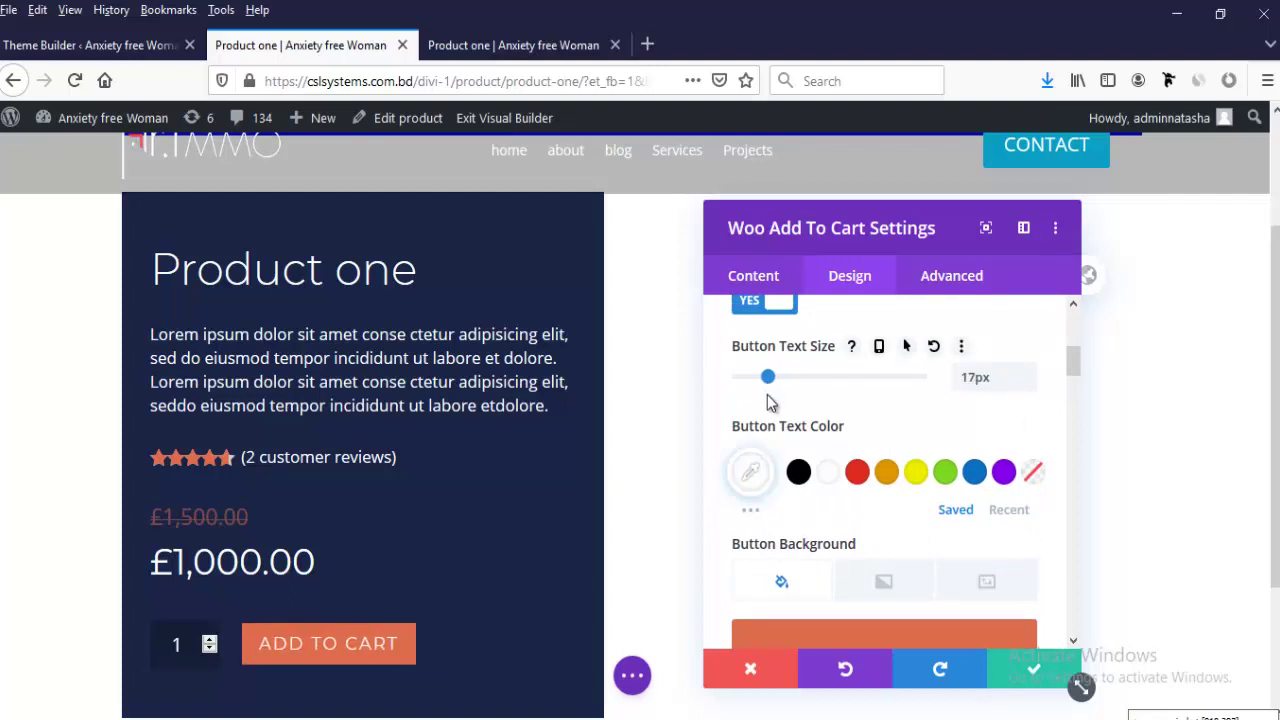
Step: Turn off the icon of the Add To Cart button
{"action": "scroll", "coordinate": [925, 489], "scroll_direction": "down", "scroll_amount": 6}
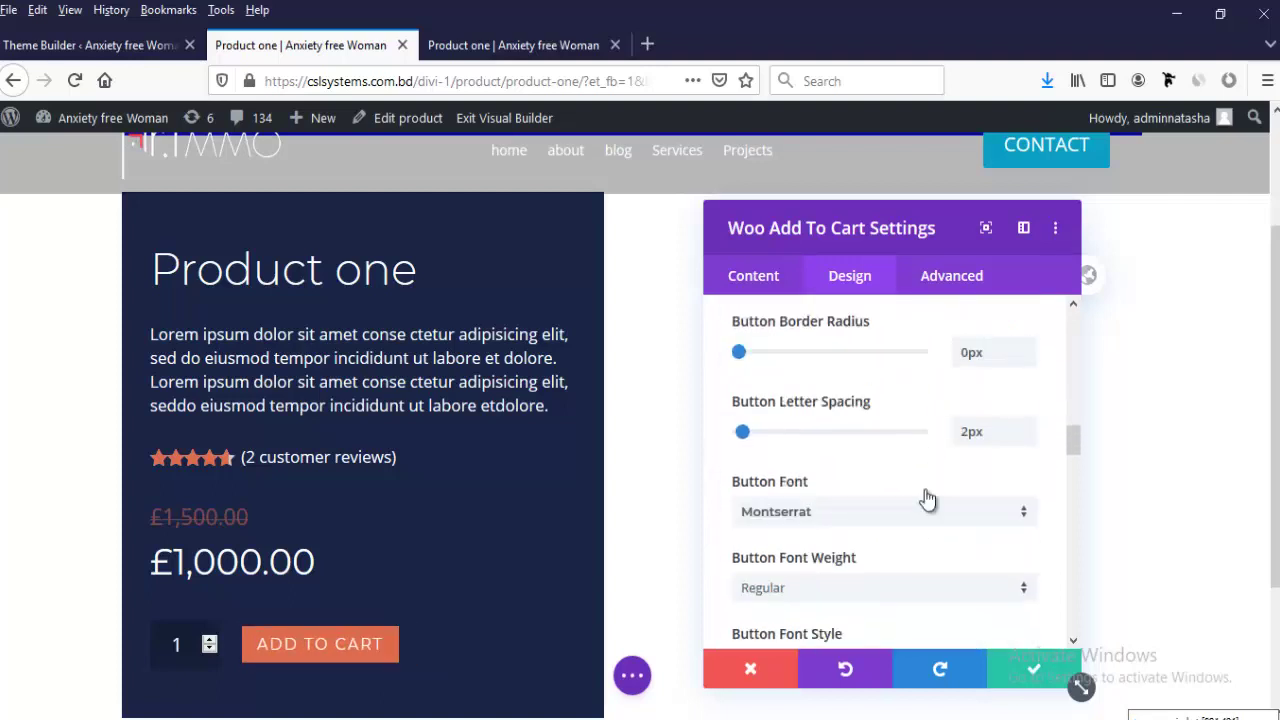
{"action": "scroll", "coordinate": [912, 494], "scroll_direction": "down", "scroll_amount": 5}
{"action": "scroll", "coordinate": [840, 450], "scroll_direction": "up", "scroll_amount": 1}
{"action": "left_click", "coordinate": [762, 400]}
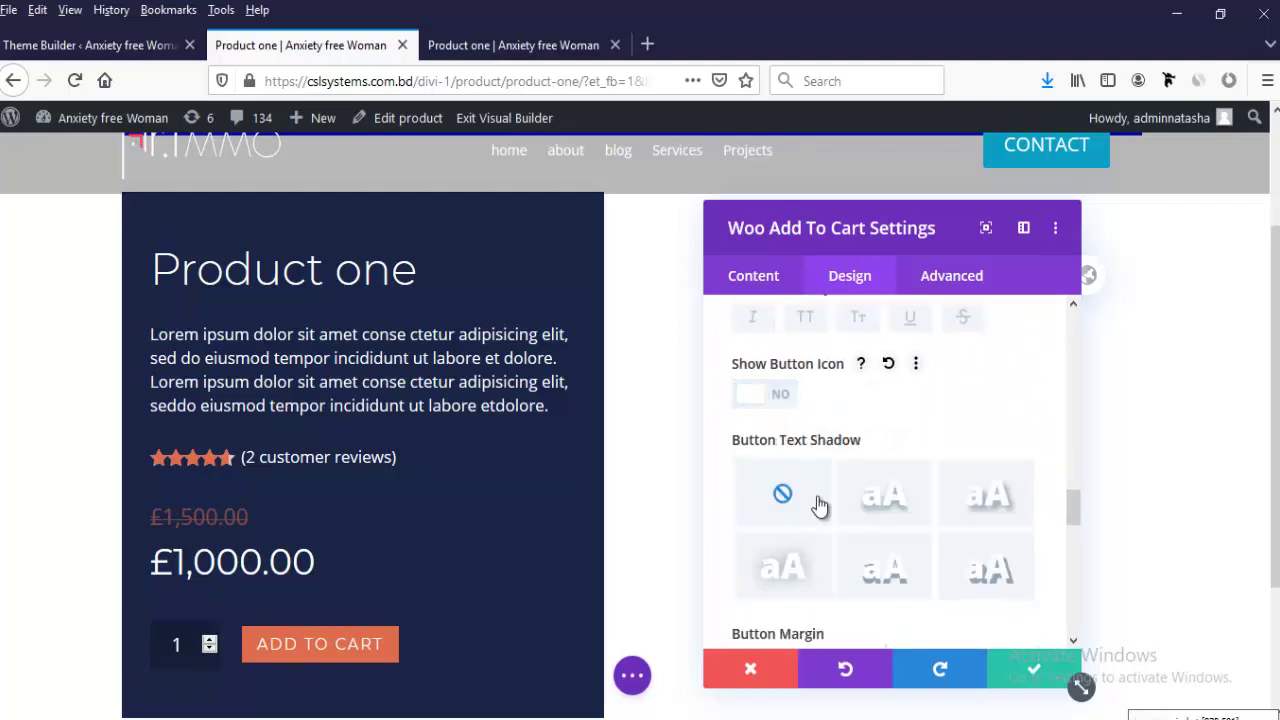
Step: Set the Add To Cart button's padding to 10px top and bottom and 25px left and right, with each pair linked
{"action": "scroll", "coordinate": [818, 505], "scroll_direction": "down", "scroll_amount": 6}
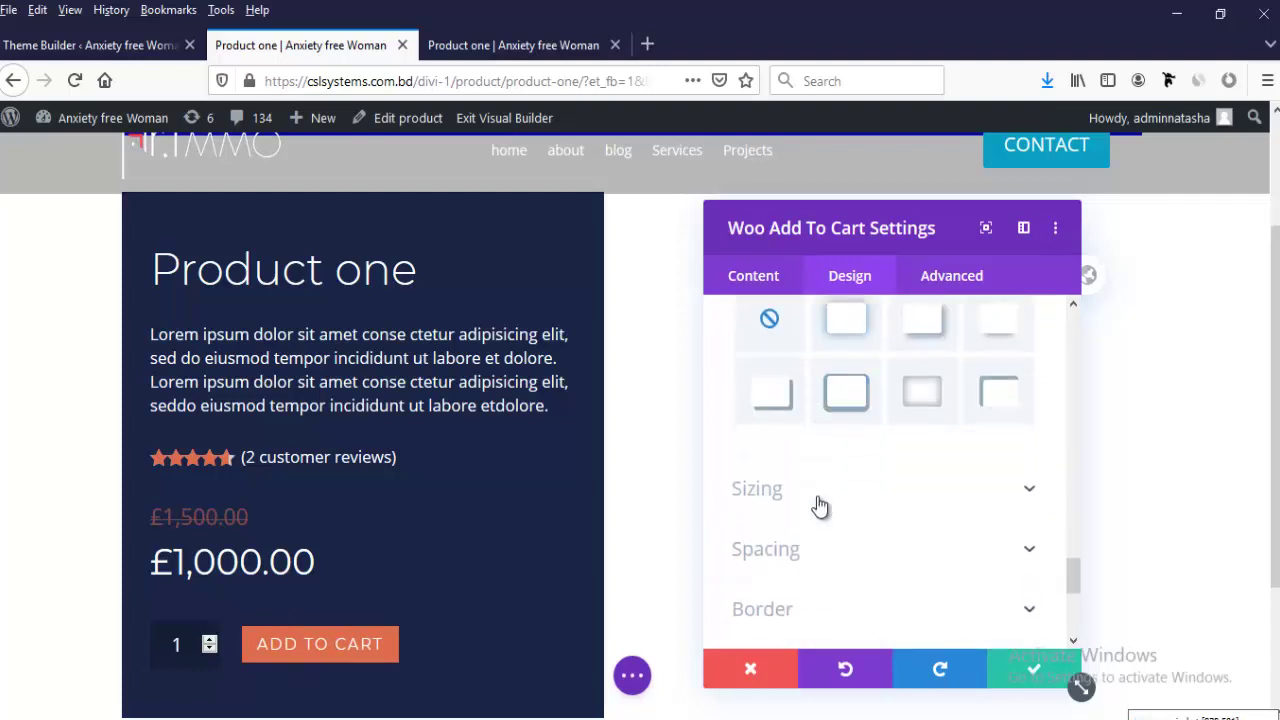
{"action": "scroll", "coordinate": [820, 507], "scroll_direction": "up", "scroll_amount": 5}
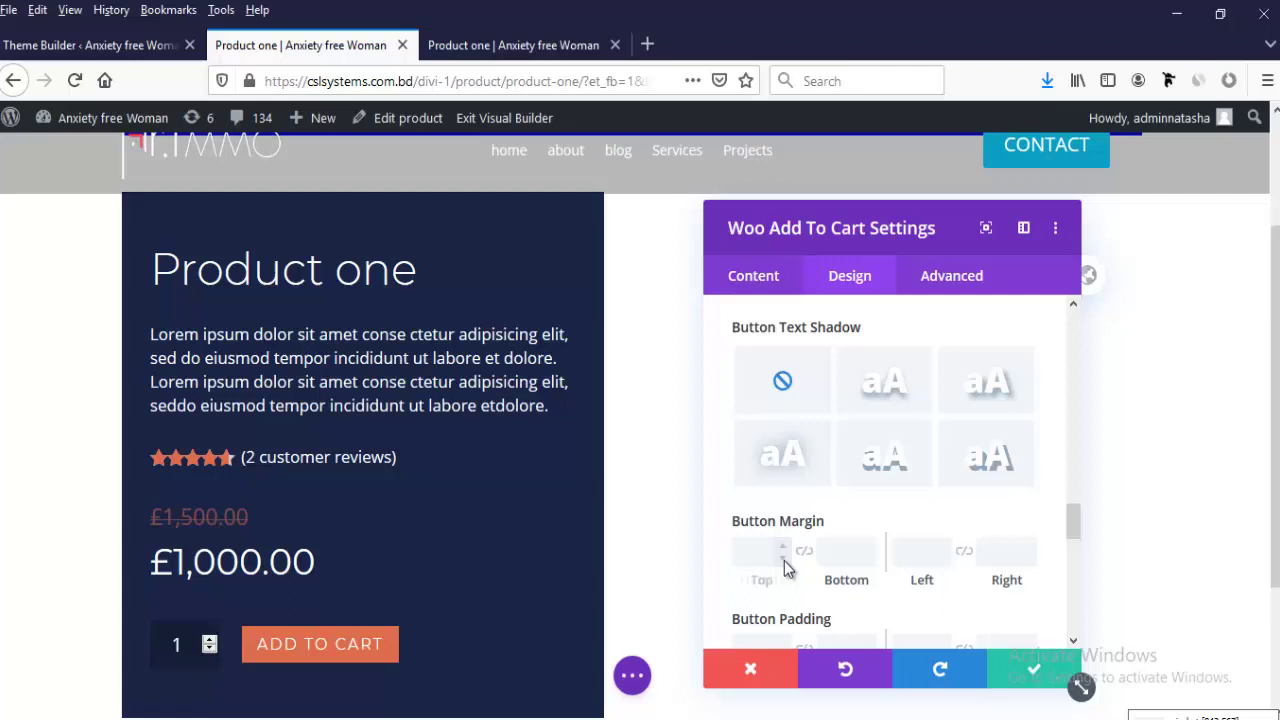
{"action": "scroll", "coordinate": [848, 572], "scroll_direction": "down", "scroll_amount": 1}
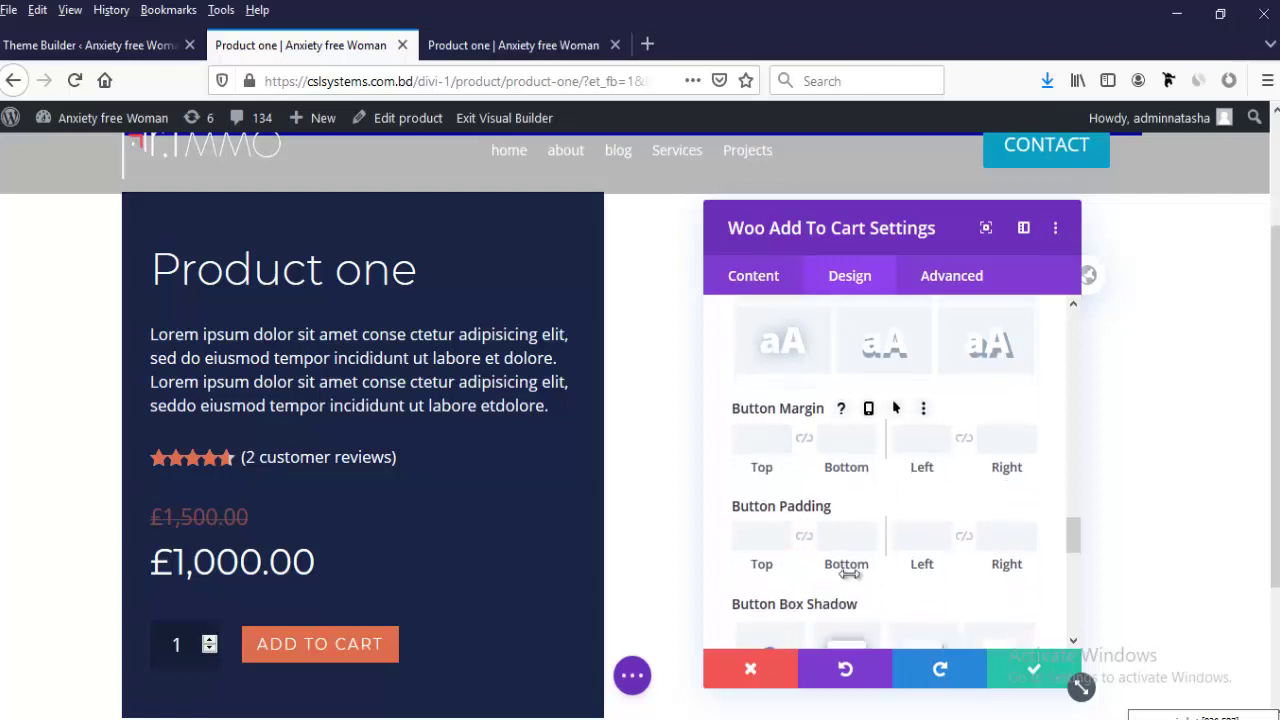
{"action": "left_click", "coordinate": [783, 532]}
{"action": "left_click", "coordinate": [783, 532]}
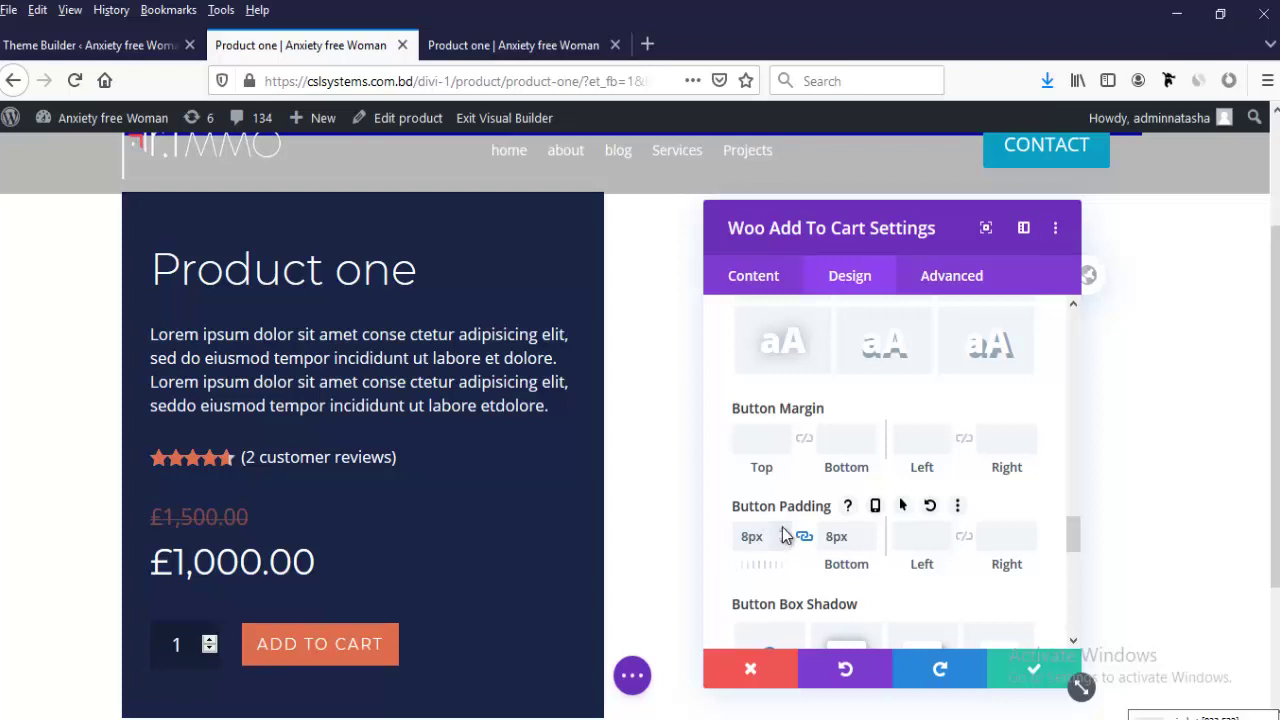
{"action": "left_click", "coordinate": [783, 532]}
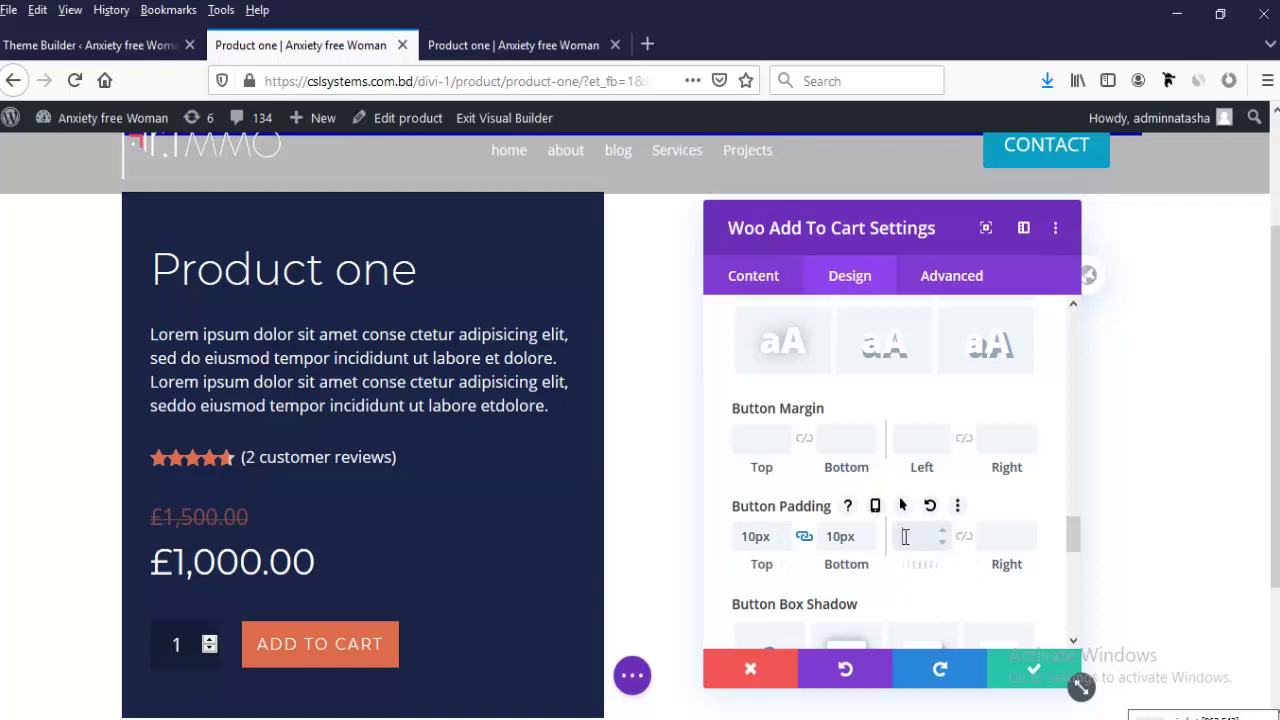
{"action": "left_click", "coordinate": [964, 538]}
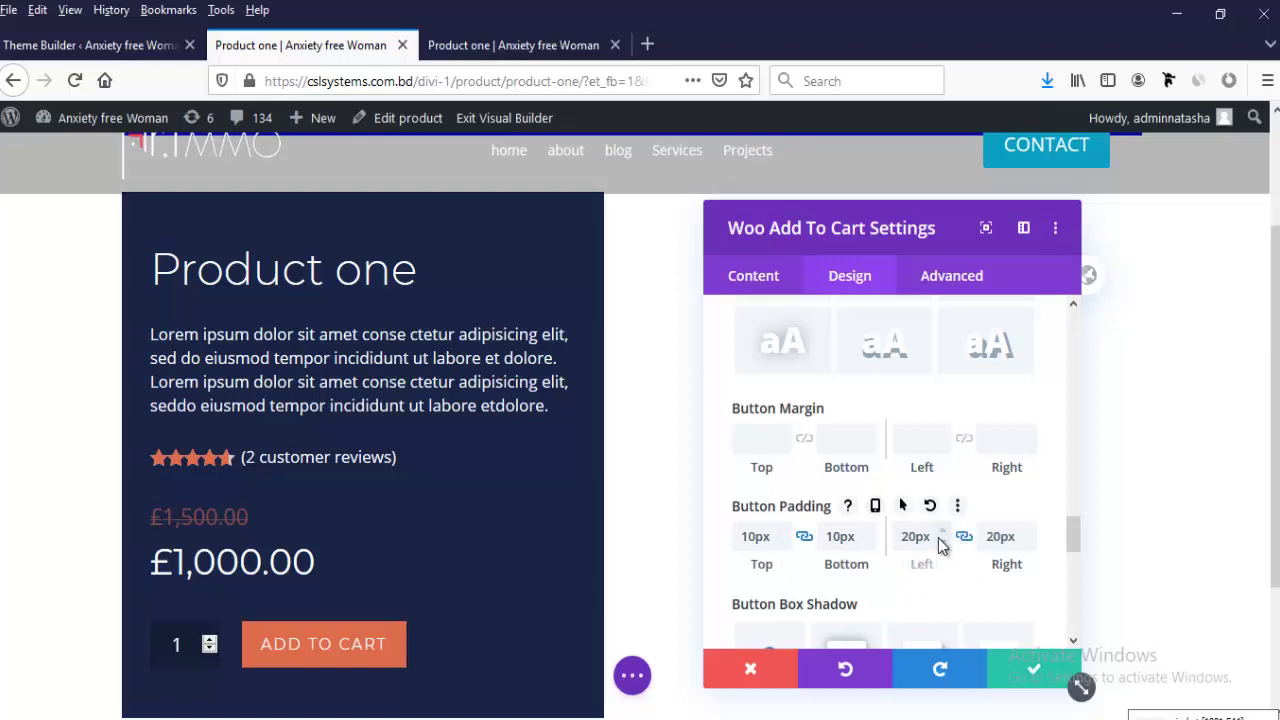
{"action": "left_click", "coordinate": [946, 531]}
{"action": "left_click", "coordinate": [946, 531]}
{"action": "left_click", "coordinate": [946, 531]}
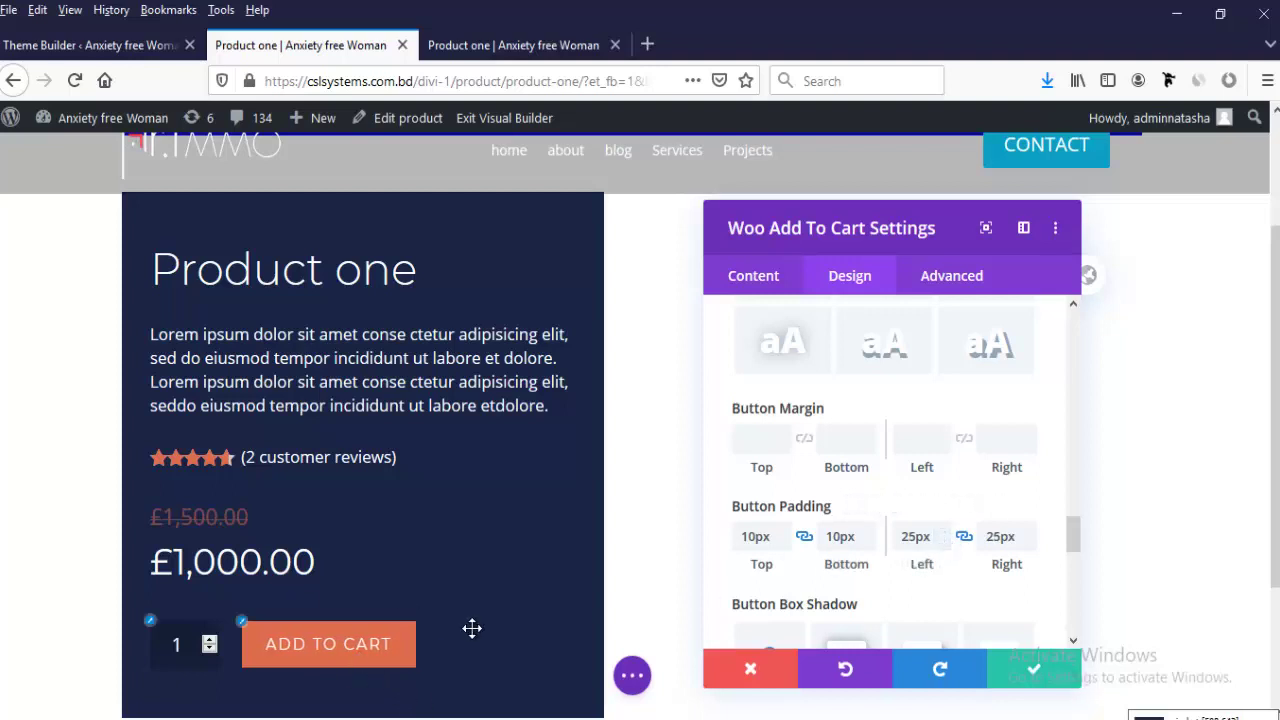
Step: Set the Add To Cart button's font weight to Semi Bold and save the module
{"action": "scroll", "coordinate": [829, 535], "scroll_direction": "up", "scroll_amount": 5}
{"action": "scroll", "coordinate": [829, 538], "scroll_direction": "up", "scroll_amount": 1}
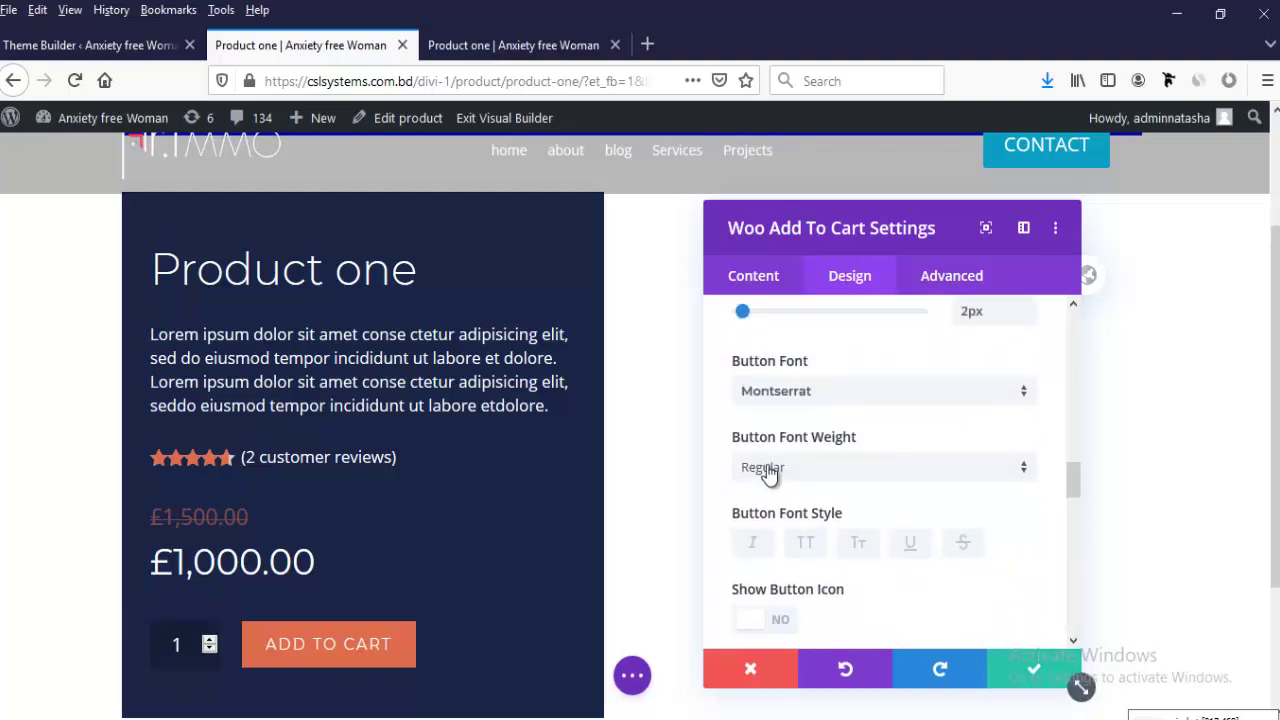
{"action": "left_click", "coordinate": [766, 466]}
{"action": "left_click", "coordinate": [793, 497]}
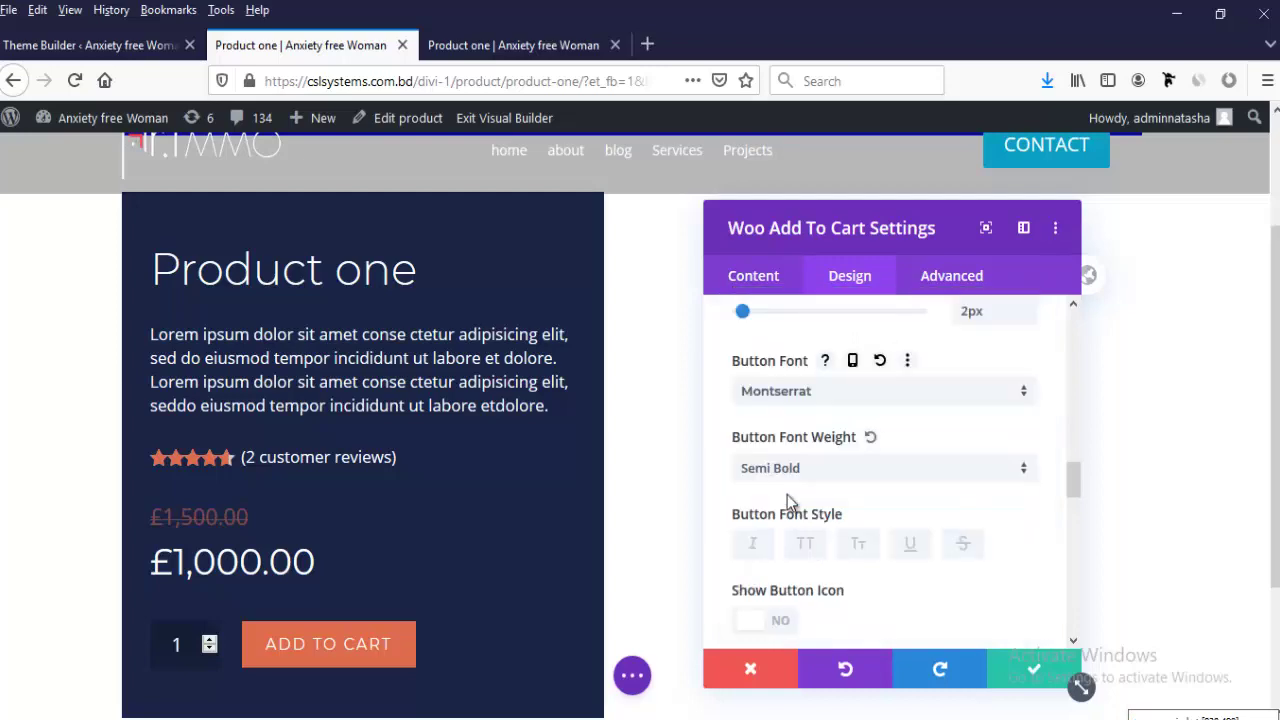
{"action": "scroll", "coordinate": [963, 620], "scroll_direction": "down", "scroll_amount": 2}
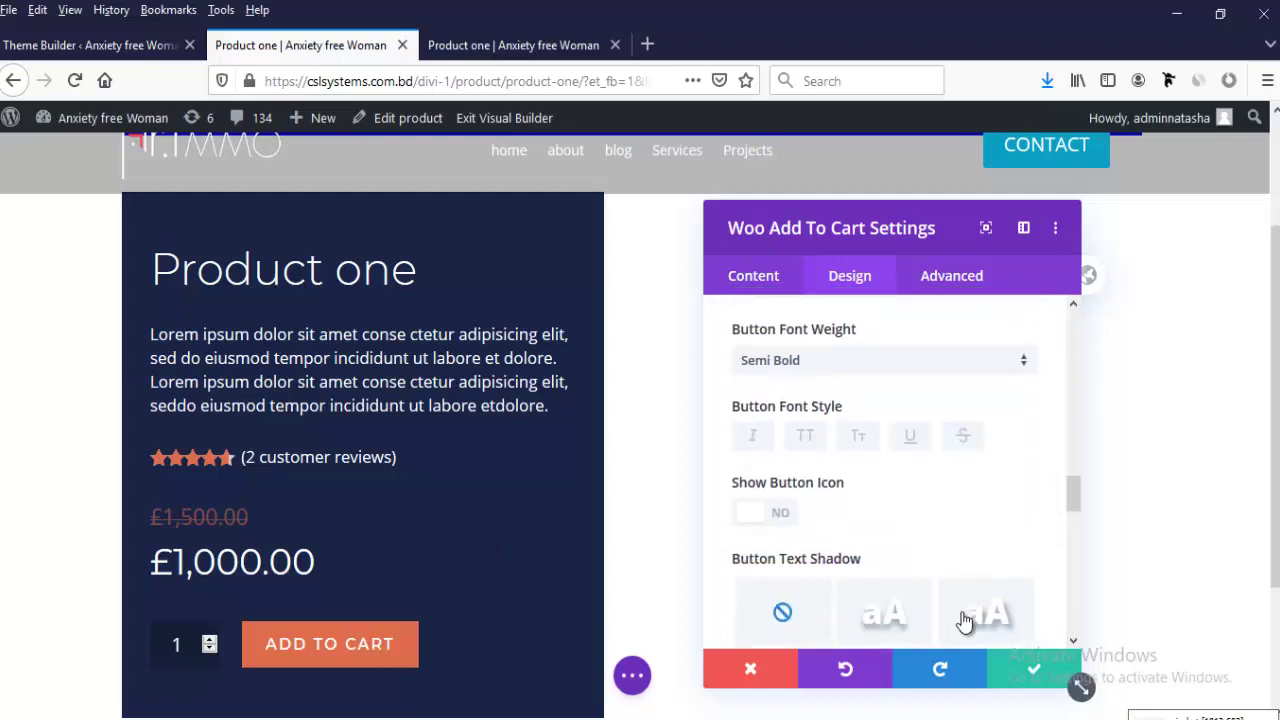
{"action": "left_click", "coordinate": [1010, 665]}
Step: Insert the Woo Images module in the row's empty second column, searching the modules for "woo im"
{"action": "scroll", "coordinate": [556, 518], "scroll_direction": "down", "scroll_amount": 2}
{"action": "scroll", "coordinate": [463, 560], "scroll_direction": "down", "scroll_amount": 2}
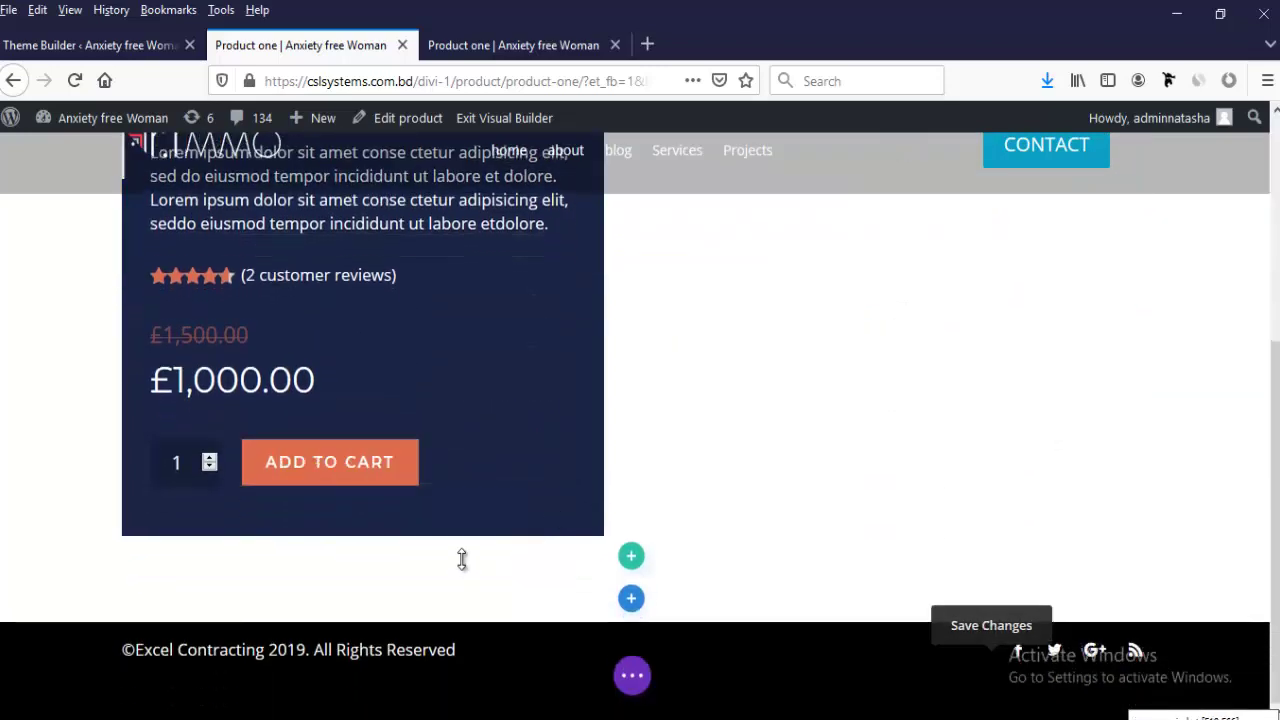
{"action": "scroll", "coordinate": [460, 551], "scroll_direction": "up", "scroll_amount": 5}
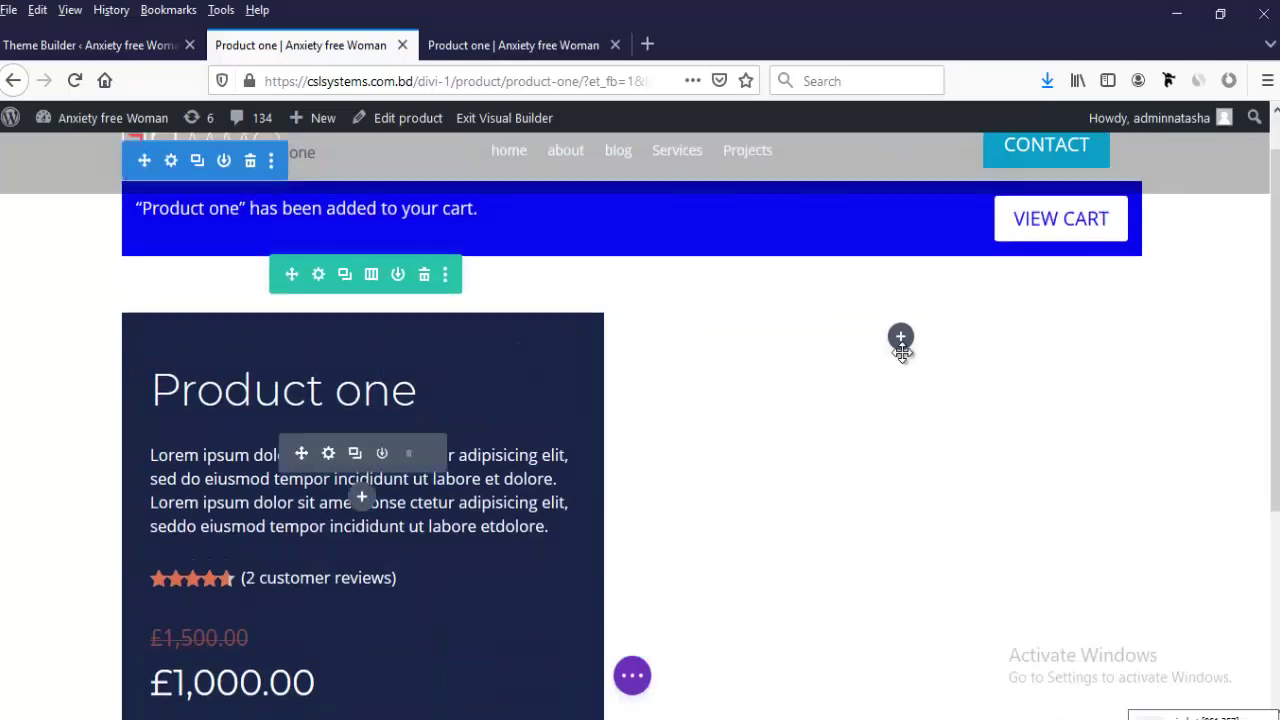
{"action": "left_click", "coordinate": [901, 336]}
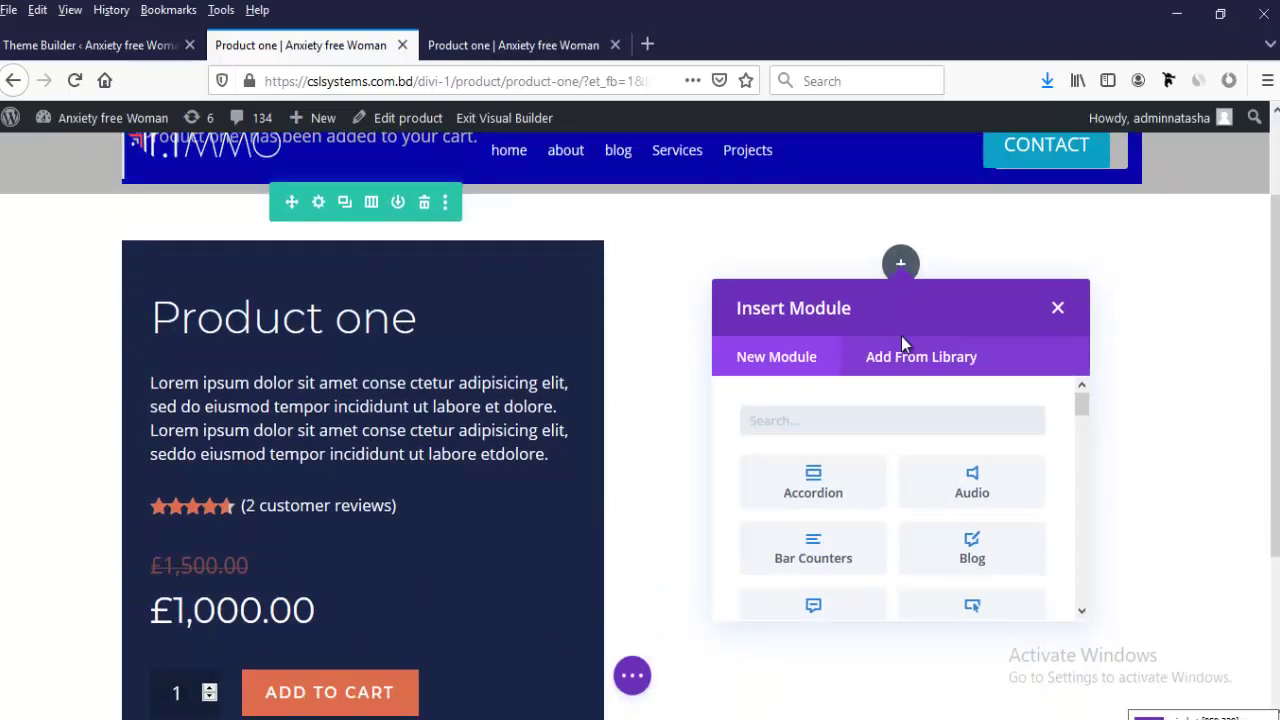
{"action": "type", "text": "woo im"}
{"action": "left_click", "coordinate": [868, 490]}
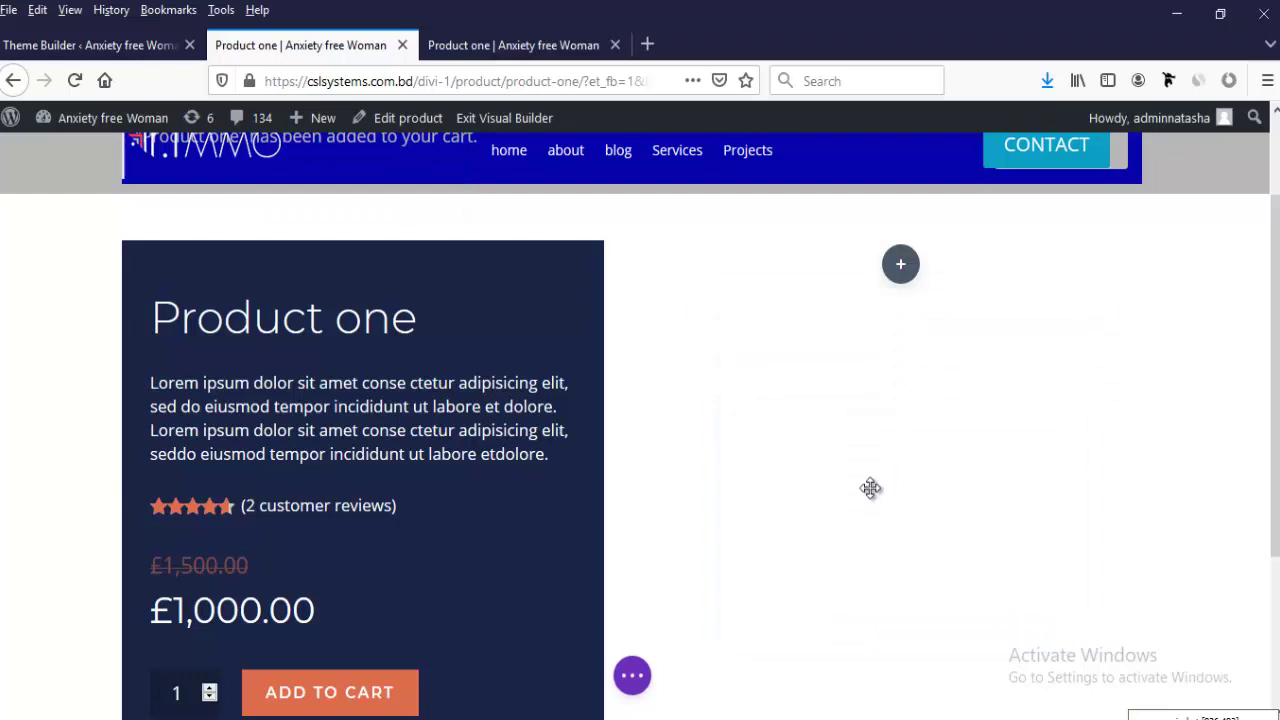
Step: Move the Woo Images settings window out of the way and save the module with This Product as its source
{"action": "left_click_drag", "start_coordinate": [868, 220], "coordinate": [1037, 300]}
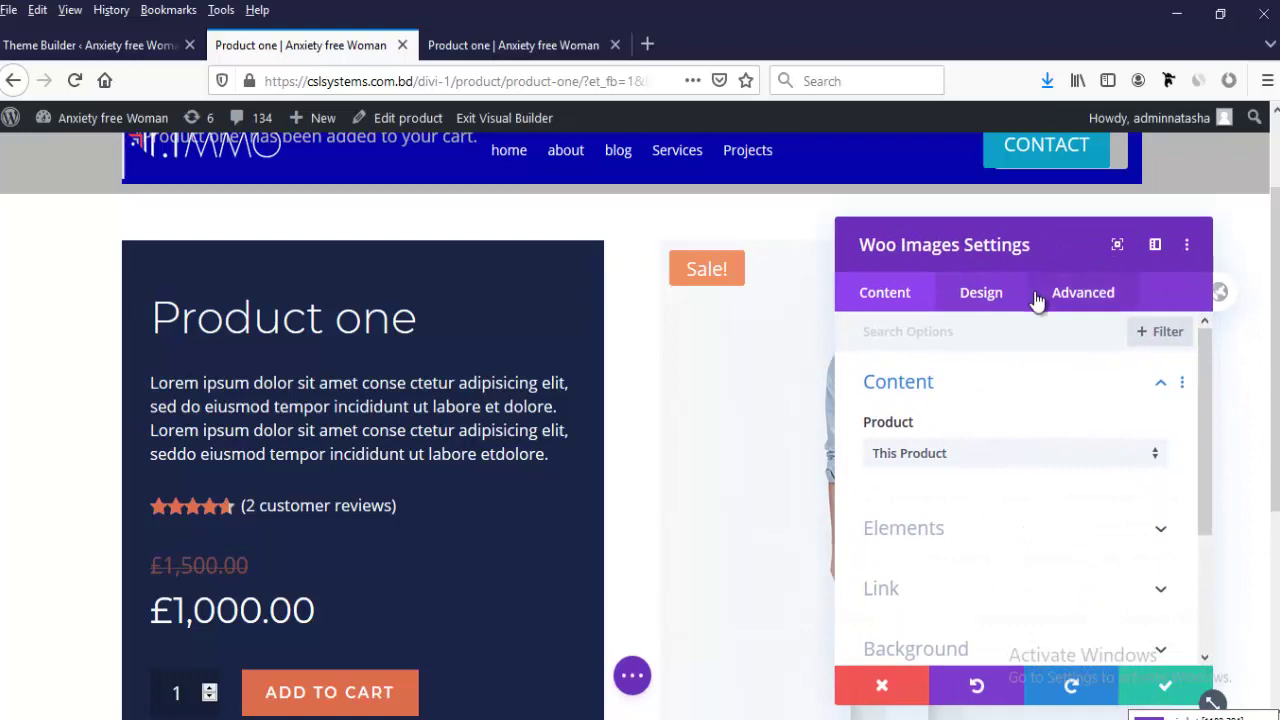
{"action": "left_click", "coordinate": [1162, 688]}
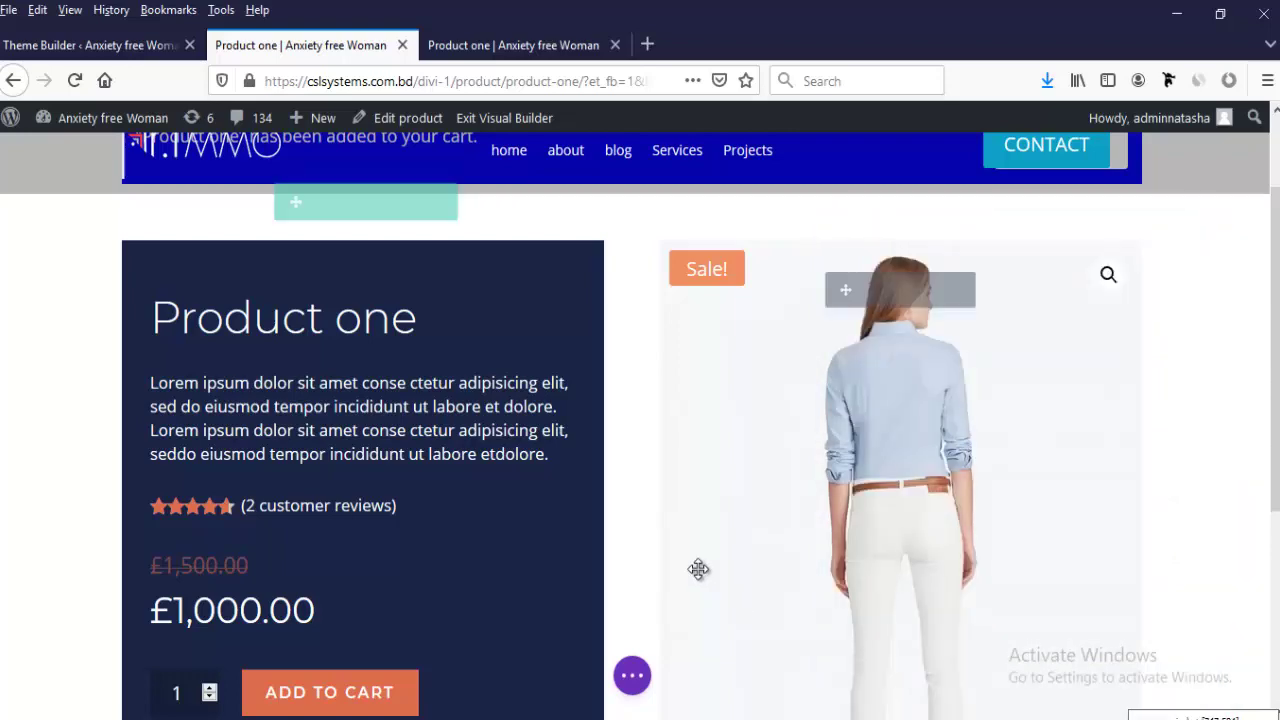
{"action": "scroll", "coordinate": [697, 569], "scroll_direction": "down", "scroll_amount": 2}
{"action": "scroll", "coordinate": [698, 569], "scroll_direction": "up", "scroll_amount": 3}
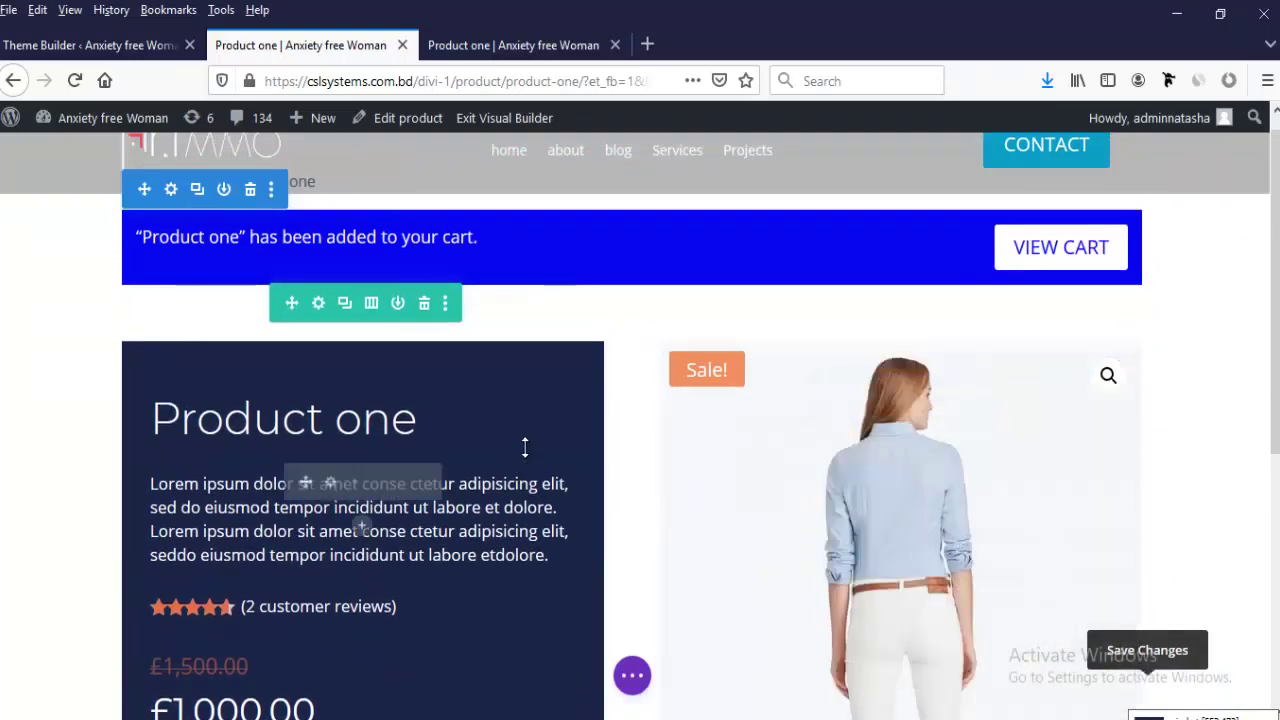
Step: Set the row's second column to 100px top and bottom padding, link the pair, and save the column
{"action": "left_click", "coordinate": [318, 303]}
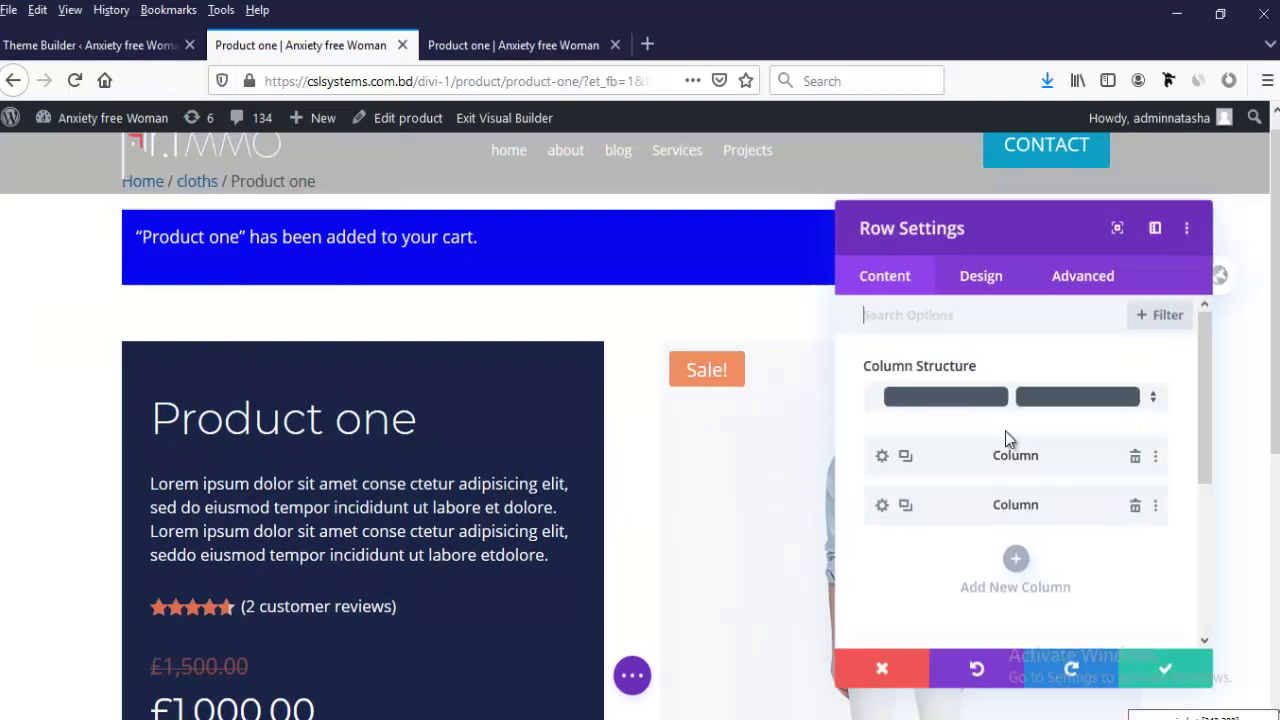
{"action": "left_click", "coordinate": [882, 505]}
{"action": "left_click", "coordinate": [981, 278]}
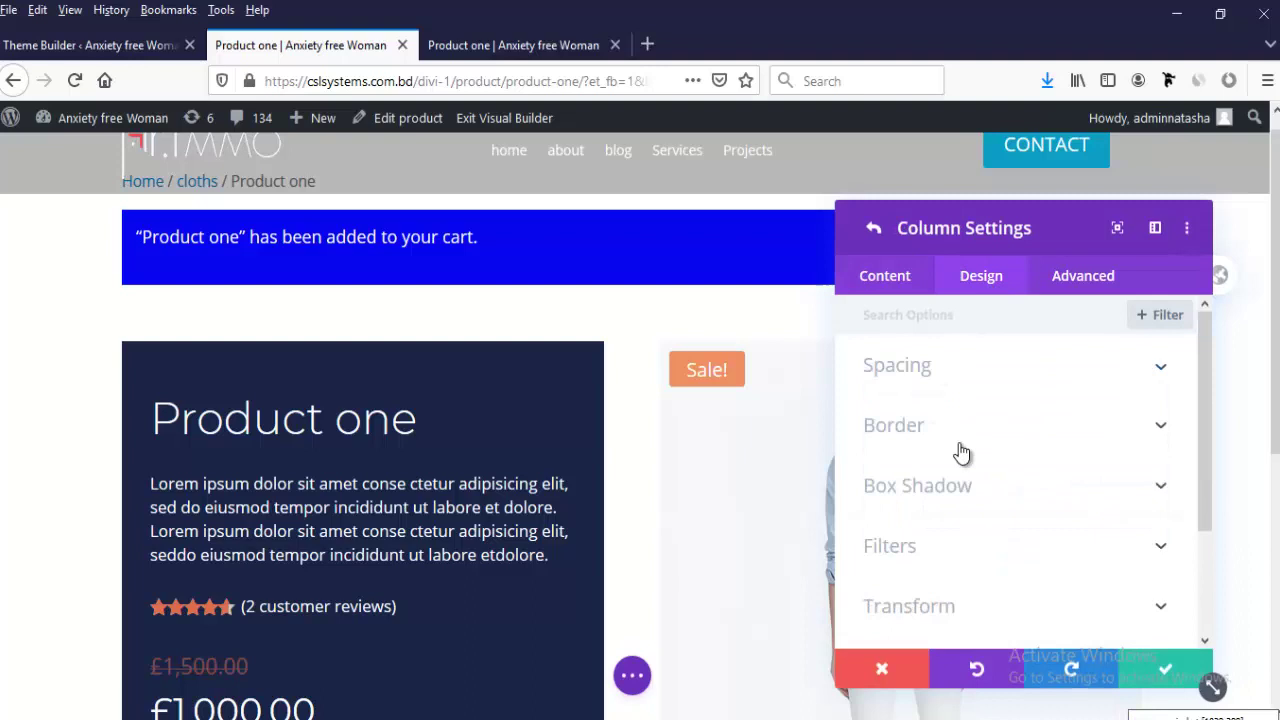
{"action": "left_click", "coordinate": [906, 370]}
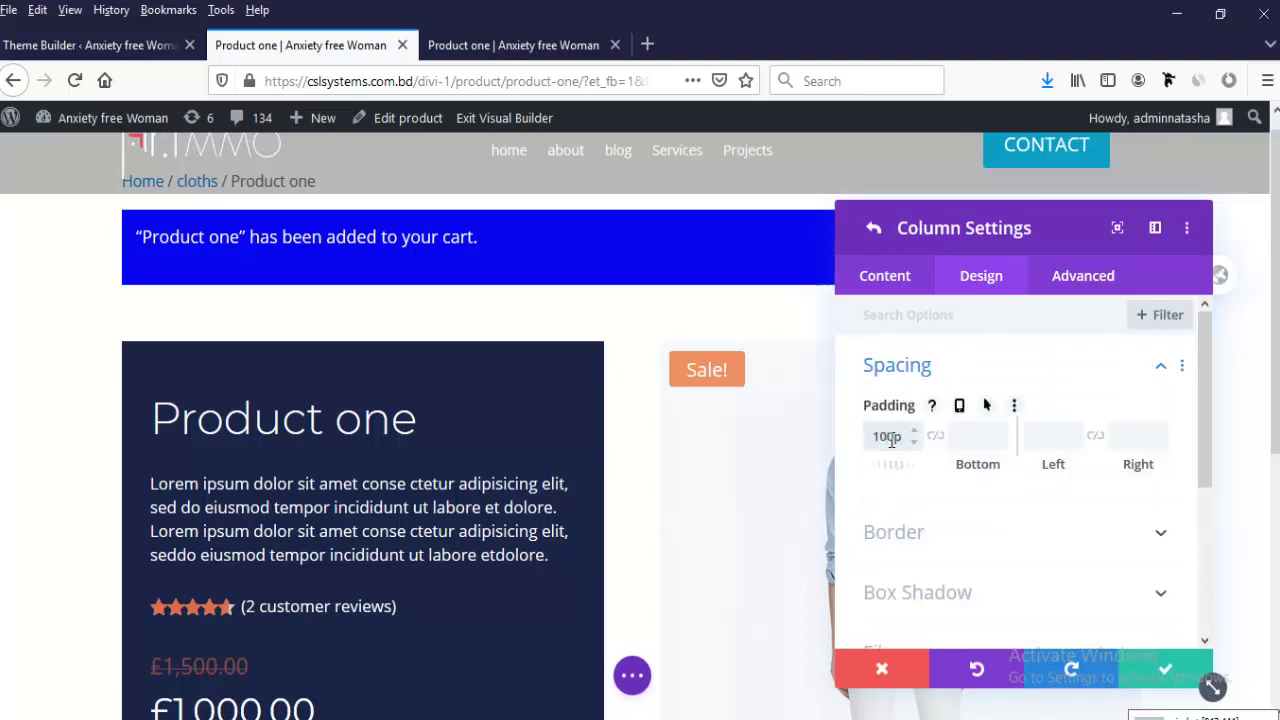
{"action": "left_click", "coordinate": [935, 438]}
{"action": "scroll", "coordinate": [715, 448], "scroll_direction": "down", "scroll_amount": 8}
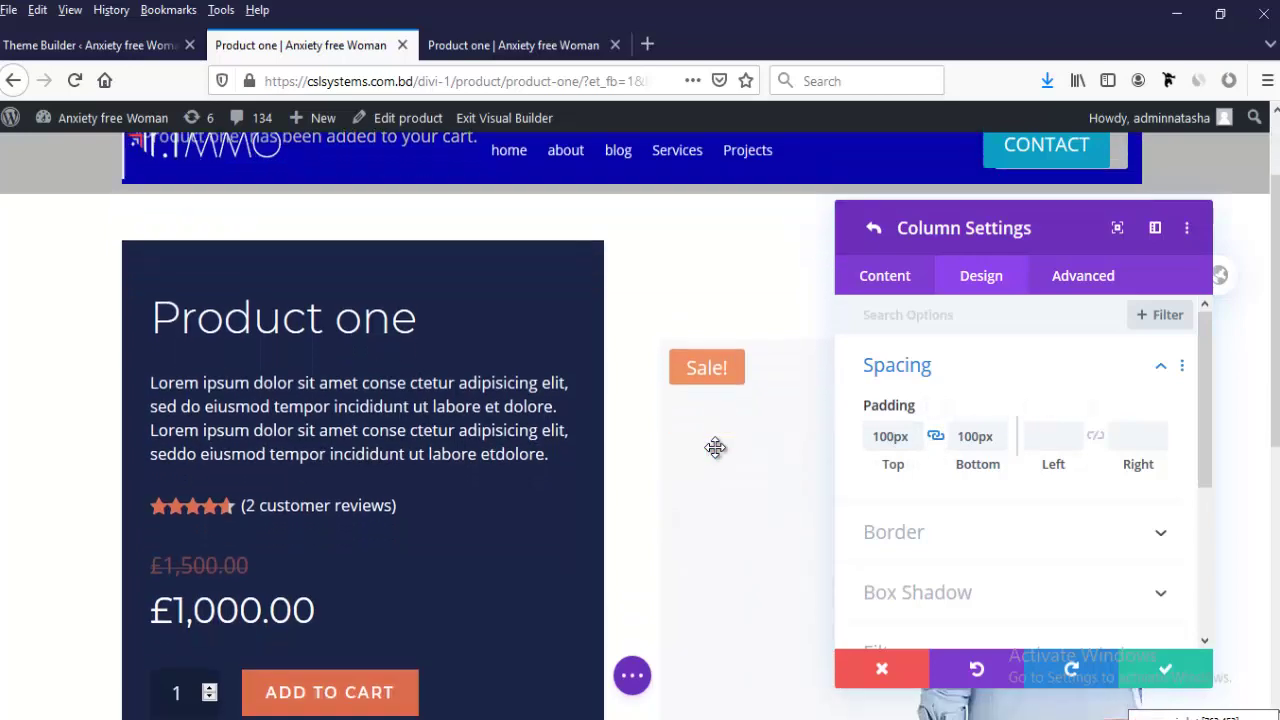
{"action": "scroll", "coordinate": [715, 447], "scroll_direction": "up", "scroll_amount": 2}
{"action": "scroll", "coordinate": [715, 448], "scroll_direction": "up", "scroll_amount": 3}
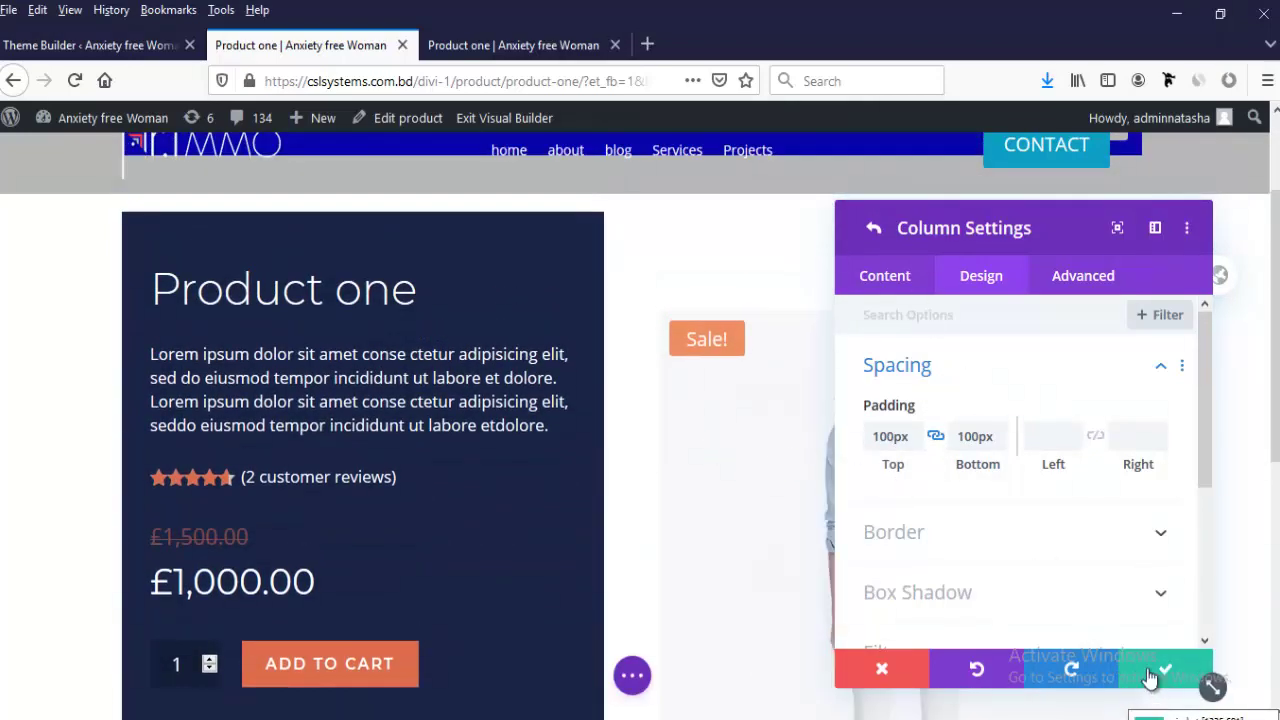
{"action": "mouse_move", "coordinate": [1047, 440]}
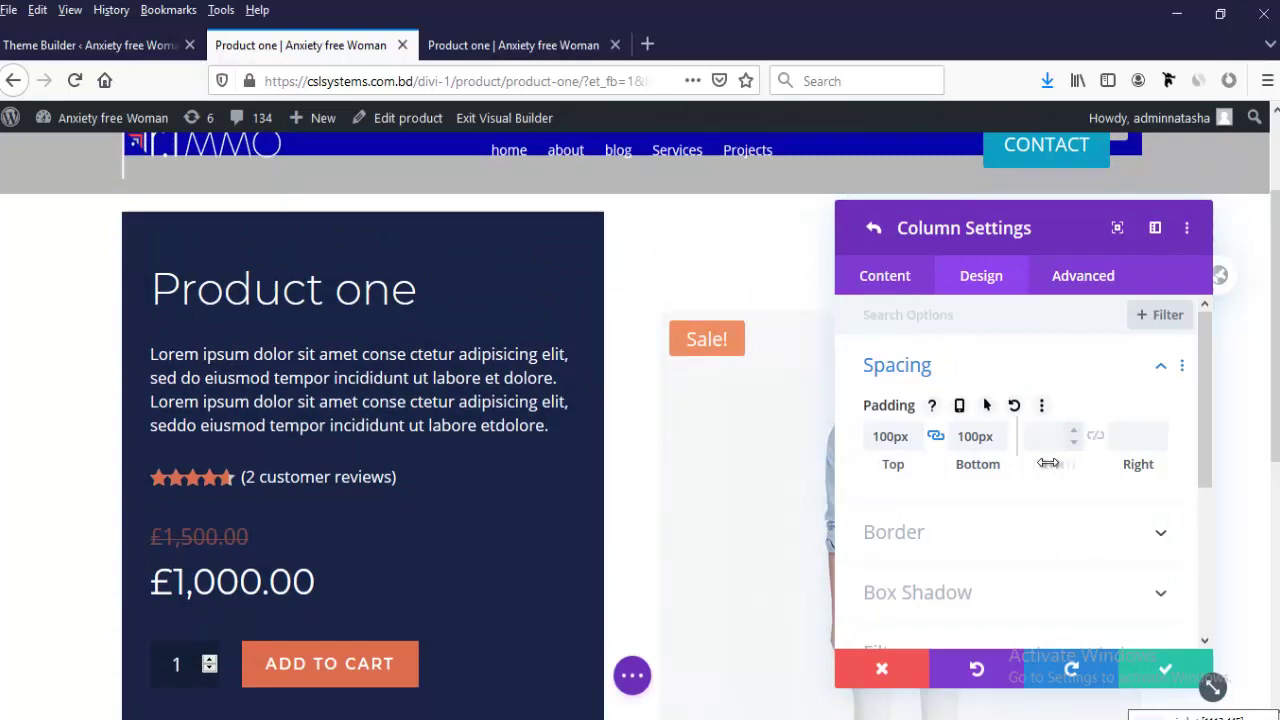
{"action": "scroll", "coordinate": [1060, 540], "scroll_direction": "down", "scroll_amount": 2}
{"action": "left_click", "coordinate": [1160, 672]}
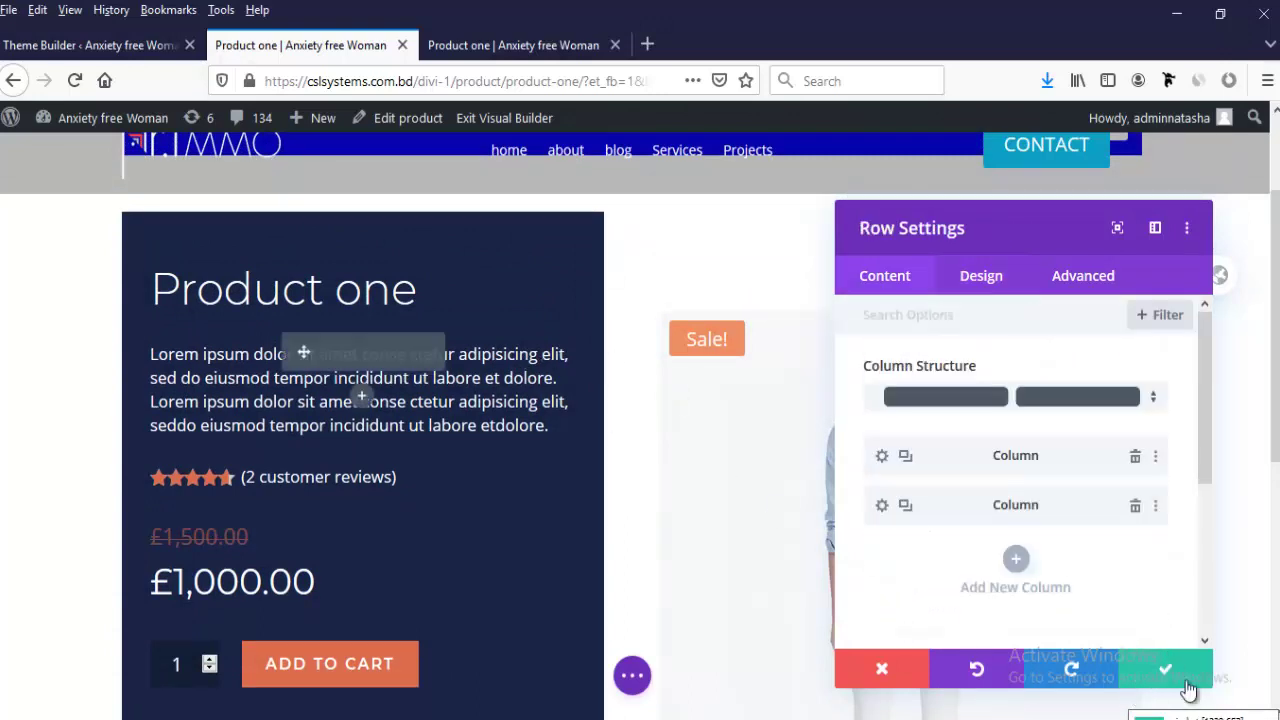
Step: Enable Equalize Column Heights for the two-column row and save the row settings
{"action": "left_click", "coordinate": [981, 280]}
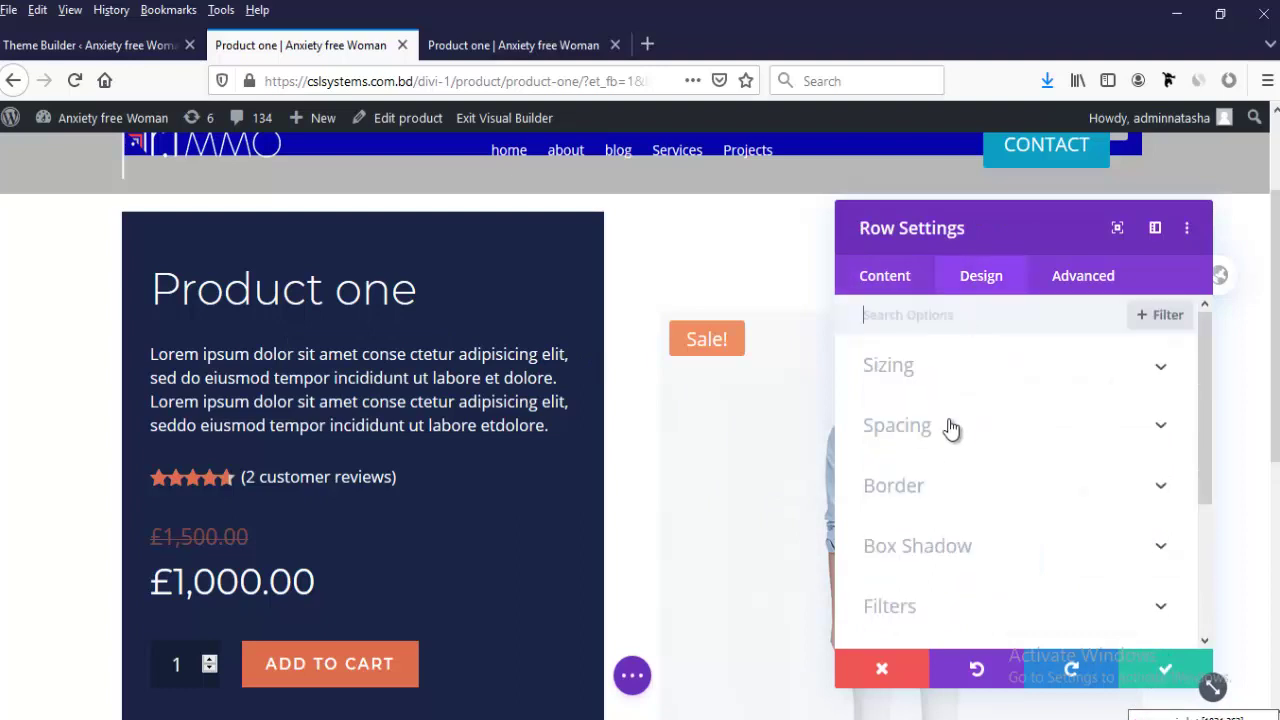
{"action": "left_click", "coordinate": [916, 372]}
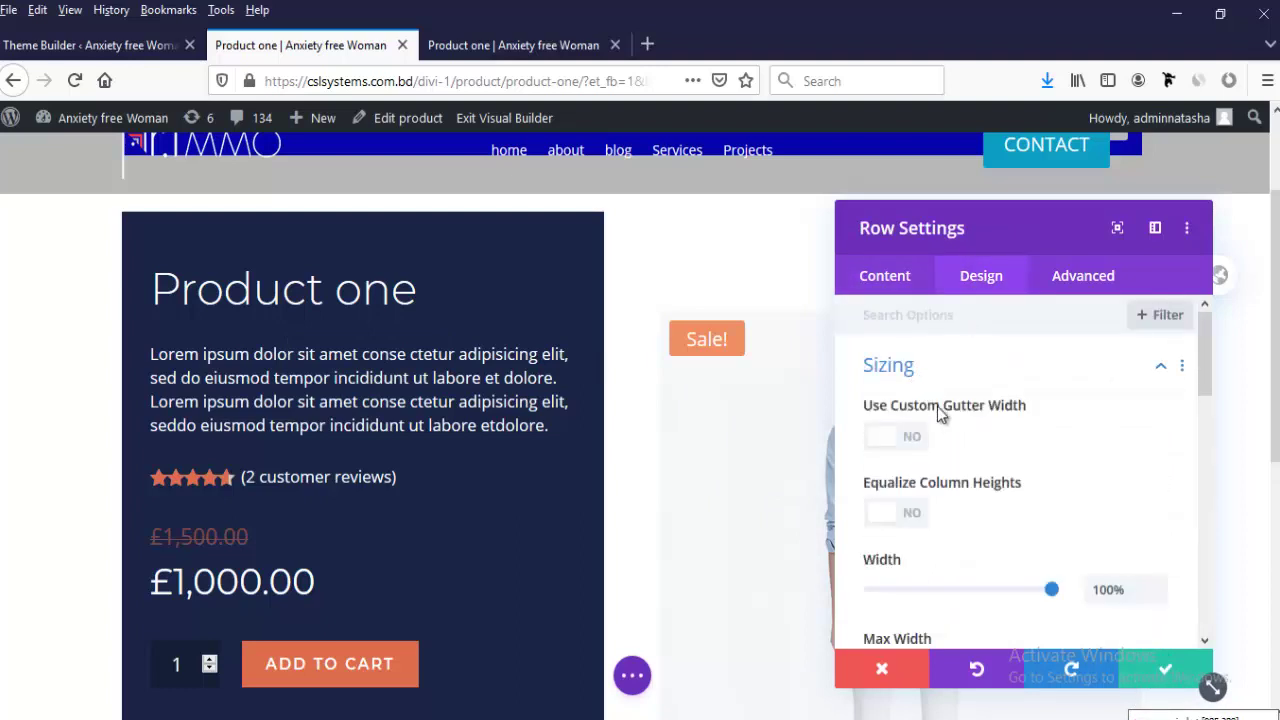
{"action": "left_click", "coordinate": [912, 514]}
{"action": "scroll", "coordinate": [592, 517], "scroll_direction": "down", "scroll_amount": 3}
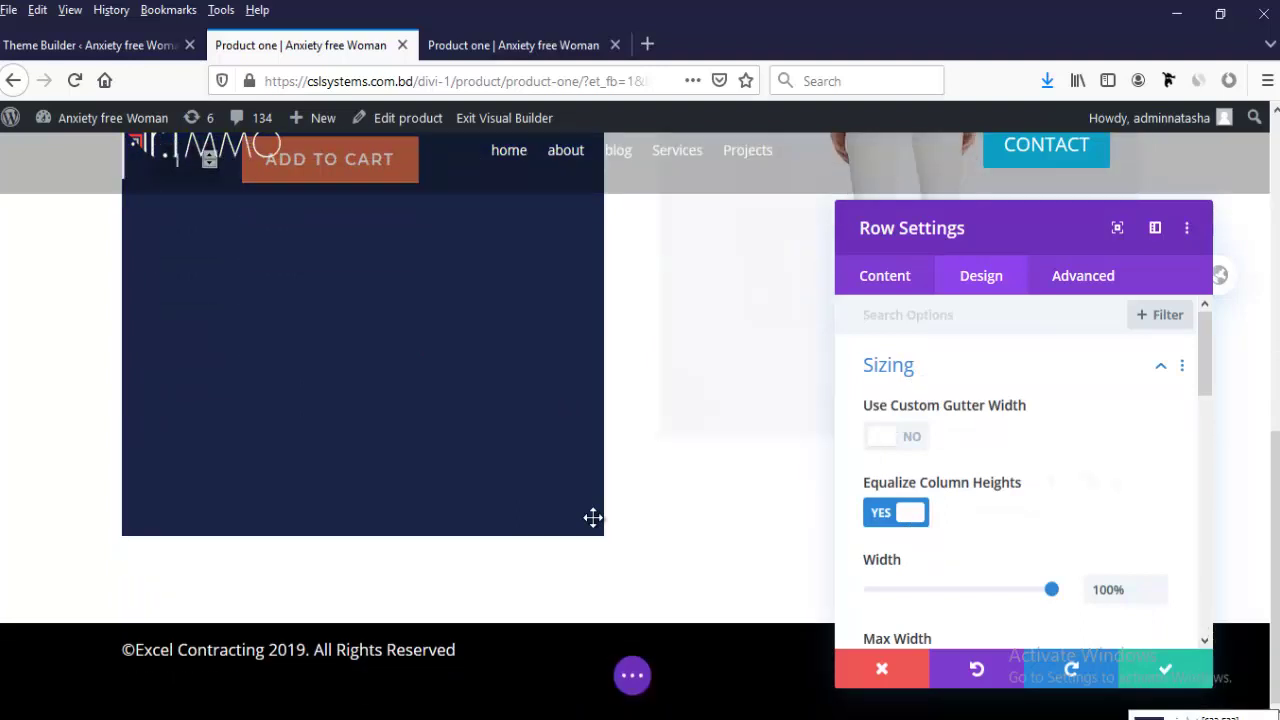
{"action": "scroll", "coordinate": [593, 517], "scroll_direction": "up", "scroll_amount": 3}
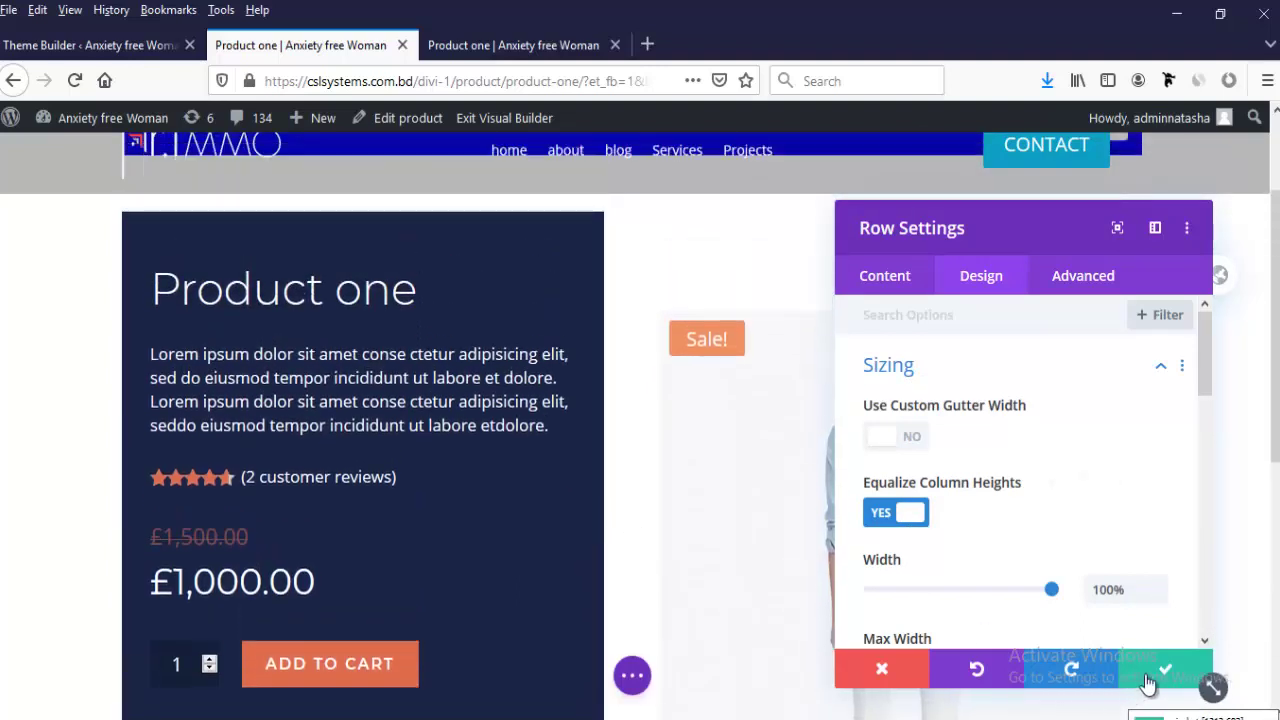
{"action": "left_click", "coordinate": [1148, 683]}
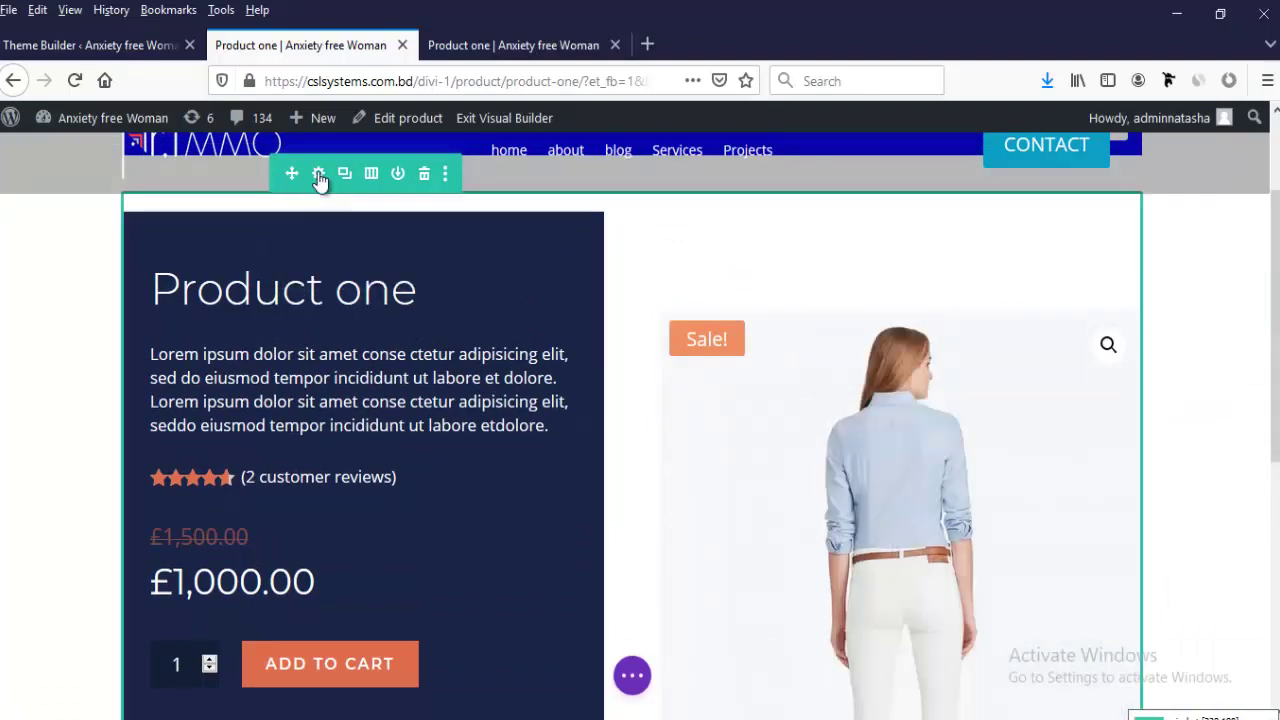
Step: Enable a custom gutter width for the row, reduce it until the two columns touch, and save the row
{"action": "left_click", "coordinate": [318, 174]}
{"action": "left_click", "coordinate": [979, 282]}
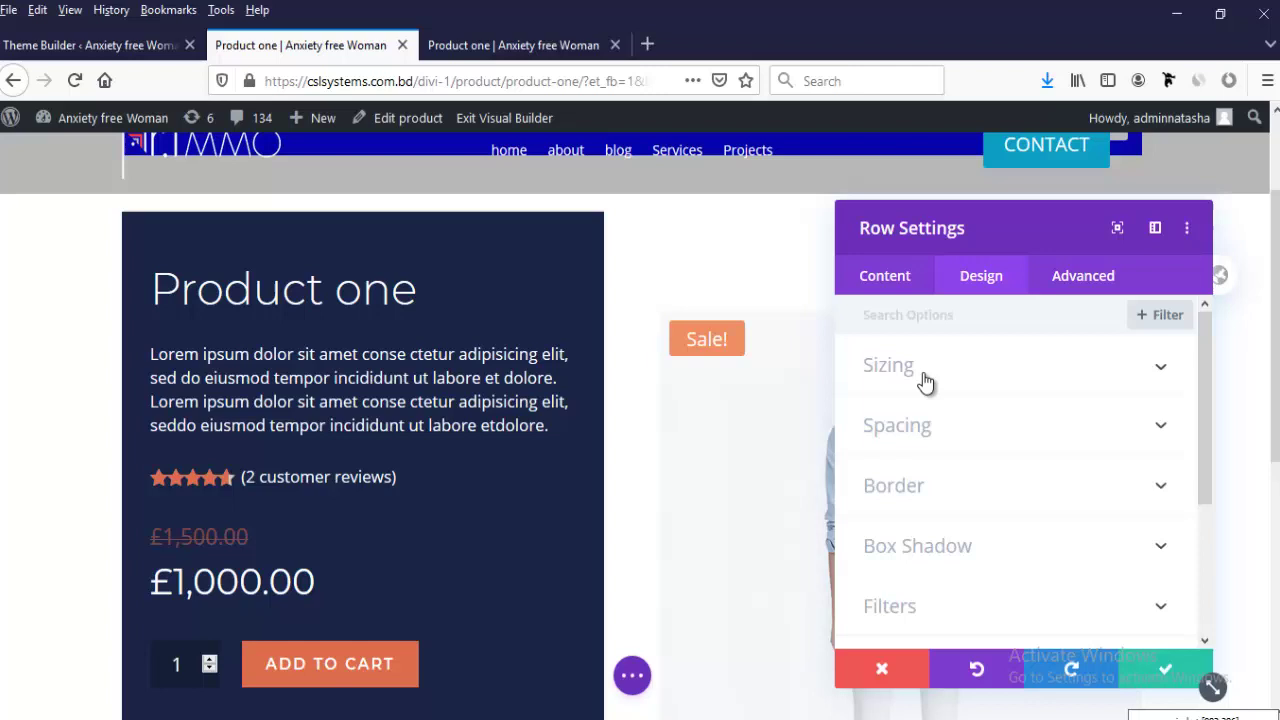
{"action": "left_click", "coordinate": [920, 370]}
{"action": "left_click", "coordinate": [895, 437]}
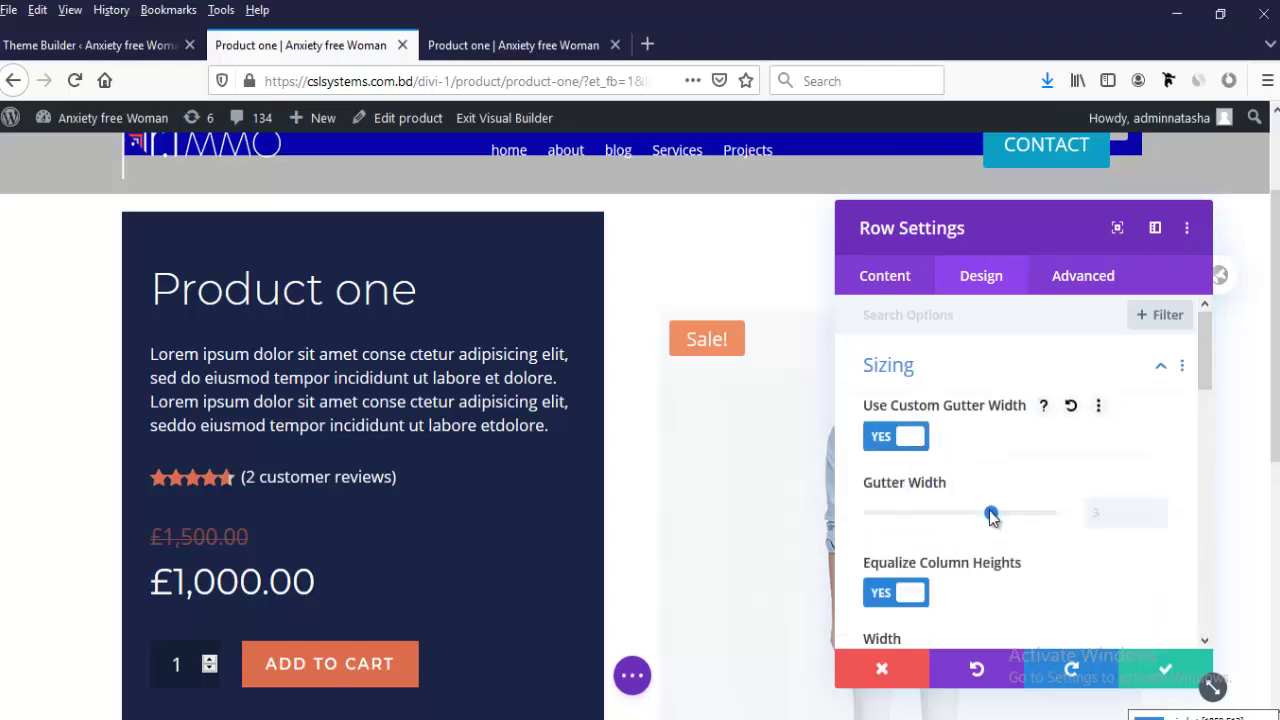
{"action": "left_click", "coordinate": [1165, 668]}
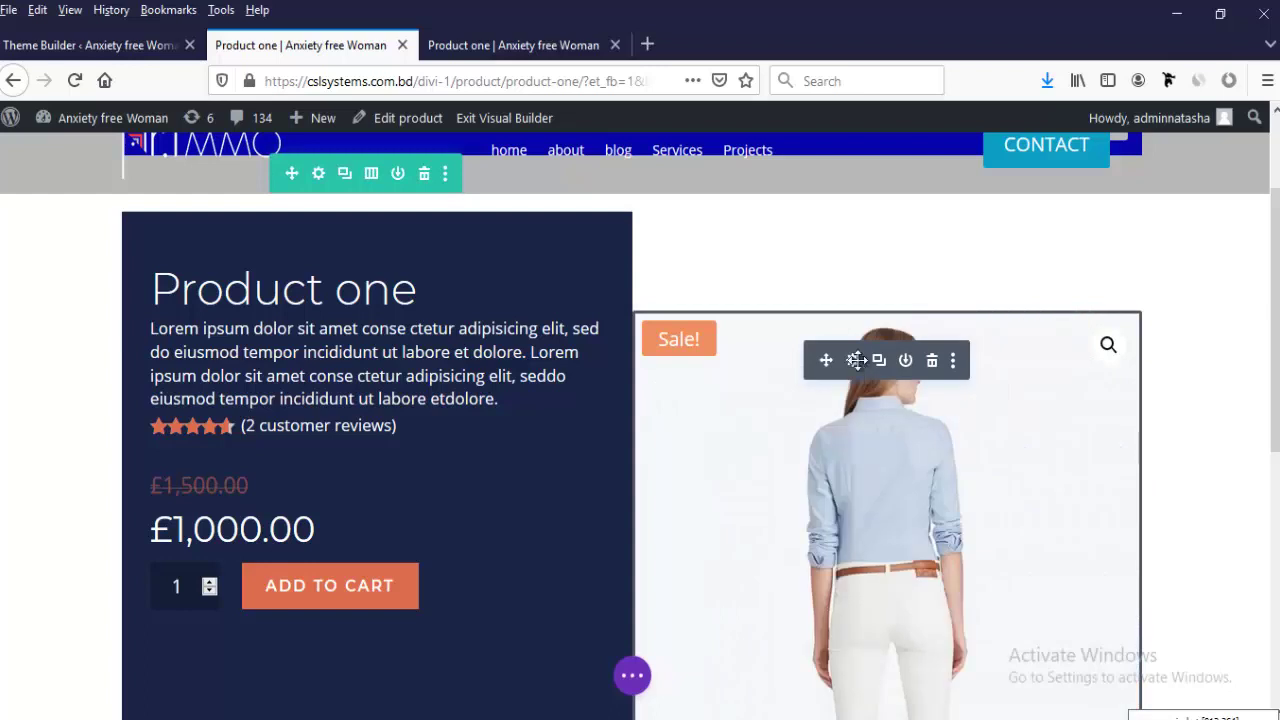
Step: Set the Woo Images module's left margin to -50px so that the image overlaps the first column
{"action": "left_click", "coordinate": [856, 362]}
{"action": "left_click", "coordinate": [995, 280]}
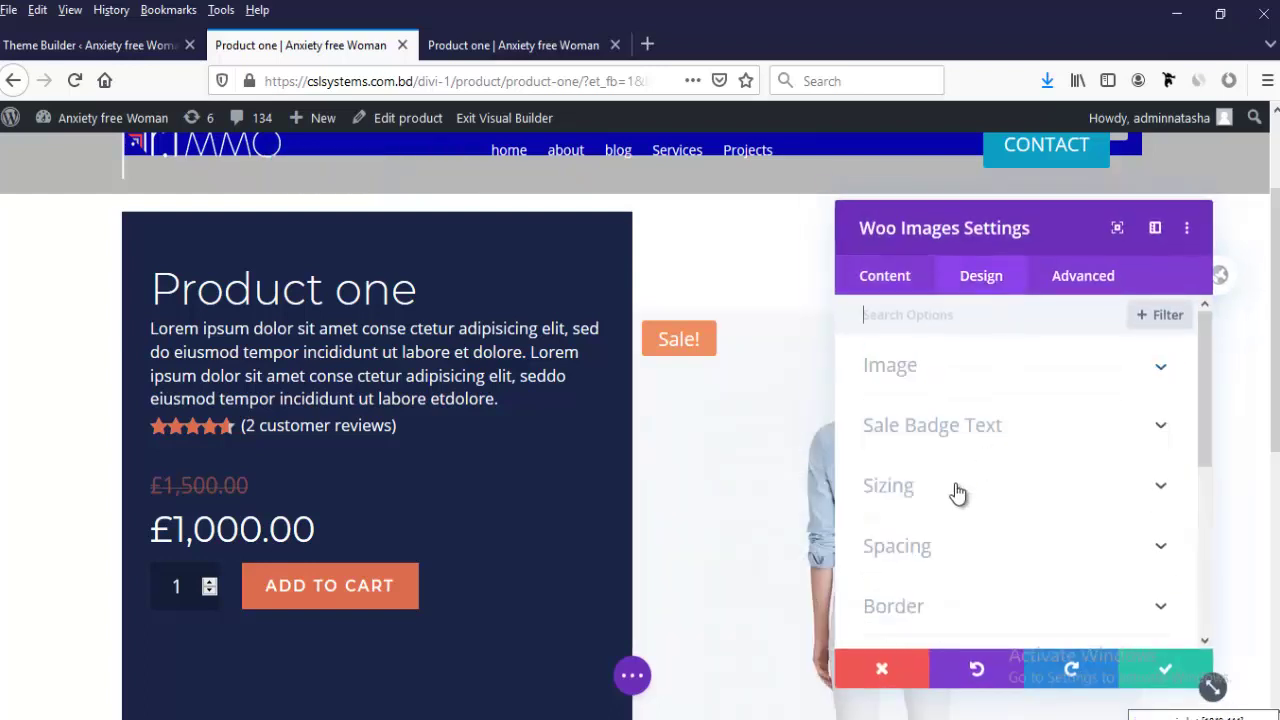
{"action": "left_click", "coordinate": [912, 370]}
{"action": "scroll", "coordinate": [942, 500], "scroll_direction": "down", "scroll_amount": 3}
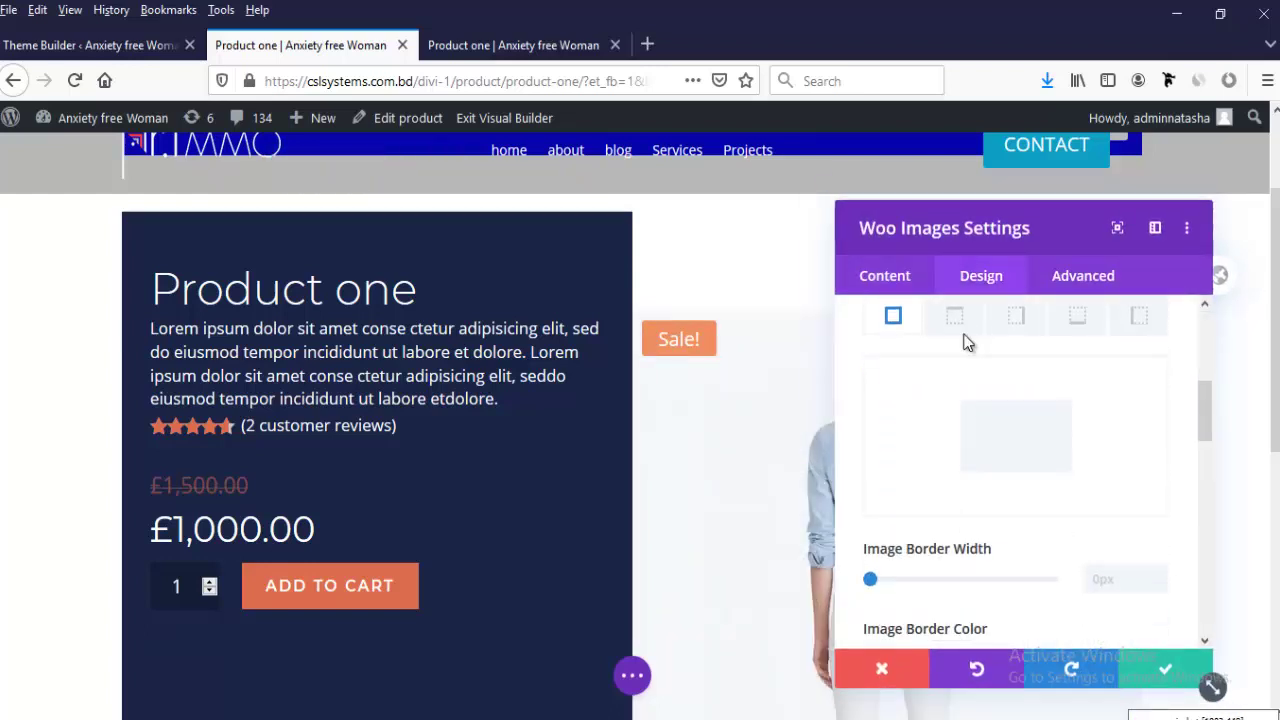
{"action": "scroll", "coordinate": [1057, 477], "scroll_direction": "down", "scroll_amount": 3}
{"action": "scroll", "coordinate": [1060, 552], "scroll_direction": "down", "scroll_amount": 5}
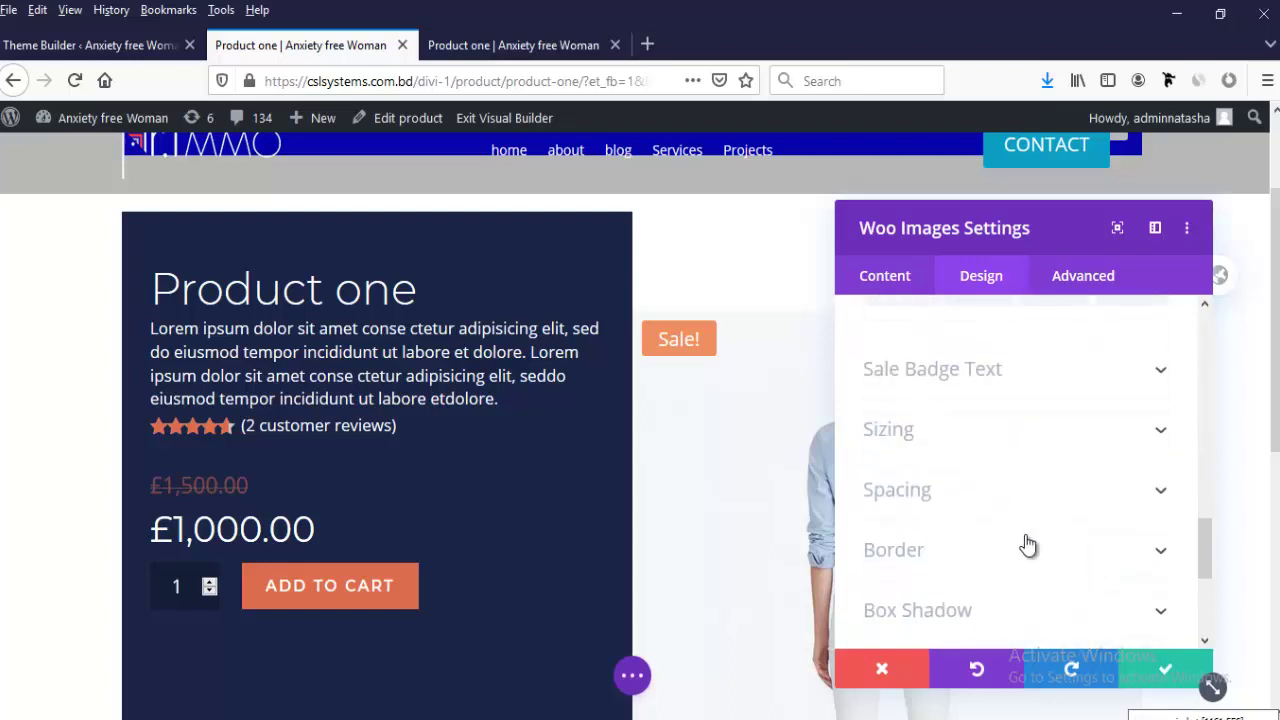
{"action": "left_click", "coordinate": [925, 500]}
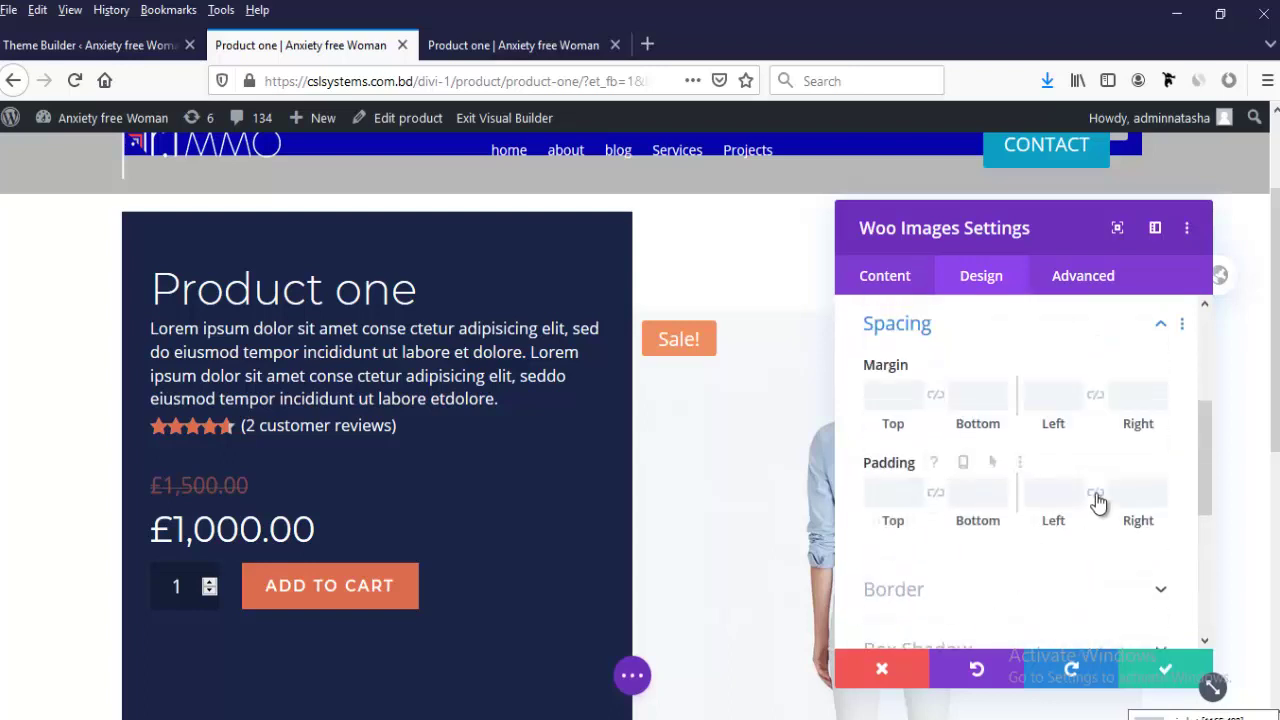
{"action": "left_click", "coordinate": [1074, 402]}
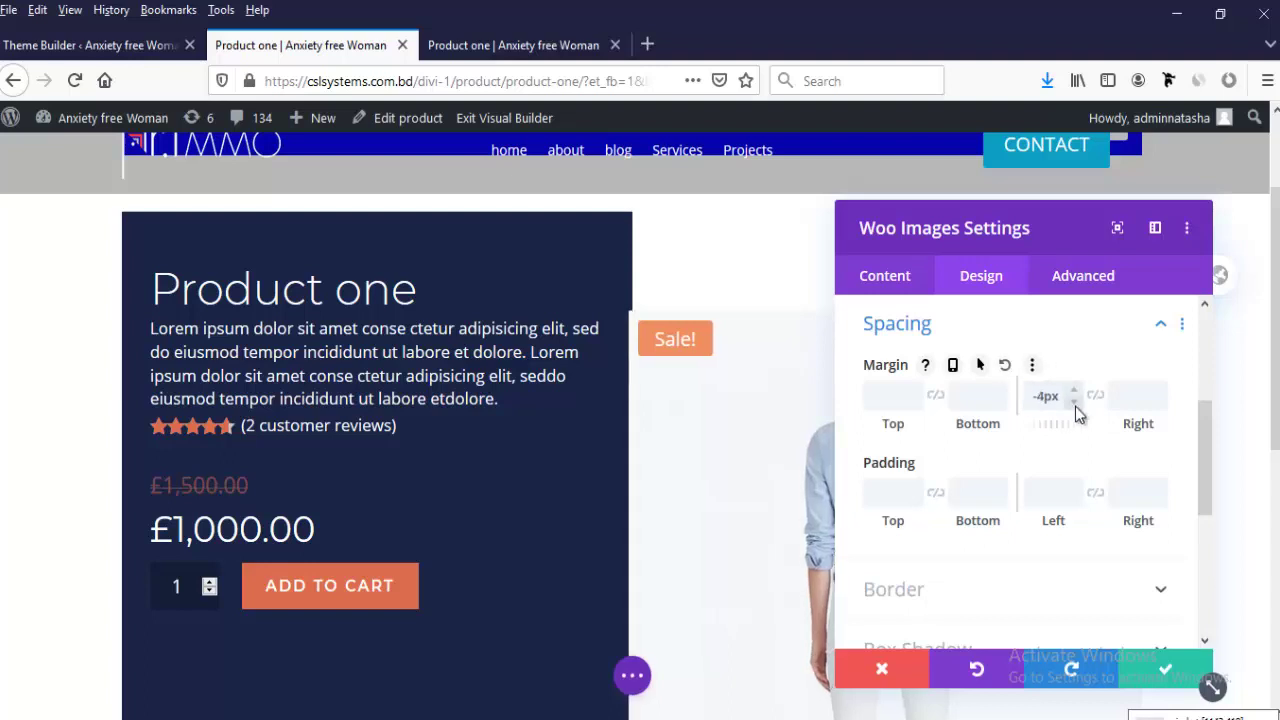
{"action": "left_click_drag", "start_coordinate": [1075, 406], "coordinate": [1075, 406]}
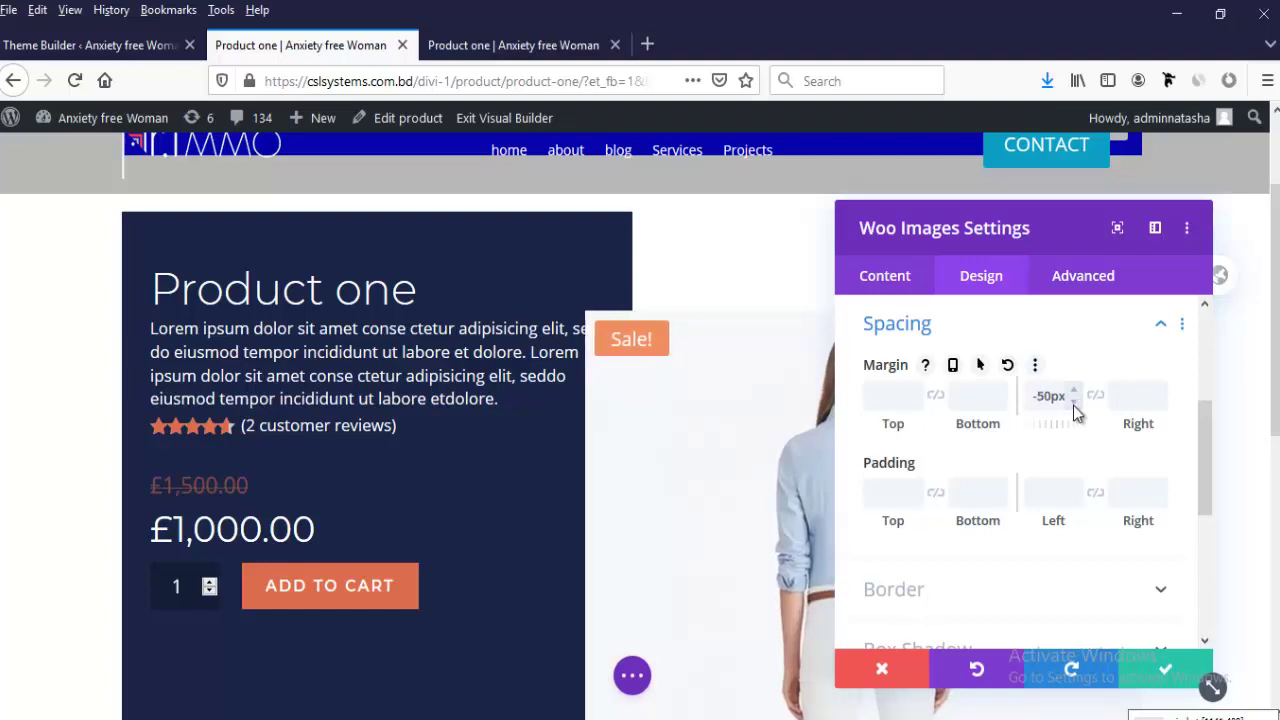
Step: Give the Woo Images module a 7px white border on all sides and save the module
{"action": "scroll", "coordinate": [957, 486], "scroll_direction": "down", "scroll_amount": 3}
{"action": "left_click", "coordinate": [906, 370]}
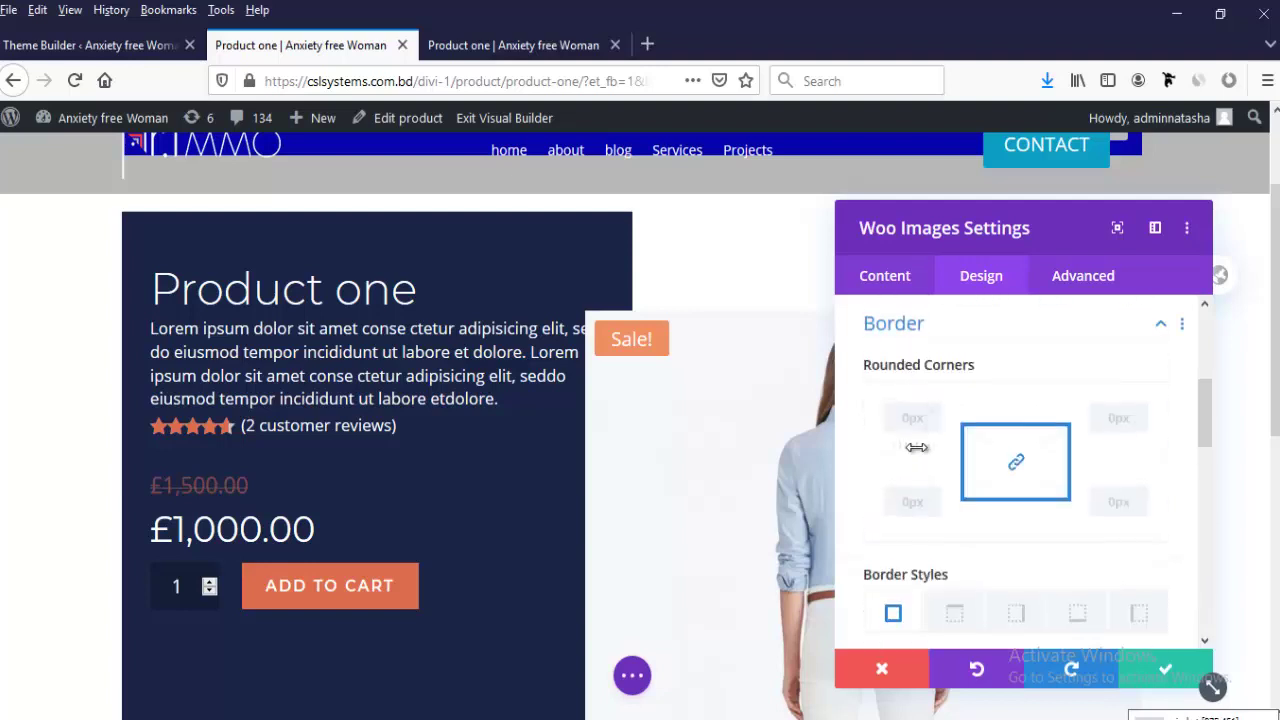
{"action": "scroll", "coordinate": [916, 450], "scroll_direction": "down", "scroll_amount": 2}
{"action": "scroll", "coordinate": [915, 450], "scroll_direction": "up", "scroll_amount": 1}
{"action": "scroll", "coordinate": [915, 450], "scroll_direction": "down", "scroll_amount": 3}
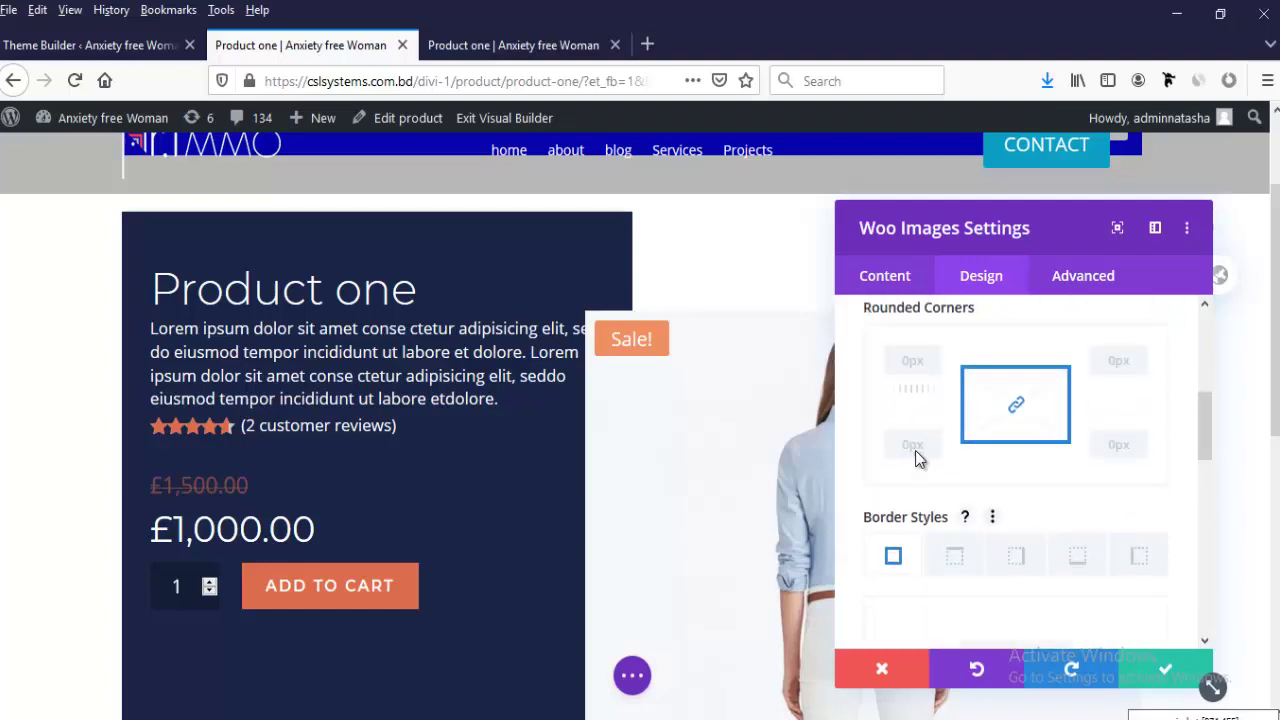
{"action": "left_click_drag", "start_coordinate": [871, 537], "coordinate": [898, 544]}
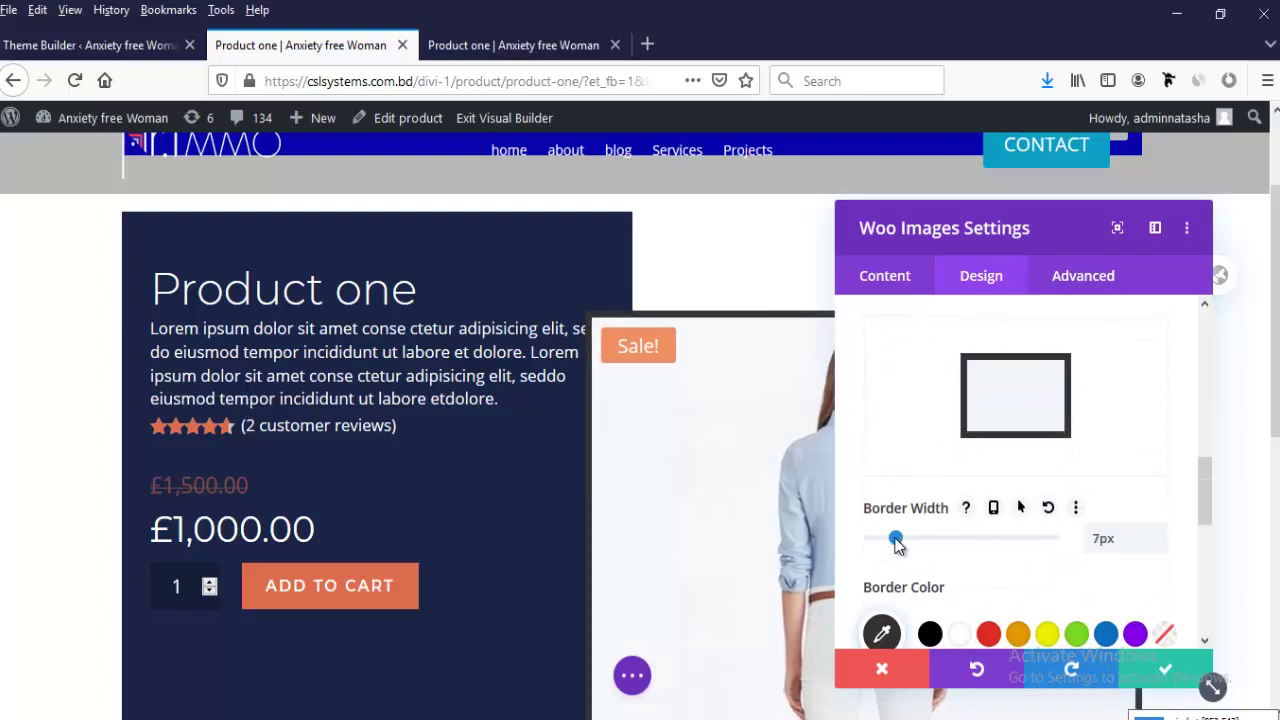
{"action": "left_click", "coordinate": [958, 633]}
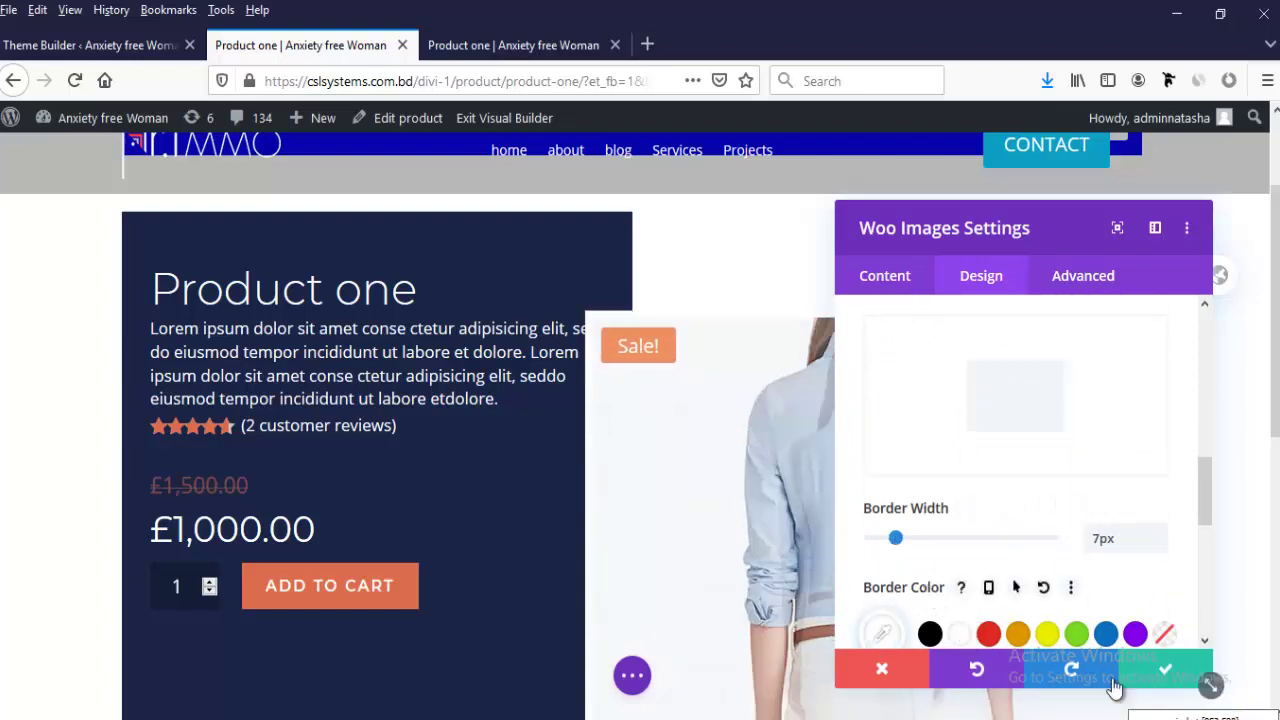
{"action": "left_click", "coordinate": [1178, 678]}
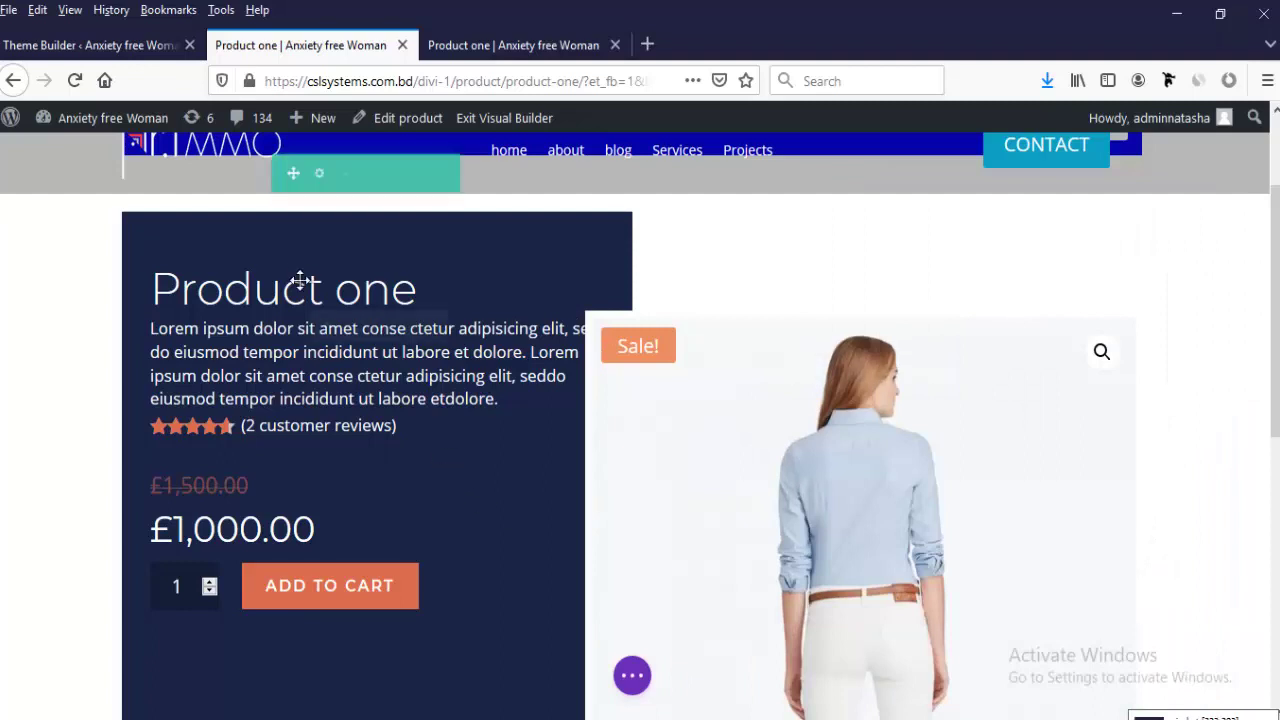
Step: Set the first column's padding to 40px on the left and about 86px on the right, unlinking the two sides, and save the column and row
{"action": "left_click", "coordinate": [343, 272]}
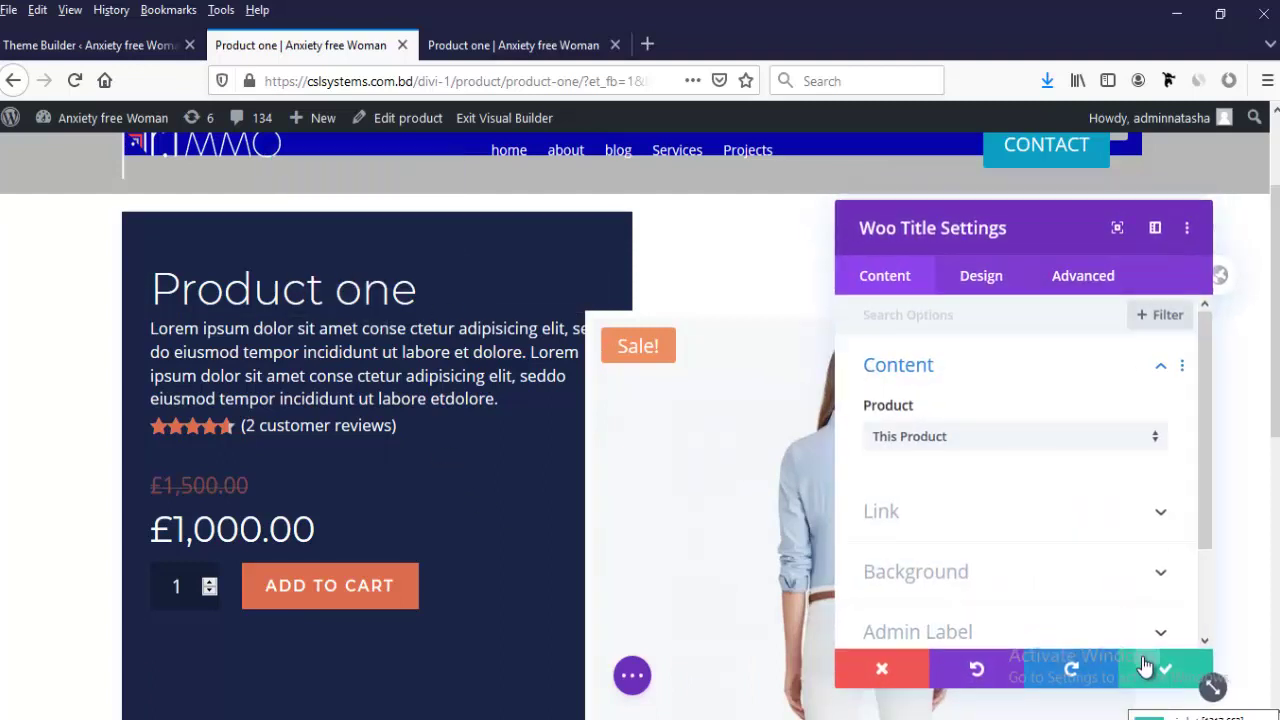
{"action": "left_click", "coordinate": [1145, 663]}
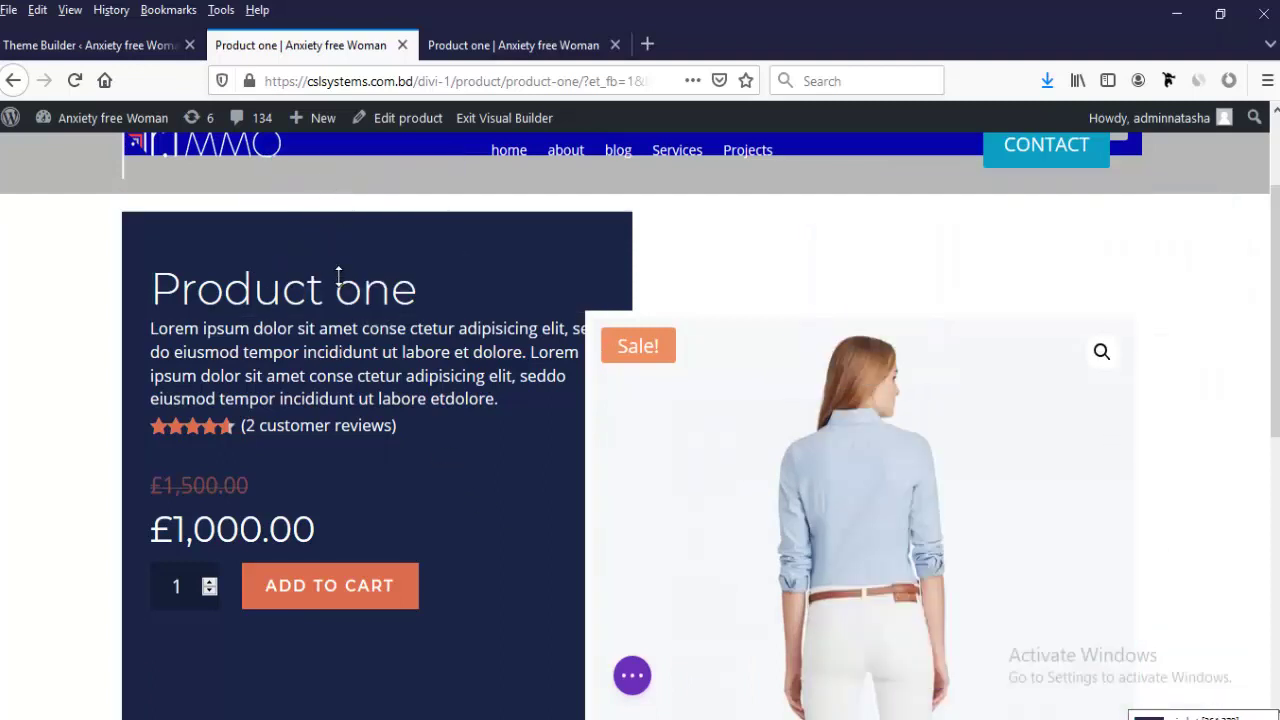
{"action": "left_click", "coordinate": [320, 326]}
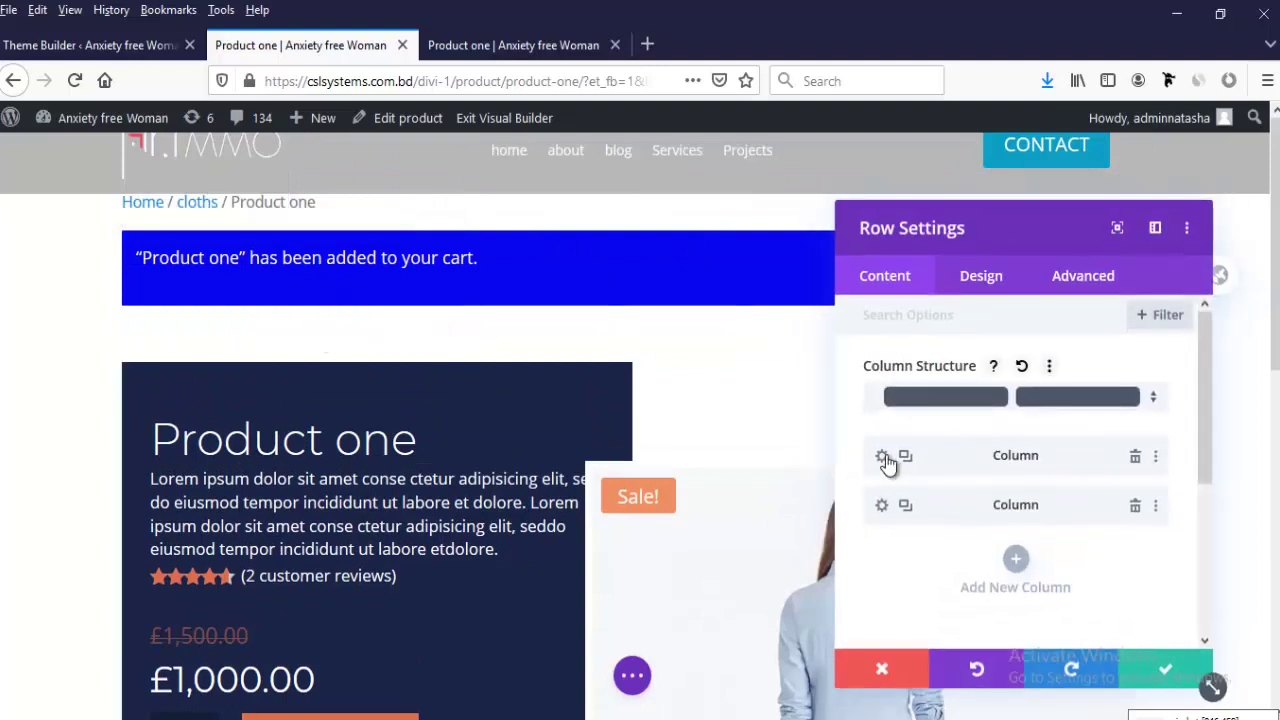
{"action": "left_click", "coordinate": [882, 456]}
{"action": "left_click", "coordinate": [990, 282]}
{"action": "left_click", "coordinate": [903, 370]}
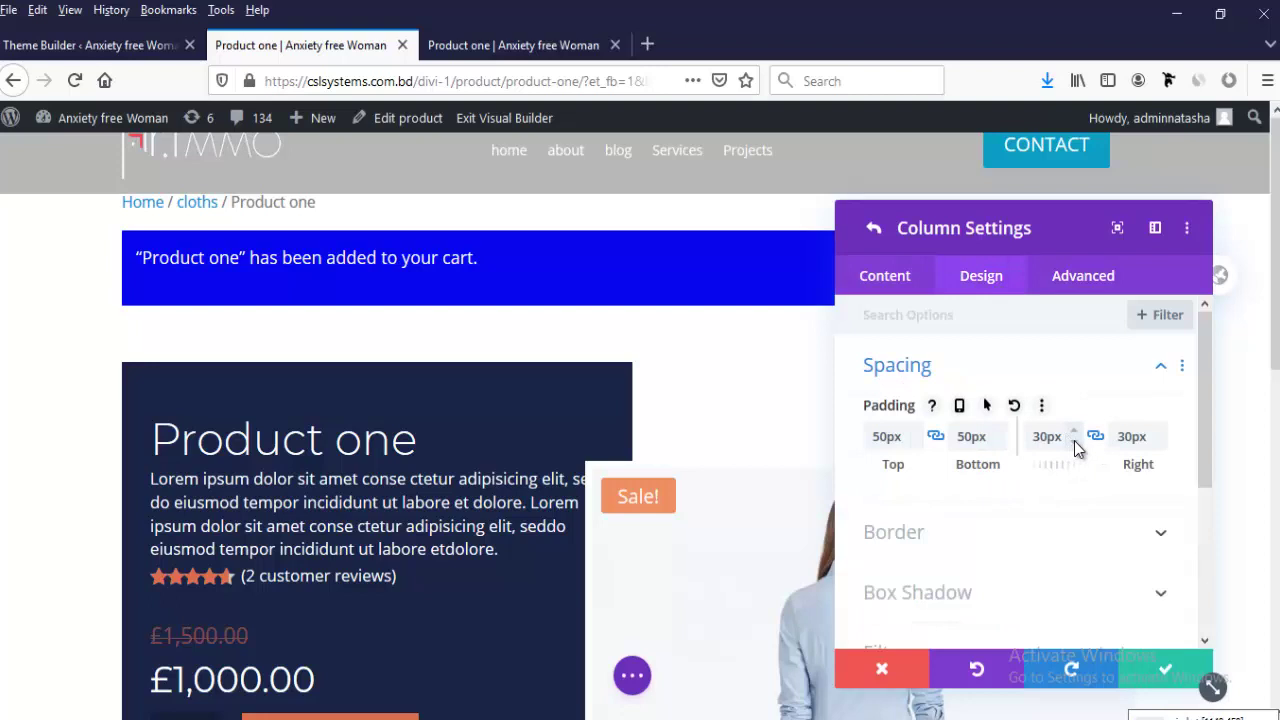
{"action": "scroll", "coordinate": [1078, 438], "scroll_direction": "down", "scroll_amount": 8}
{"action": "scroll", "coordinate": [1078, 438], "scroll_direction": "up", "scroll_amount": 17}
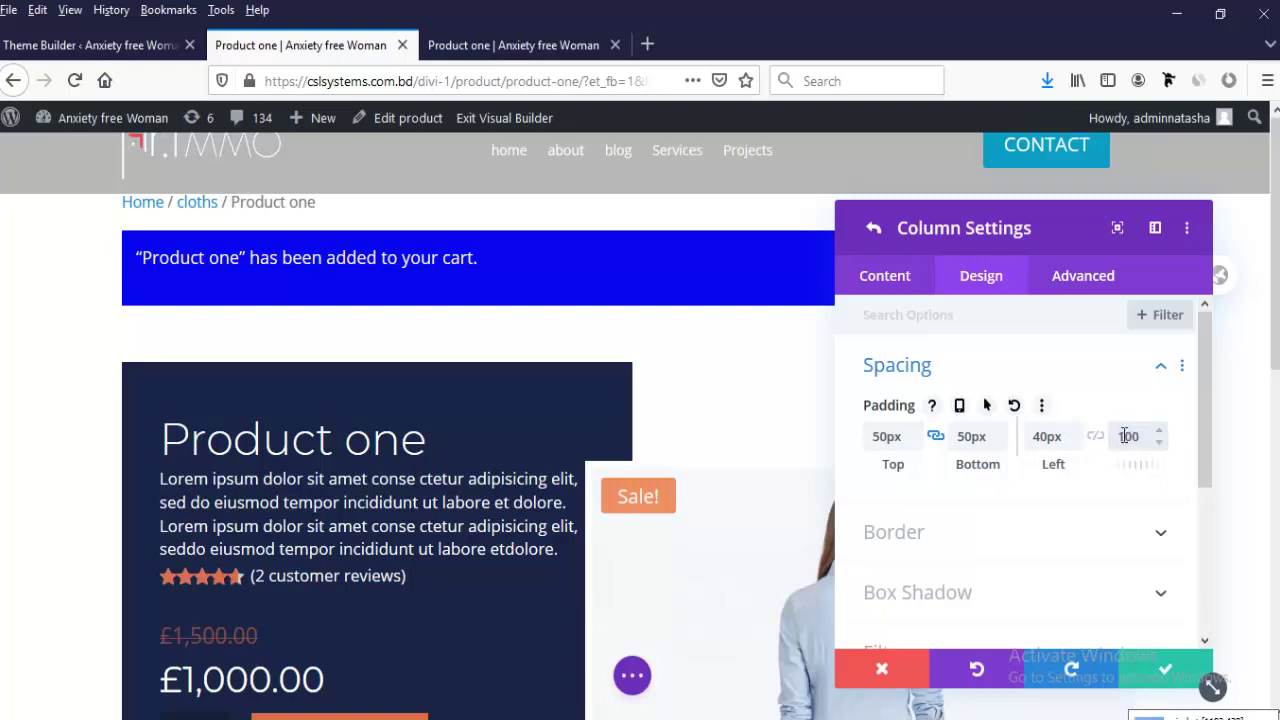
{"action": "scroll", "coordinate": [1160, 442], "scroll_direction": "down", "scroll_amount": 4}
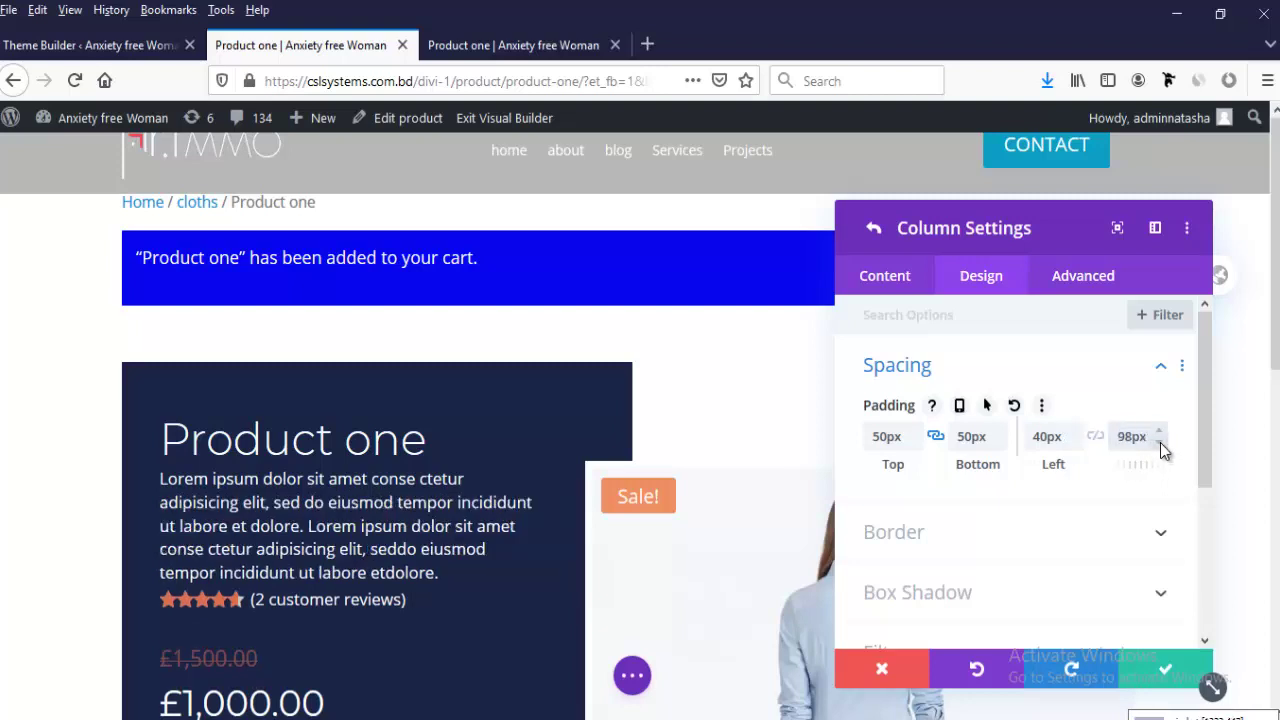
{"action": "scroll", "coordinate": [1160, 442], "scroll_direction": "down", "scroll_amount": 4}
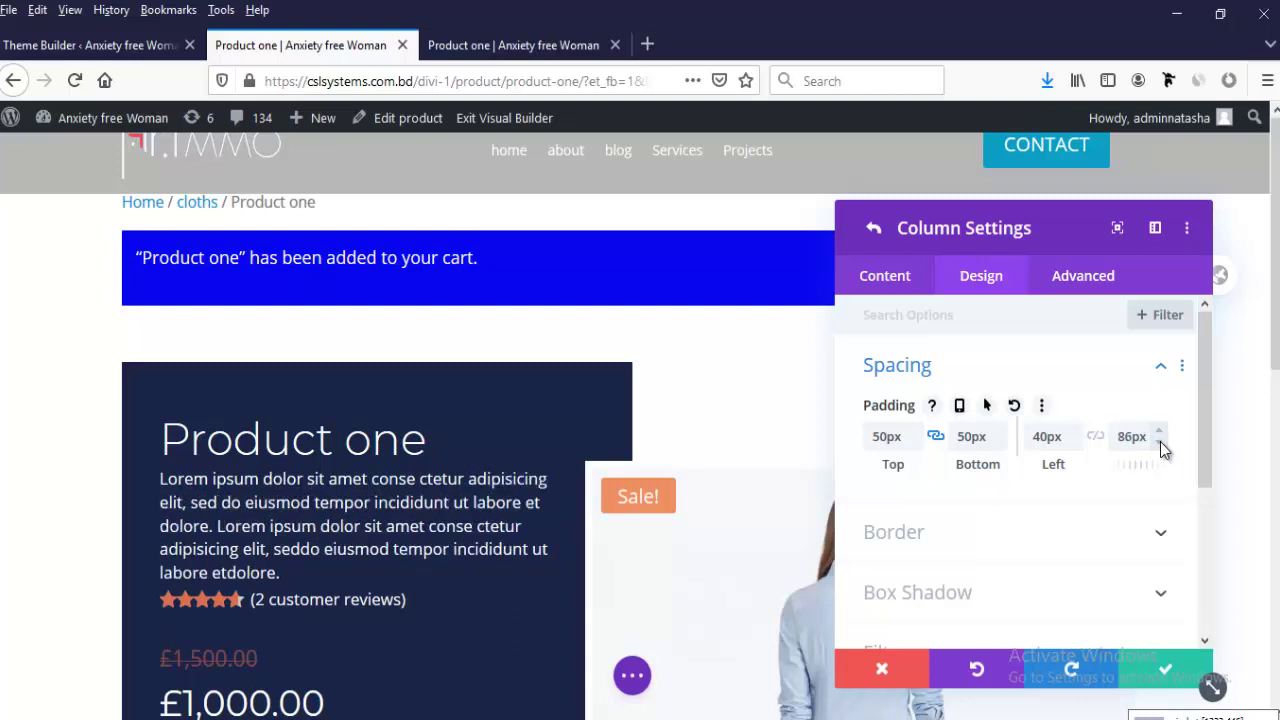
{"action": "scroll", "coordinate": [1161, 436], "scroll_direction": "up", "scroll_amount": 3}
{"action": "left_click", "coordinate": [1160, 668]}
{"action": "left_click", "coordinate": [1163, 668]}
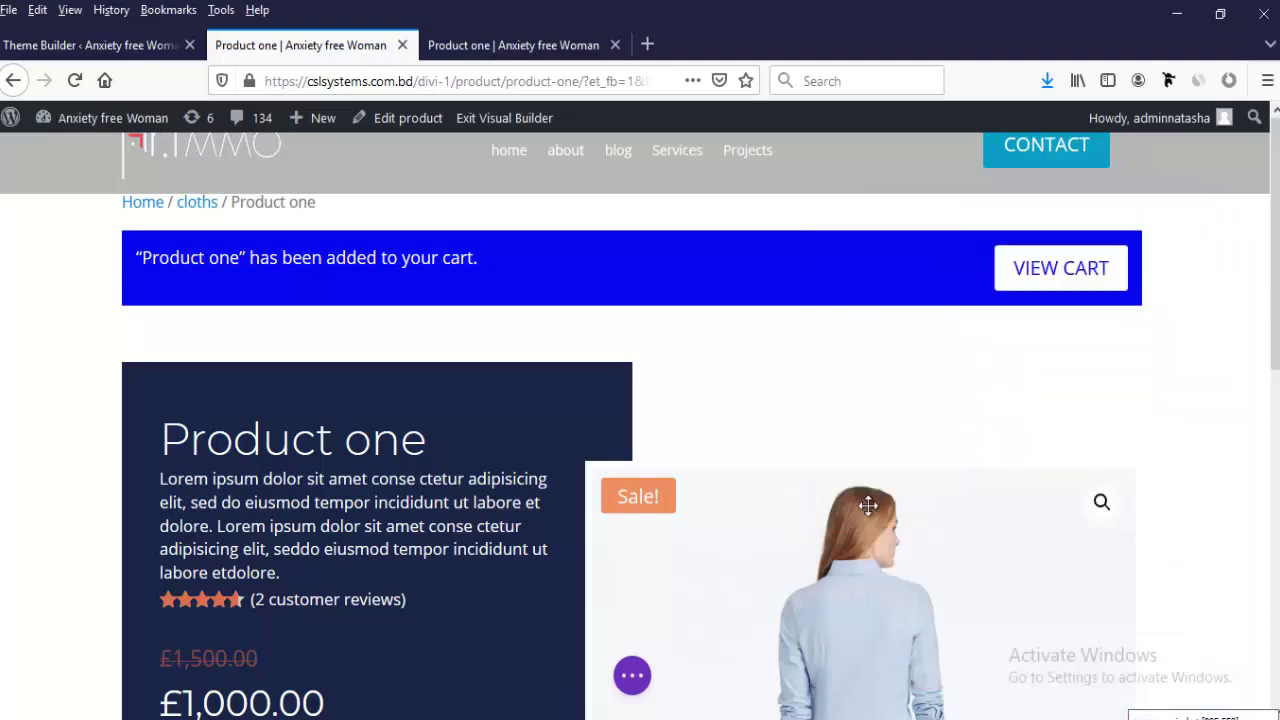
Step: Give the Woo Cart Notice module the background color #1a2545 and save the module
{"action": "scroll", "coordinate": [656, 456], "scroll_direction": "down", "scroll_amount": 8}
{"action": "scroll", "coordinate": [657, 454], "scroll_direction": "up", "scroll_amount": 5}
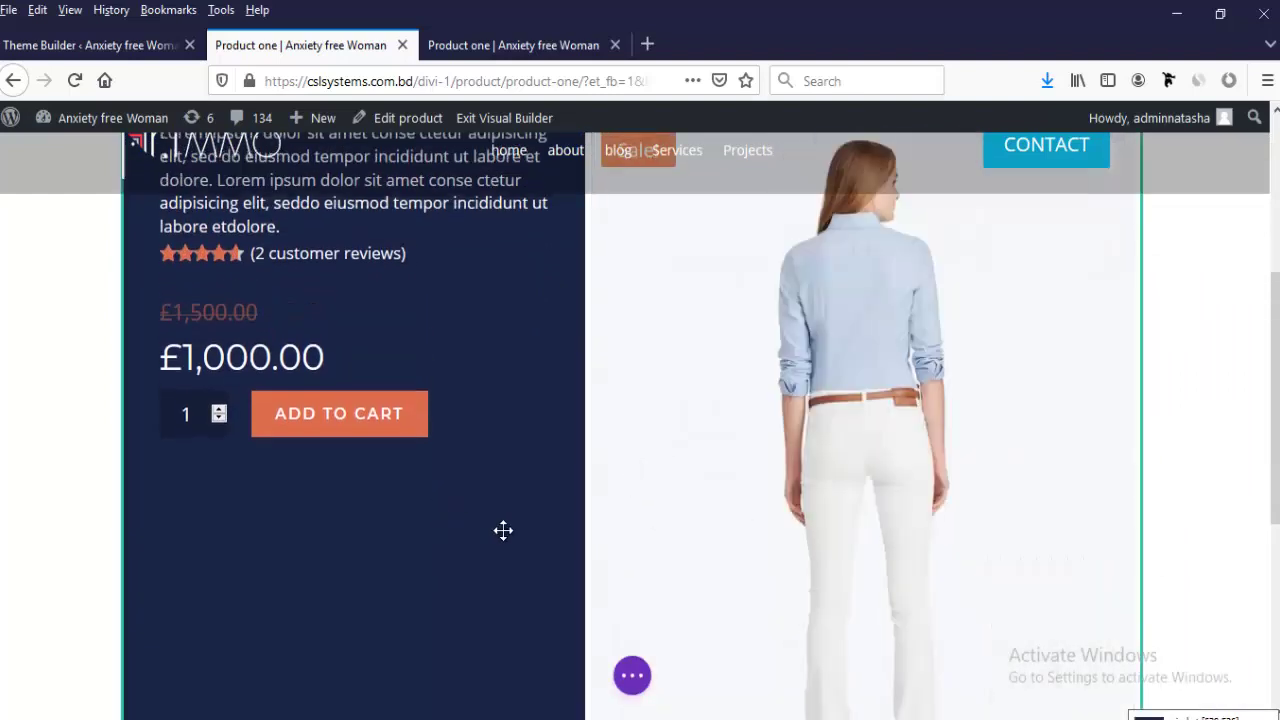
{"action": "scroll", "coordinate": [503, 530], "scroll_direction": "up", "scroll_amount": 4}
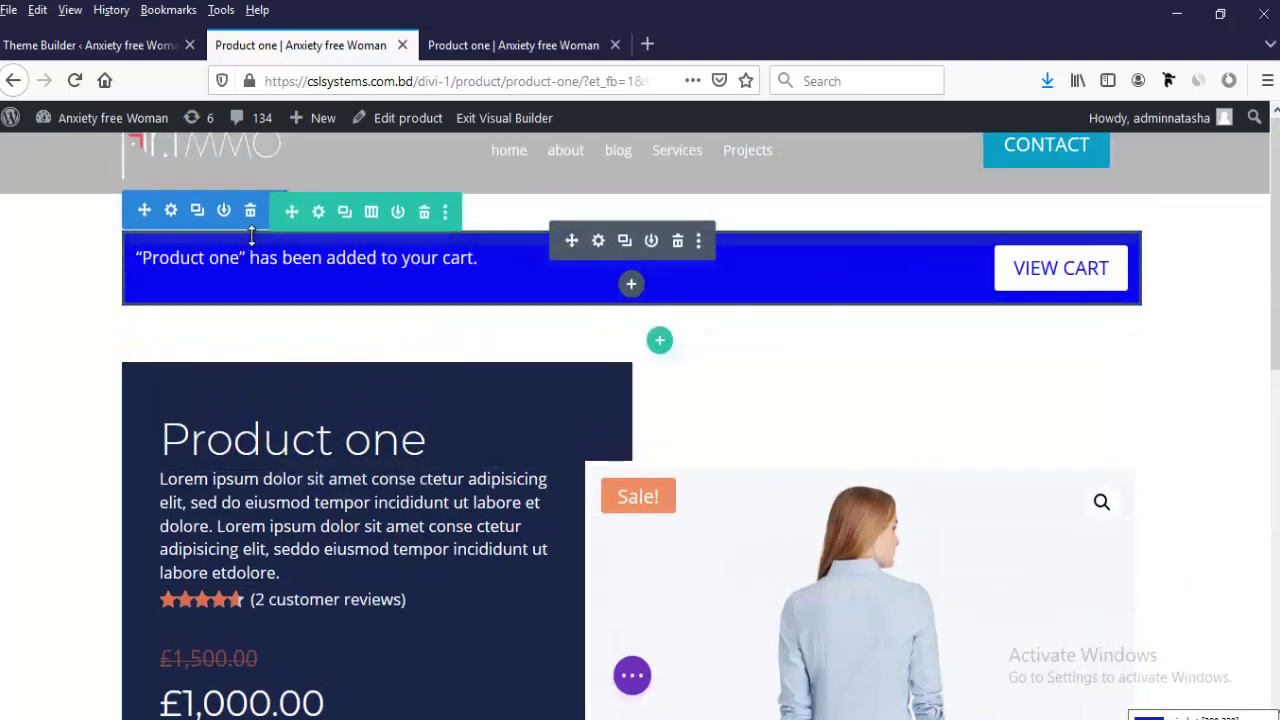
{"action": "left_click", "coordinate": [598, 240]}
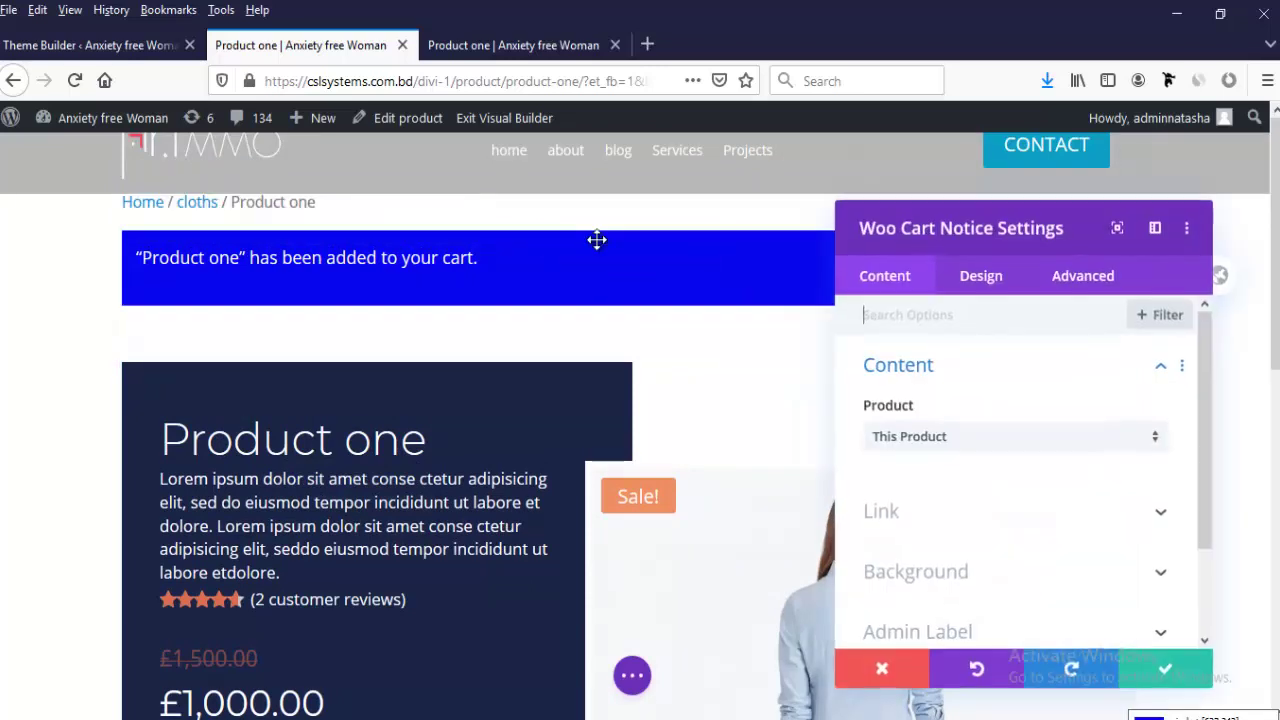
{"action": "left_click", "coordinate": [1002, 289]}
{"action": "left_click", "coordinate": [901, 289]}
{"action": "left_click", "coordinate": [940, 508]}
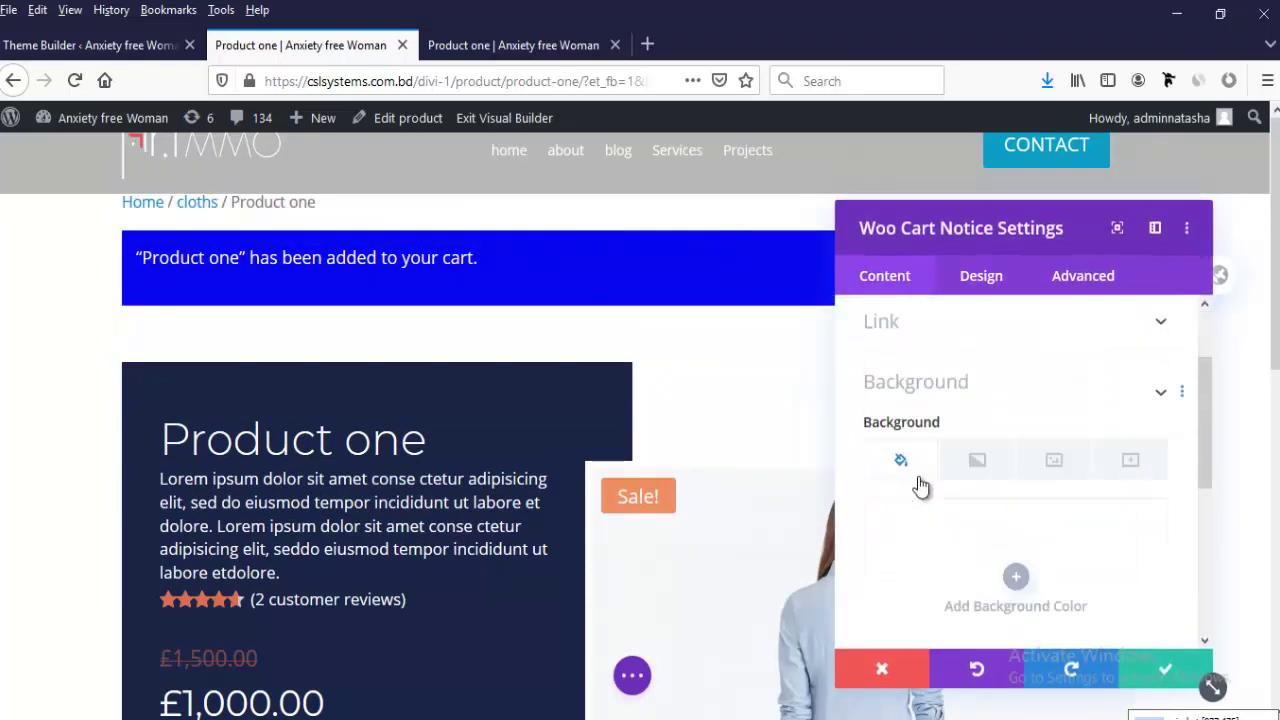
{"action": "left_click", "coordinate": [1014, 520]}
{"action": "type", "text": "#1a2545"}
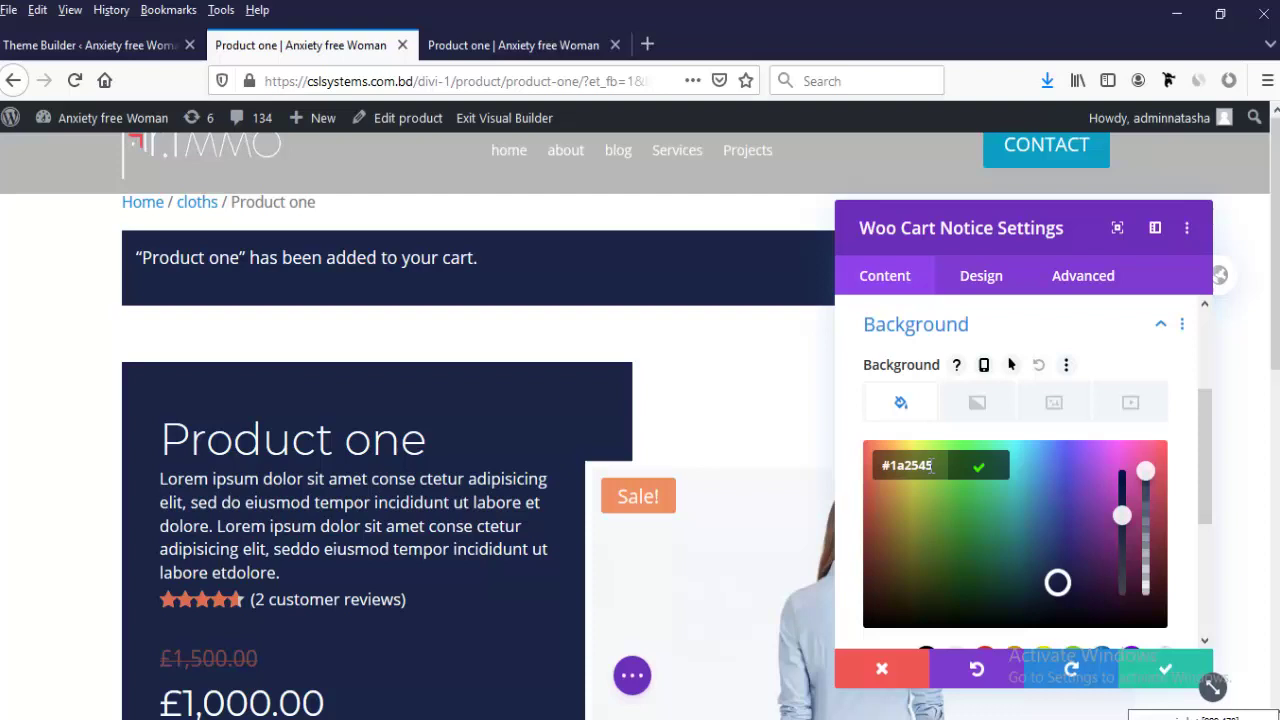
{"action": "left_click", "coordinate": [1152, 658]}
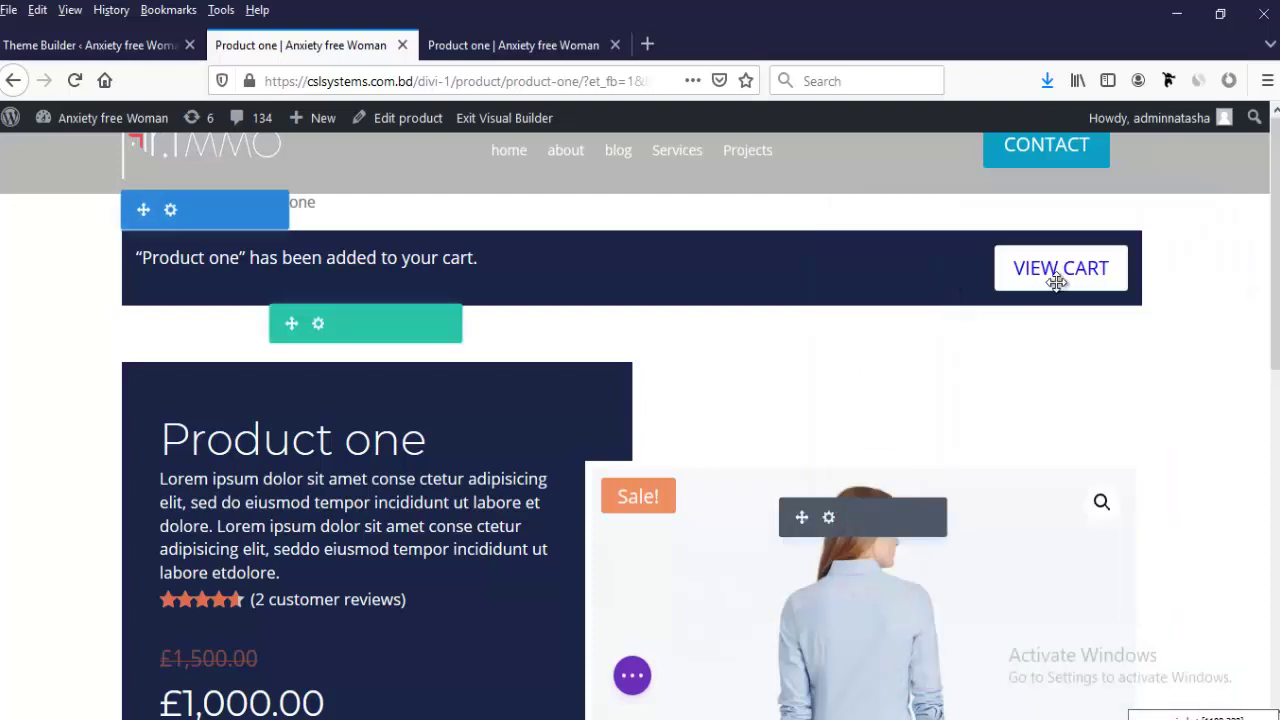
Step: Enable custom button styles for the Woo Cart Notice, set the button background to #de6d4c, and save the module
{"action": "left_click", "coordinate": [598, 242]}
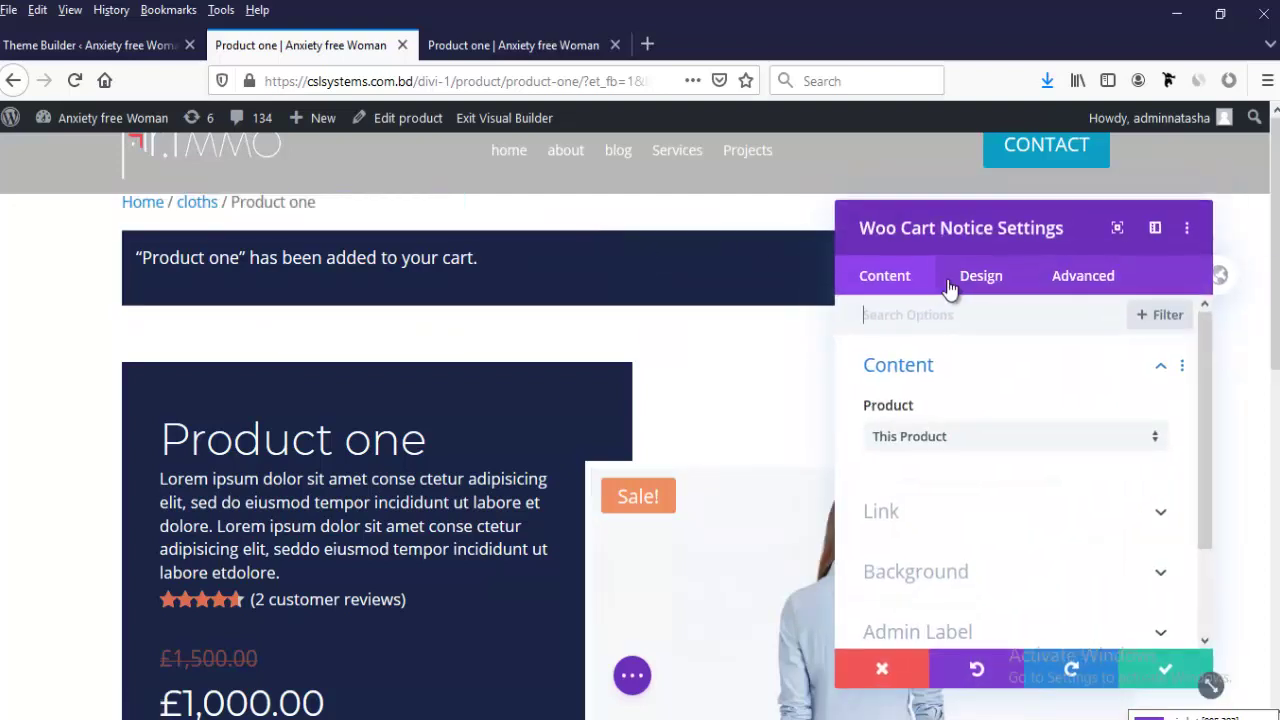
{"action": "left_click", "coordinate": [975, 275]}
{"action": "left_click_drag", "start_coordinate": [971, 211], "coordinate": [465, 174]}
{"action": "left_click", "coordinate": [424, 390]}
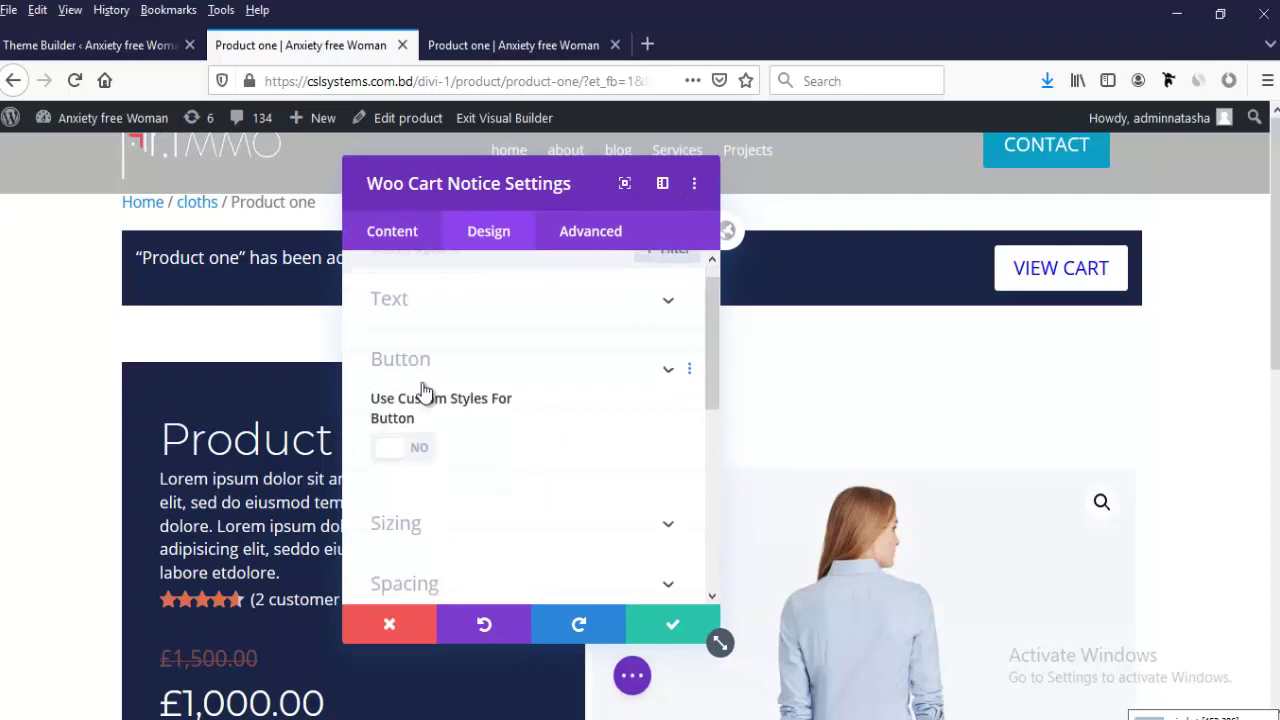
{"action": "left_click", "coordinate": [419, 373]}
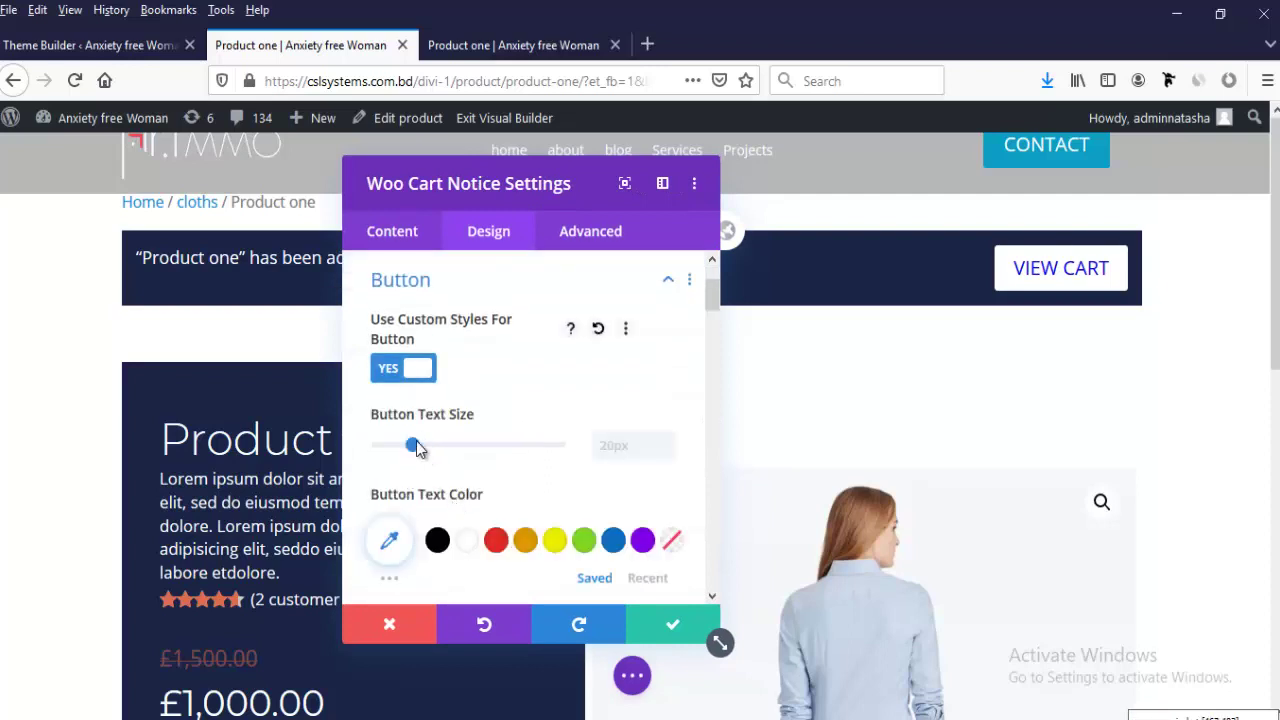
{"action": "scroll", "coordinate": [405, 530], "scroll_direction": "down", "scroll_amount": 3}
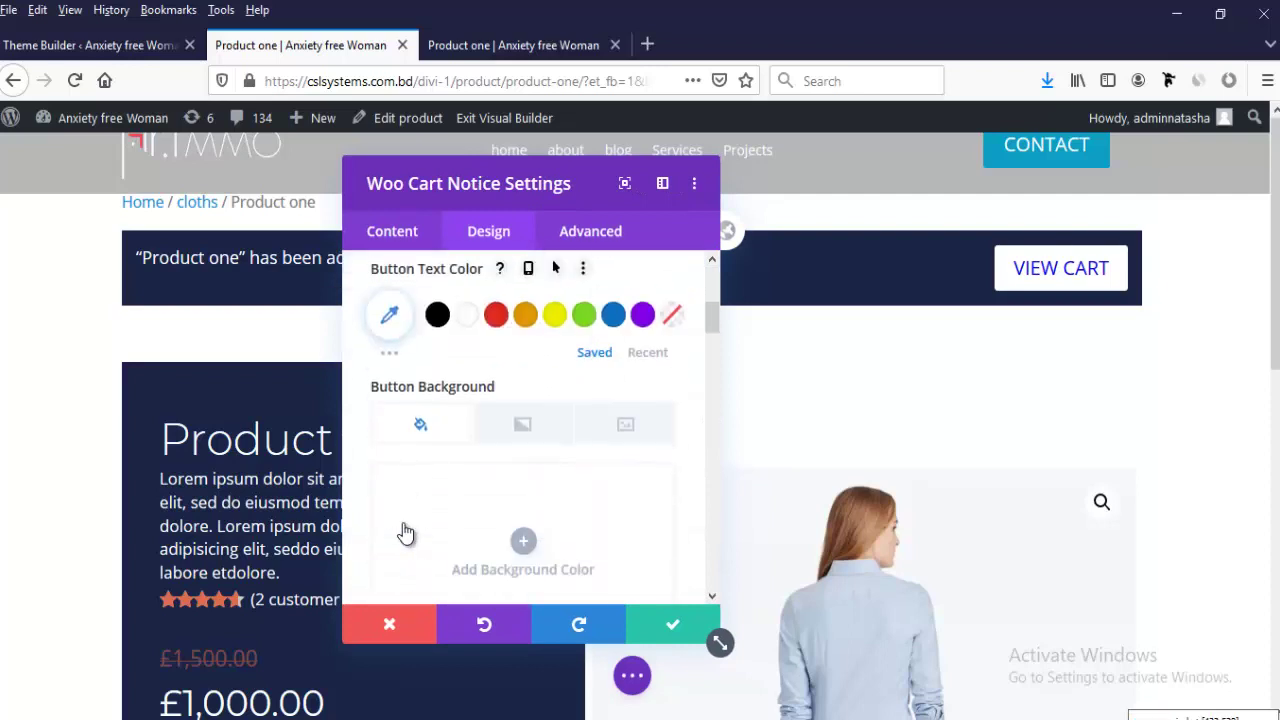
{"action": "left_click", "coordinate": [521, 545]}
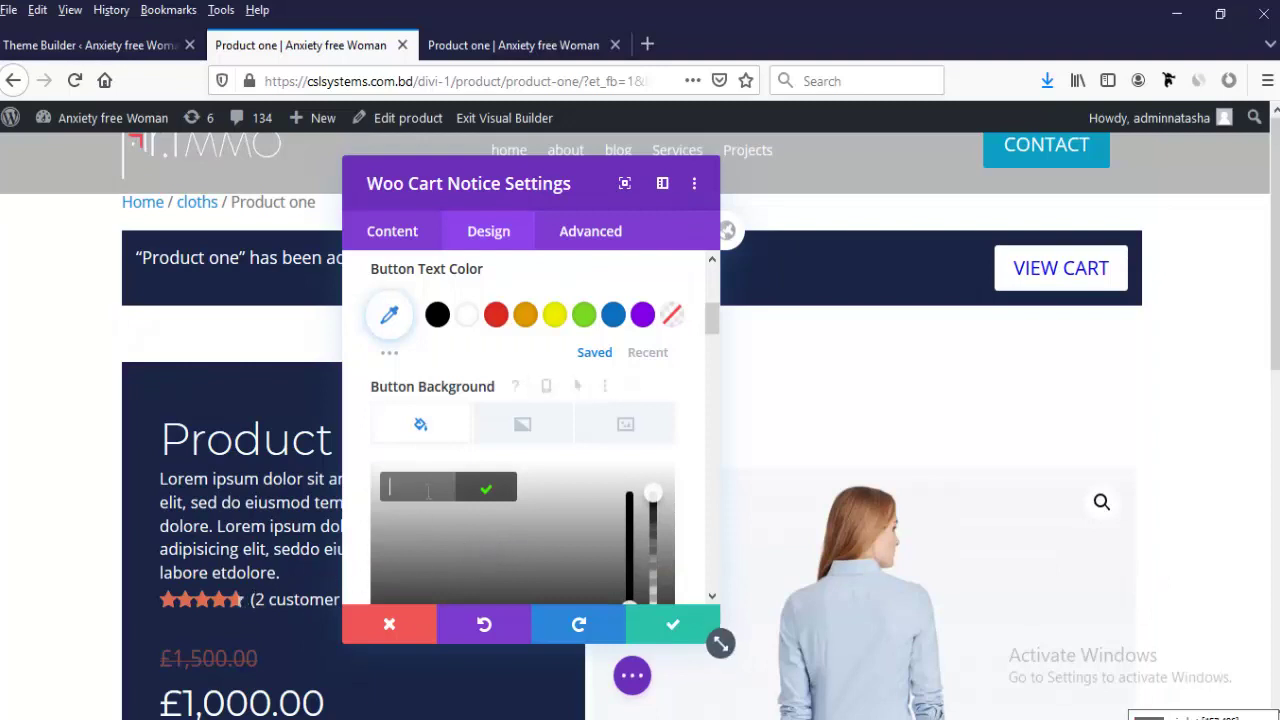
{"action": "type", "text": "#de6d4c"}
{"action": "scroll", "coordinate": [440, 444], "scroll_direction": "up", "scroll_amount": 2}
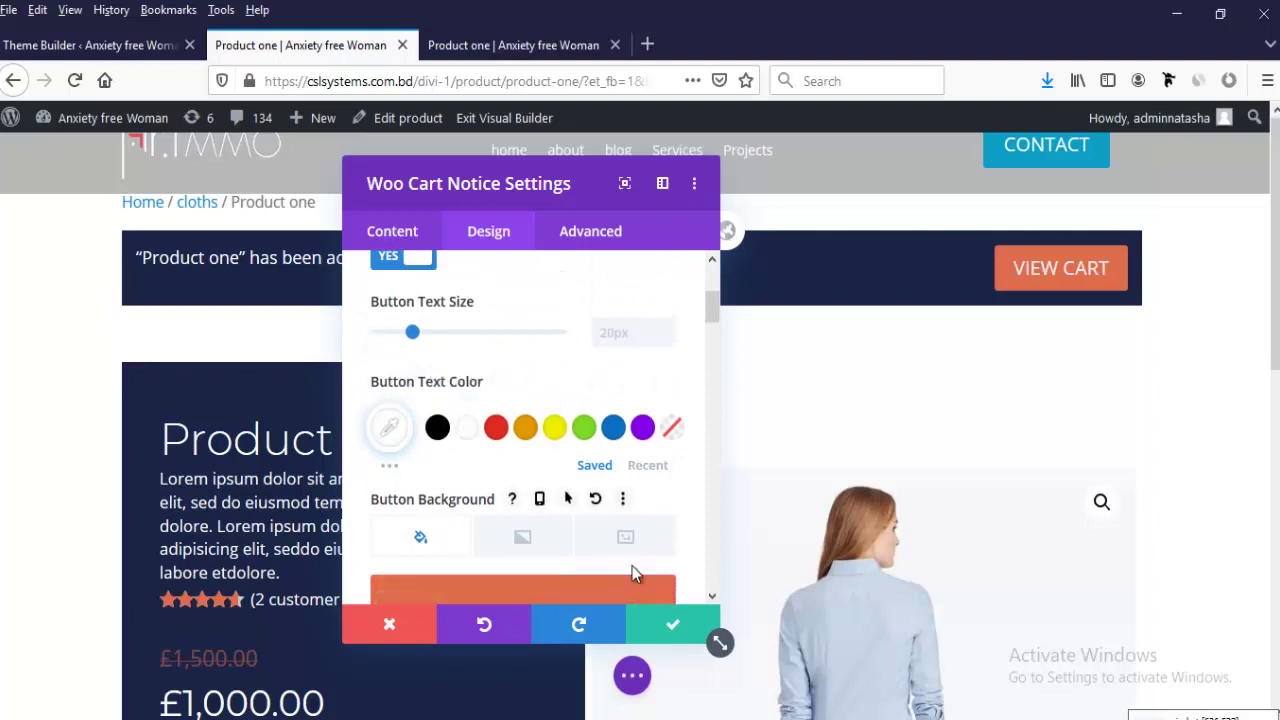
{"action": "left_click", "coordinate": [665, 622]}
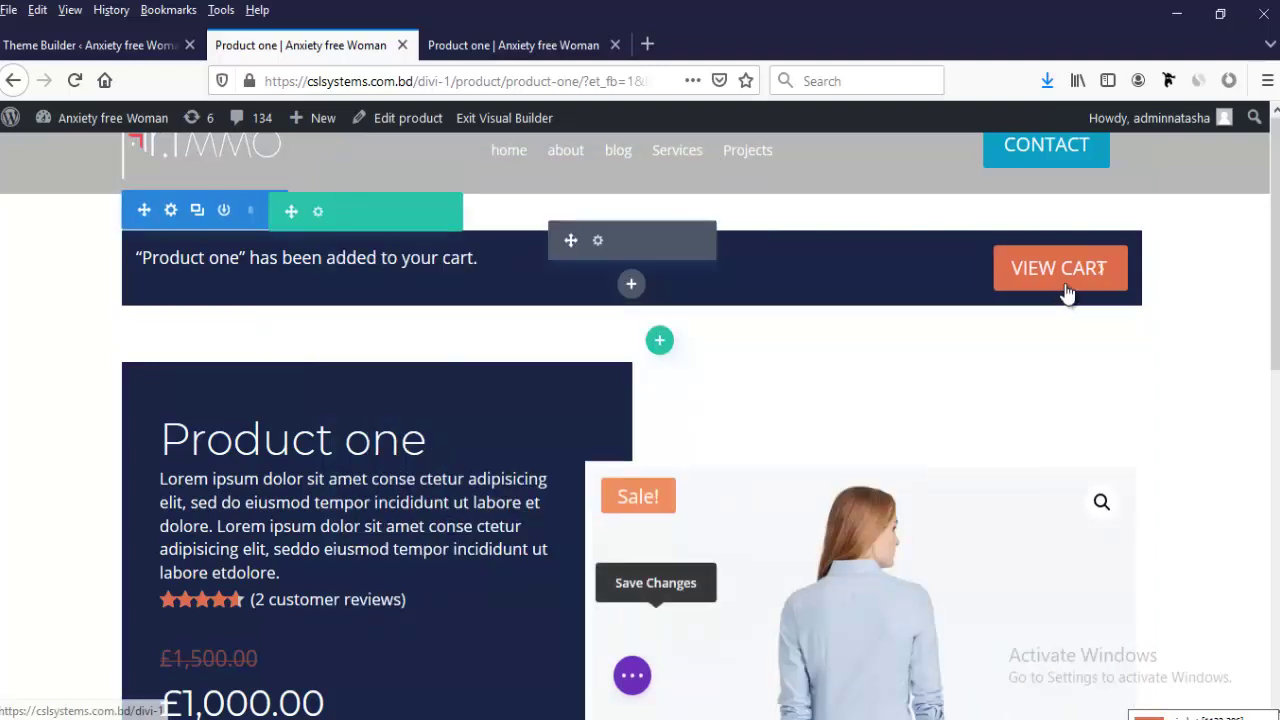
Step: Add a single-column row below the two-column product row, insert a Woo Reviews module in it, and save the module
{"action": "scroll", "coordinate": [534, 517], "scroll_direction": "down", "scroll_amount": 7}
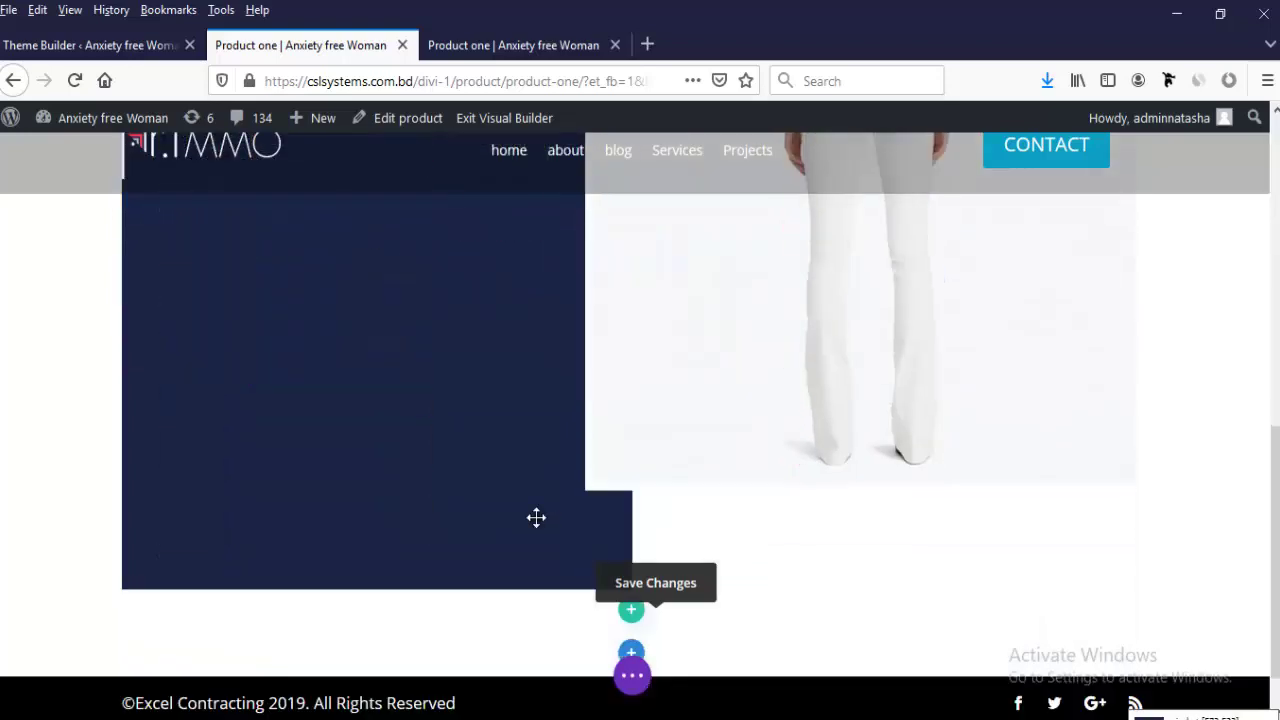
{"action": "scroll", "coordinate": [572, 500], "scroll_direction": "up", "scroll_amount": 6}
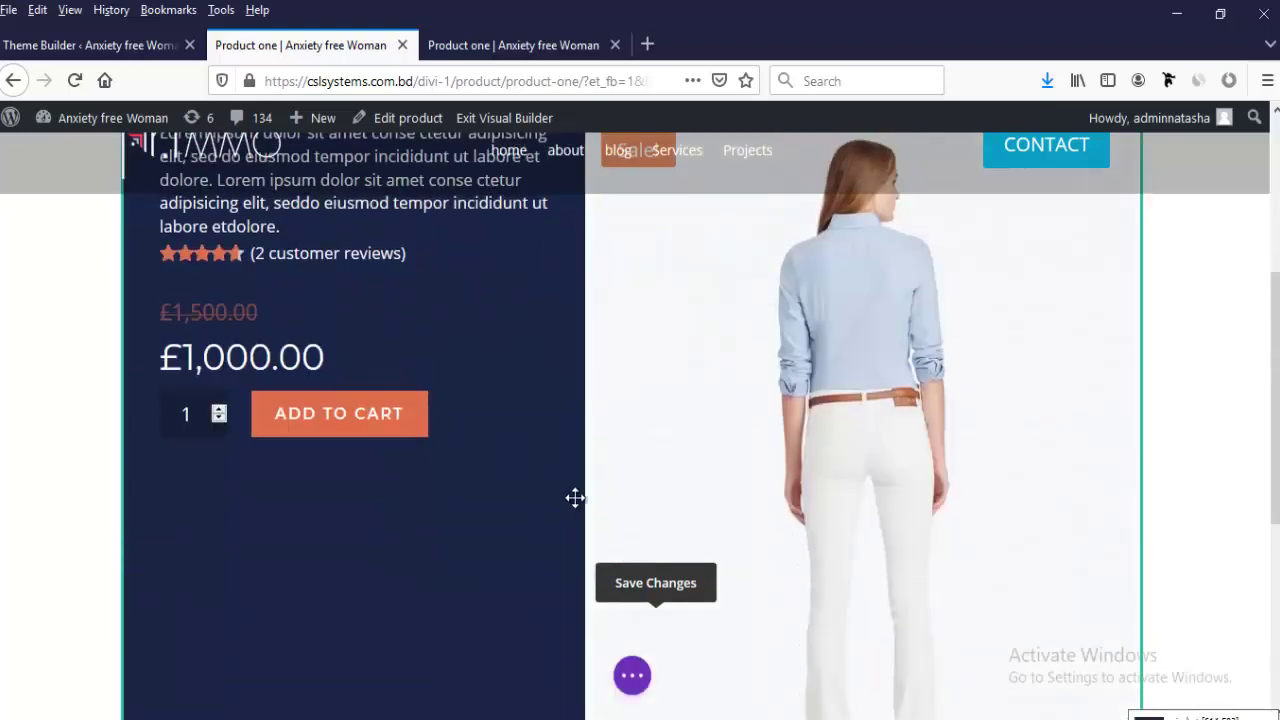
{"action": "scroll", "coordinate": [574, 499], "scroll_direction": "down", "scroll_amount": 3}
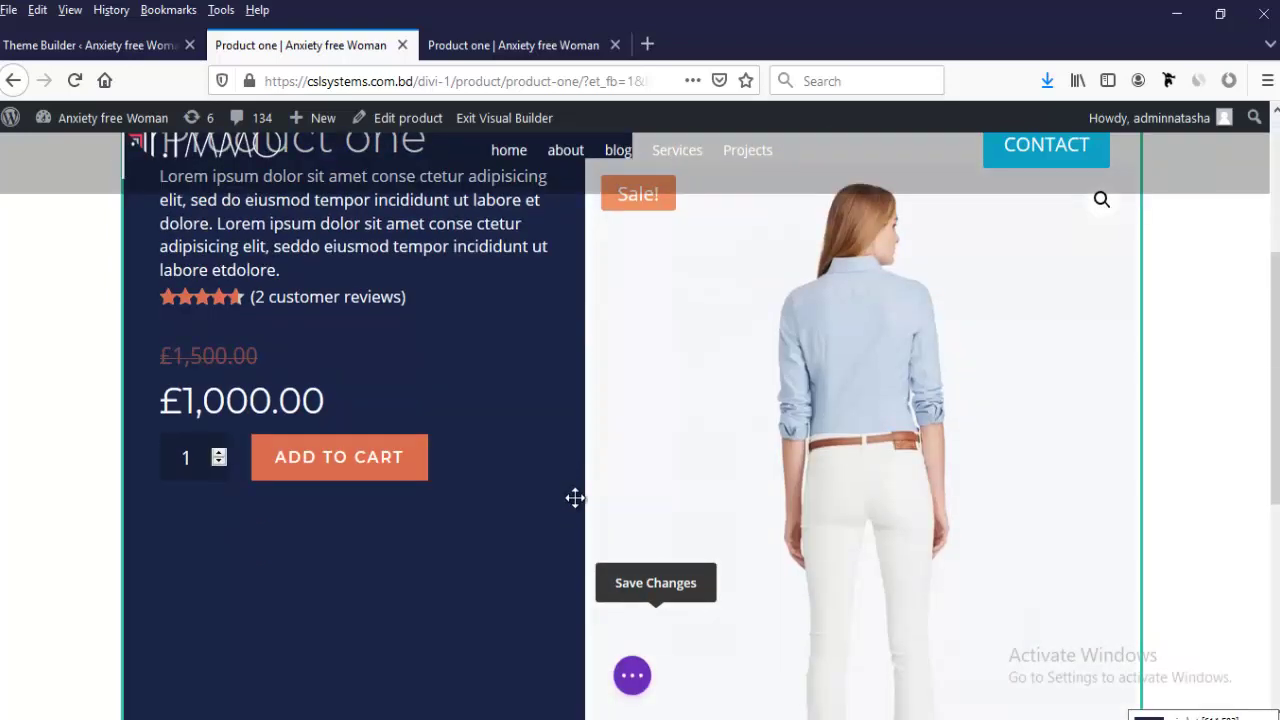
{"action": "scroll", "coordinate": [574, 497], "scroll_direction": "up", "scroll_amount": 2}
{"action": "scroll", "coordinate": [574, 497], "scroll_direction": "down", "scroll_amount": 6}
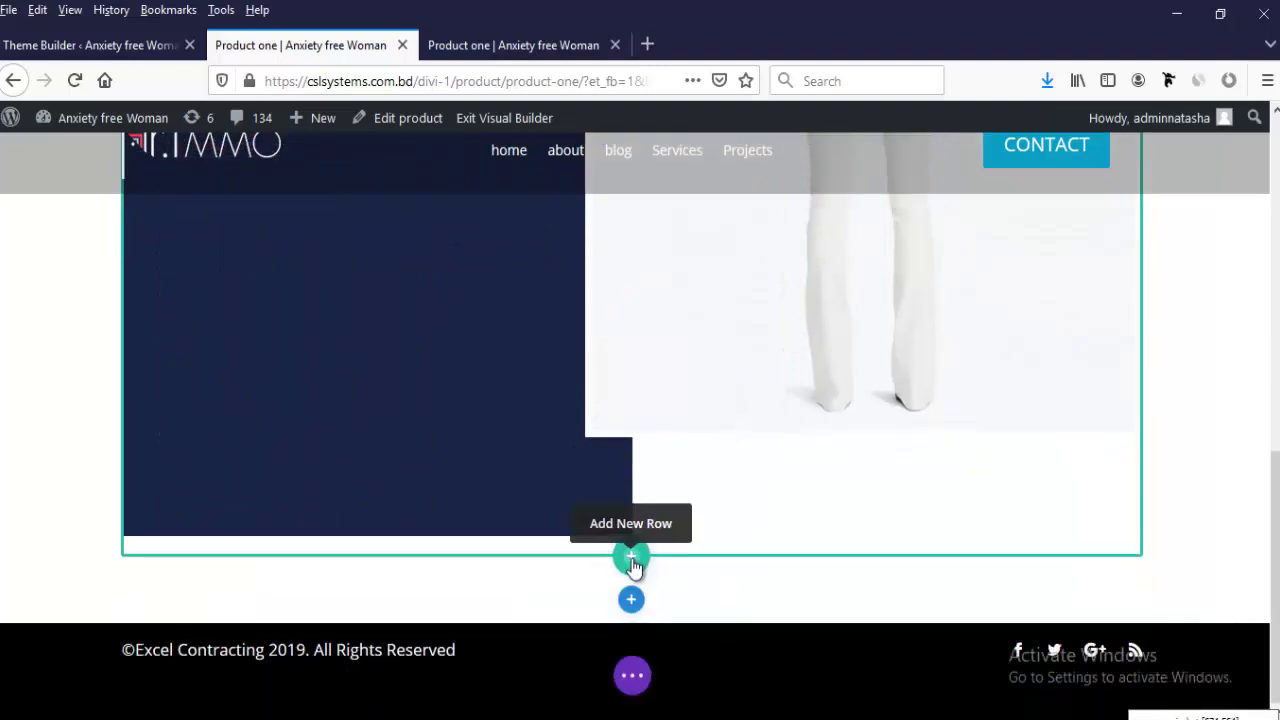
{"action": "left_click", "coordinate": [631, 558]}
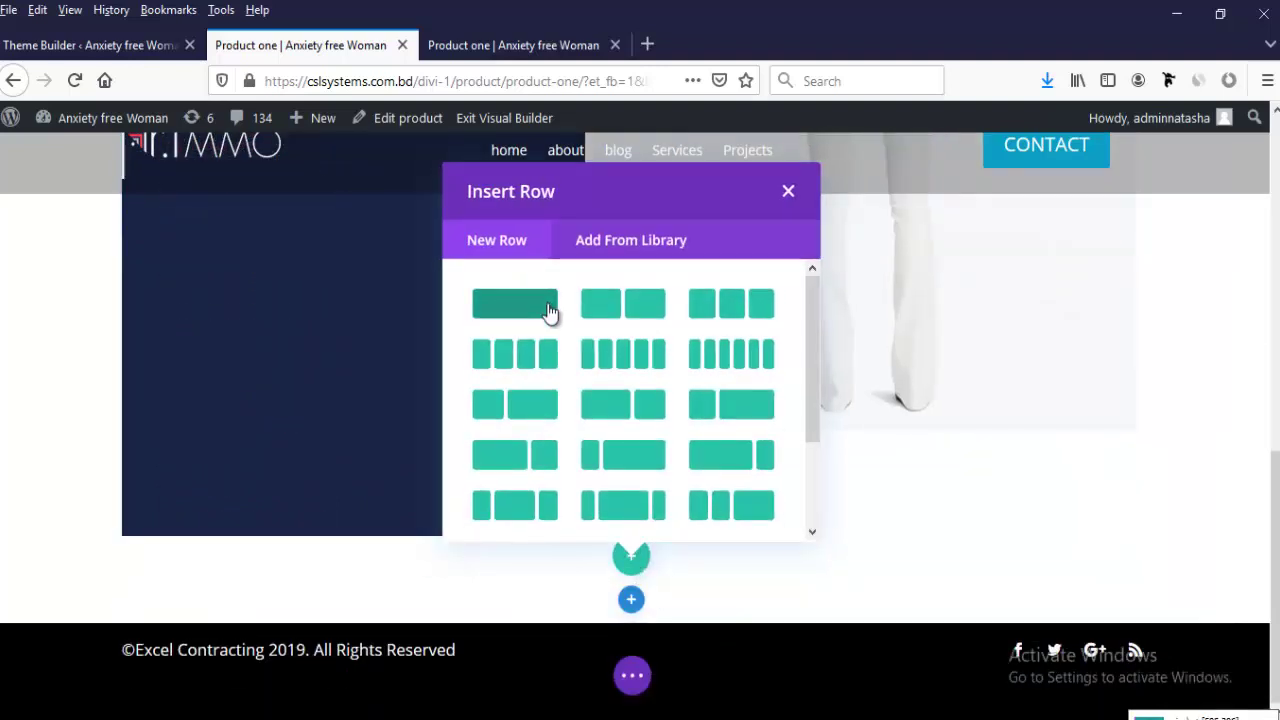
{"action": "left_click", "coordinate": [548, 312]}
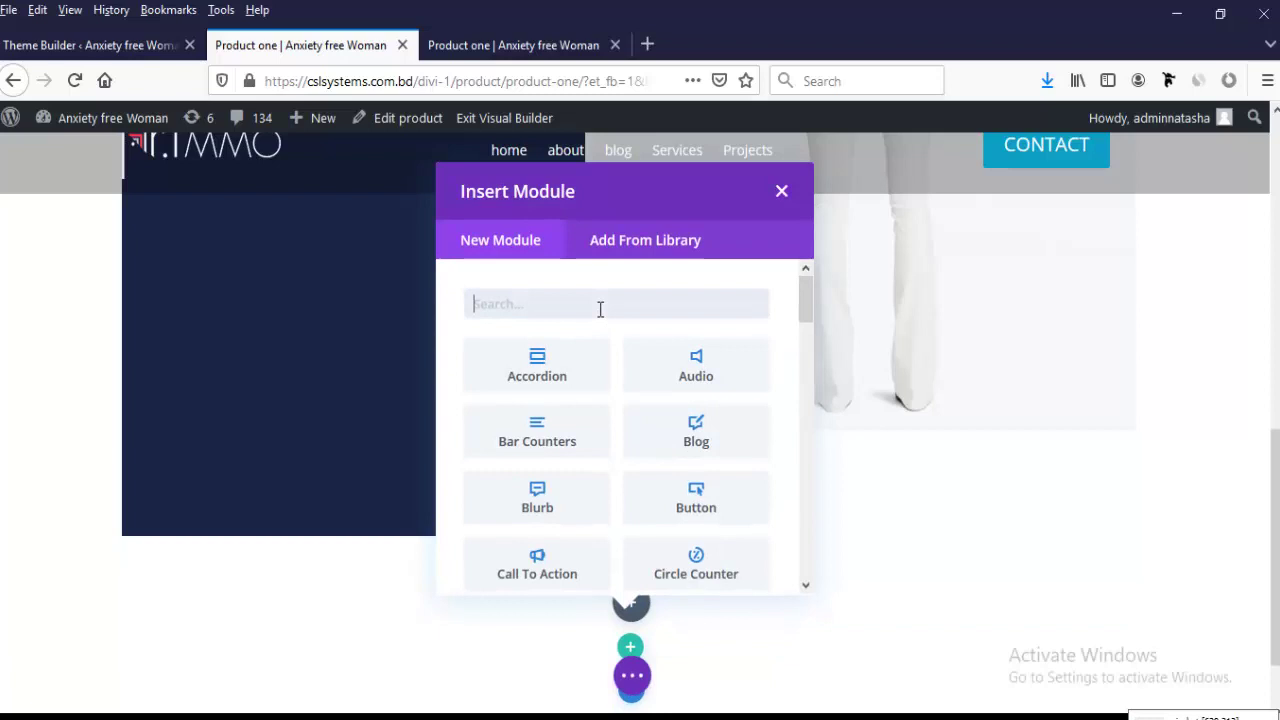
{"action": "type", "text": "woo"}
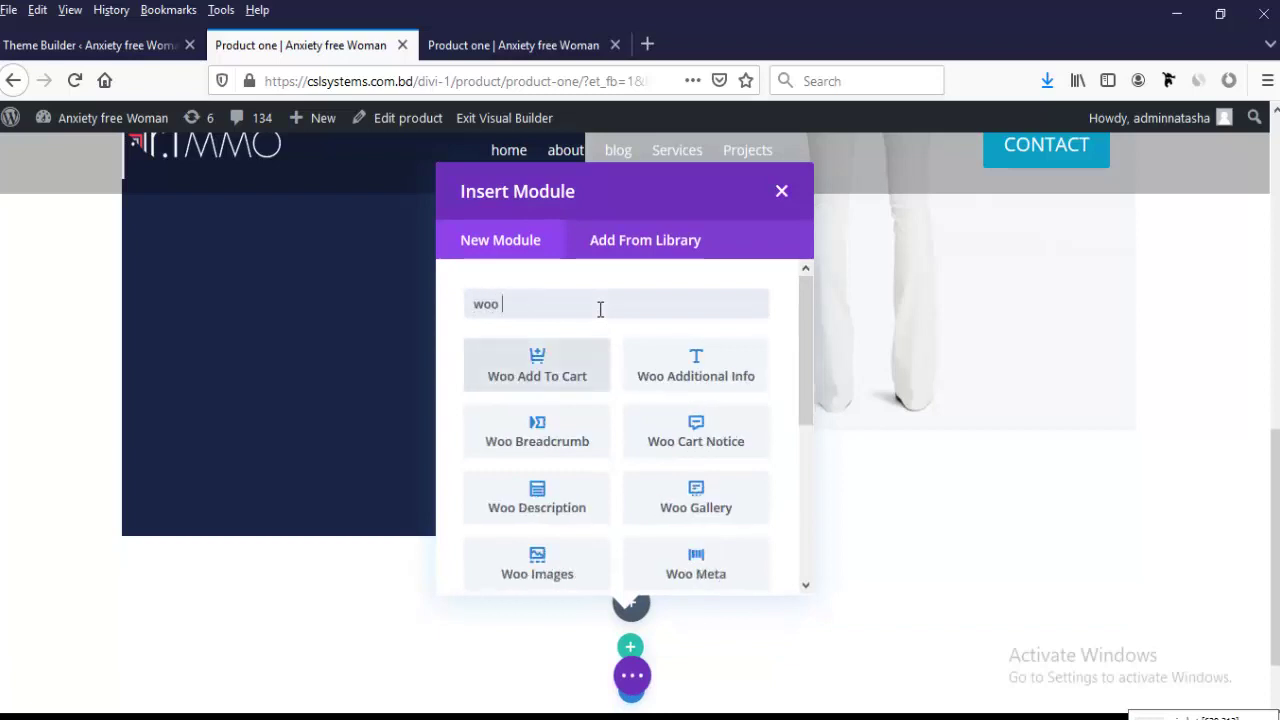
{"action": "type", "text": " re"}
{"action": "left_click", "coordinate": [734, 380]}
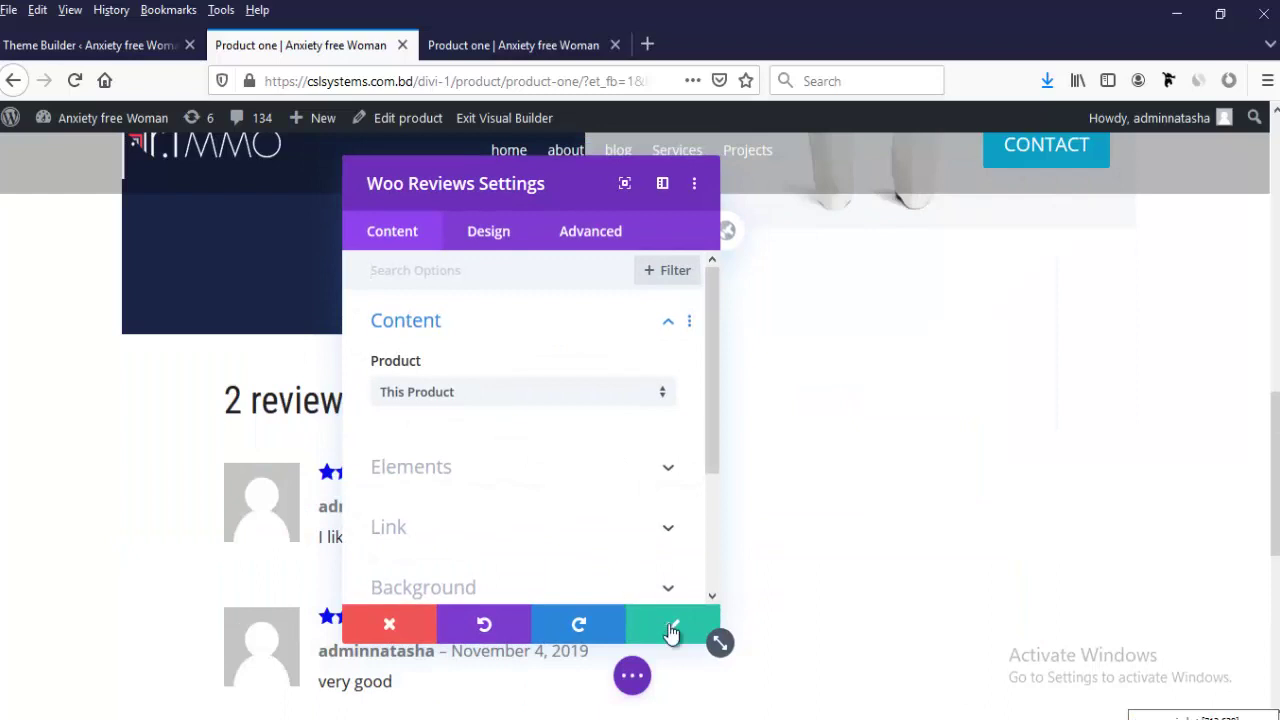
{"action": "left_click", "coordinate": [670, 632]}
Step: Set the Woo Reviews module's title text to the Montserrat font with Light weight
{"action": "scroll", "coordinate": [862, 486], "scroll_direction": "down", "scroll_amount": 5}
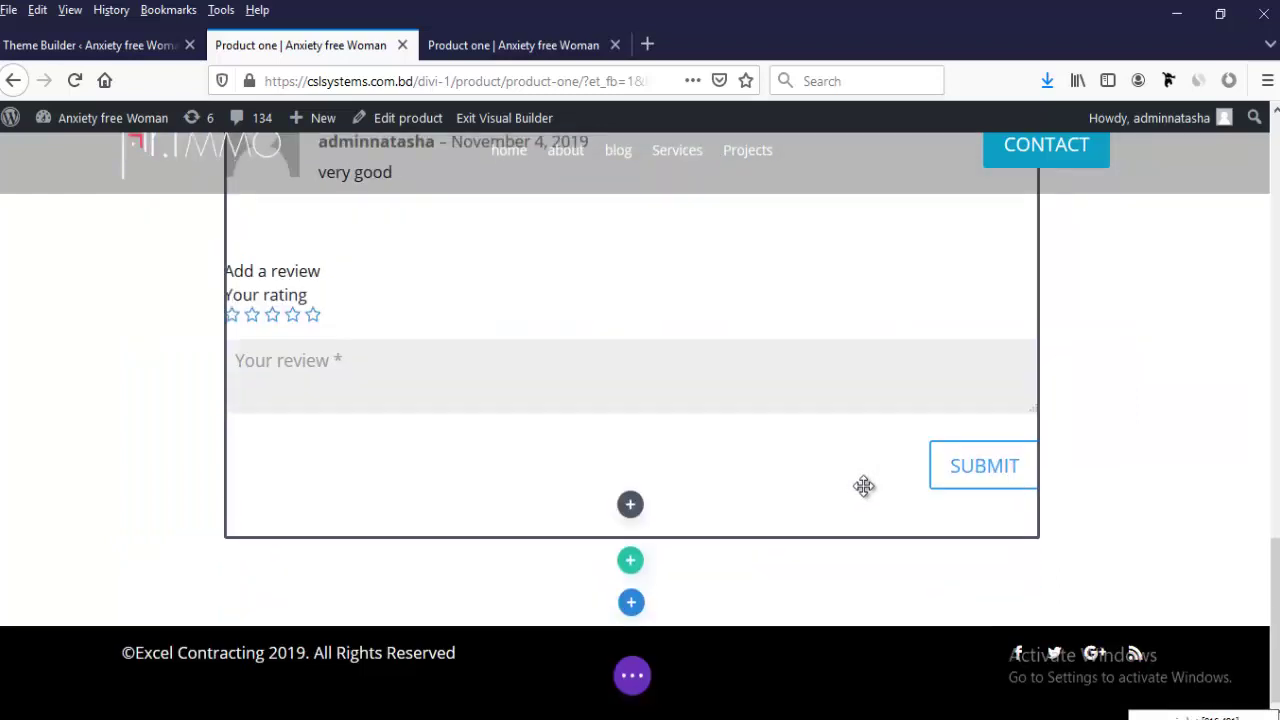
{"action": "scroll", "coordinate": [864, 486], "scroll_direction": "up", "scroll_amount": 5}
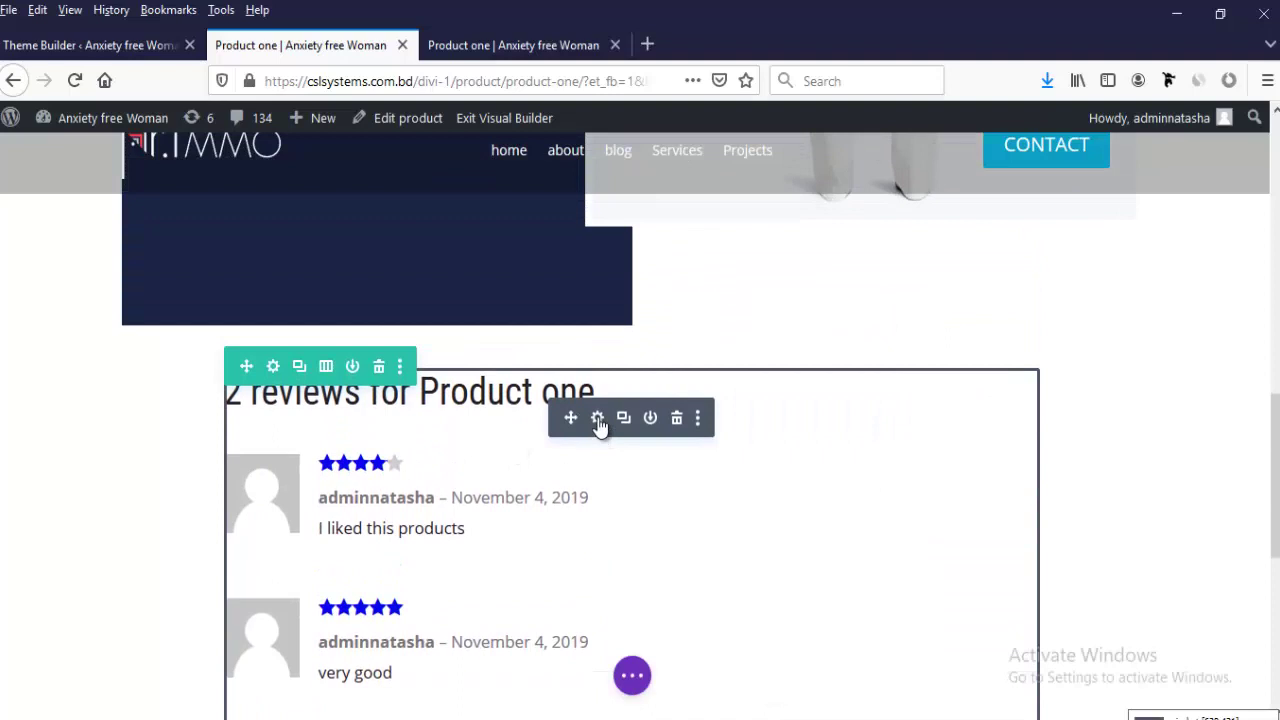
{"action": "left_click", "coordinate": [597, 418]}
{"action": "left_click_drag", "start_coordinate": [529, 180], "coordinate": [878, 203]}
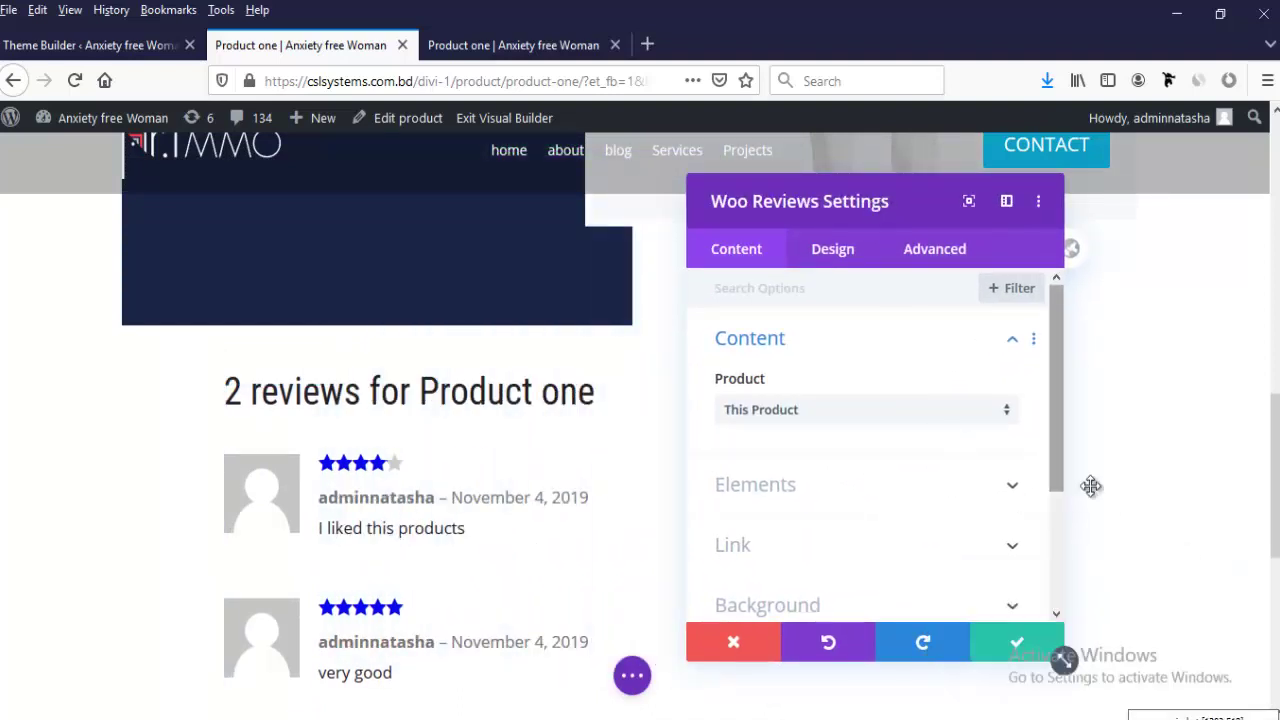
{"action": "left_click", "coordinate": [839, 259]}
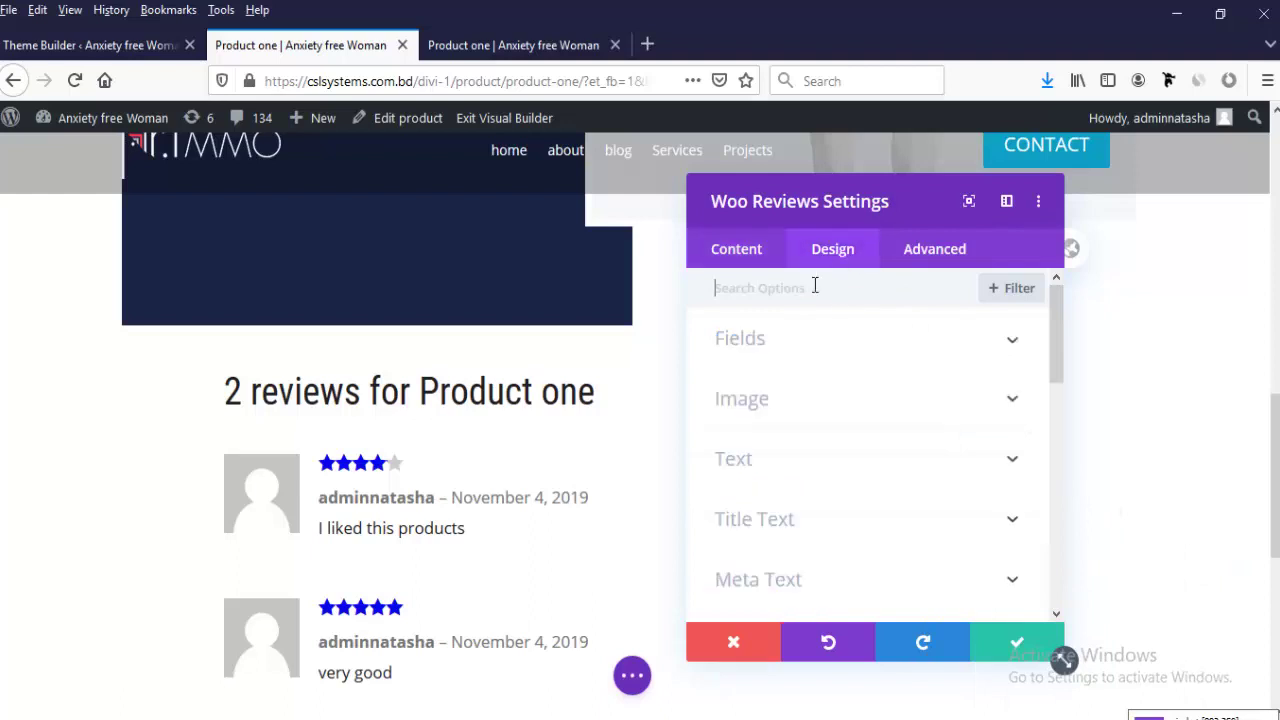
{"action": "left_click", "coordinate": [770, 522]}
{"action": "left_click", "coordinate": [760, 455]}
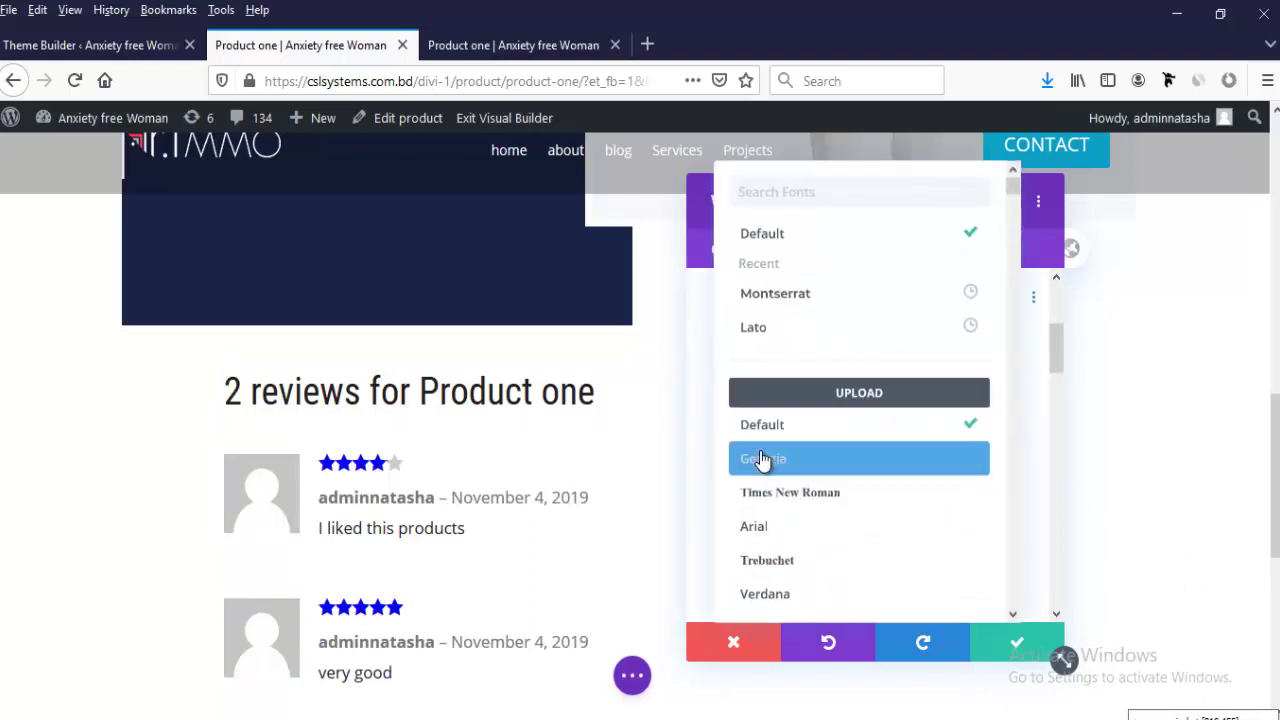
{"action": "left_click", "coordinate": [797, 304]}
{"action": "left_click", "coordinate": [763, 522]}
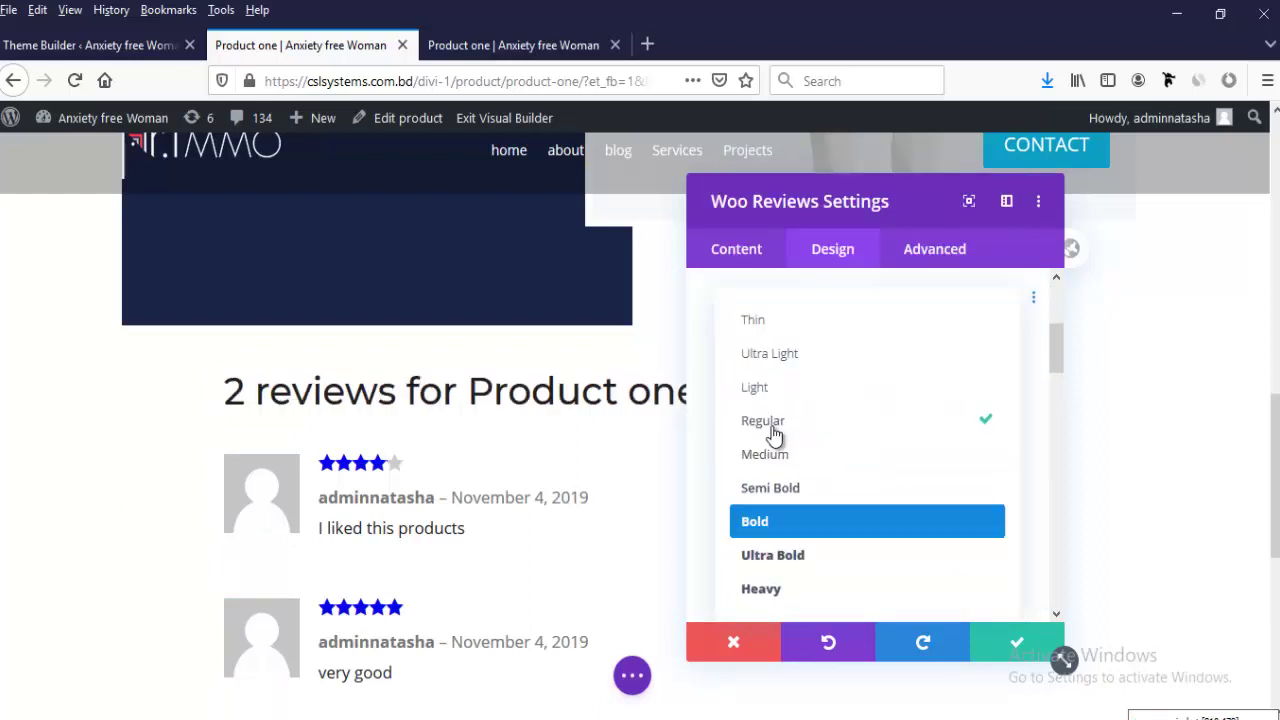
{"action": "left_click", "coordinate": [785, 395]}
{"action": "scroll", "coordinate": [808, 538], "scroll_direction": "down", "scroll_amount": 1}
{"action": "scroll", "coordinate": [850, 565], "scroll_direction": "down", "scroll_amount": 2}
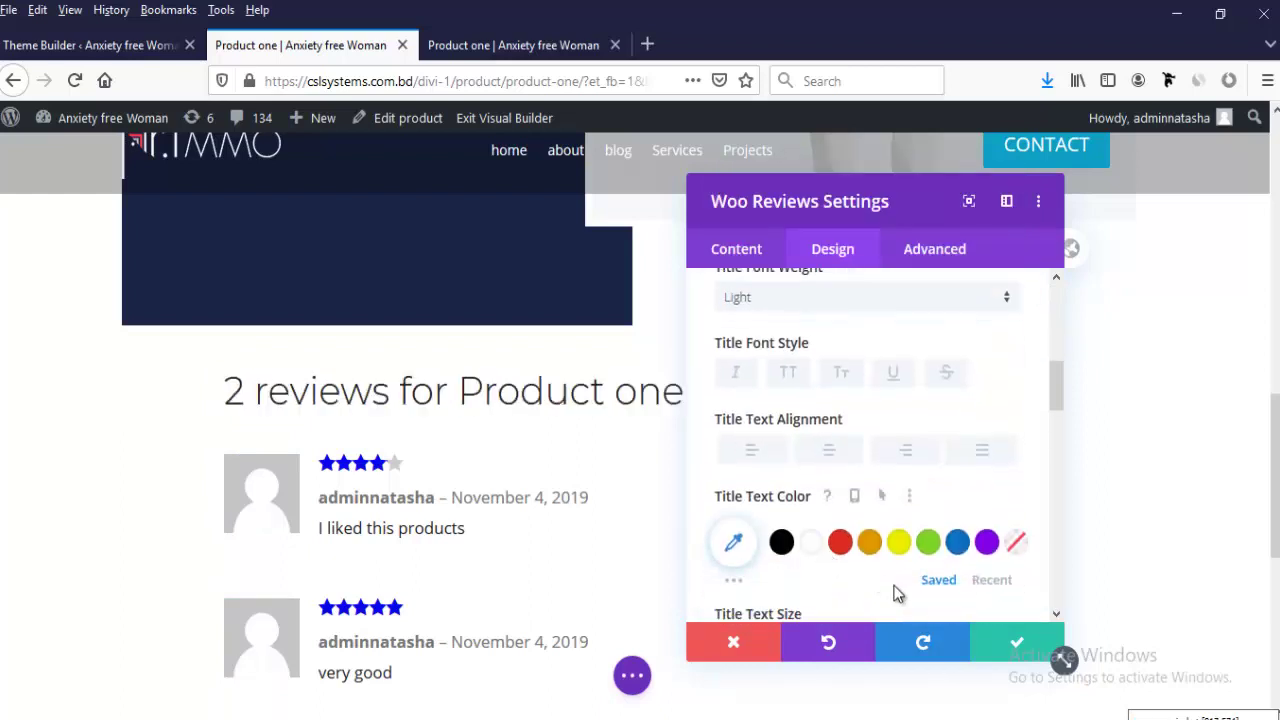
{"action": "scroll", "coordinate": [880, 560], "scroll_direction": "up", "scroll_amount": 4}
{"action": "left_click", "coordinate": [928, 420]}
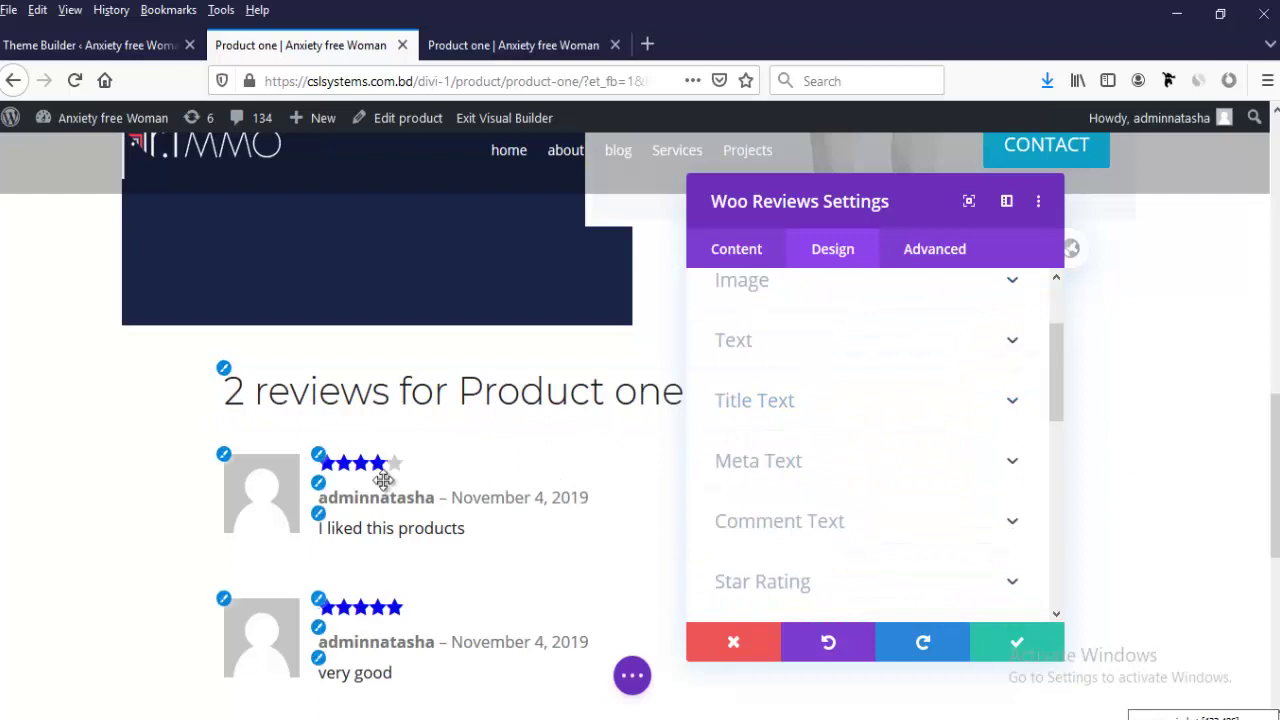
Step: Set the Woo Reviews star rating color to #de6d4c and try a four-star rating in the review form
{"action": "left_click", "coordinate": [790, 581]}
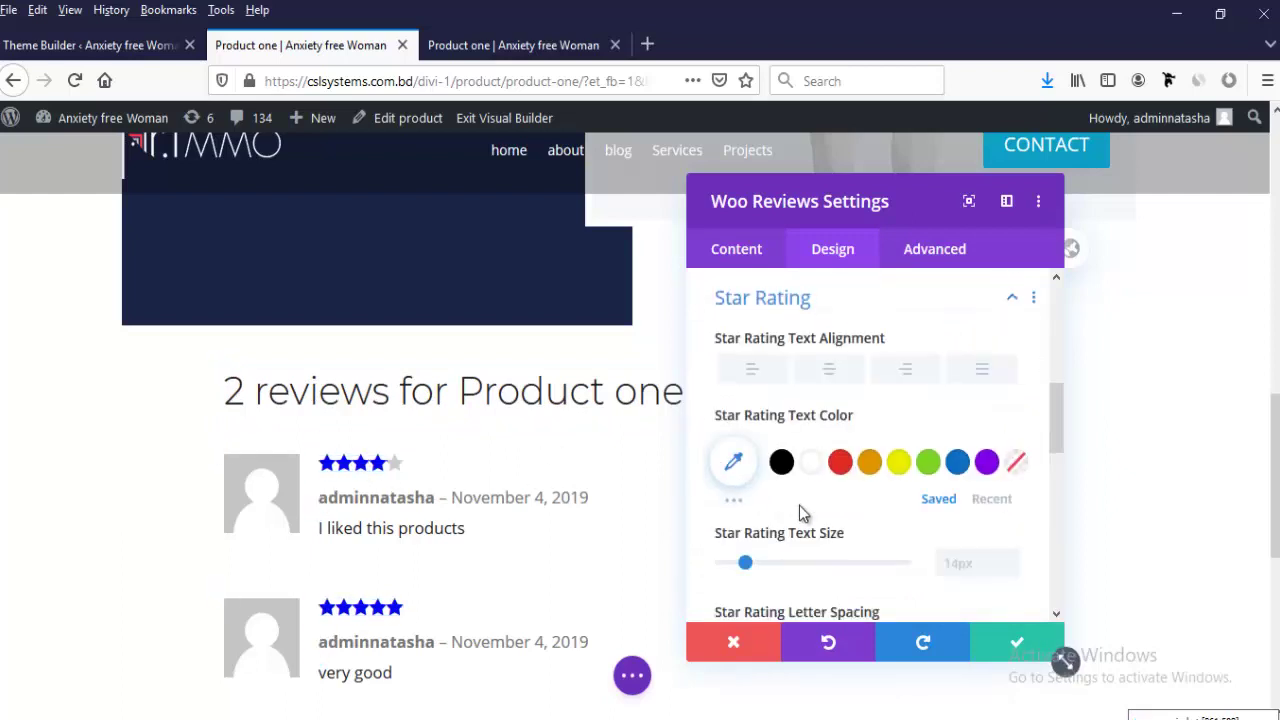
{"action": "scroll", "coordinate": [391, 383], "scroll_direction": "up", "scroll_amount": 5}
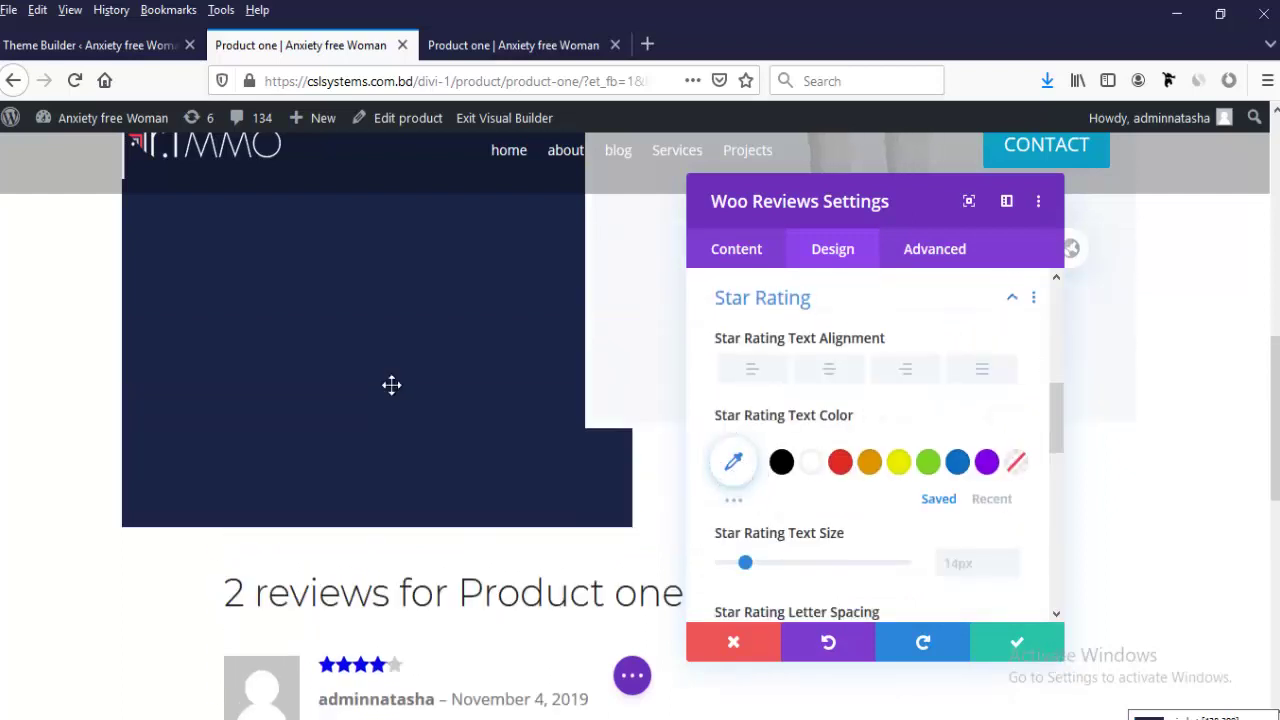
{"action": "scroll", "coordinate": [521, 487], "scroll_direction": "down", "scroll_amount": 5}
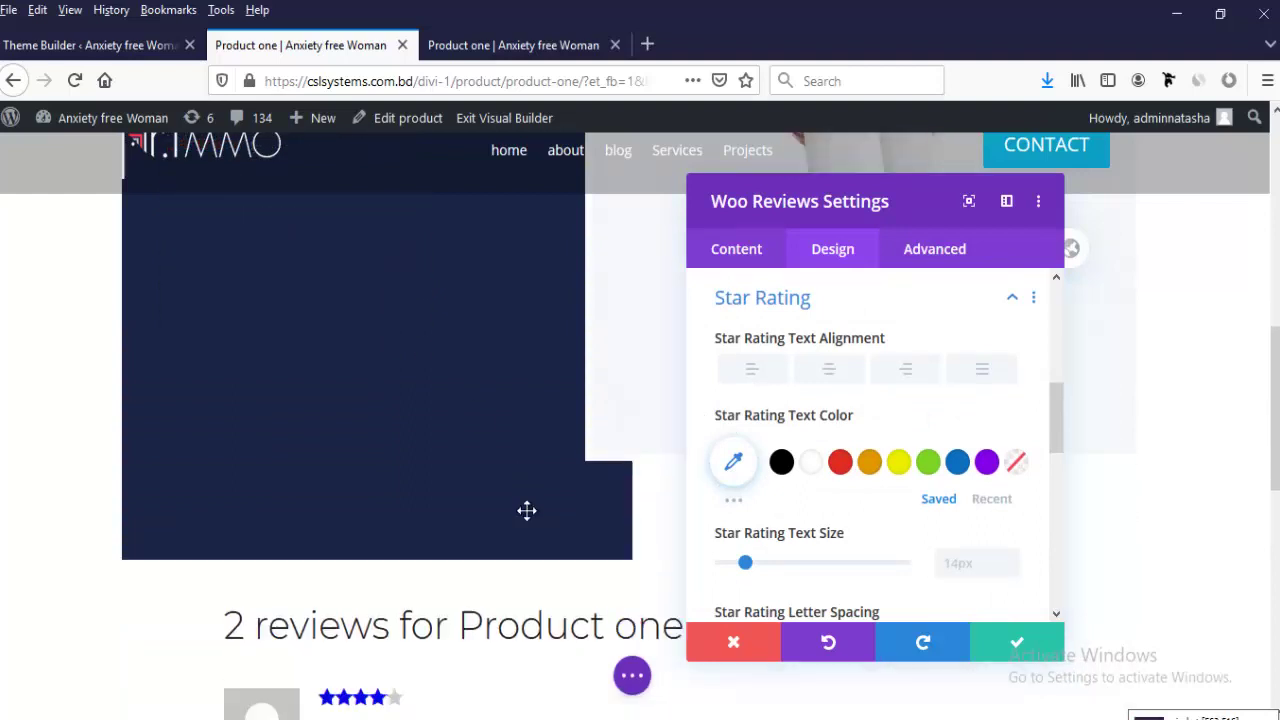
{"action": "left_click", "coordinate": [733, 461]}
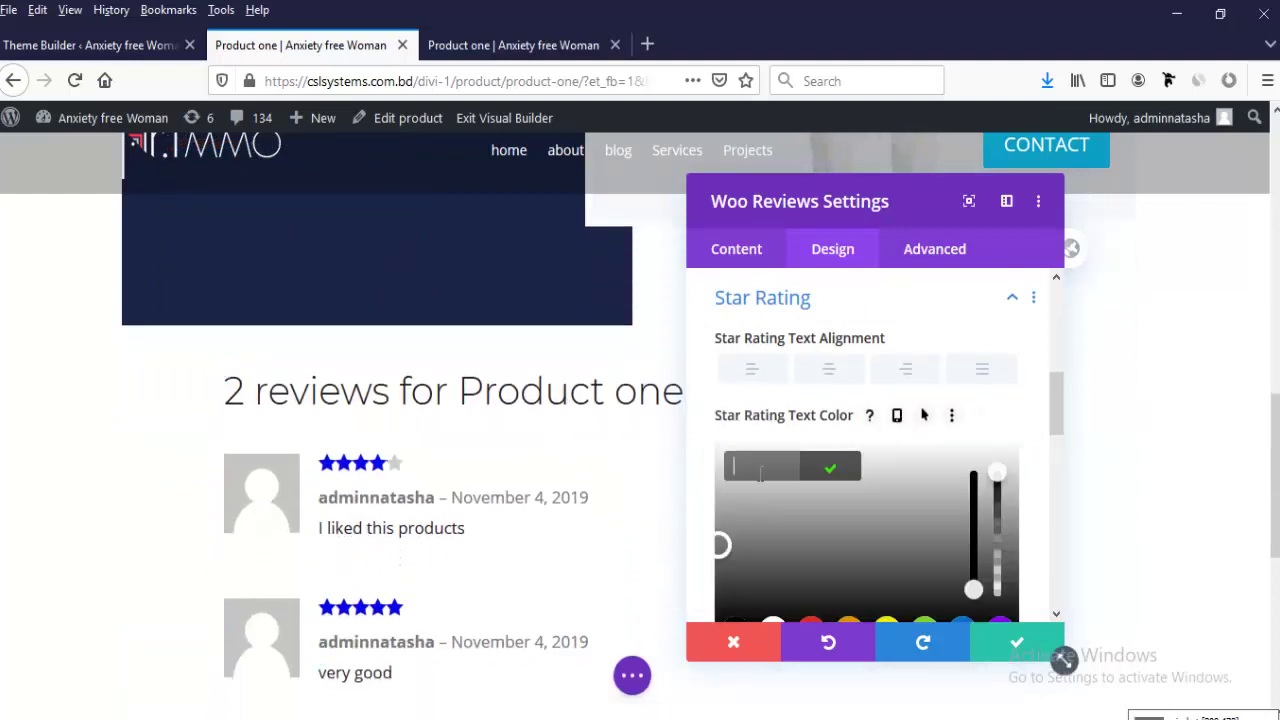
{"action": "type", "text": "#de6d4c"}
{"action": "scroll", "coordinate": [591, 506], "scroll_direction": "down", "scroll_amount": 3}
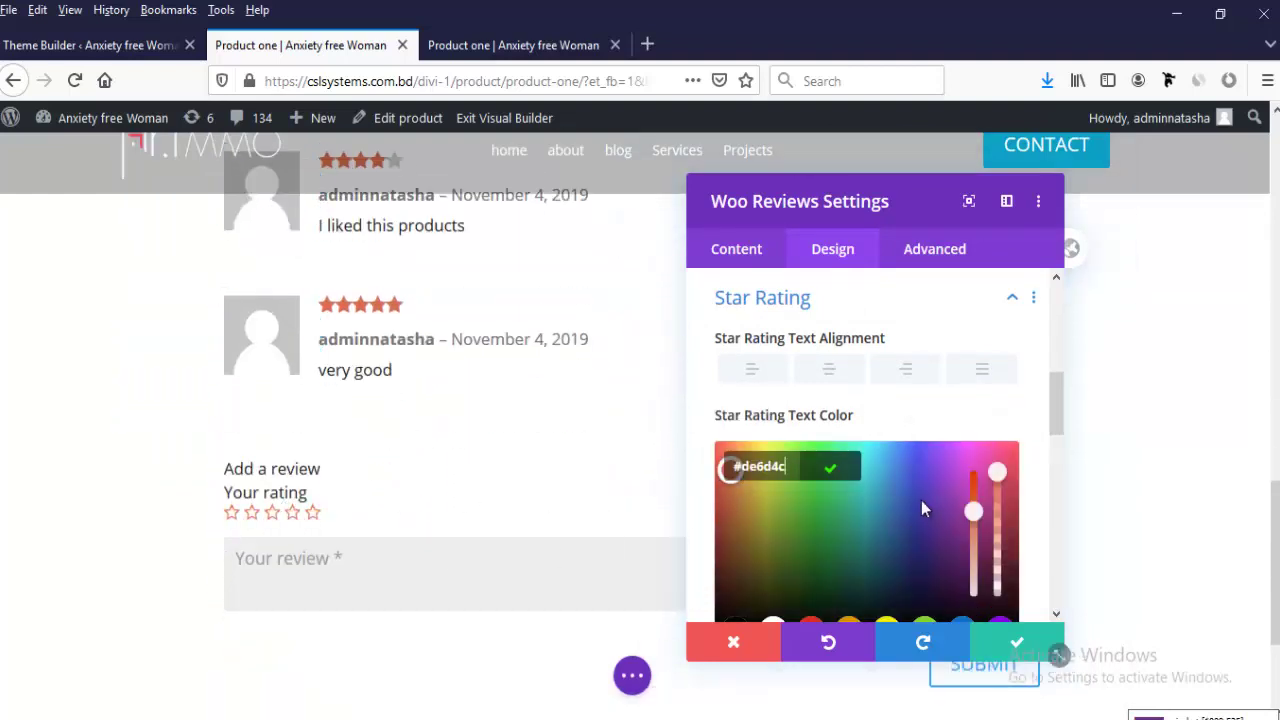
{"action": "left_click", "coordinate": [293, 513]}
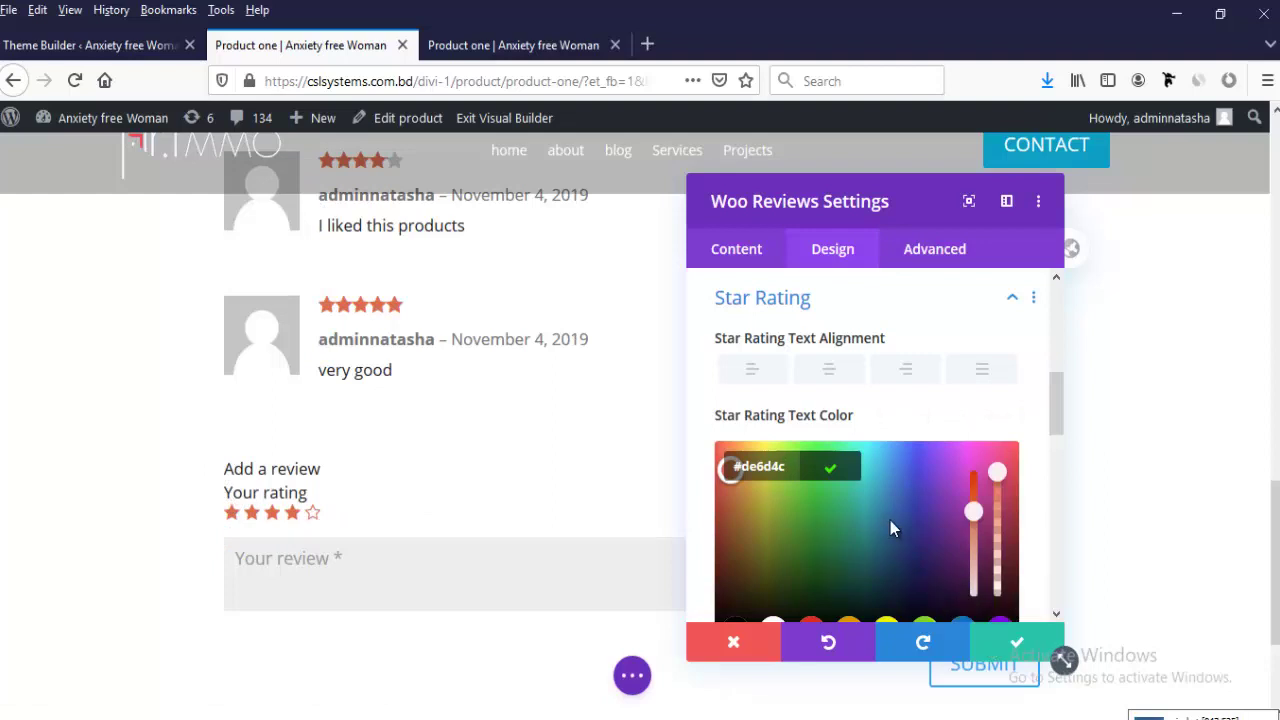
{"action": "scroll", "coordinate": [888, 525], "scroll_direction": "up", "scroll_amount": 3}
{"action": "left_click", "coordinate": [782, 597]}
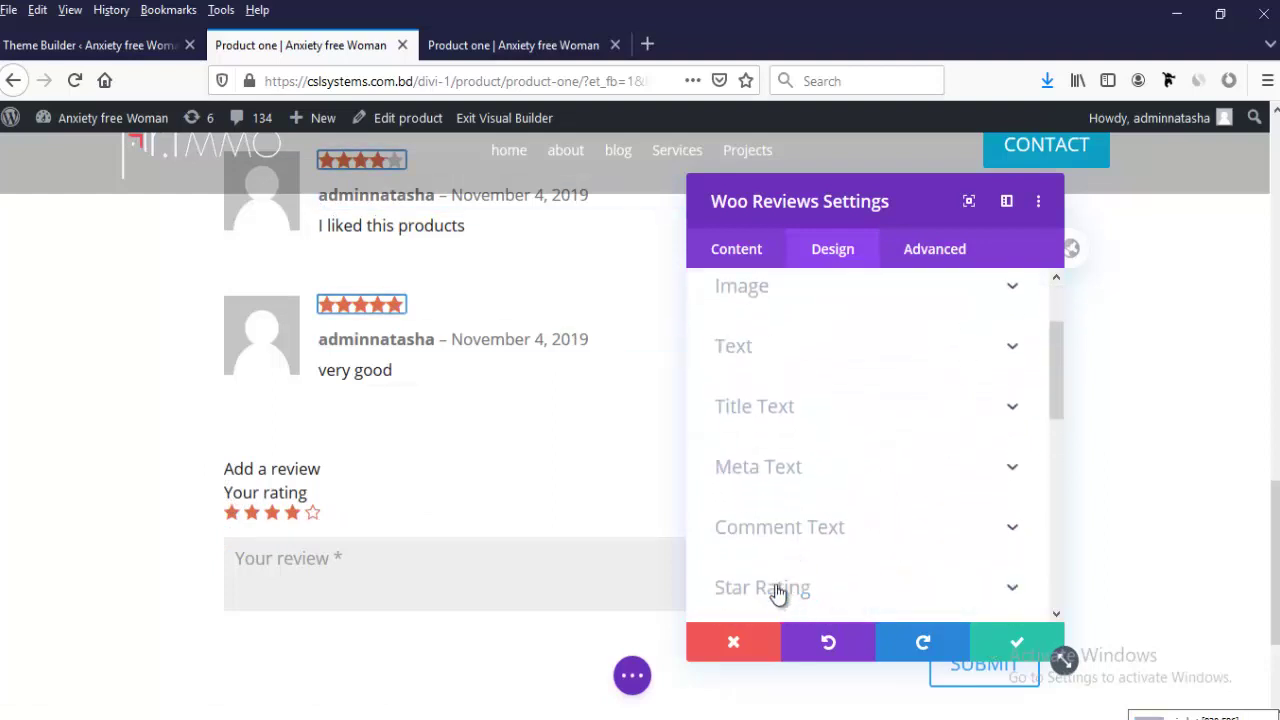
Step: Enable custom button styles for the Woo Reviews module and set the Submit button's background to #de6d4c
{"action": "scroll", "coordinate": [772, 573], "scroll_direction": "down", "scroll_amount": 4}
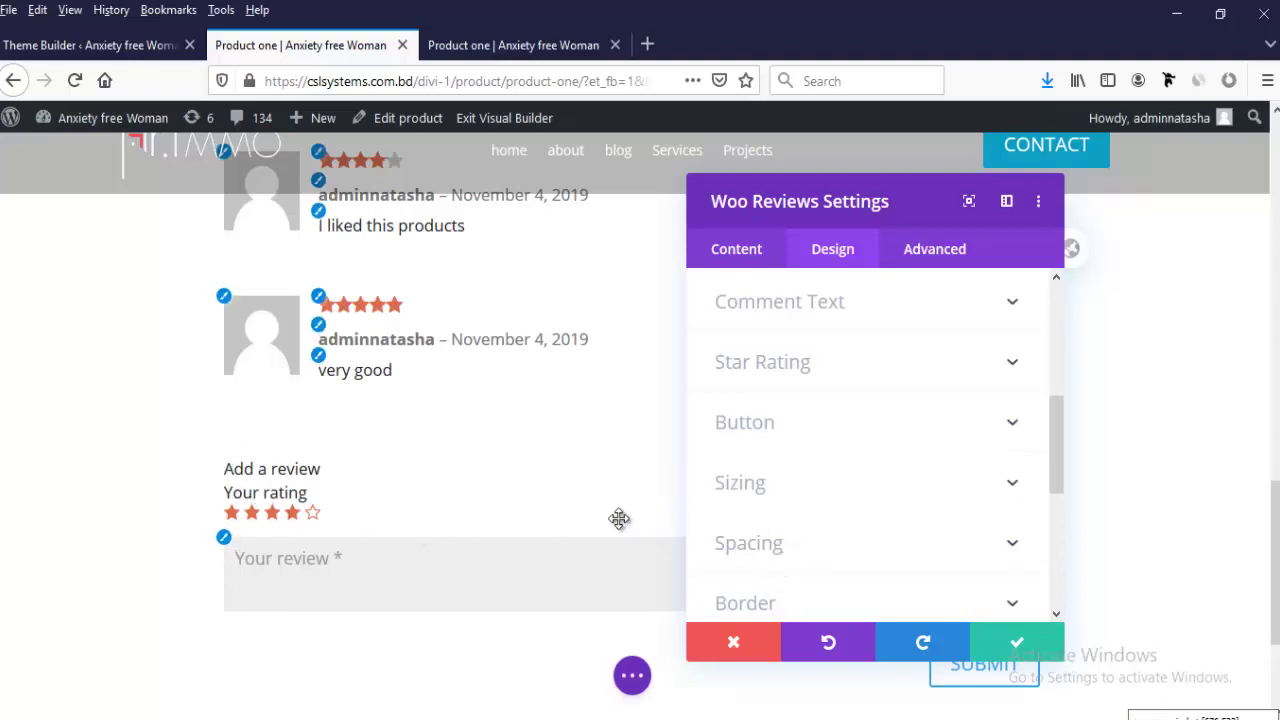
{"action": "left_click_drag", "start_coordinate": [864, 213], "coordinate": [243, 203]}
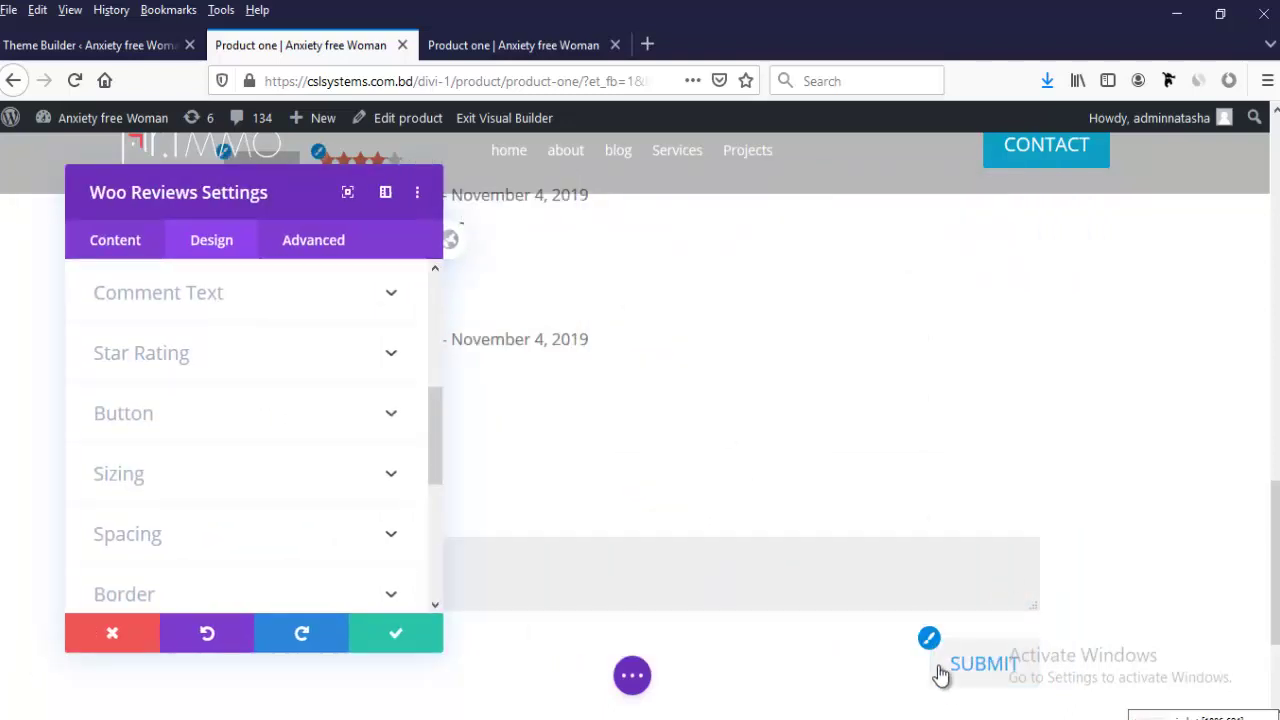
{"action": "scroll", "coordinate": [162, 485], "scroll_direction": "down", "scroll_amount": 1}
{"action": "left_click", "coordinate": [123, 329]}
{"action": "left_click", "coordinate": [125, 383]}
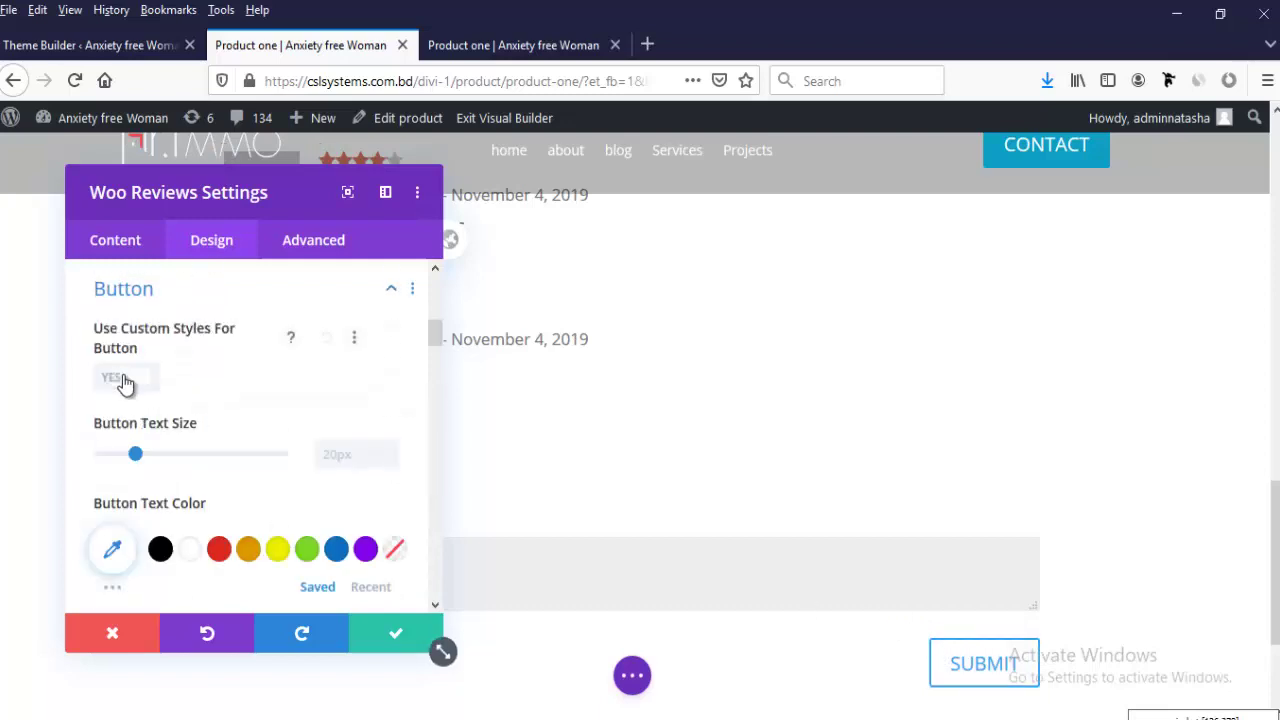
{"action": "scroll", "coordinate": [220, 530], "scroll_direction": "down", "scroll_amount": 2}
{"action": "left_click", "coordinate": [246, 549]}
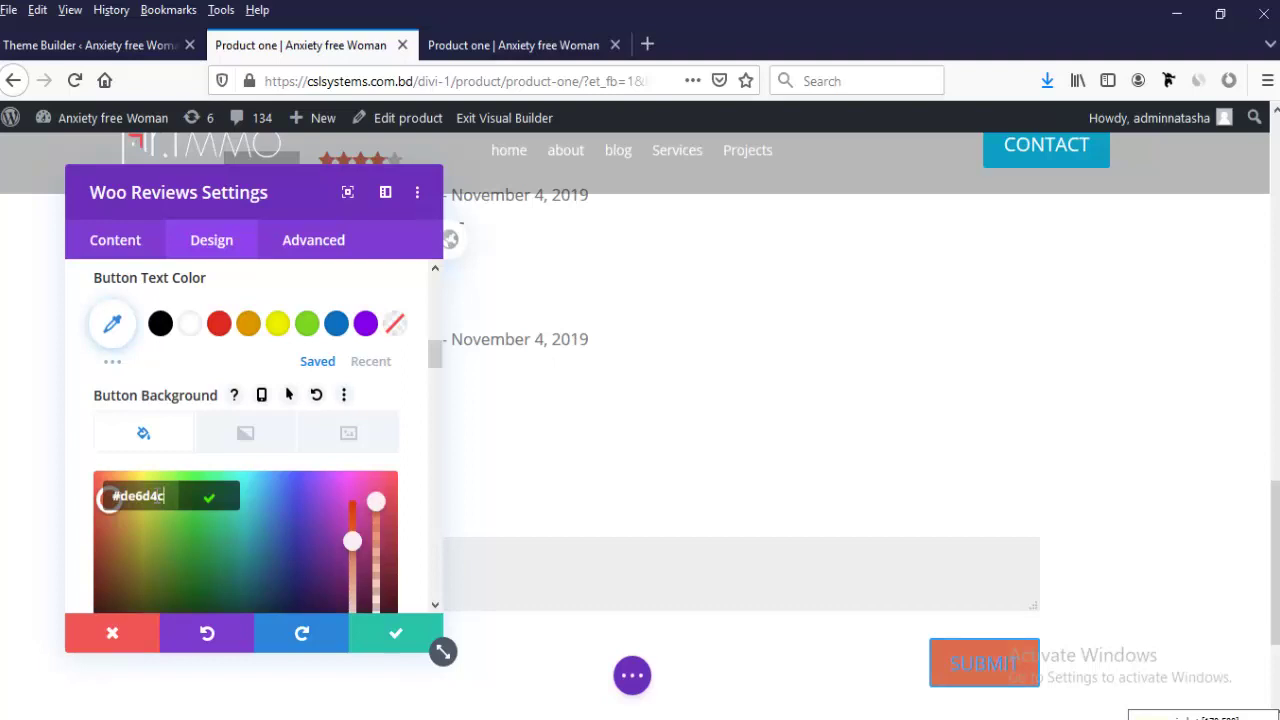
Step: Make the Submit button's text white and close the Woo Reviews settings, keeping the changes
{"action": "left_click", "coordinate": [186, 336]}
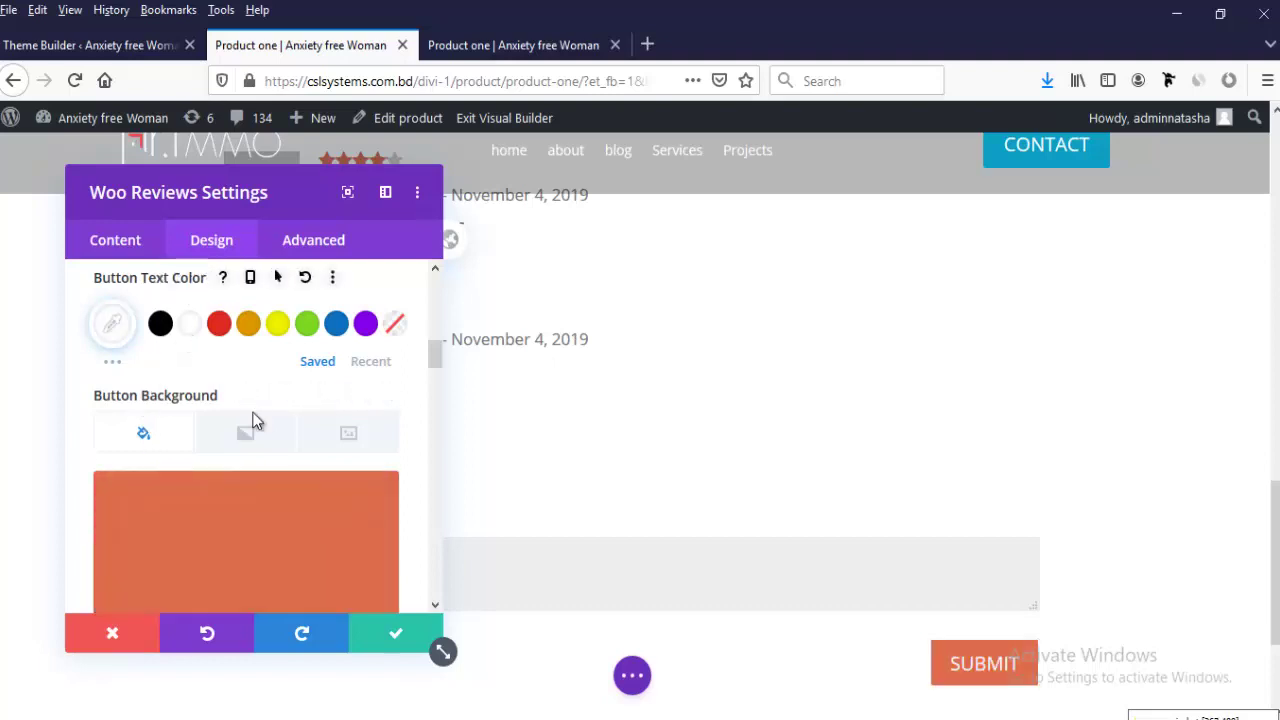
{"action": "scroll", "coordinate": [345, 576], "scroll_direction": "down", "scroll_amount": 4}
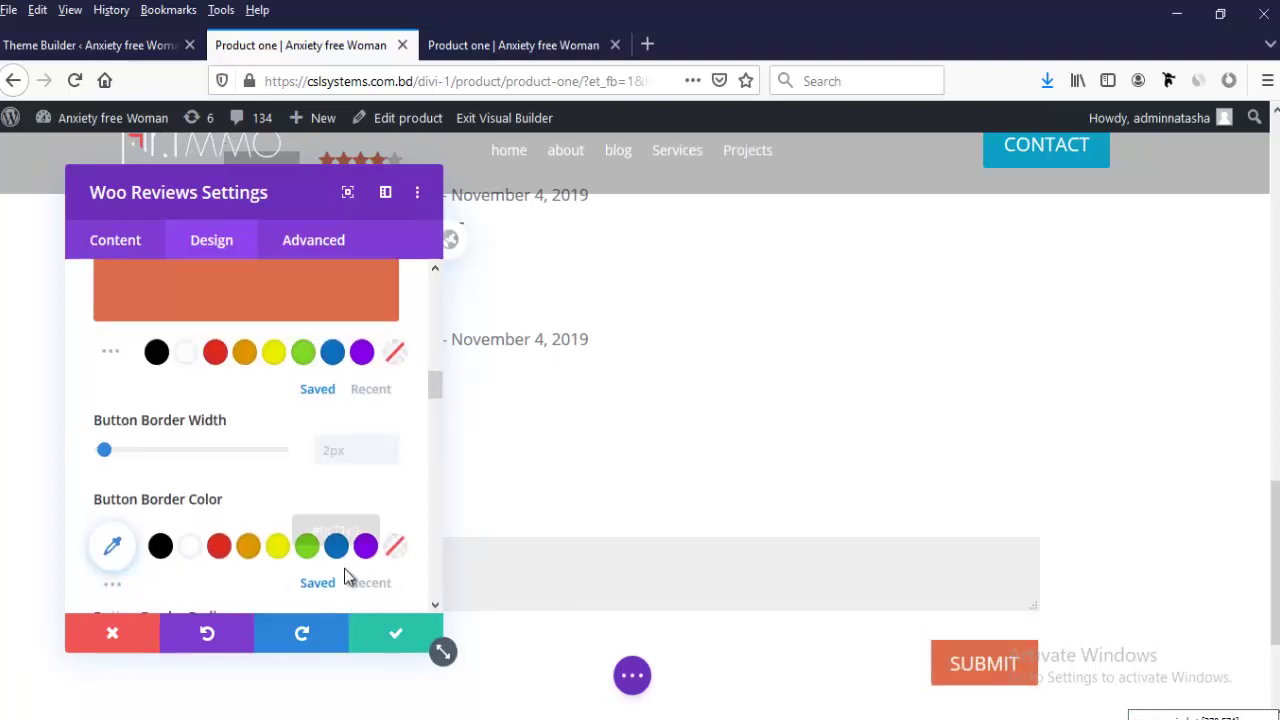
{"action": "left_click_drag", "start_coordinate": [282, 194], "coordinate": [963, 203]}
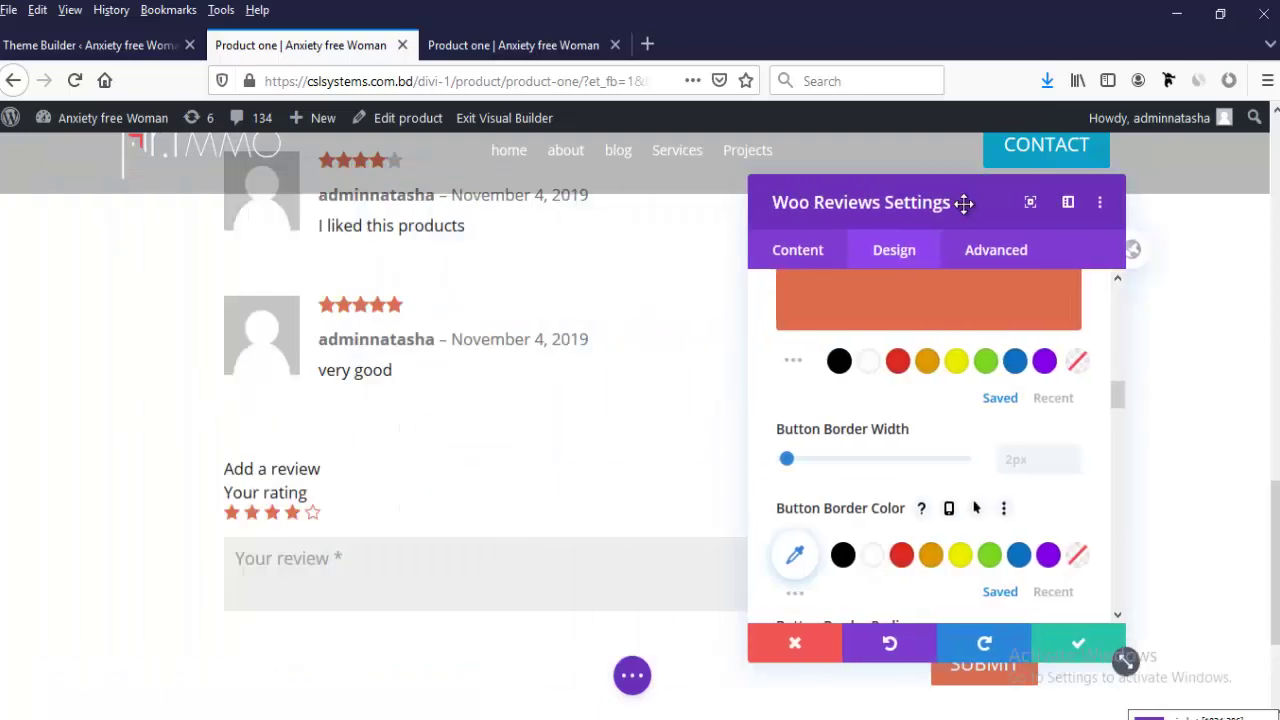
{"action": "key", "text": "Escape"}
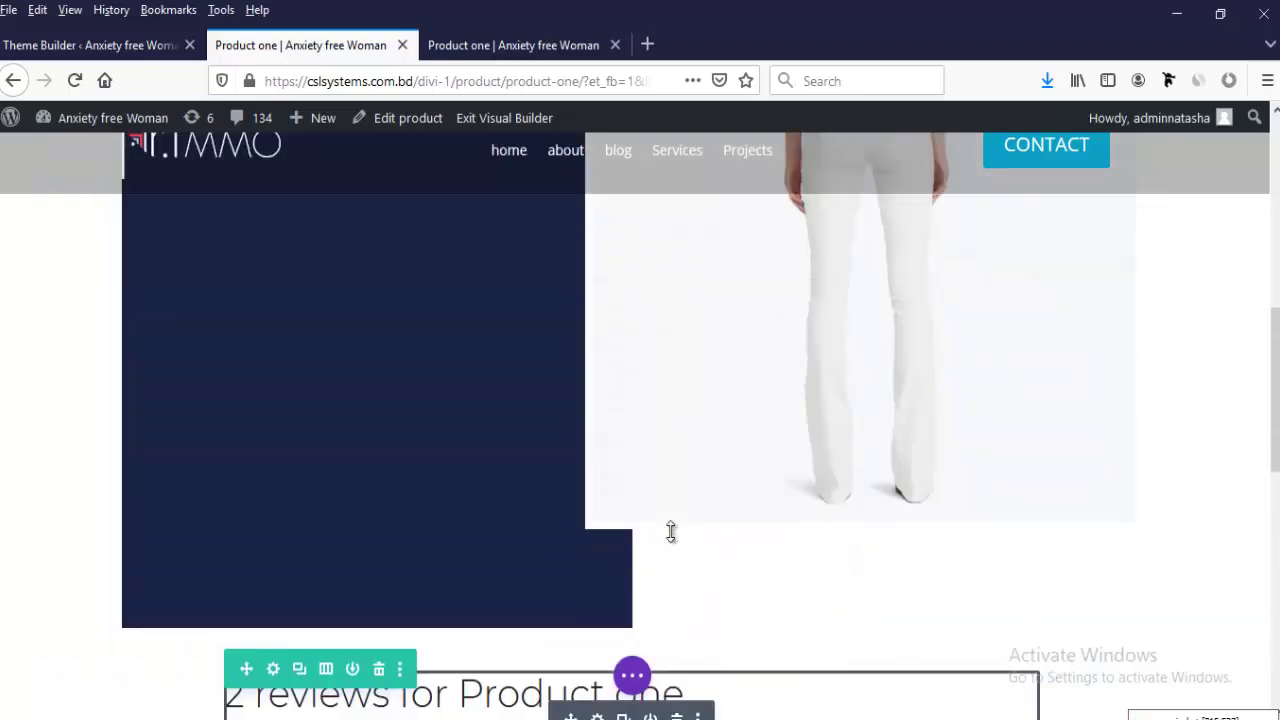
Step: Add a single-column row below the reviews row, insert a Woo Related Product module in it, and save the module
{"action": "scroll", "coordinate": [671, 531], "scroll_direction": "down", "scroll_amount": 5}
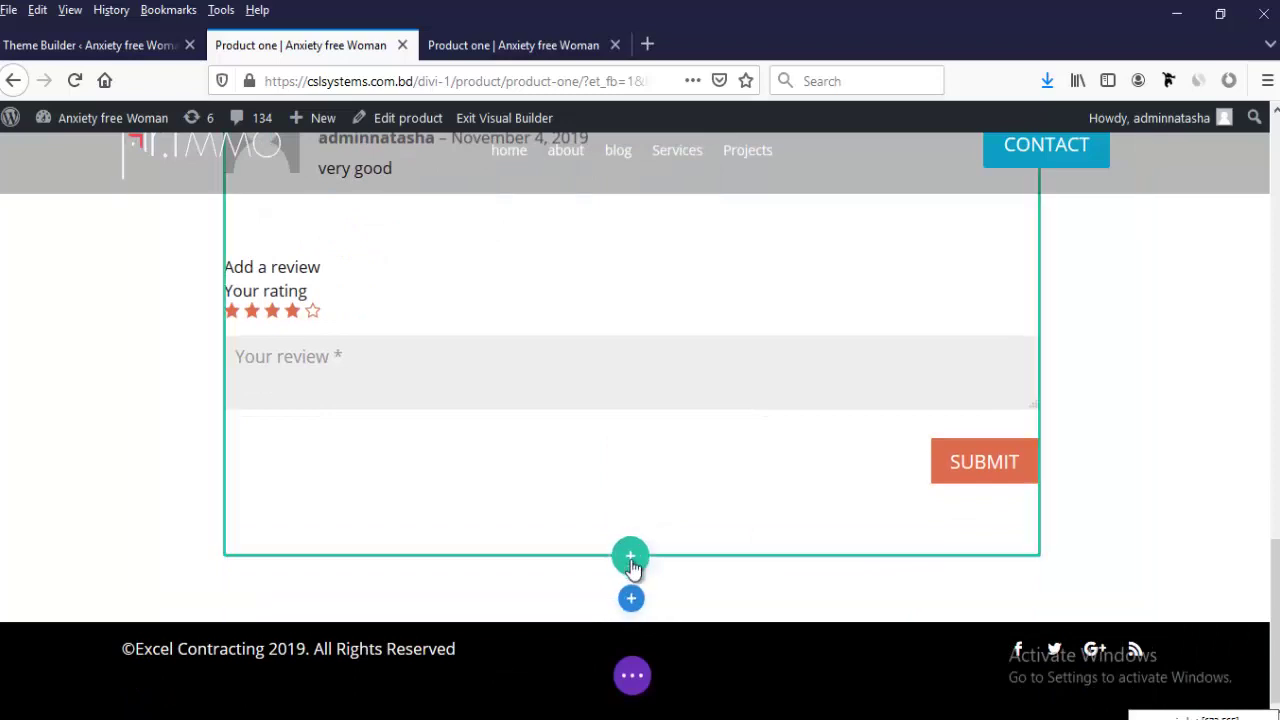
{"action": "left_click", "coordinate": [631, 559]}
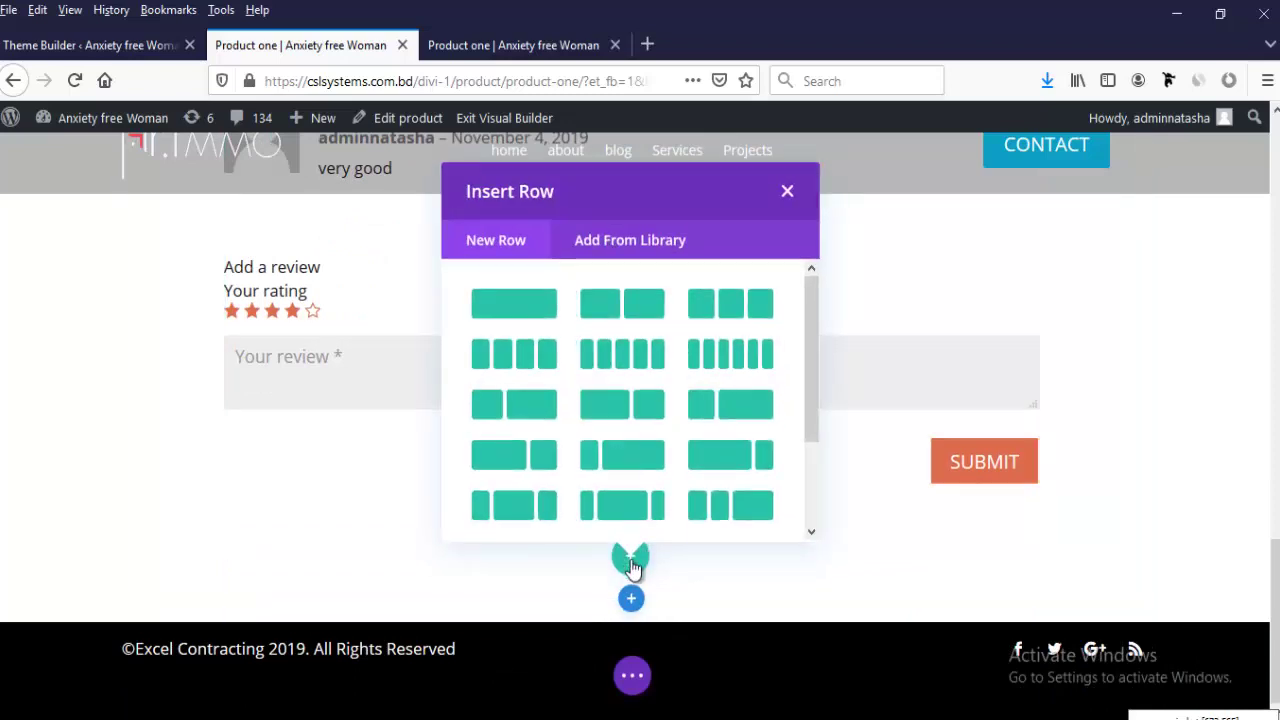
{"action": "left_click", "coordinate": [535, 314]}
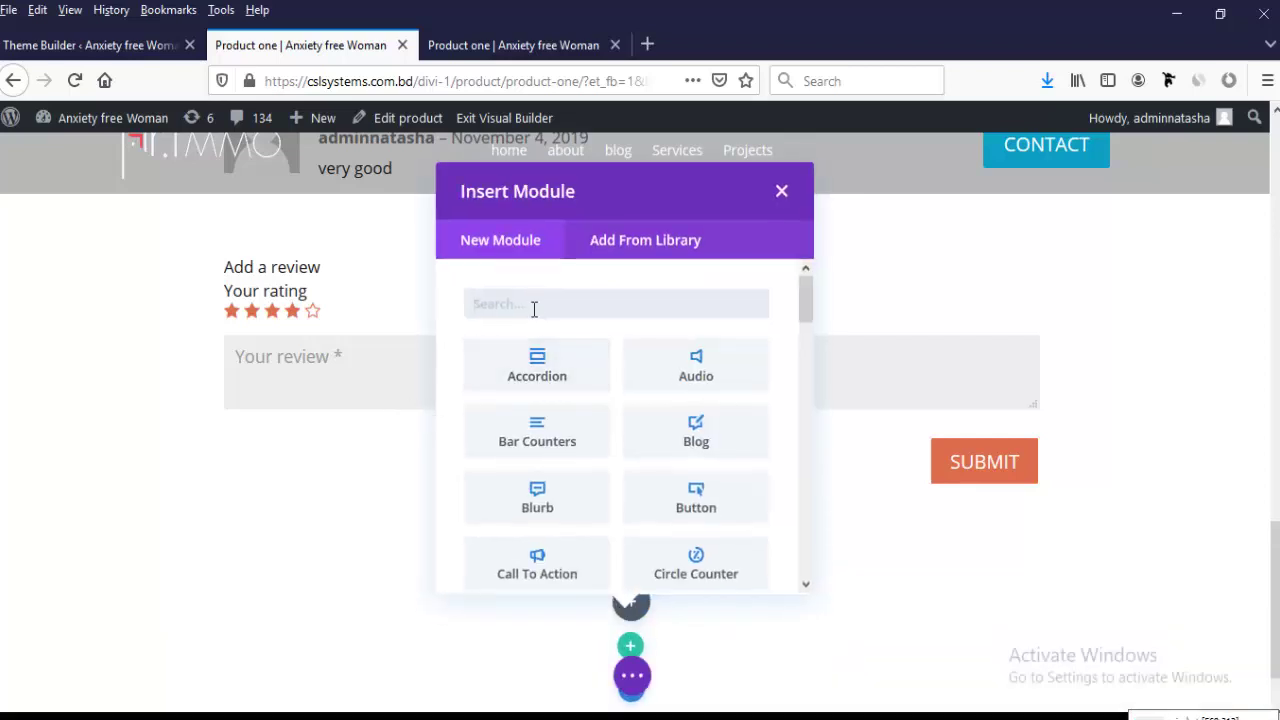
{"action": "type", "text": "woo re"}
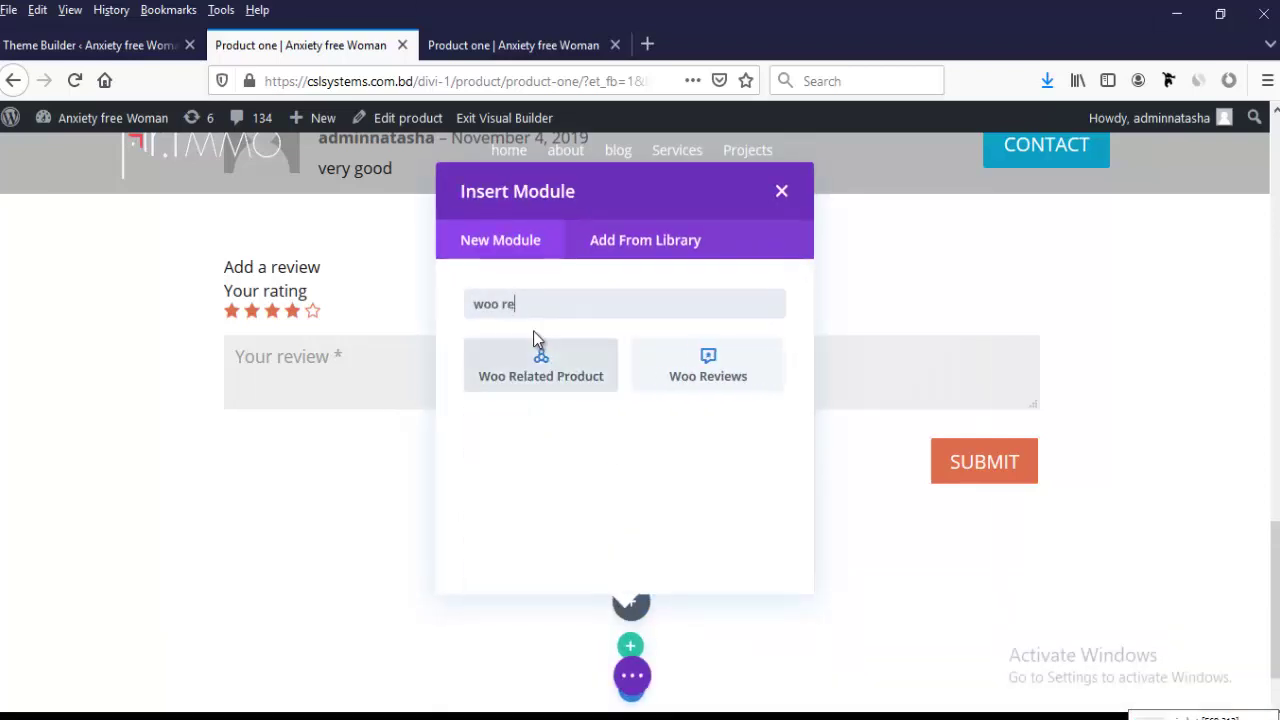
{"action": "left_click", "coordinate": [535, 345]}
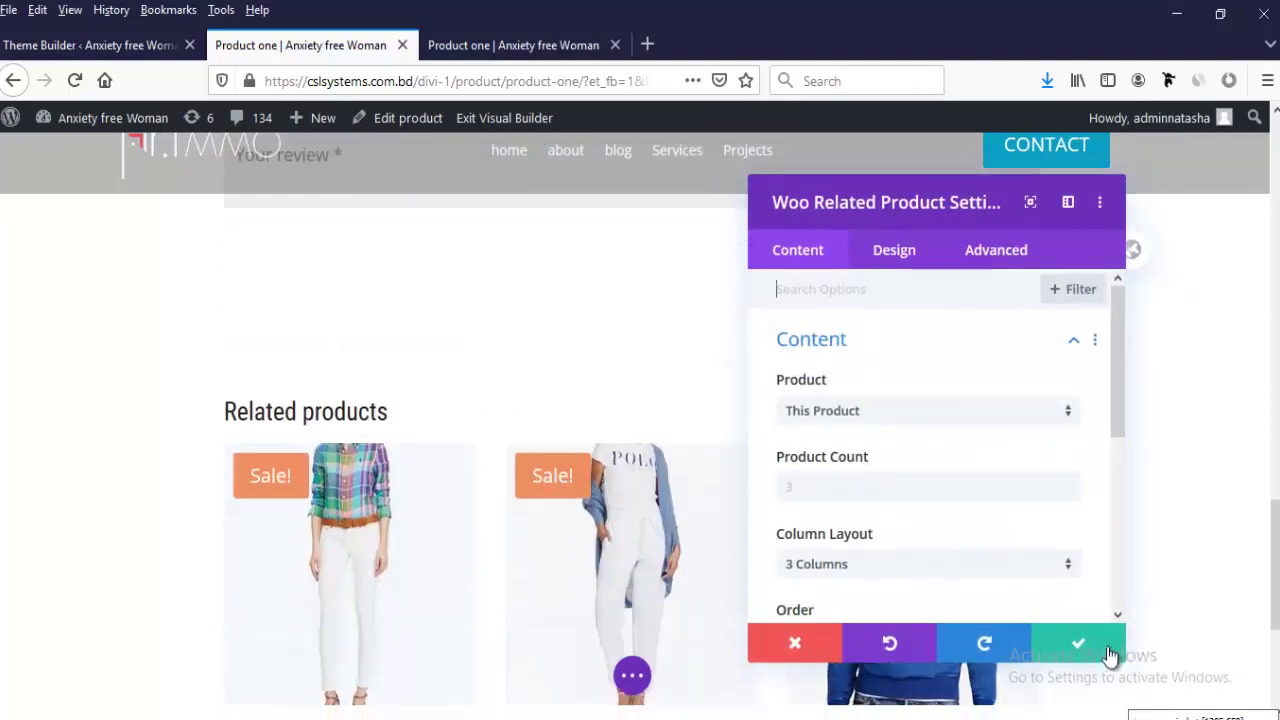
{"action": "left_click", "coordinate": [1110, 652]}
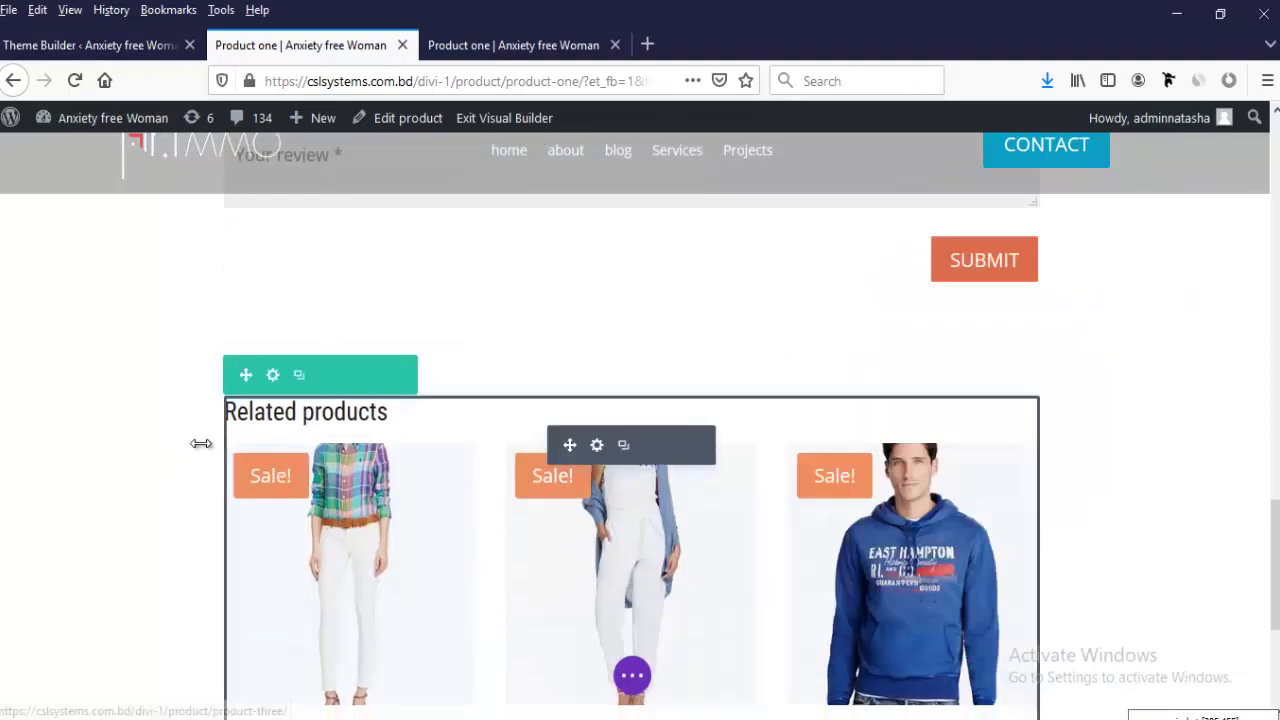
Step: Set the related products row's width to 100% and save the row
{"action": "left_click", "coordinate": [272, 375]}
{"action": "left_click", "coordinate": [893, 250]}
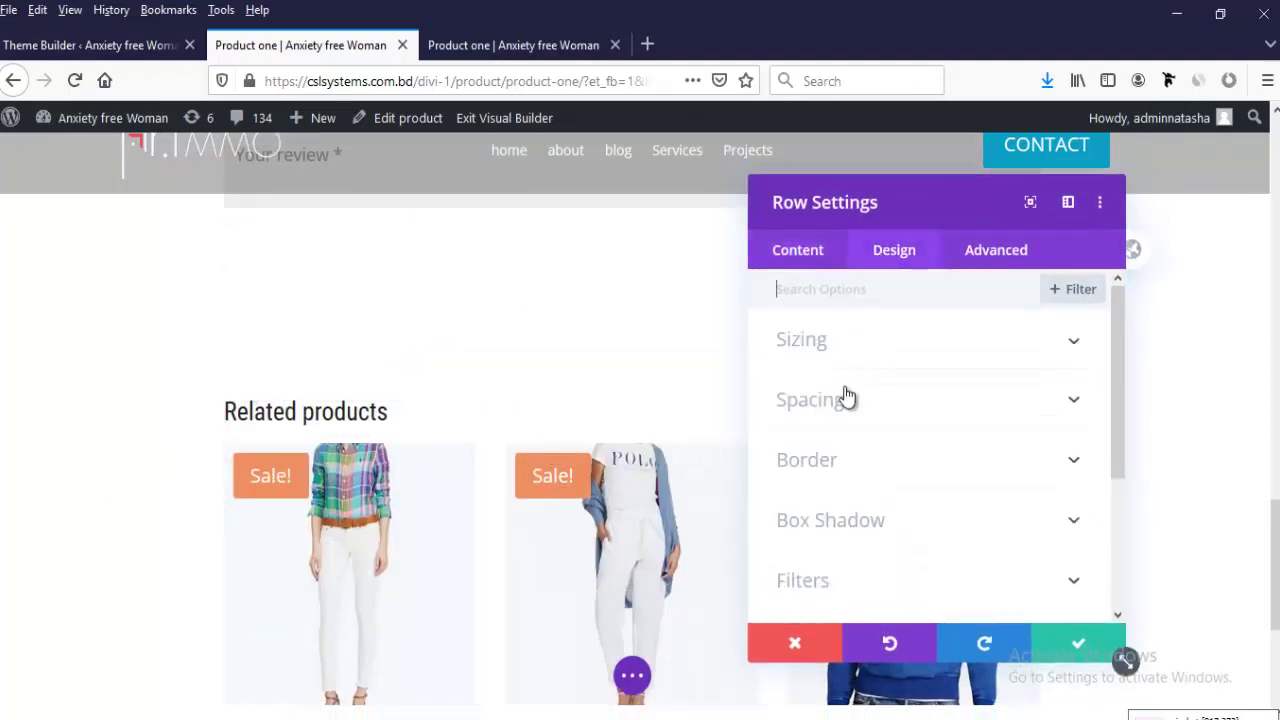
{"action": "left_click", "coordinate": [826, 345]}
{"action": "left_click_drag", "start_coordinate": [940, 564], "coordinate": [998, 571]}
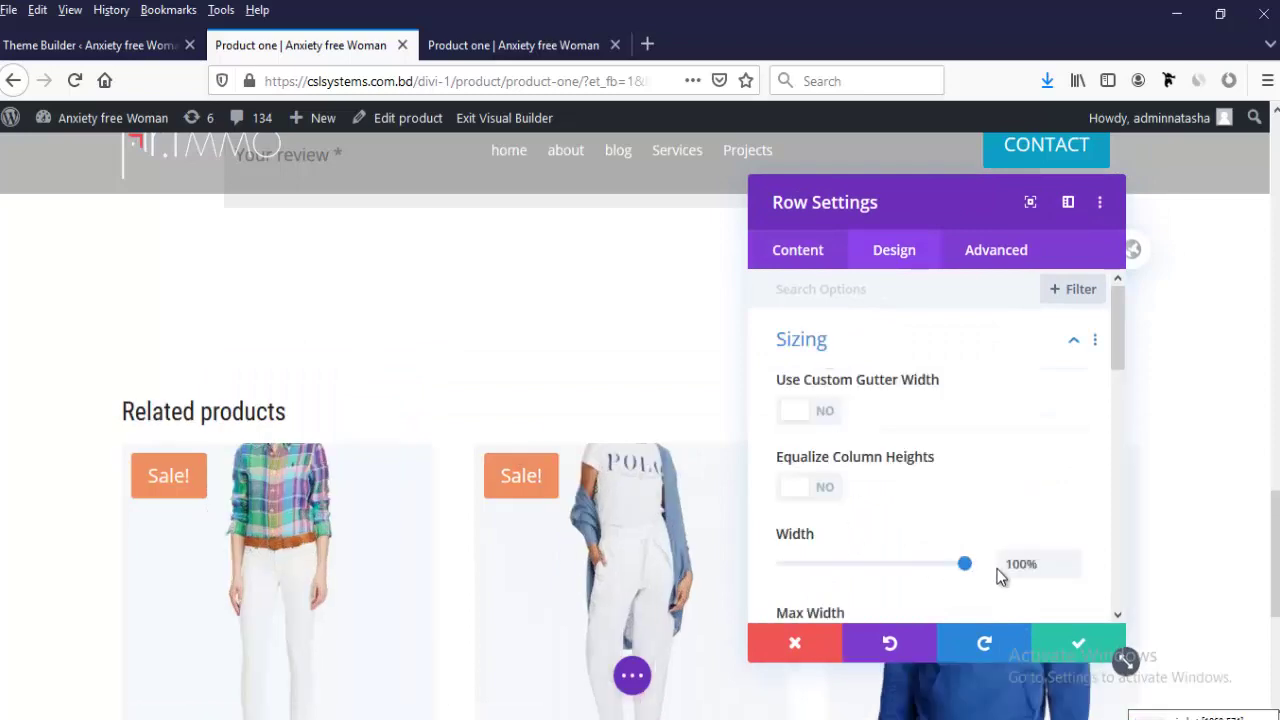
{"action": "left_click", "coordinate": [1058, 655]}
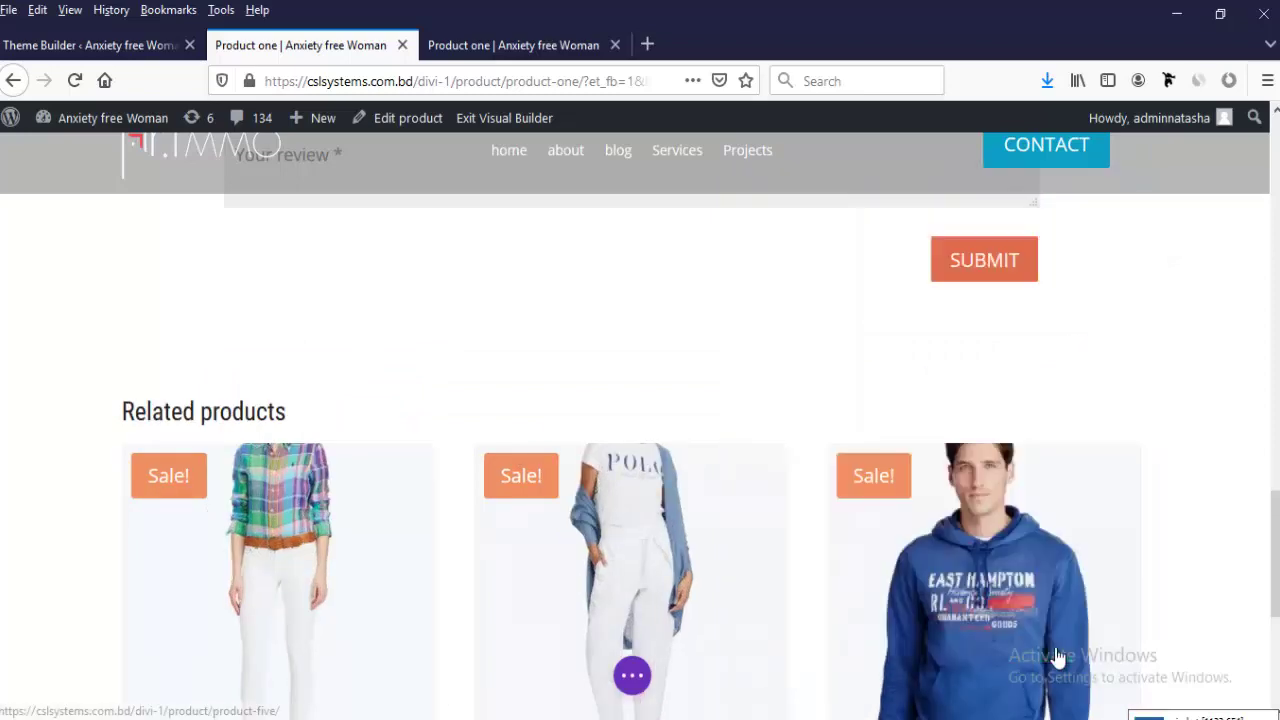
Step: Set the Woo Related Product module to show 4 products in a 4 Columns layout
{"action": "scroll", "coordinate": [780, 591], "scroll_direction": "down", "scroll_amount": 4}
{"action": "scroll", "coordinate": [556, 495], "scroll_direction": "up", "scroll_amount": 2}
{"action": "scroll", "coordinate": [556, 495], "scroll_direction": "up", "scroll_amount": 2}
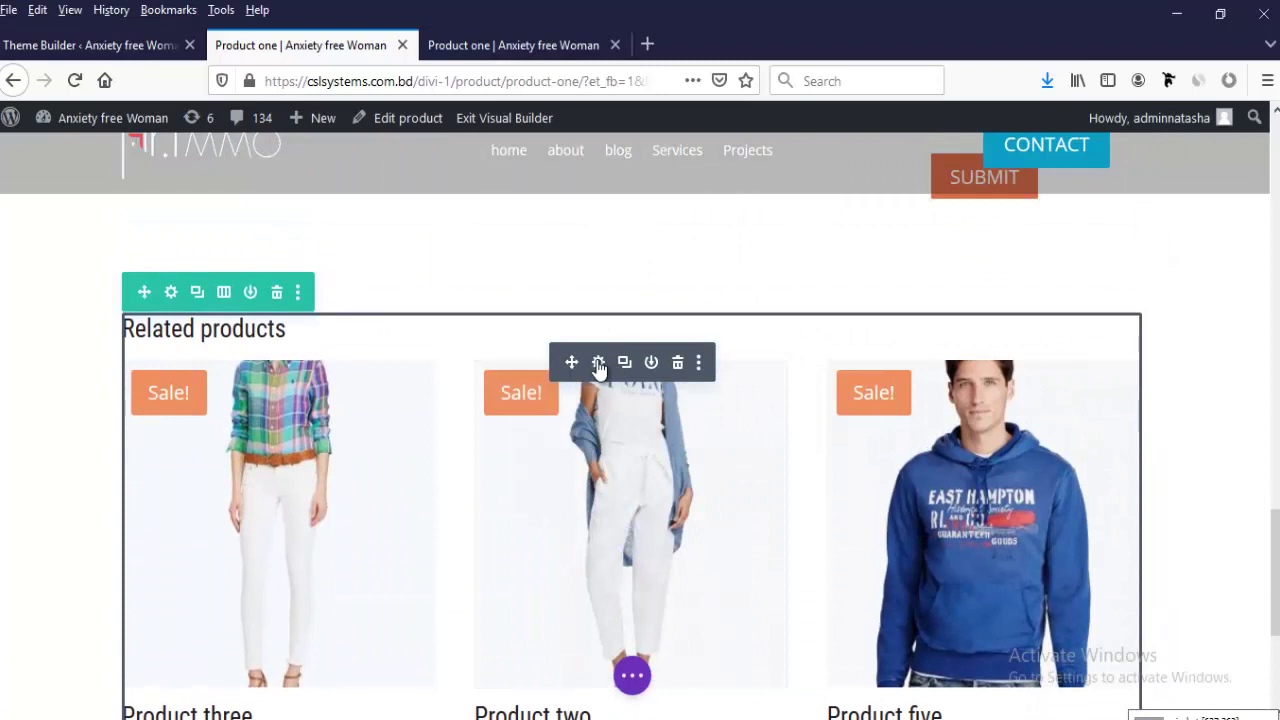
{"action": "left_click", "coordinate": [597, 363]}
{"action": "left_click", "coordinate": [770, 492]}
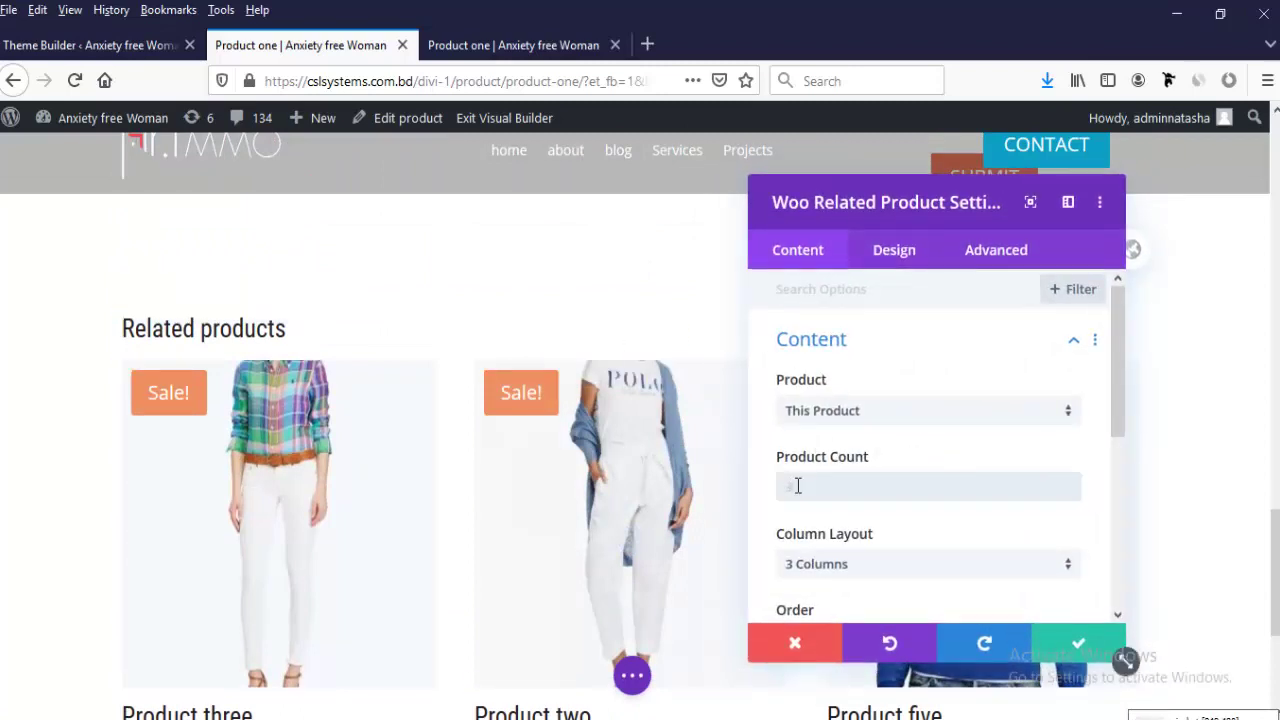
{"action": "left_click", "coordinate": [805, 566]}
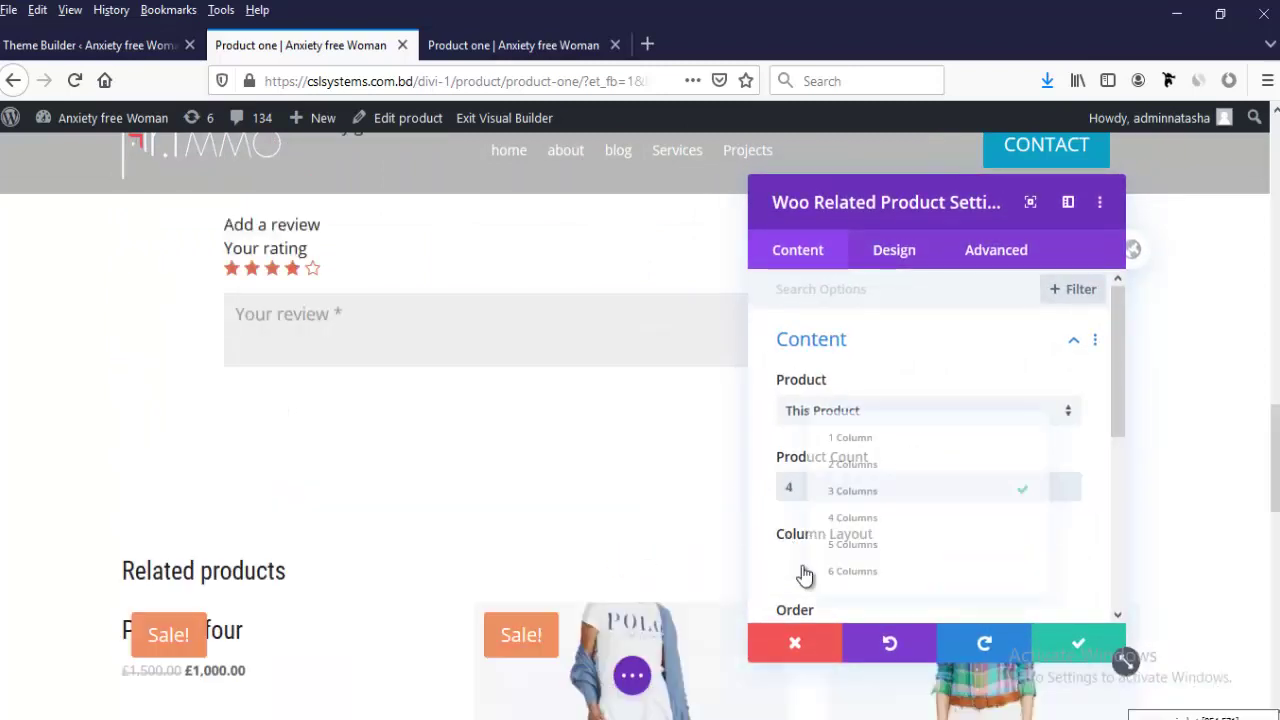
{"action": "left_click", "coordinate": [800, 521]}
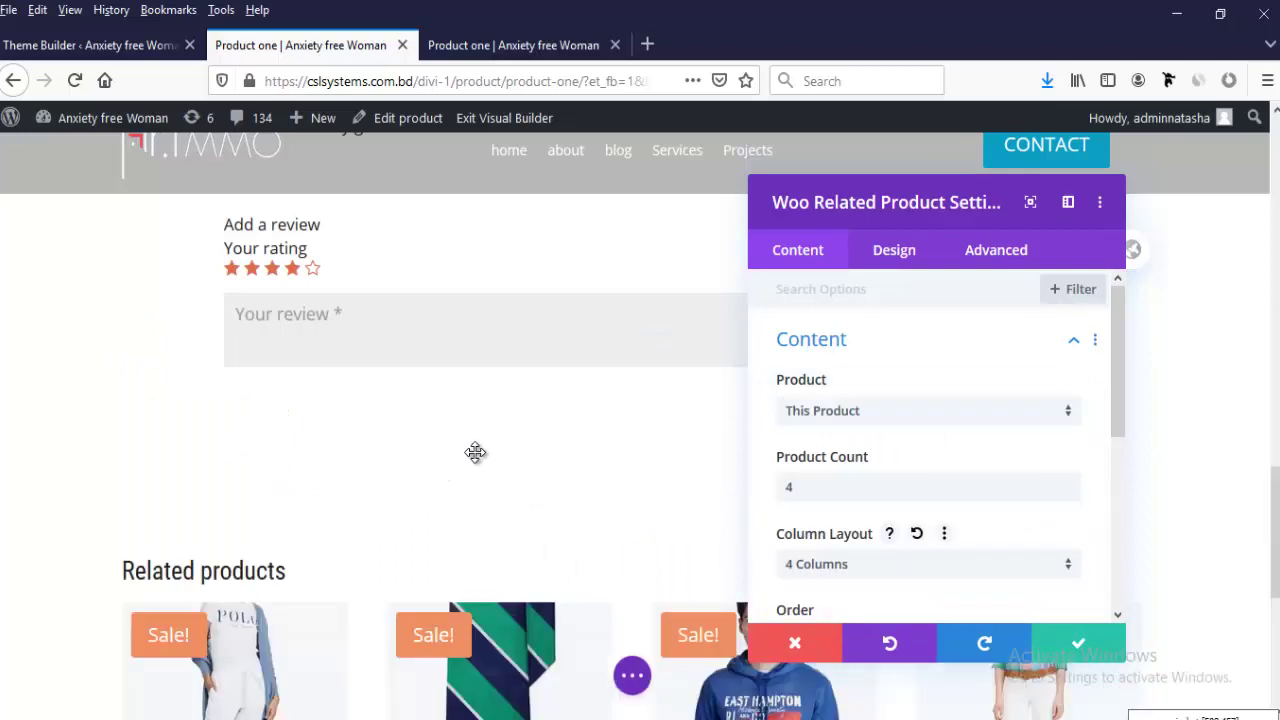
{"action": "scroll", "coordinate": [477, 451], "scroll_direction": "down", "scroll_amount": 5}
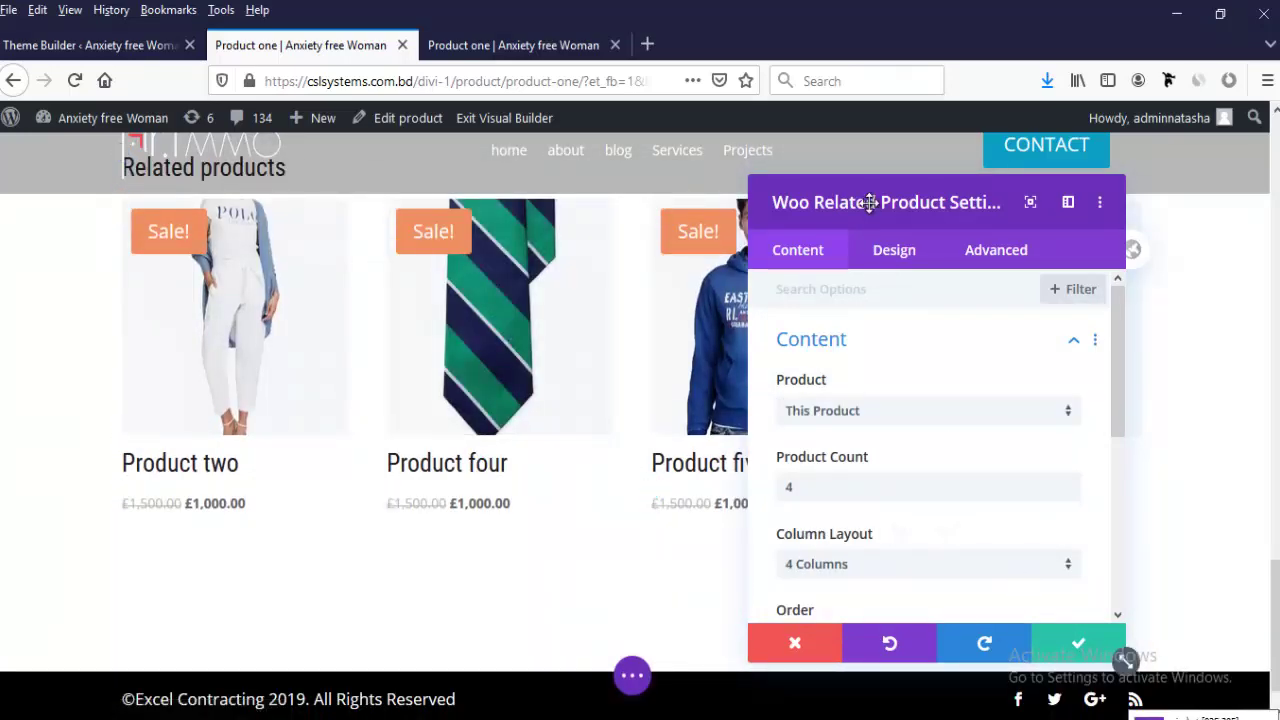
{"action": "left_click_drag", "start_coordinate": [870, 202], "coordinate": [1152, 322]}
{"action": "scroll", "coordinate": [737, 520], "scroll_direction": "up", "scroll_amount": 4}
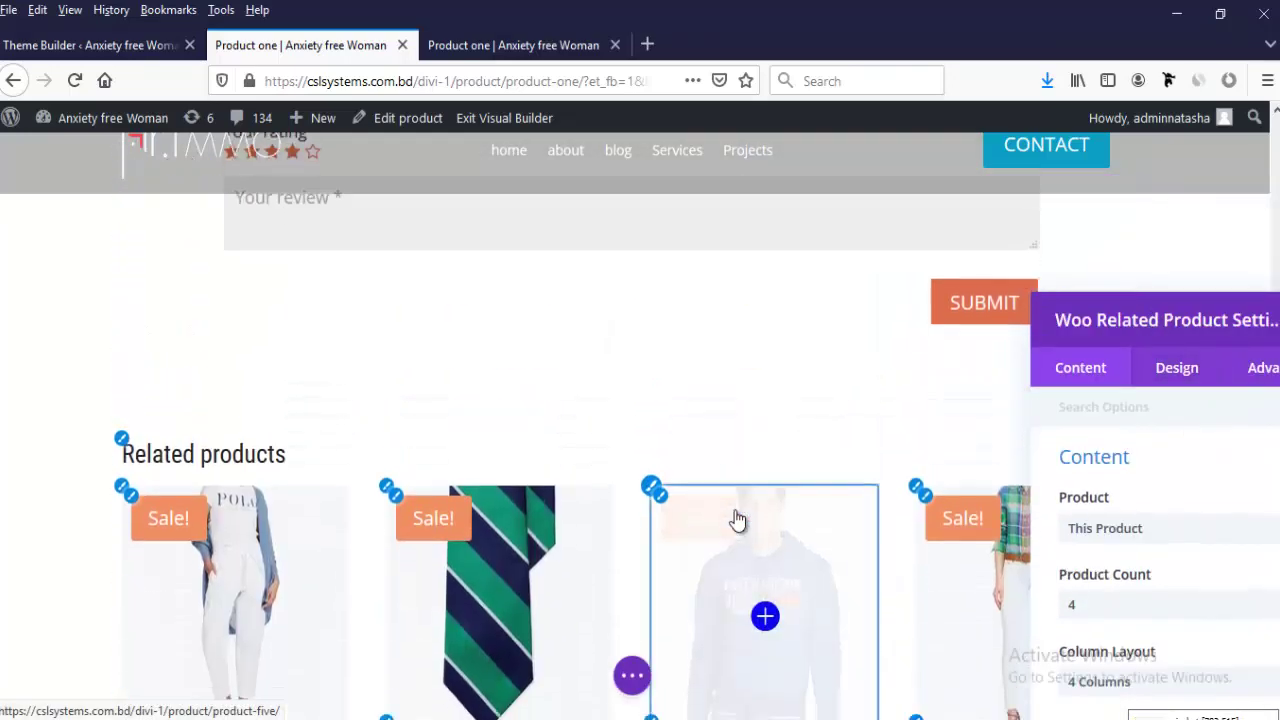
Step: Set the Related products heading's font to Montserrat with Light weight
{"action": "scroll", "coordinate": [737, 520], "scroll_direction": "down", "scroll_amount": 1}
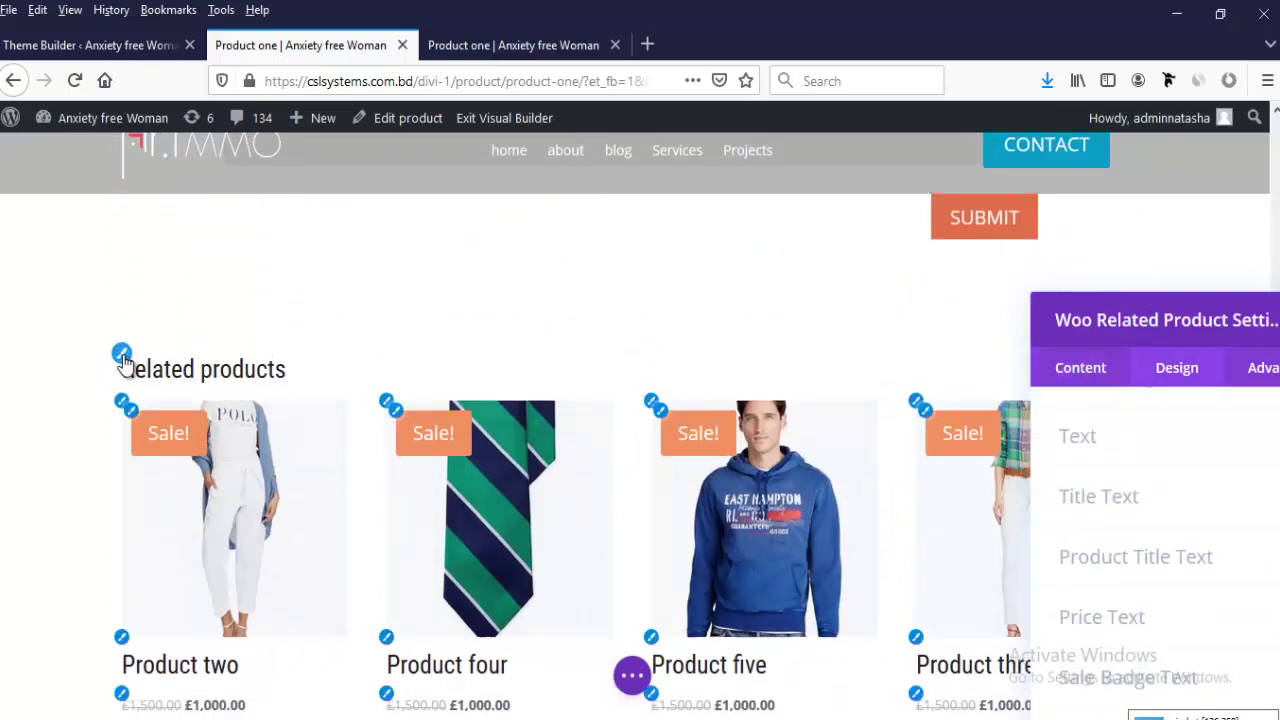
{"action": "left_click", "coordinate": [1098, 496]}
{"action": "left_click_drag", "start_coordinate": [1143, 338], "coordinate": [835, 242]}
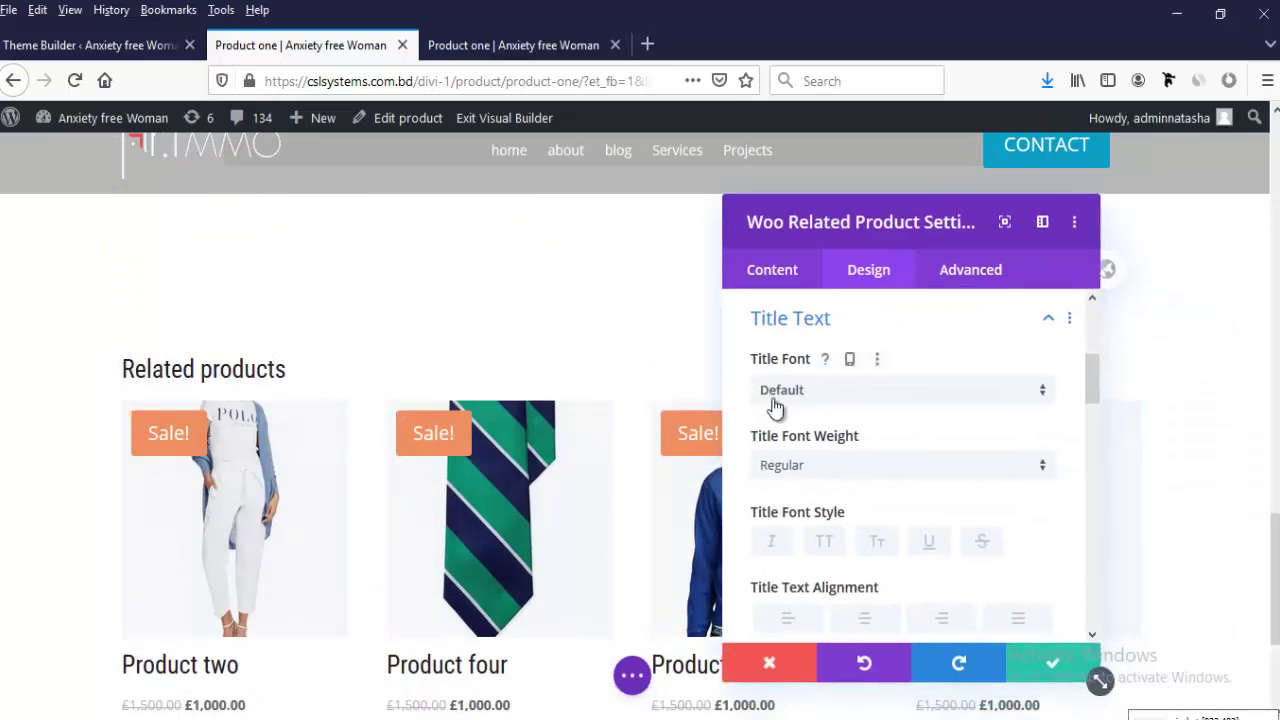
{"action": "left_click", "coordinate": [776, 400]}
{"action": "left_click", "coordinate": [845, 293]}
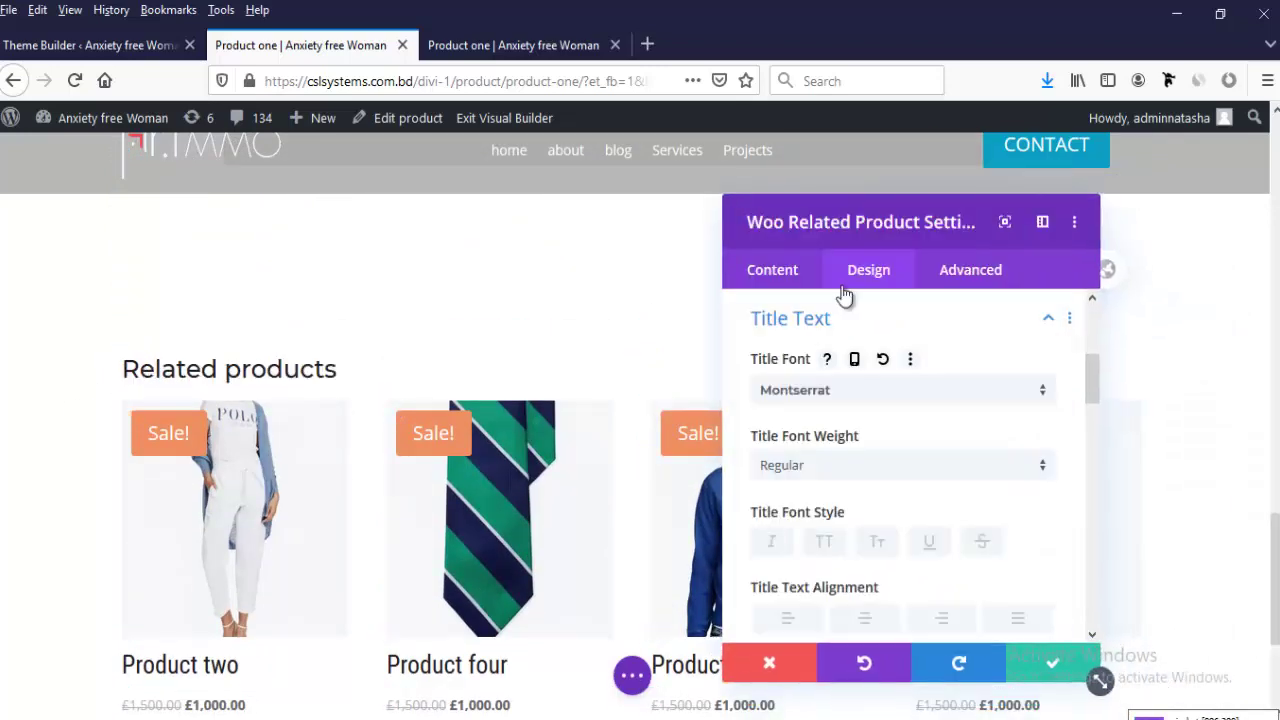
{"action": "left_click", "coordinate": [801, 465]}
{"action": "left_click", "coordinate": [810, 396]}
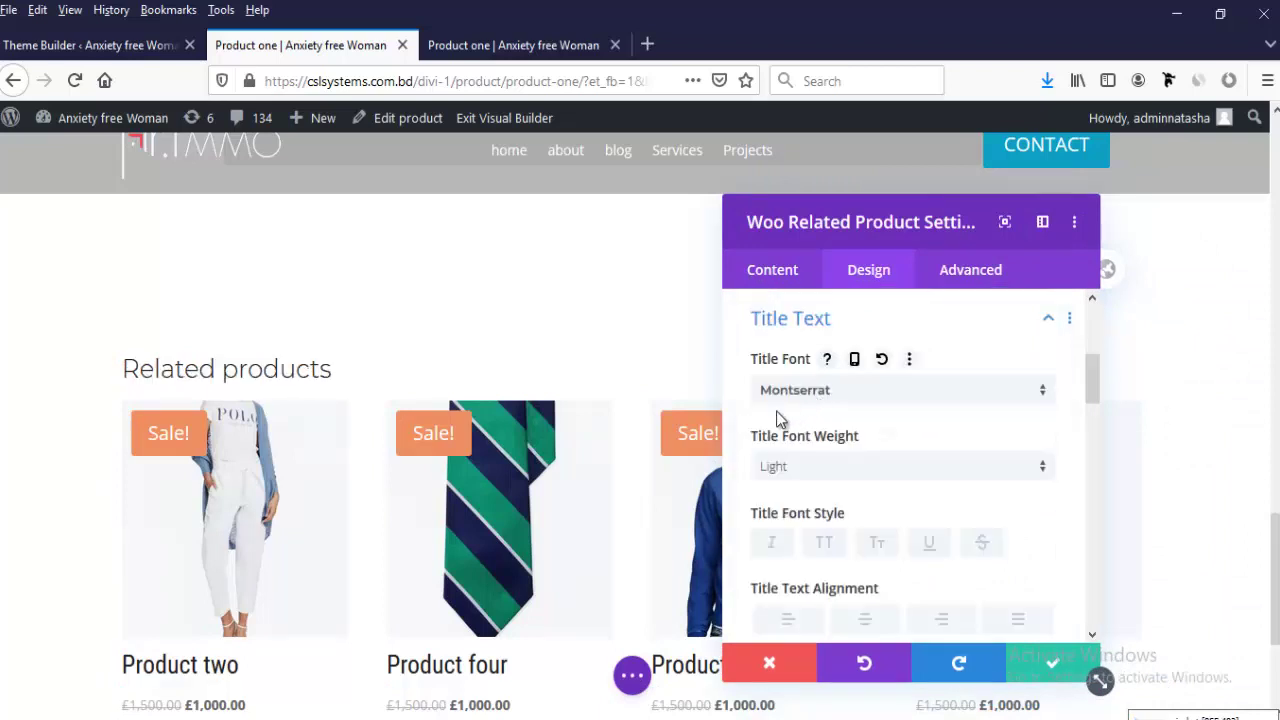
Step: Set the product title font in the related products to Montserrat with Light weight
{"action": "scroll", "coordinate": [429, 566], "scroll_direction": "down", "scroll_amount": 2}
{"action": "left_click", "coordinate": [123, 541]}
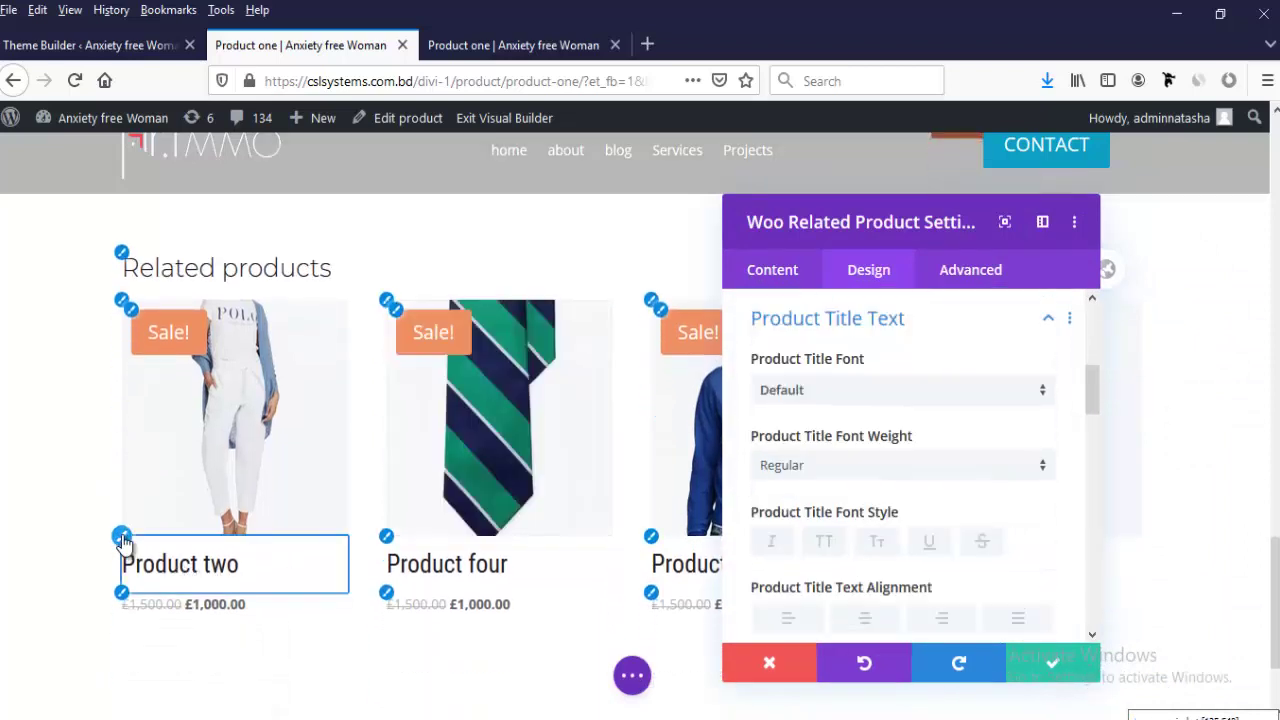
{"action": "left_click", "coordinate": [803, 400]}
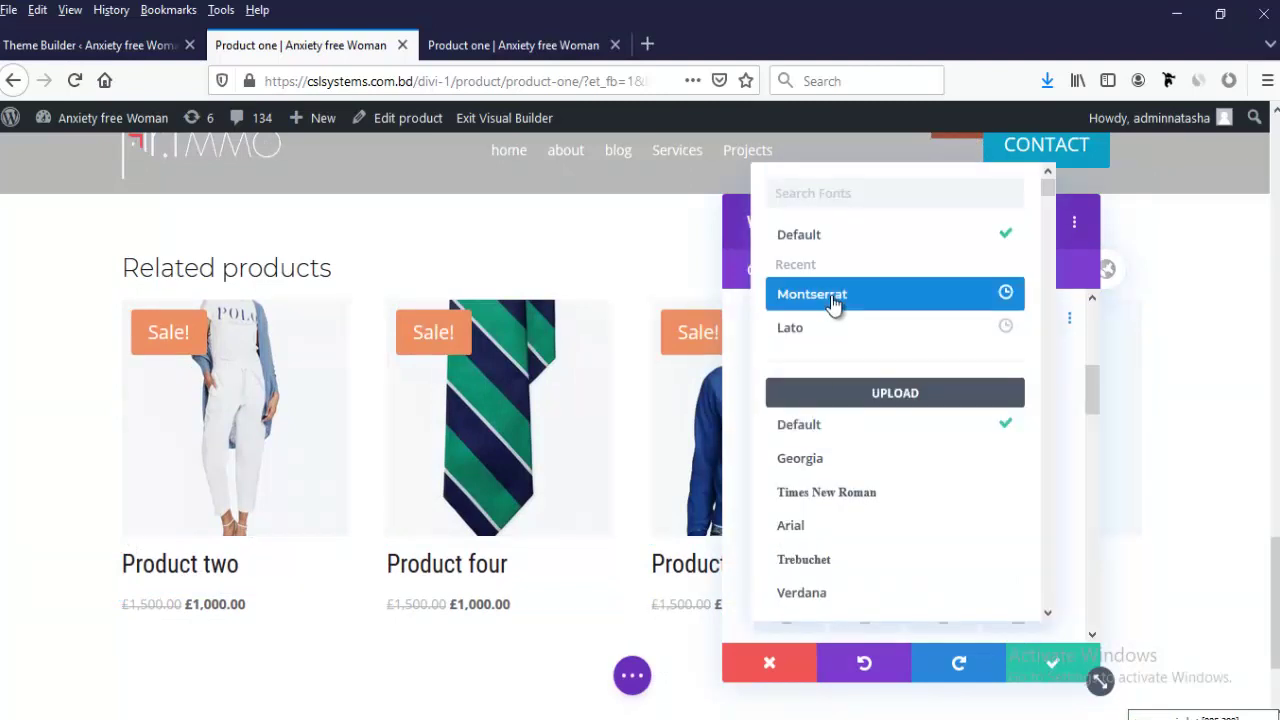
{"action": "left_click", "coordinate": [834, 298]}
{"action": "left_click", "coordinate": [803, 450]}
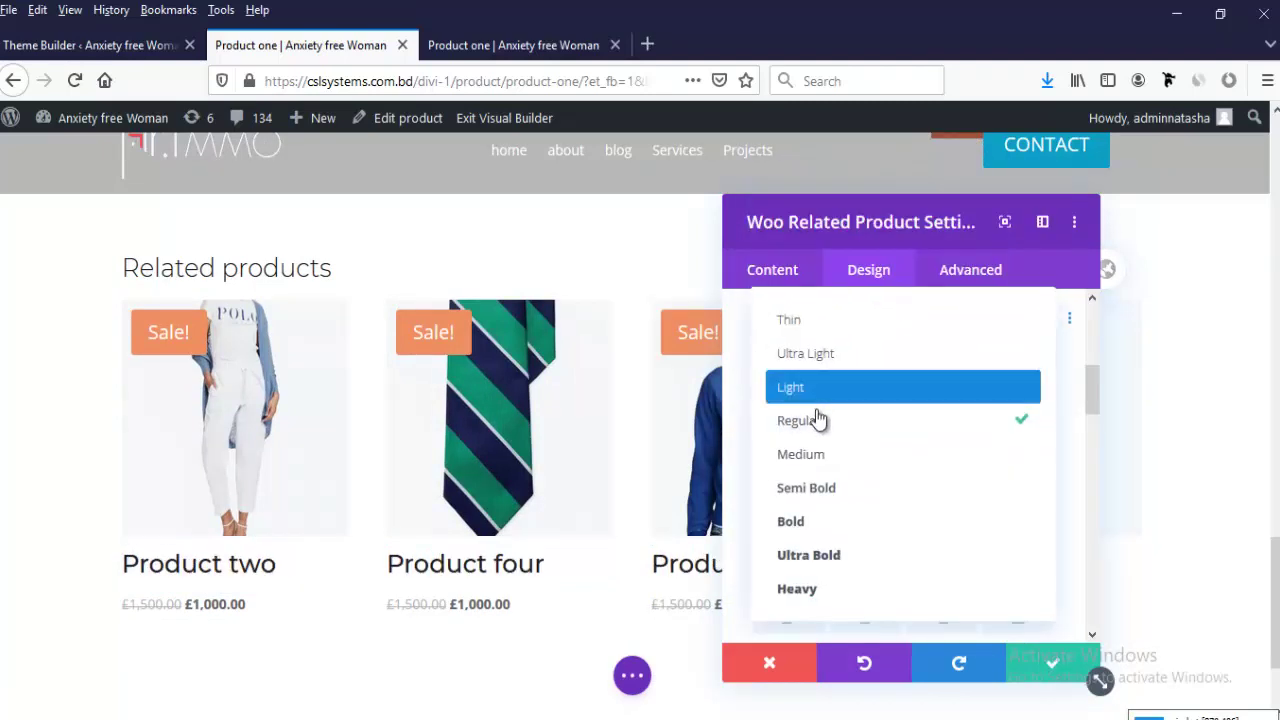
{"action": "left_click", "coordinate": [811, 428]}
{"action": "left_click", "coordinate": [830, 467]}
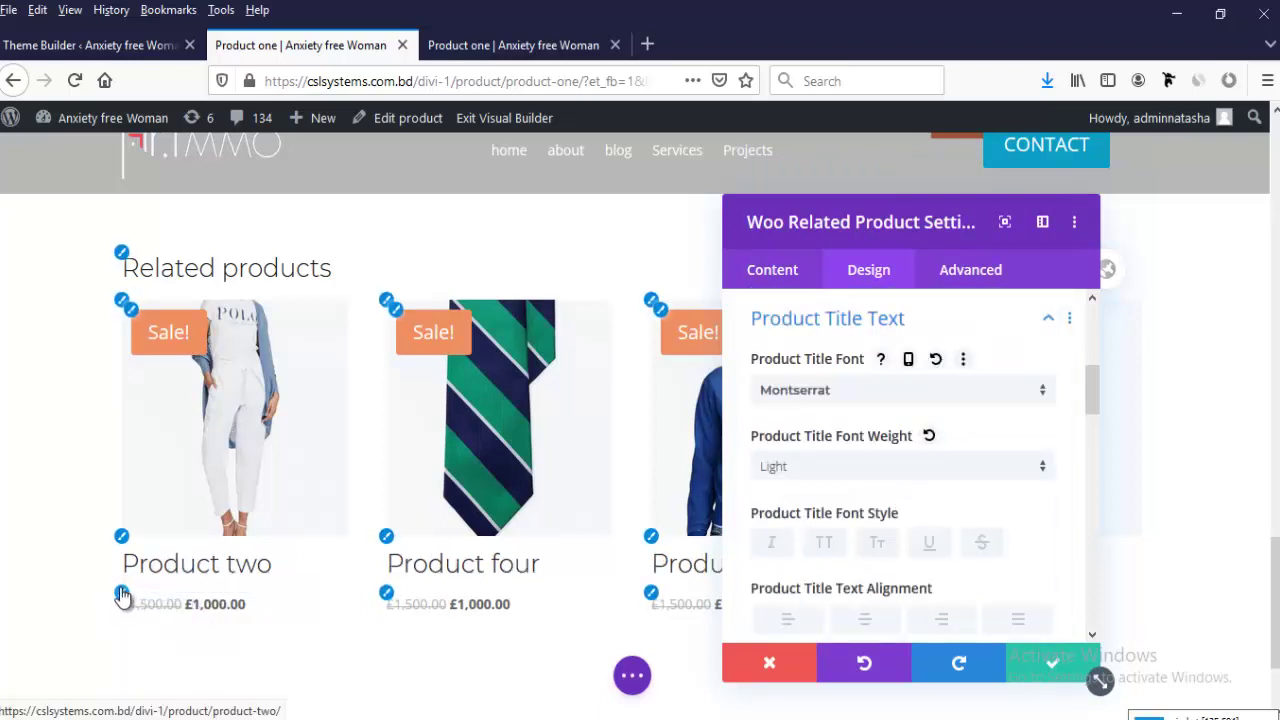
Step: Set the related products' price font to Montserrat and colour the price text in the same orange-red as the Submit button
{"action": "left_click", "coordinate": [121, 594]}
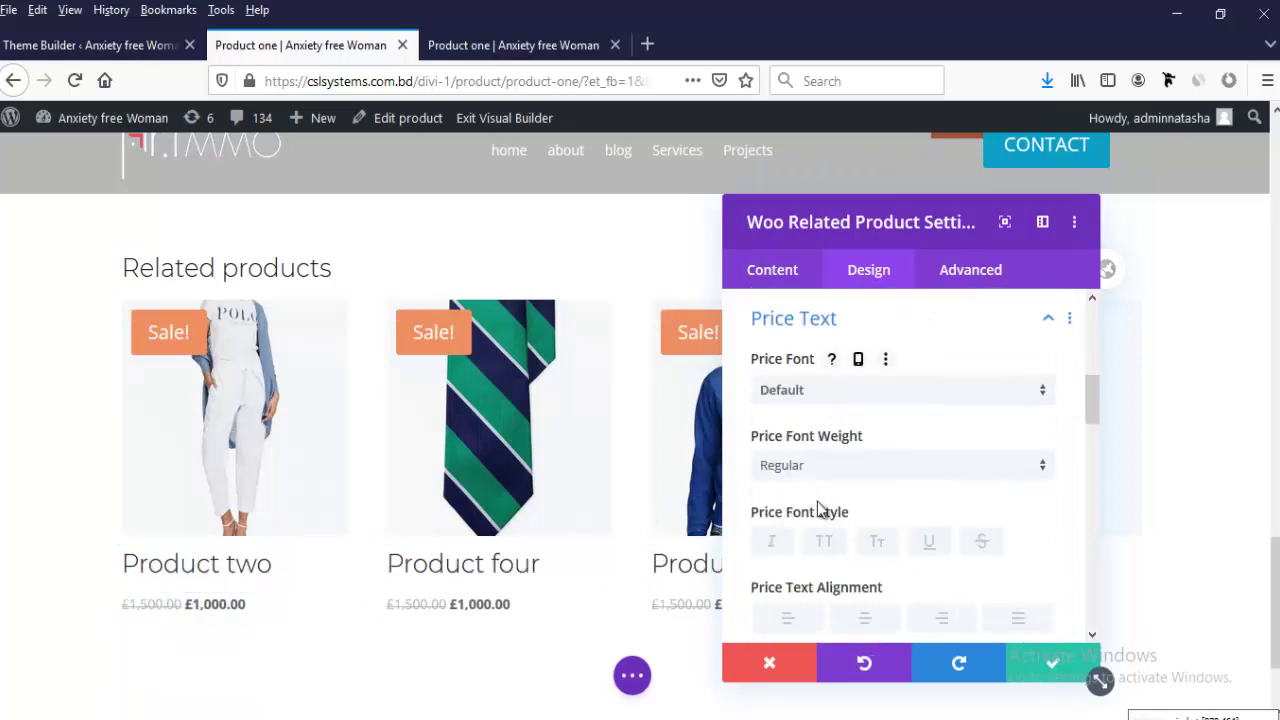
{"action": "left_click", "coordinate": [811, 395]}
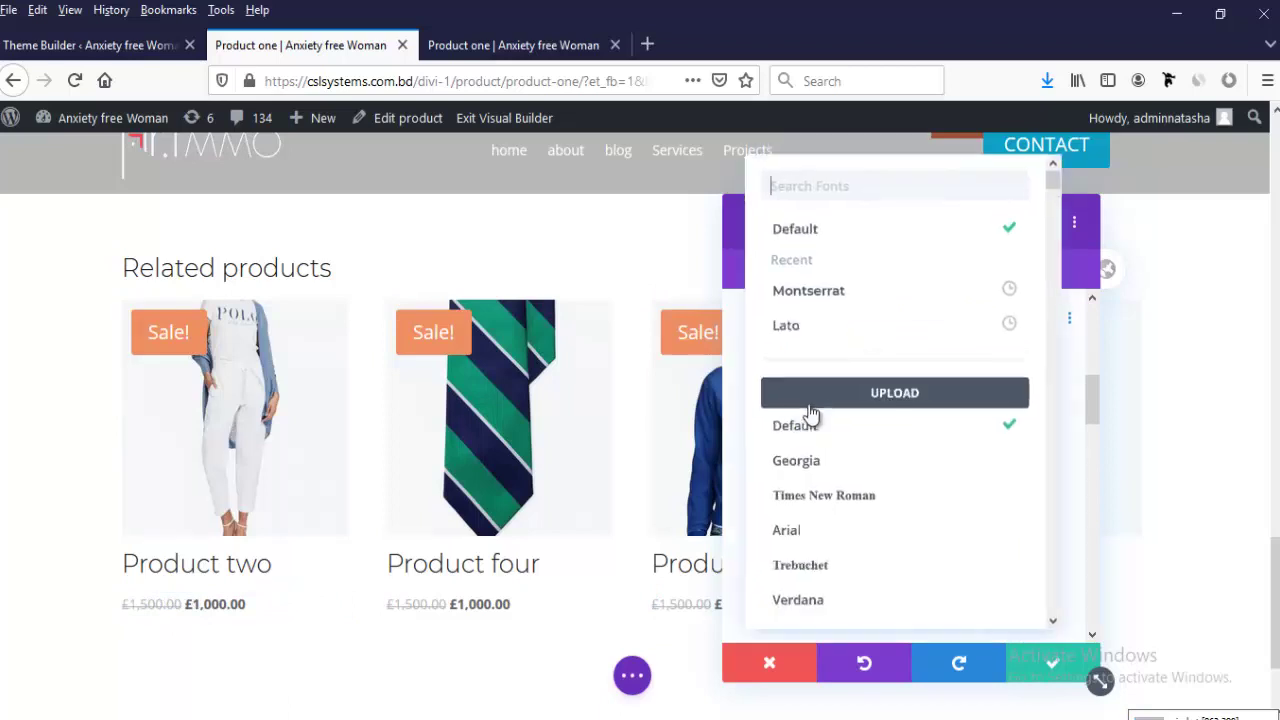
{"action": "left_click", "coordinate": [835, 293]}
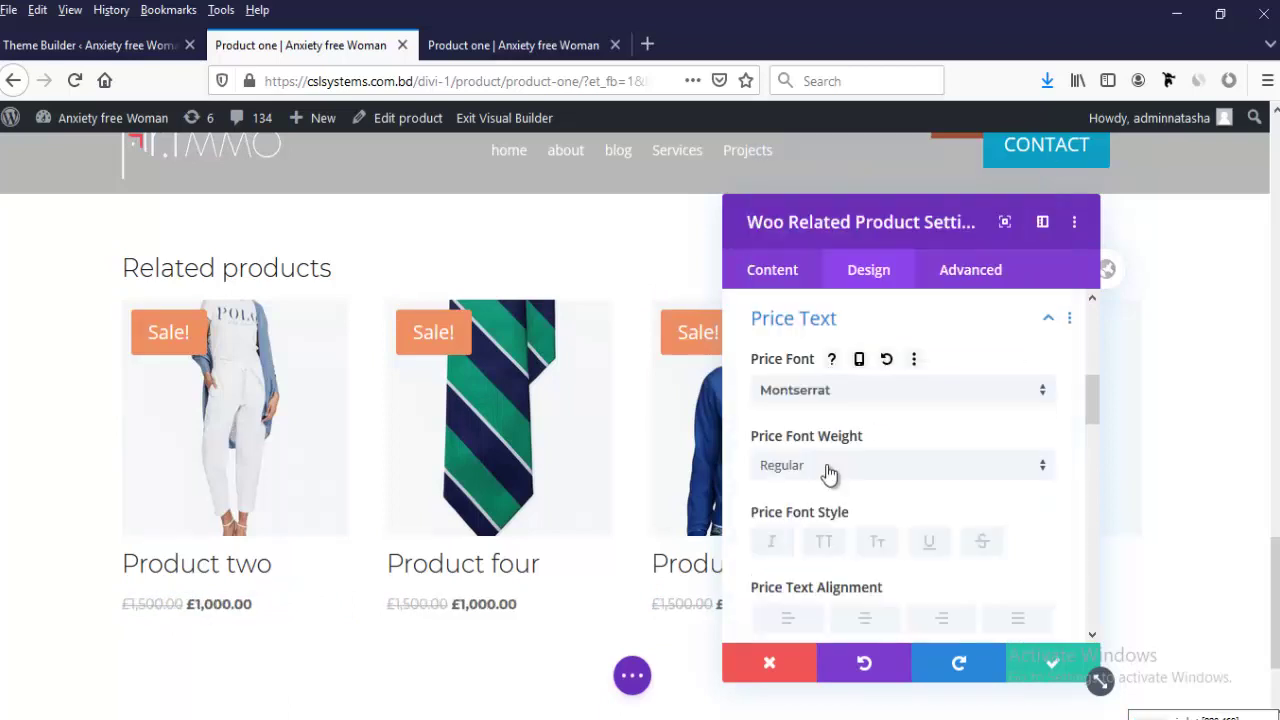
{"action": "scroll", "coordinate": [826, 476], "scroll_direction": "down", "scroll_amount": 3}
{"action": "left_click", "coordinate": [775, 488]}
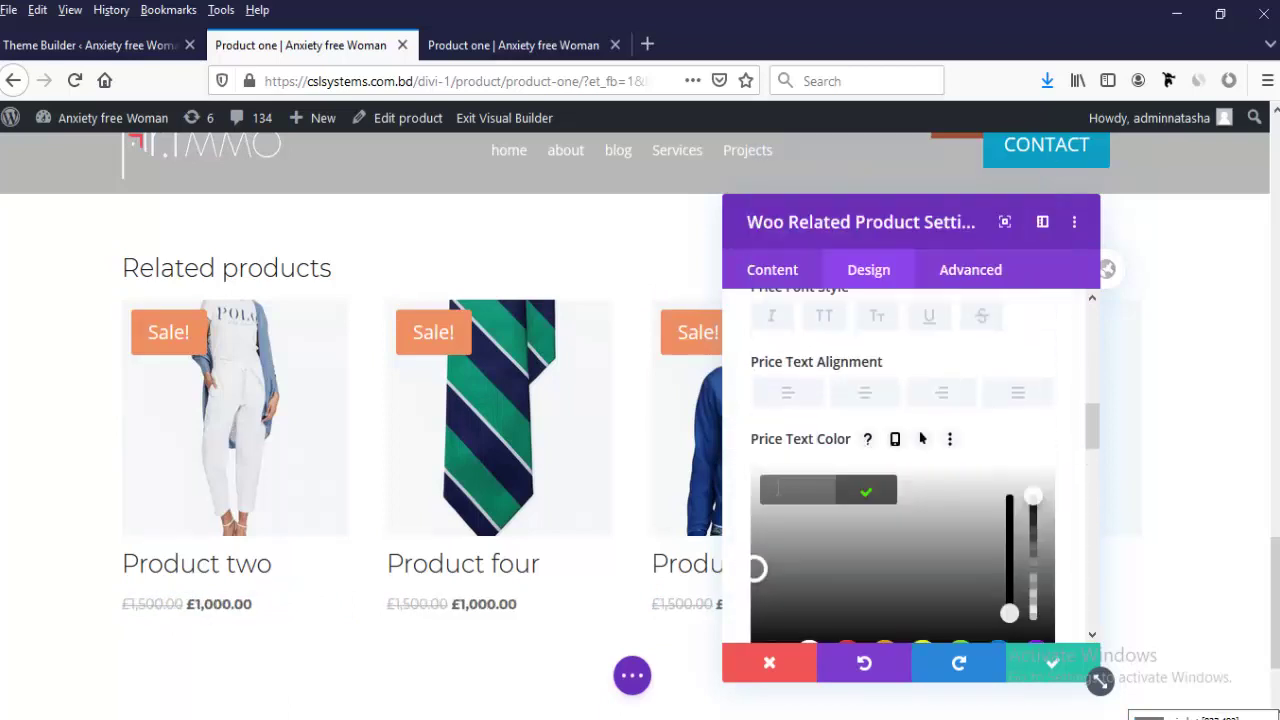
{"action": "scroll", "coordinate": [870, 530], "scroll_direction": "down", "scroll_amount": 3}
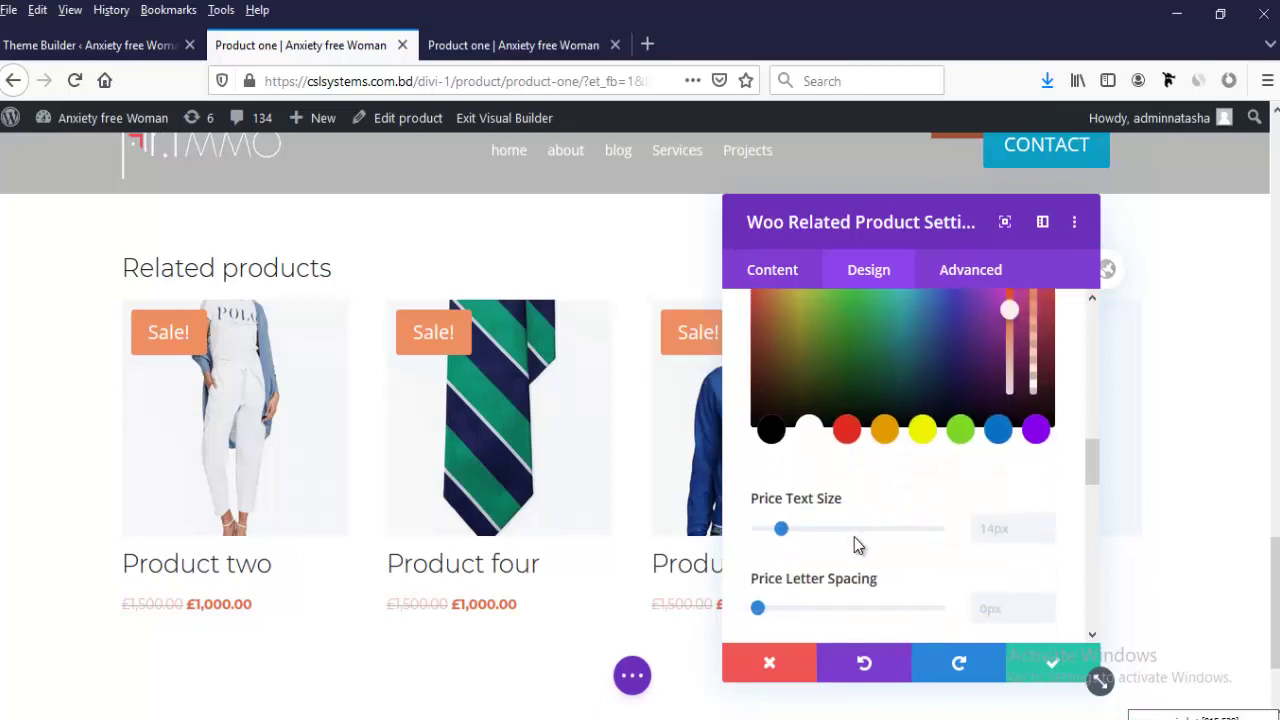
{"action": "scroll", "coordinate": [792, 531], "scroll_direction": "up", "scroll_amount": 4}
{"action": "scroll", "coordinate": [792, 531], "scroll_direction": "up", "scroll_amount": 3}
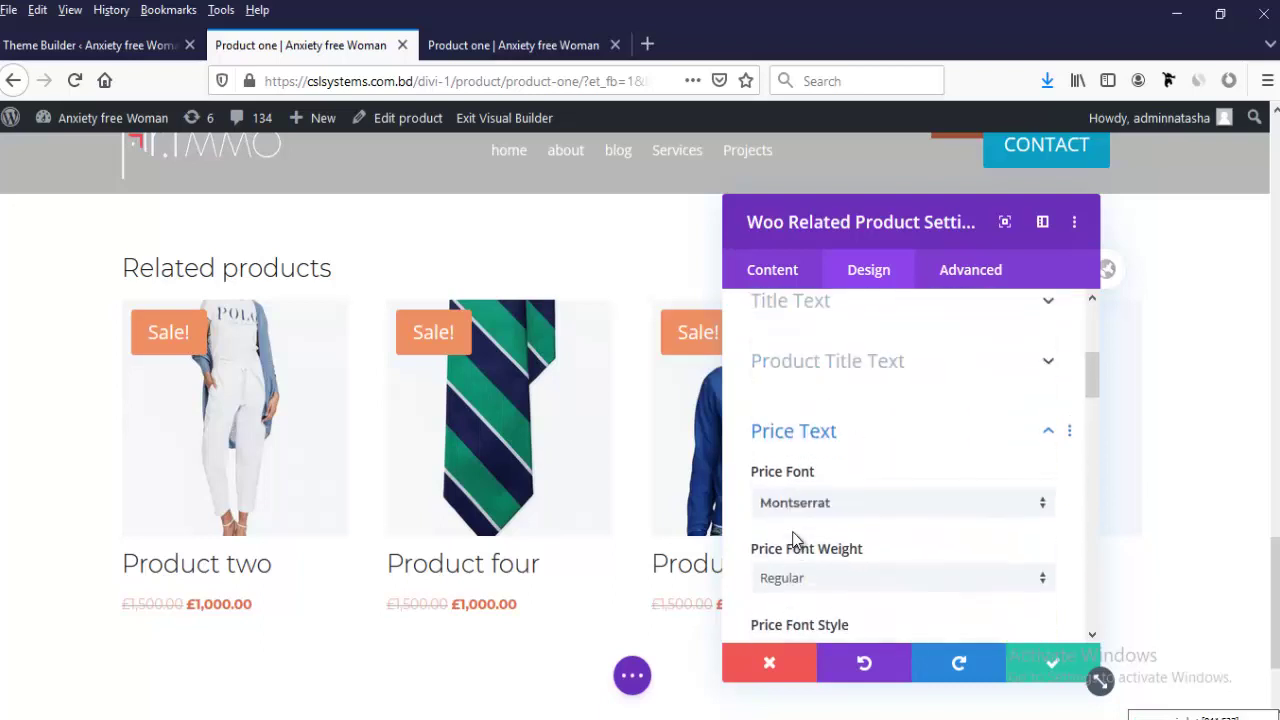
{"action": "left_click", "coordinate": [1047, 432]}
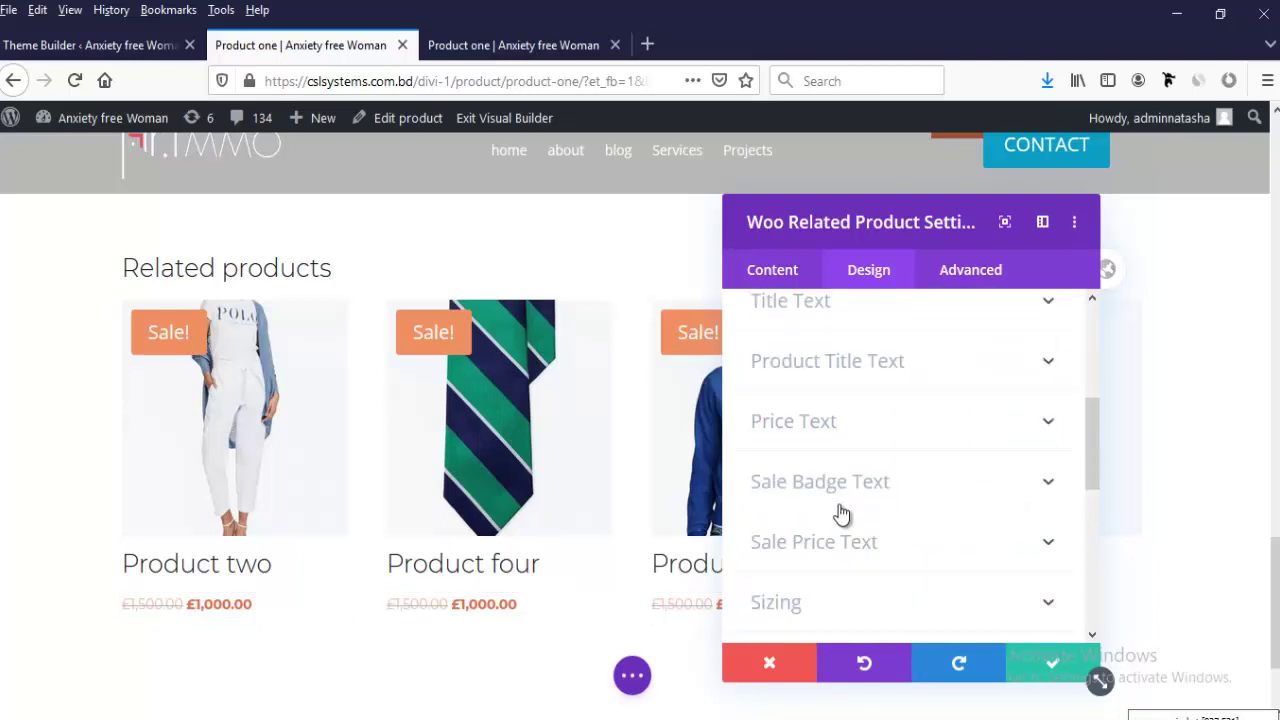
Step: Set the related products' price text size to 16px
{"action": "scroll", "coordinate": [800, 450], "scroll_direction": "down", "scroll_amount": 1}
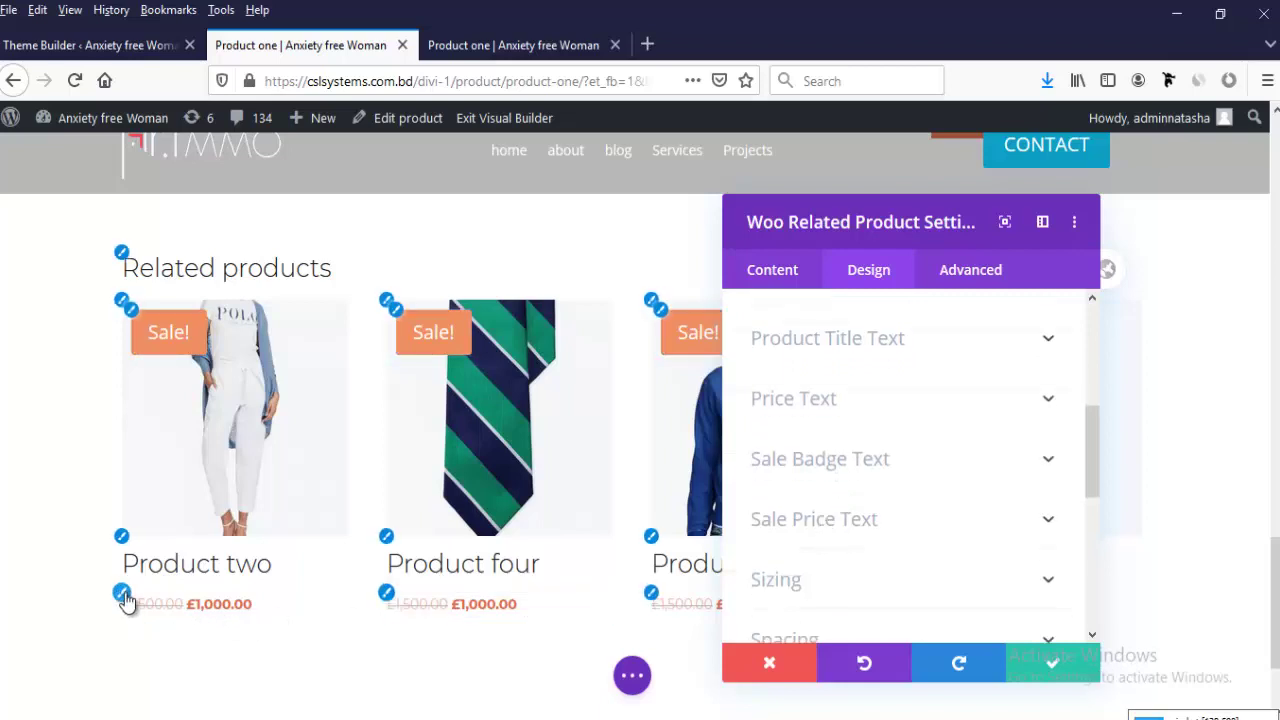
{"action": "left_click", "coordinate": [800, 398]}
{"action": "scroll", "coordinate": [806, 562], "scroll_direction": "down", "scroll_amount": 3}
{"action": "scroll", "coordinate": [805, 562], "scroll_direction": "down", "scroll_amount": 2}
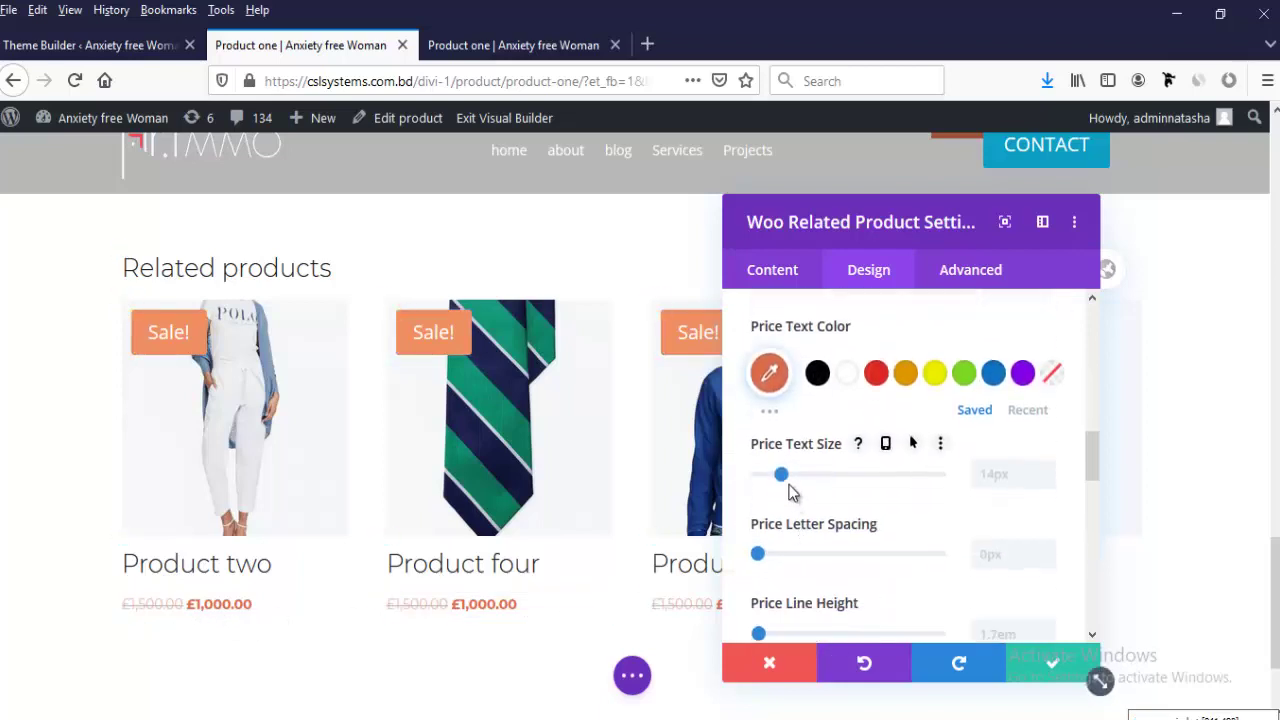
{"action": "left_click_drag", "start_coordinate": [797, 482], "coordinate": [799, 482]}
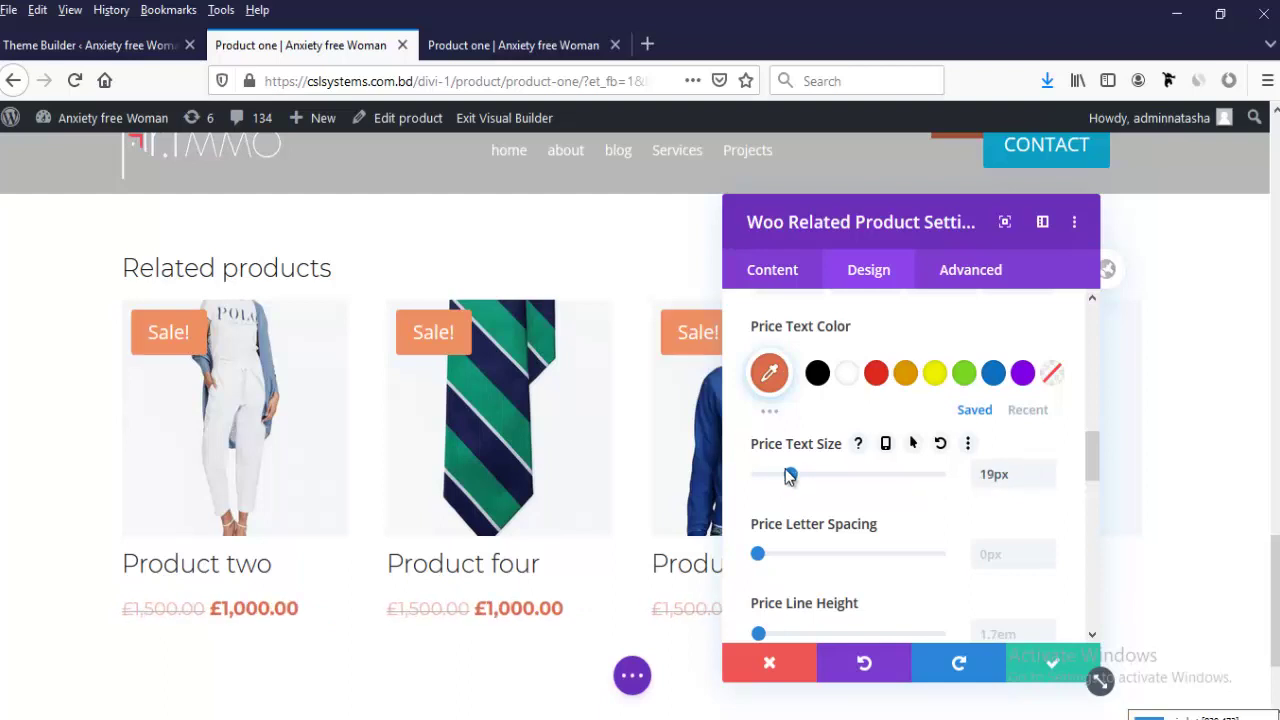
{"action": "left_click_drag", "start_coordinate": [789, 477], "coordinate": [782, 477]}
{"action": "left_click", "coordinate": [785, 476]}
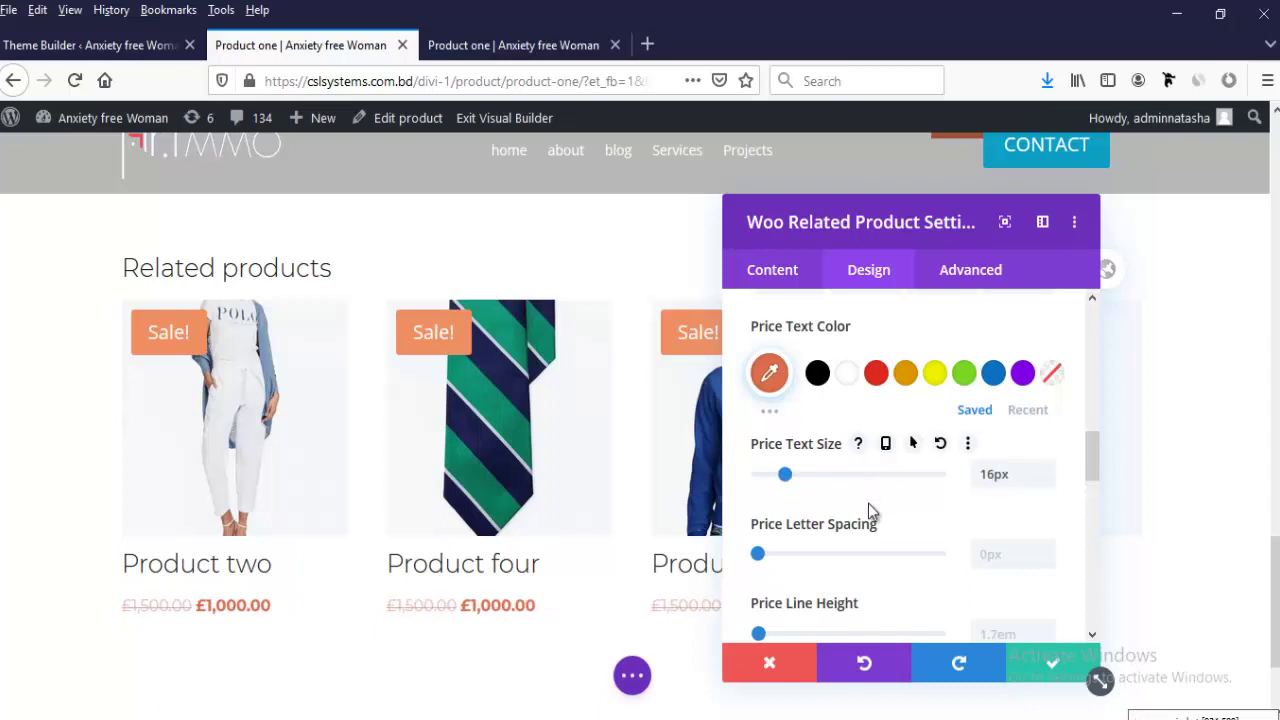
Step: Set the related products' product title text size to 21px and save the module
{"action": "scroll", "coordinate": [912, 428], "scroll_direction": "up", "scroll_amount": 2}
{"action": "scroll", "coordinate": [912, 428], "scroll_direction": "up", "scroll_amount": 3}
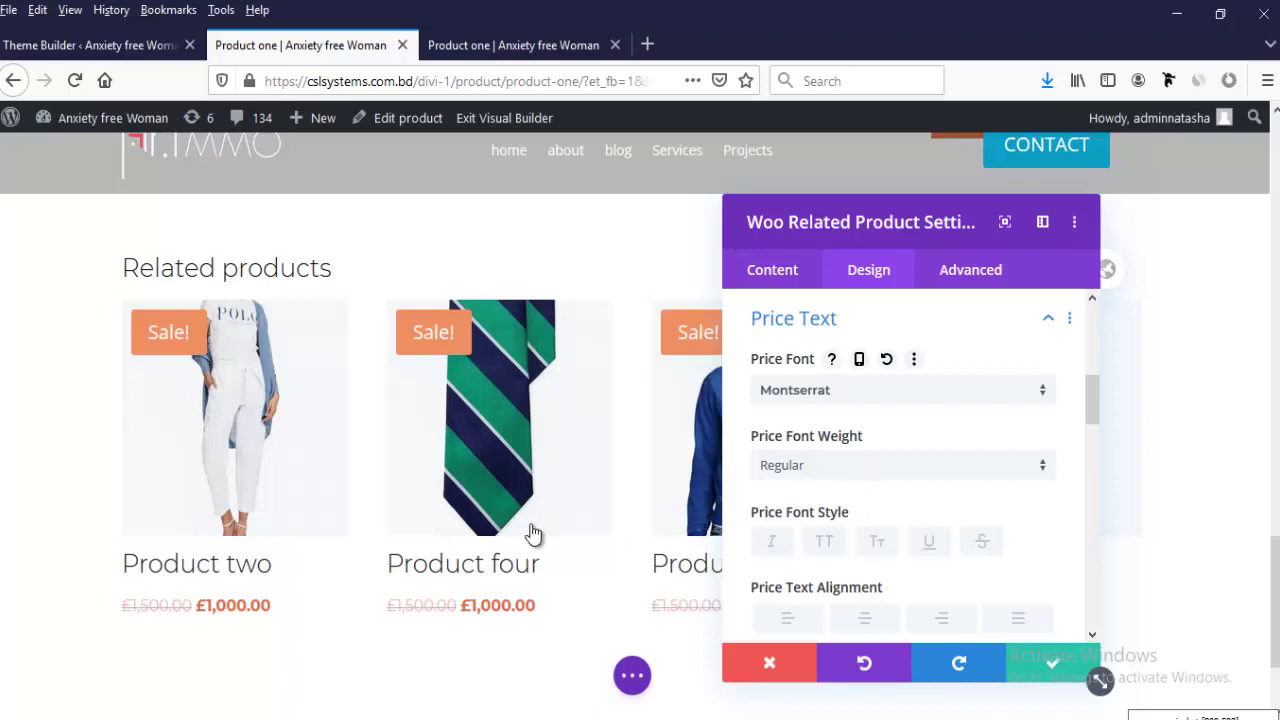
{"action": "left_click", "coordinate": [124, 548]}
{"action": "scroll", "coordinate": [808, 578], "scroll_direction": "down", "scroll_amount": 2}
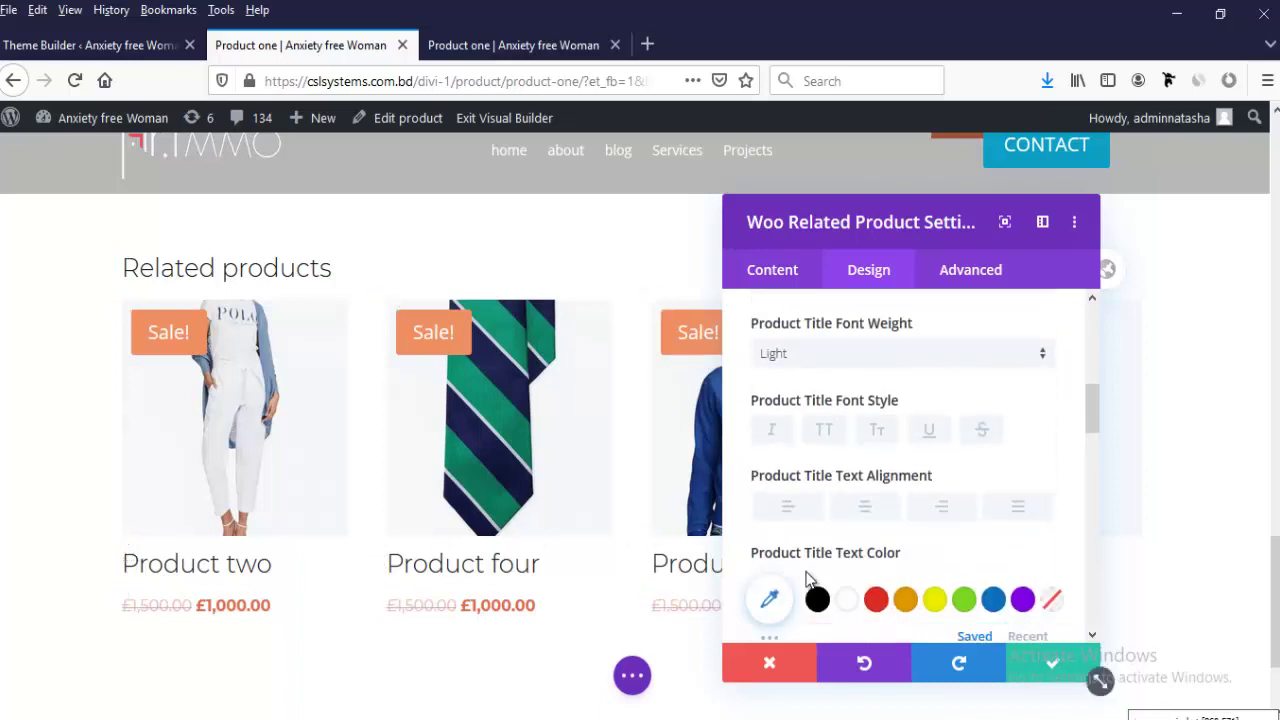
{"action": "scroll", "coordinate": [800, 578], "scroll_direction": "down", "scroll_amount": 3}
{"action": "left_click_drag", "start_coordinate": [800, 589], "coordinate": [797, 592]}
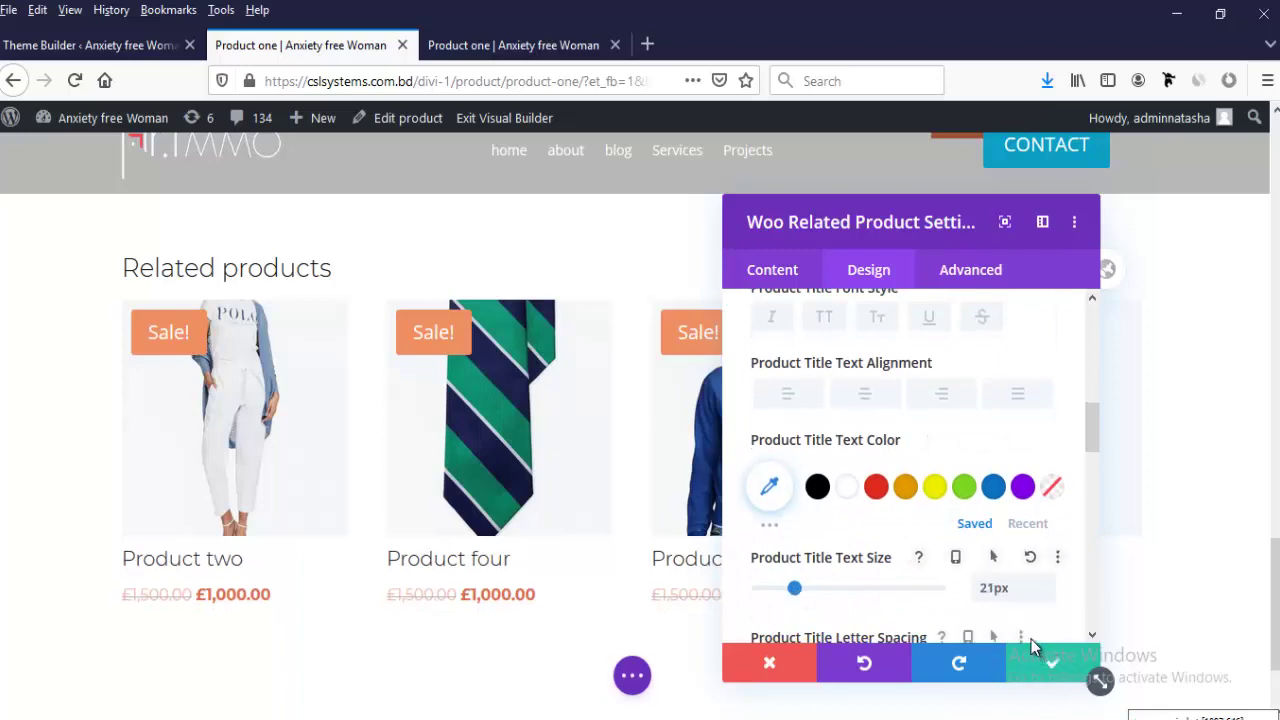
{"action": "left_click", "coordinate": [1053, 664]}
Step: Save the product page and look over the finished layout from the product section down to the related products
{"action": "scroll", "coordinate": [930, 560], "scroll_direction": "down", "scroll_amount": 2}
{"action": "scroll", "coordinate": [944, 533], "scroll_direction": "up", "scroll_amount": 10}
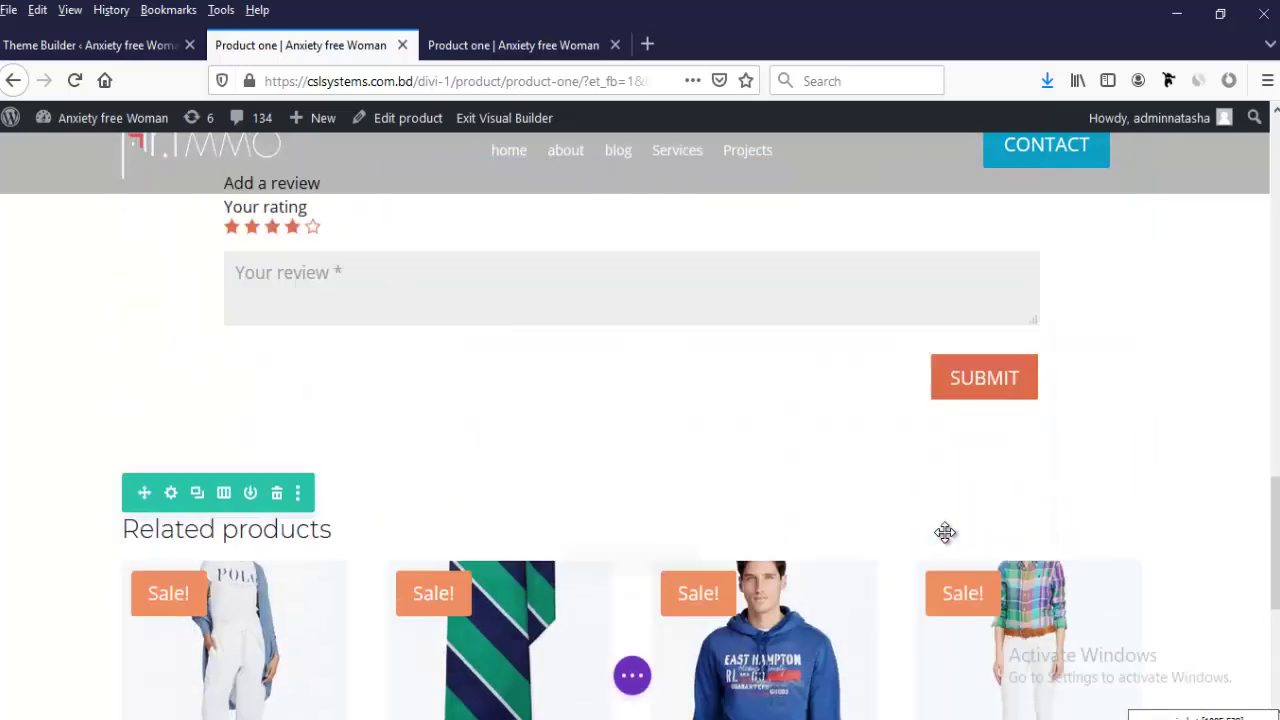
{"action": "scroll", "coordinate": [946, 538], "scroll_direction": "up", "scroll_amount": 4}
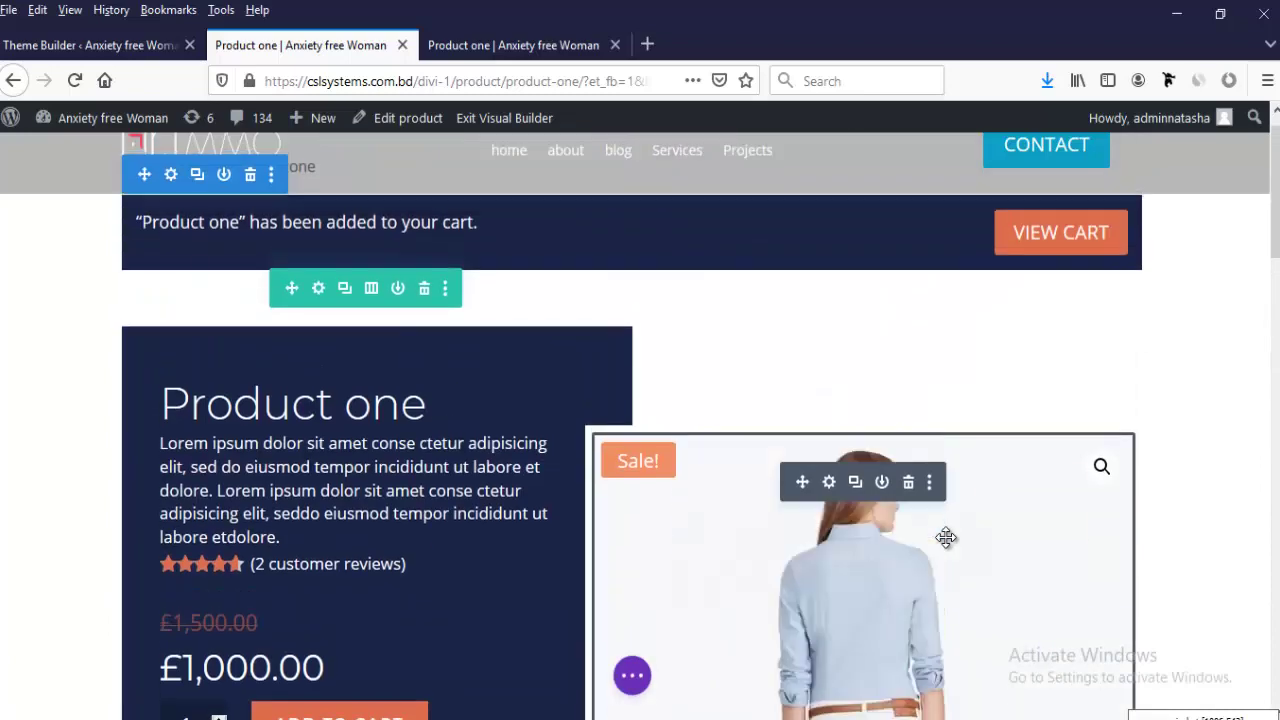
{"action": "scroll", "coordinate": [946, 538], "scroll_direction": "down", "scroll_amount": 10}
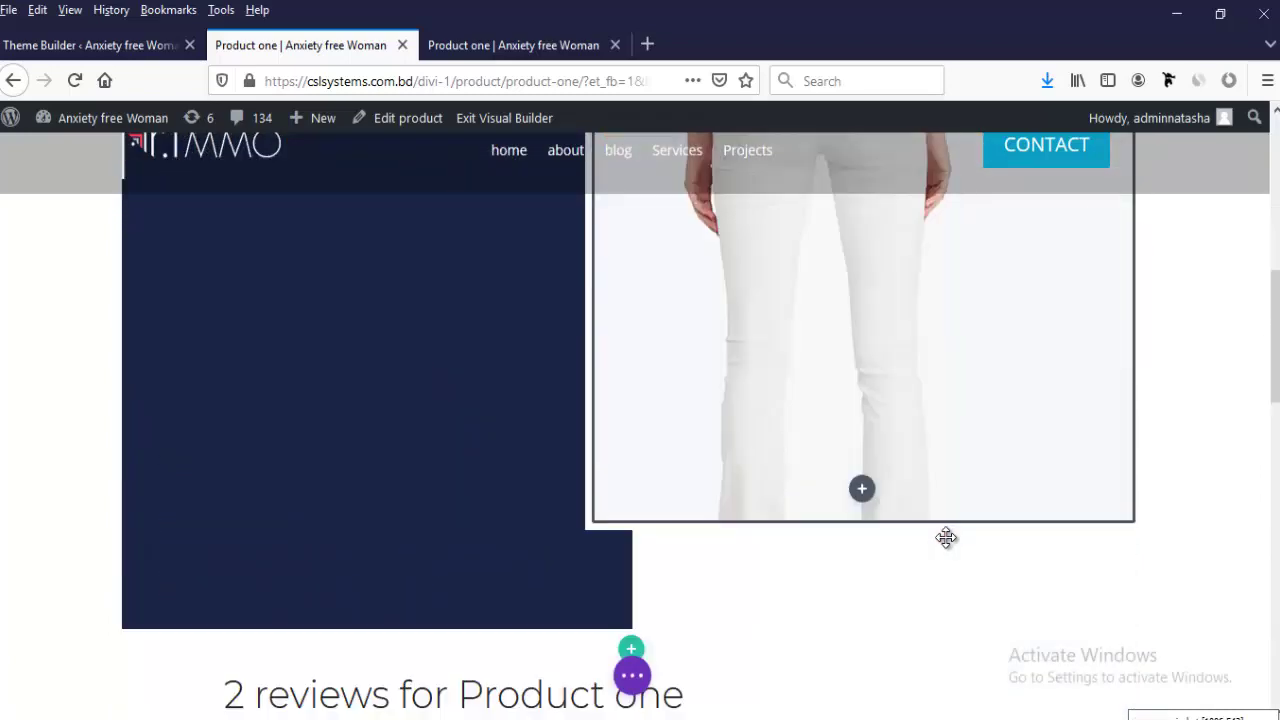
{"action": "left_click", "coordinate": [632, 675]}
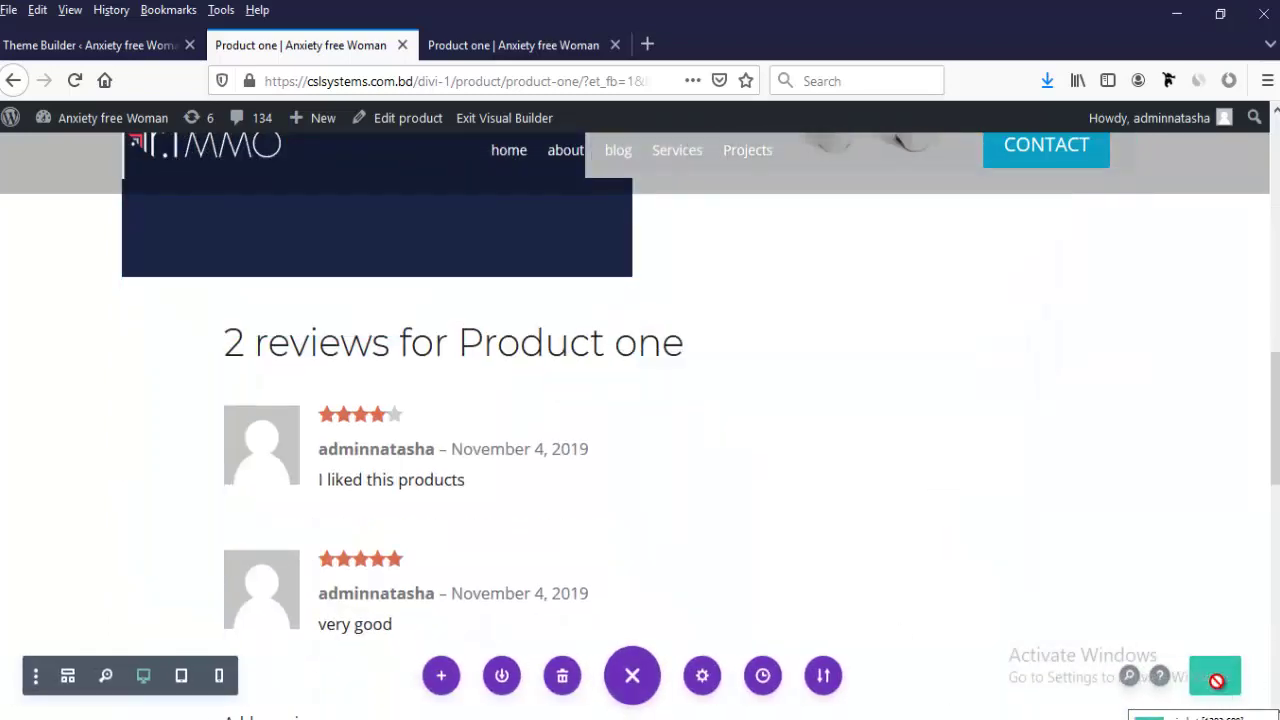
{"action": "mouse_move", "coordinate": [866, 539]}
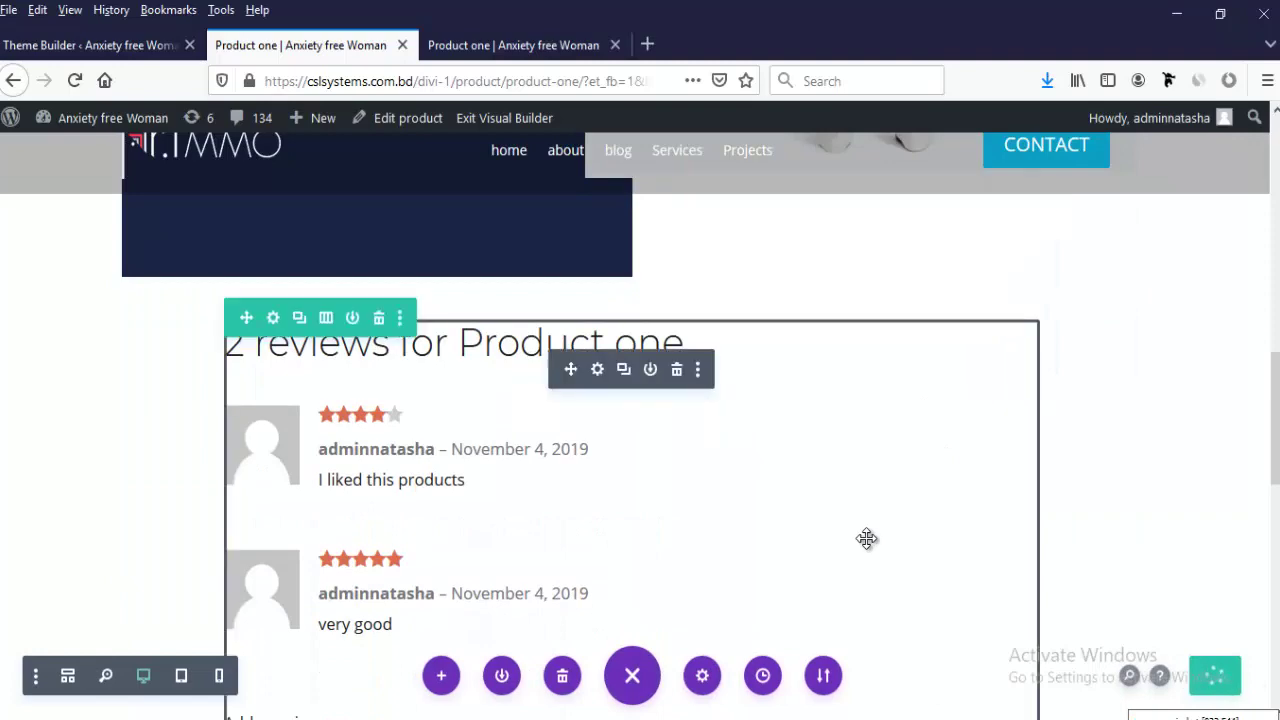
{"action": "scroll", "coordinate": [866, 539], "scroll_direction": "down", "scroll_amount": 9}
{"action": "scroll", "coordinate": [868, 549], "scroll_direction": "up", "scroll_amount": 5}
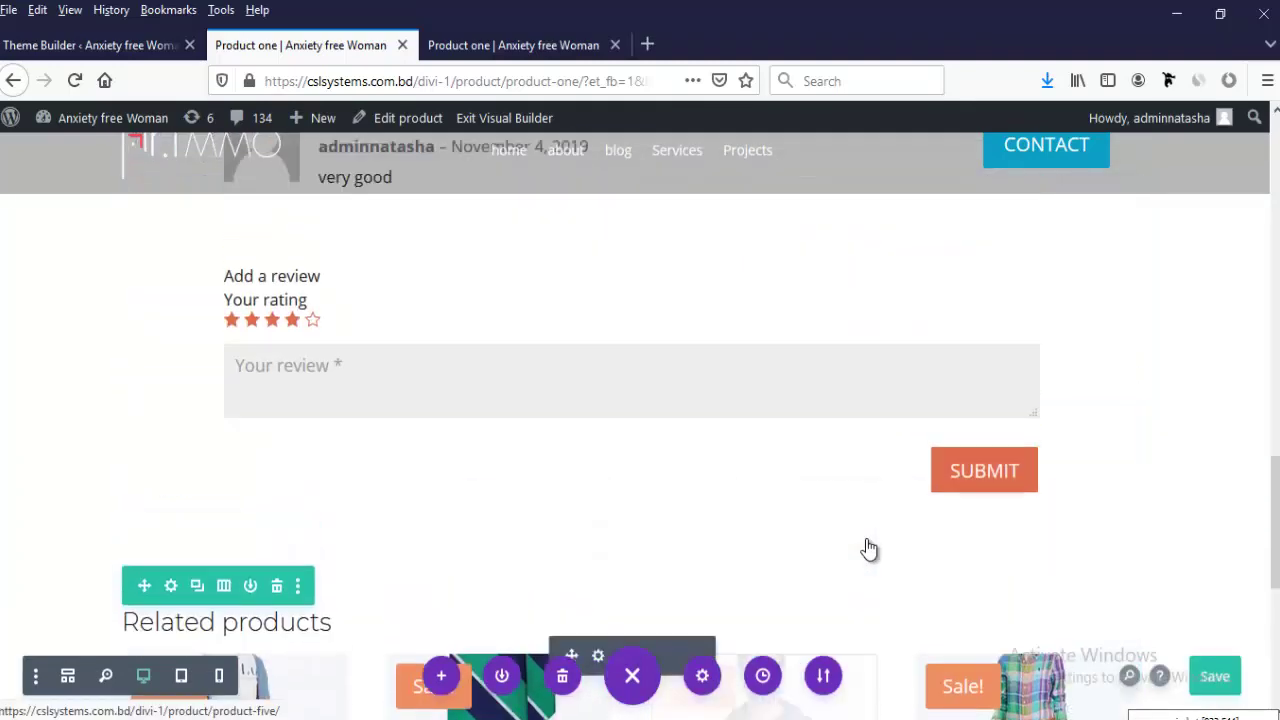
{"action": "scroll", "coordinate": [866, 540], "scroll_direction": "up", "scroll_amount": 10}
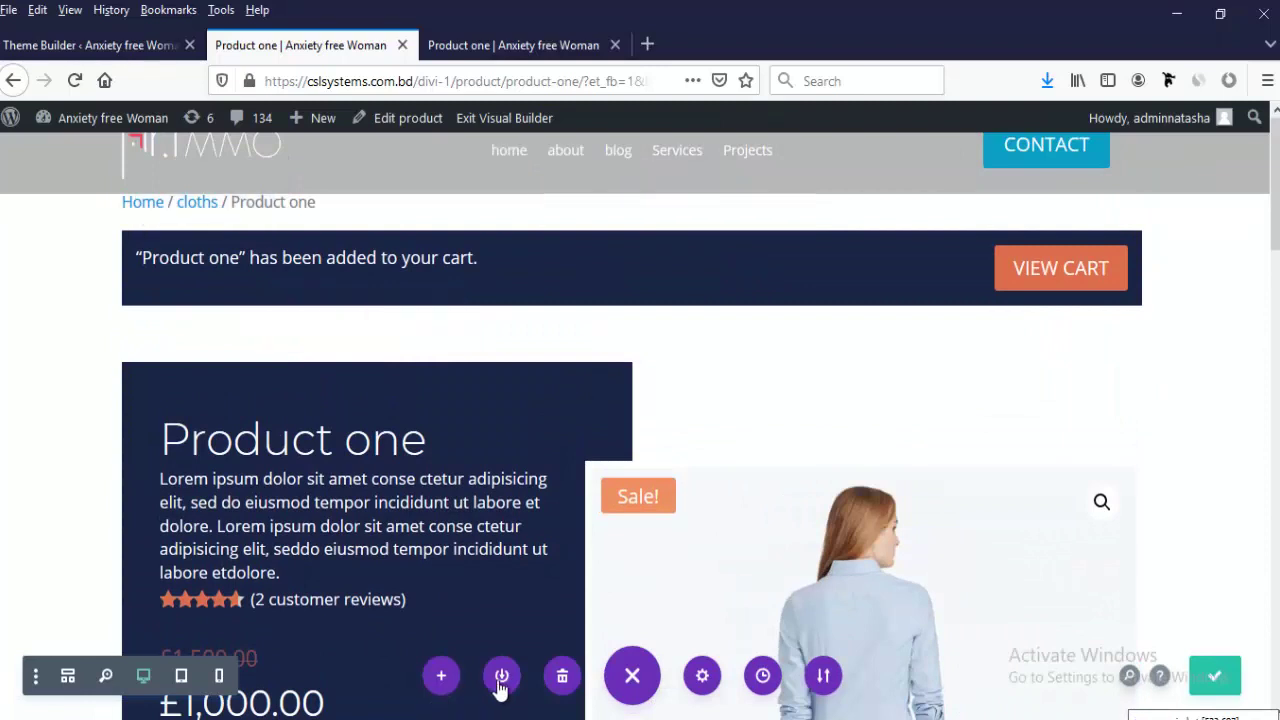
Step: Save the current product page layout to the Divi Library under a new layout name
{"action": "left_click", "coordinate": [501, 677]}
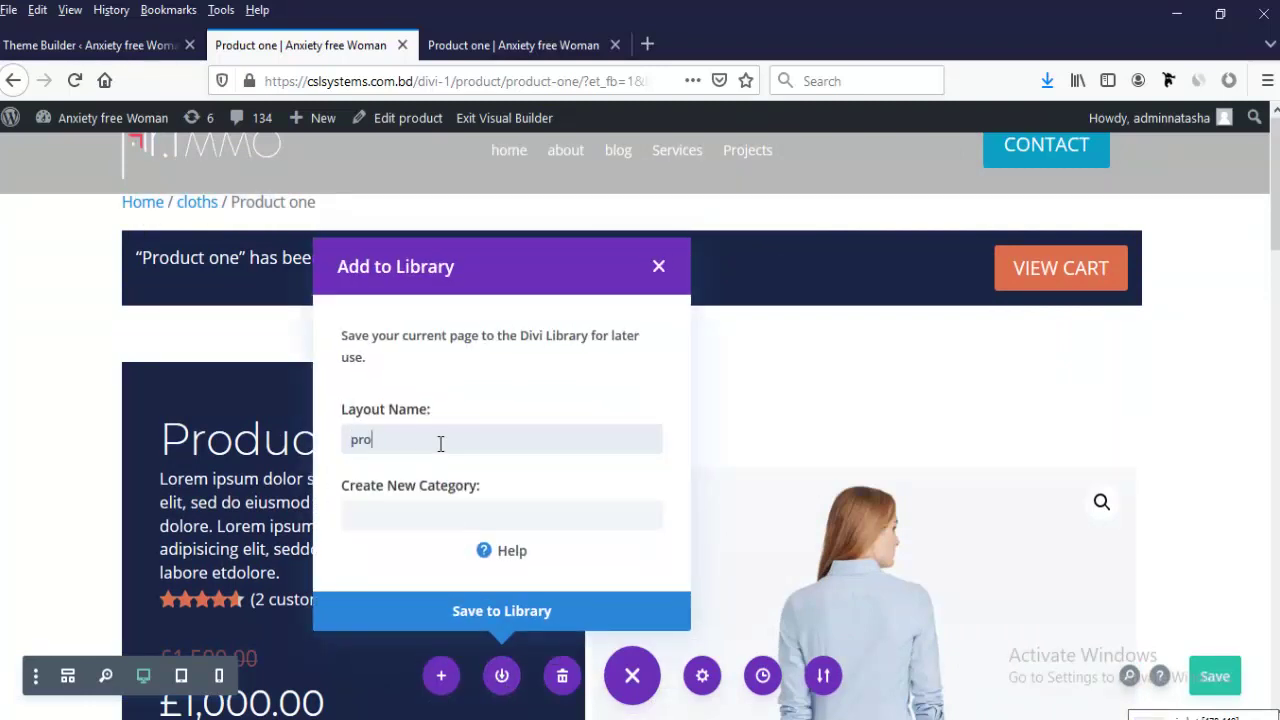
{"action": "left_click", "coordinate": [440, 443]}
{"action": "key", "text": "BackSpace"}
{"action": "key", "text": "BackSpace"}
{"action": "type", "text": "singl"}
{"action": "left_click", "coordinate": [489, 622]}
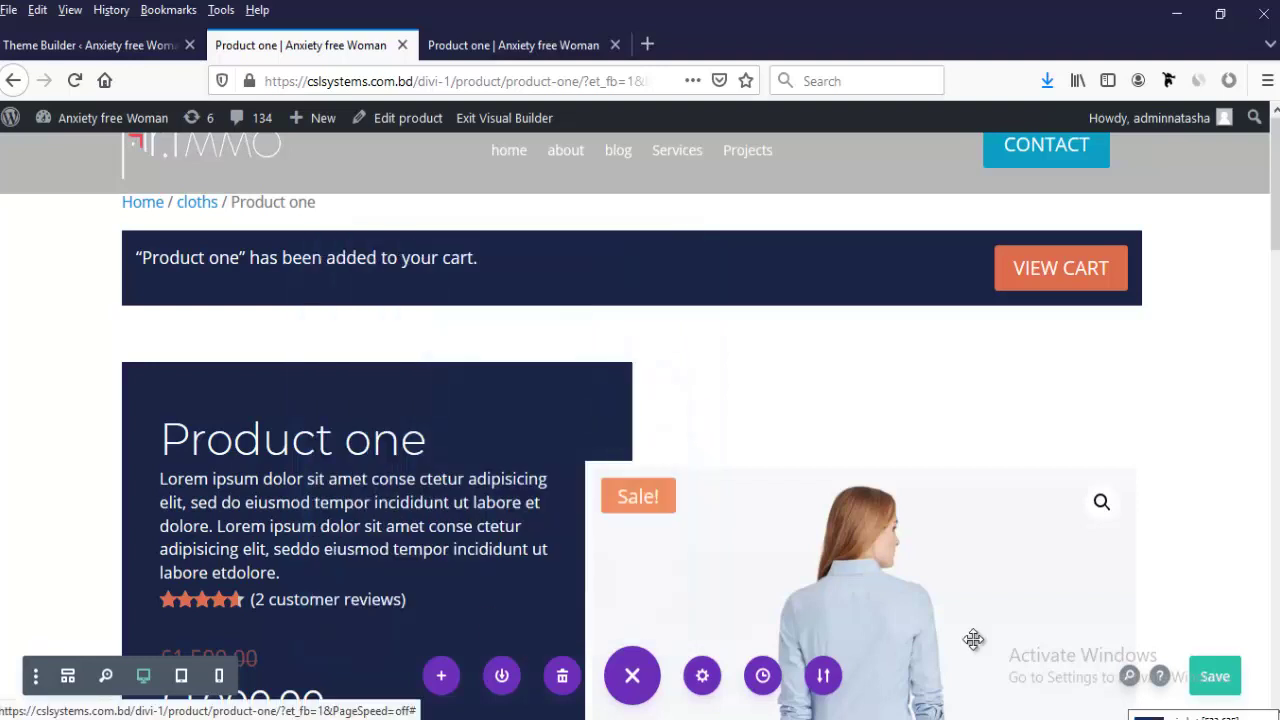
Step: Save the product page and exit the Visual Builder to review the live Product one page down to its related products
{"action": "left_click", "coordinate": [1222, 680]}
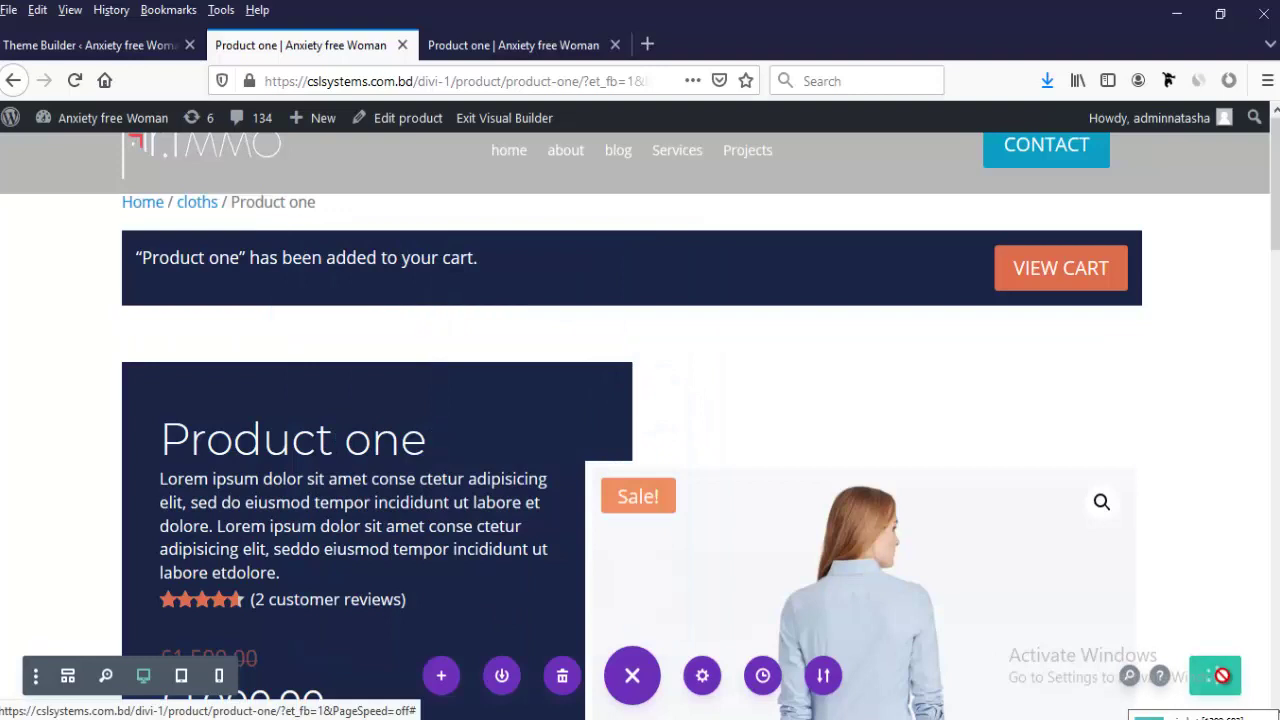
{"action": "left_click", "coordinate": [480, 120]}
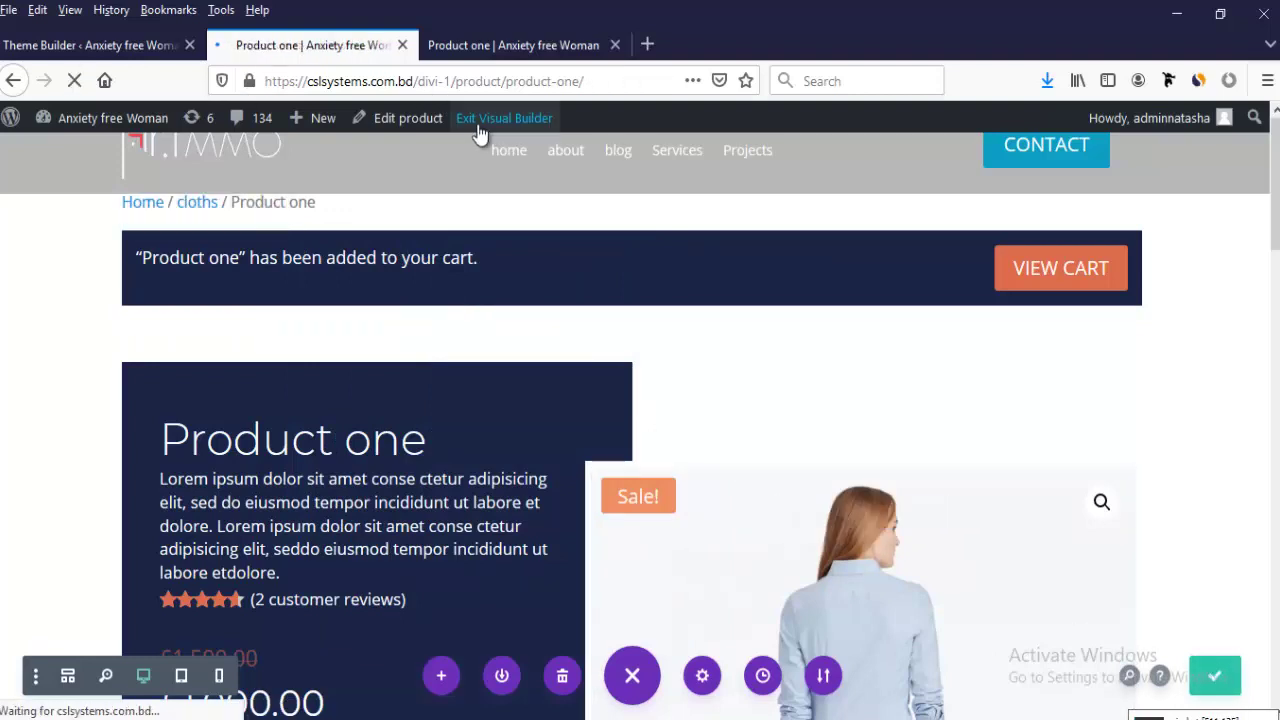
{"action": "scroll", "coordinate": [363, 528], "scroll_direction": "down", "scroll_amount": 10}
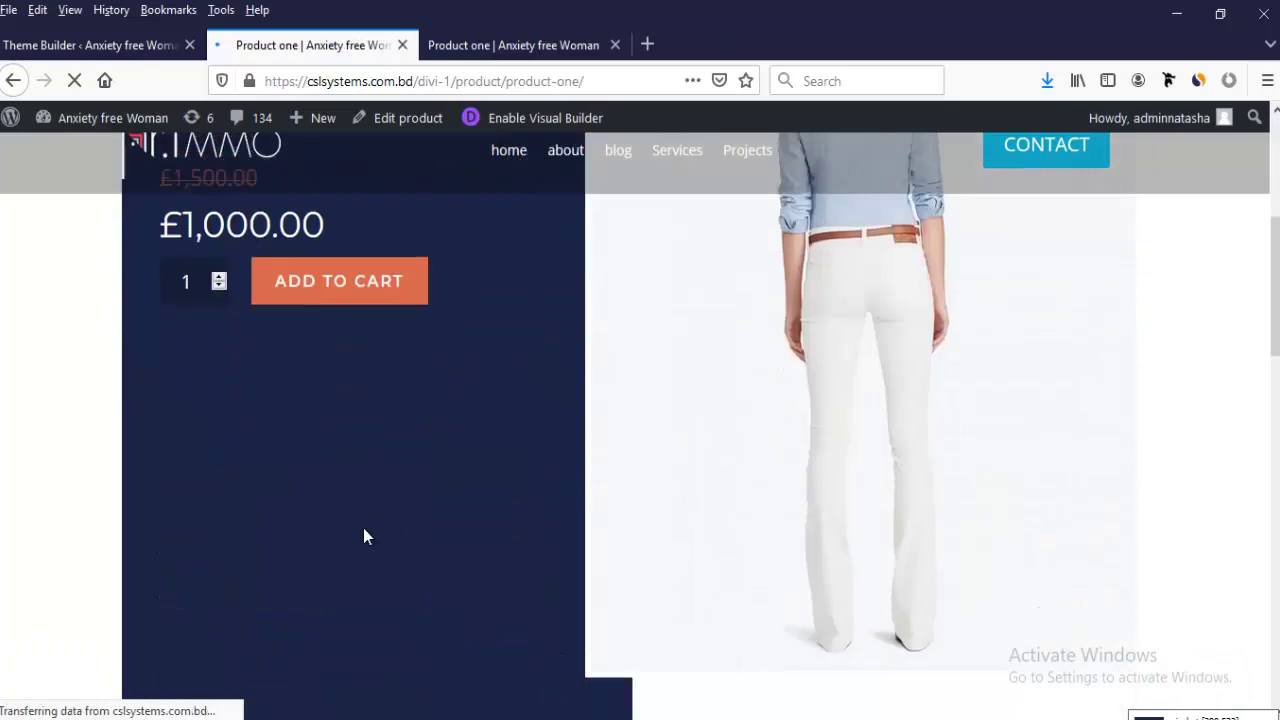
{"action": "scroll", "coordinate": [363, 528], "scroll_direction": "down", "scroll_amount": 6}
{"action": "scroll", "coordinate": [363, 528], "scroll_direction": "up", "scroll_amount": 10}
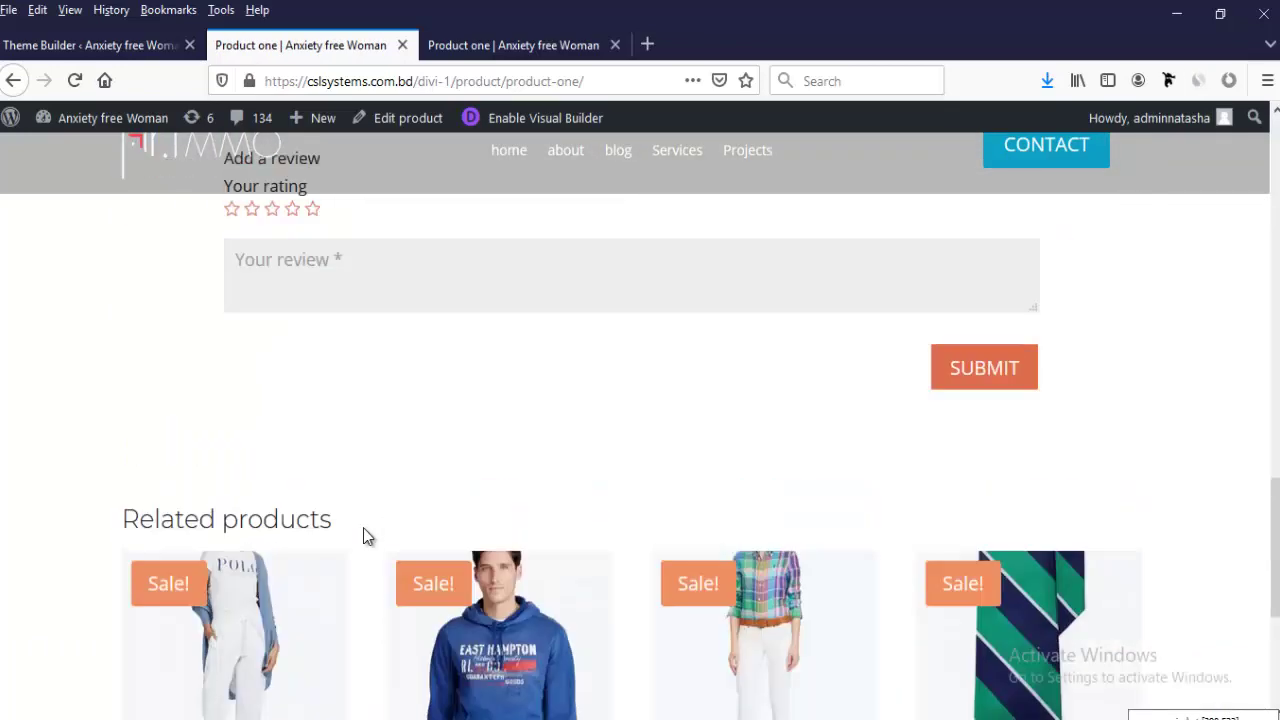
{"action": "scroll", "coordinate": [363, 528], "scroll_direction": "up", "scroll_amount": 5}
{"action": "scroll", "coordinate": [363, 528], "scroll_direction": "down", "scroll_amount": 6}
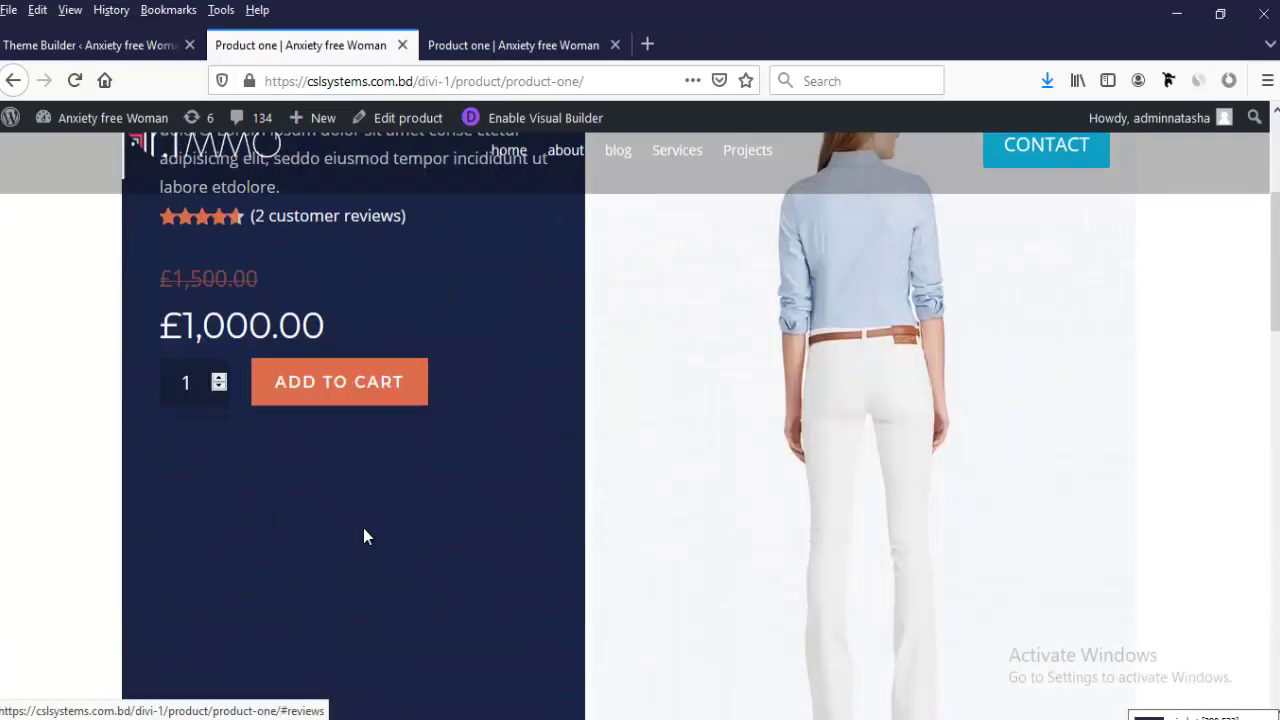
{"action": "scroll", "coordinate": [363, 530], "scroll_direction": "up", "scroll_amount": 6}
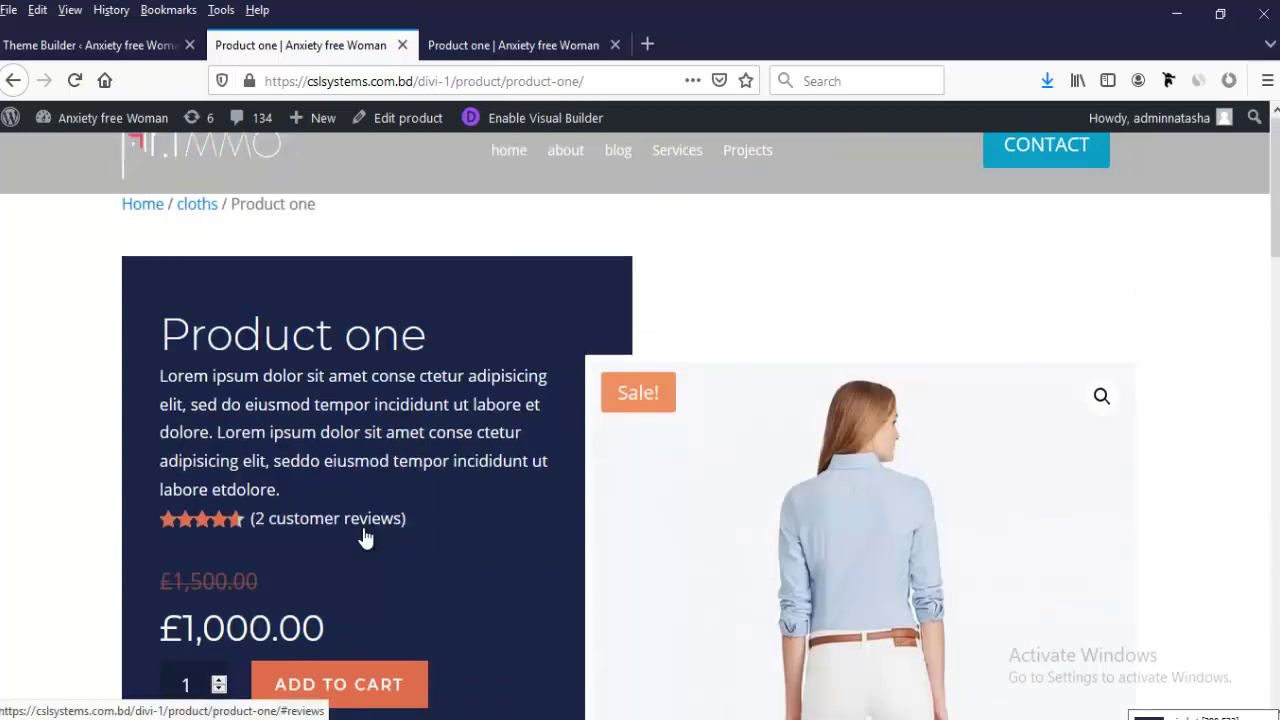
{"action": "scroll", "coordinate": [772, 452], "scroll_direction": "down", "scroll_amount": 2}
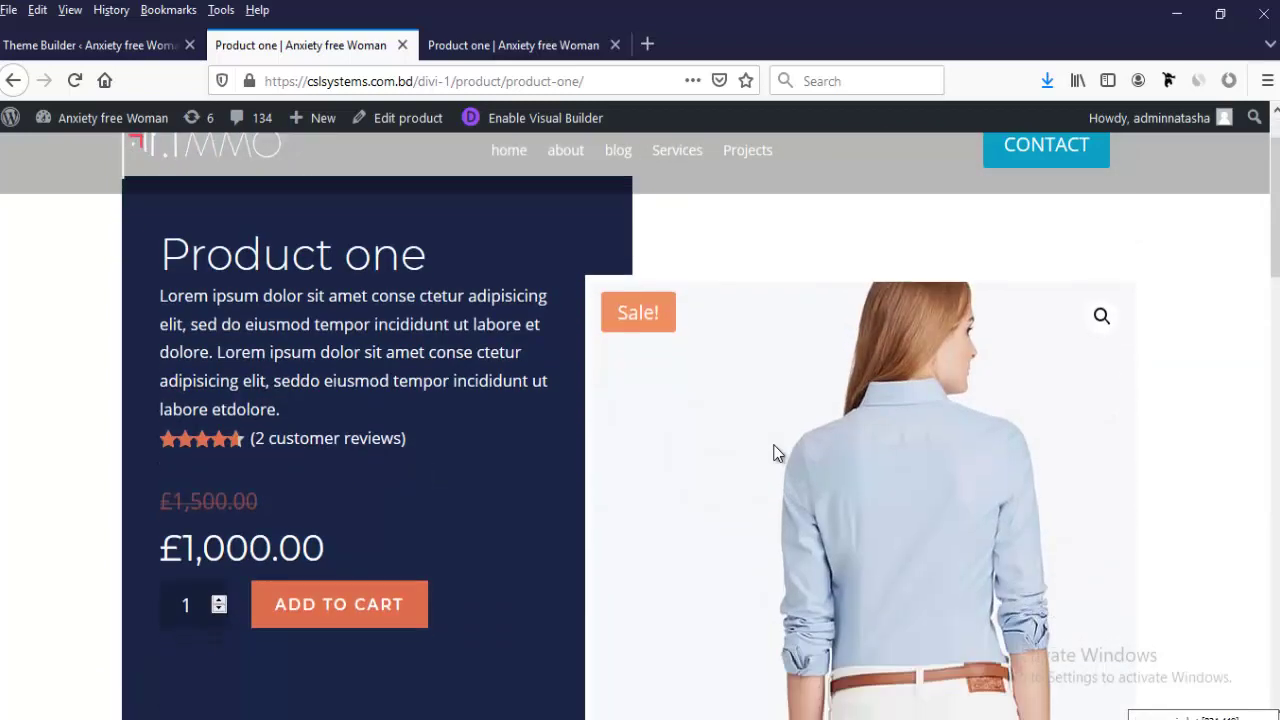
{"action": "scroll", "coordinate": [700, 445], "scroll_direction": "up", "scroll_amount": 2}
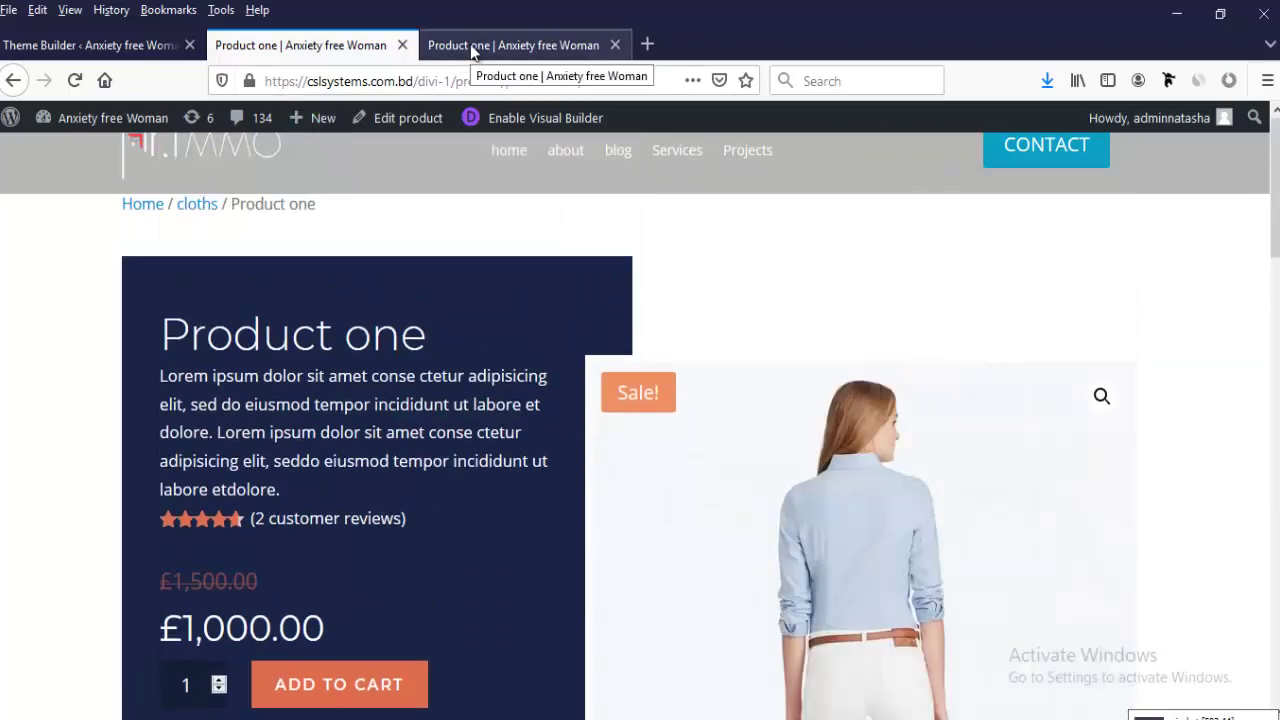
Step: Compare the old default version of Product one with the custom design, reloading the old version's browser tab
{"action": "left_click", "coordinate": [480, 50]}
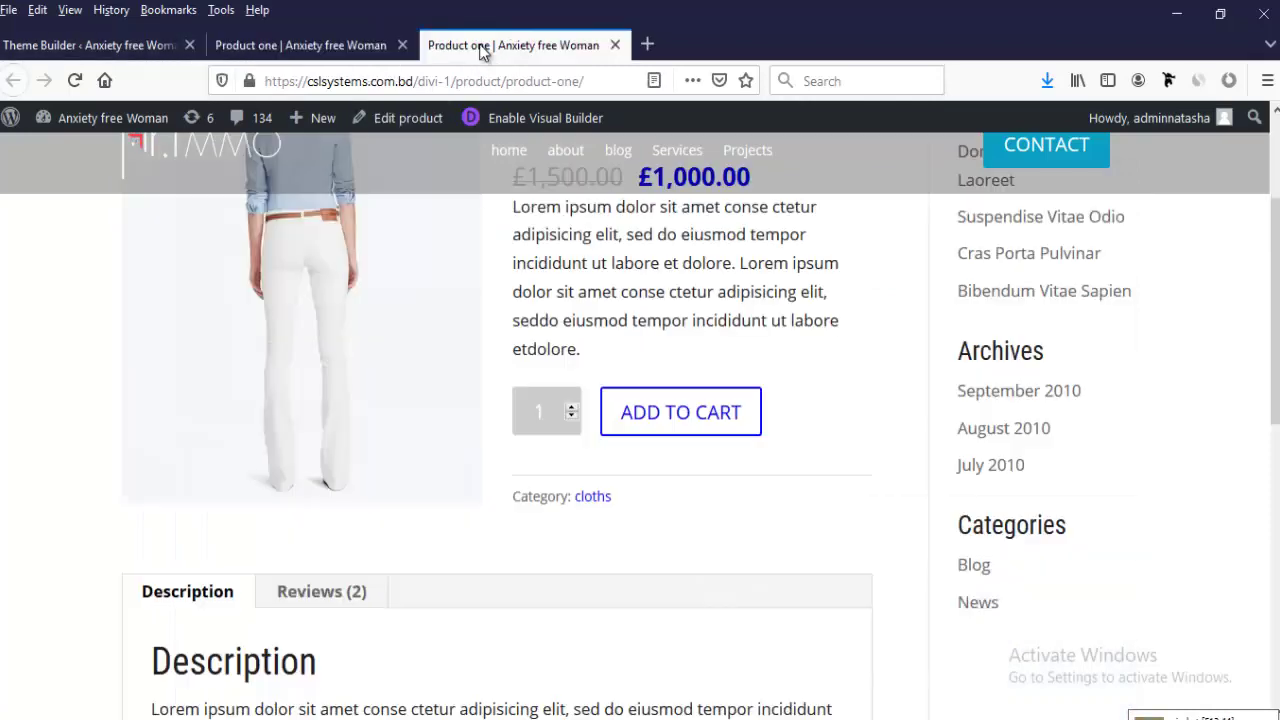
{"action": "scroll", "coordinate": [485, 338], "scroll_direction": "up", "scroll_amount": 3}
{"action": "left_click", "coordinate": [300, 45]}
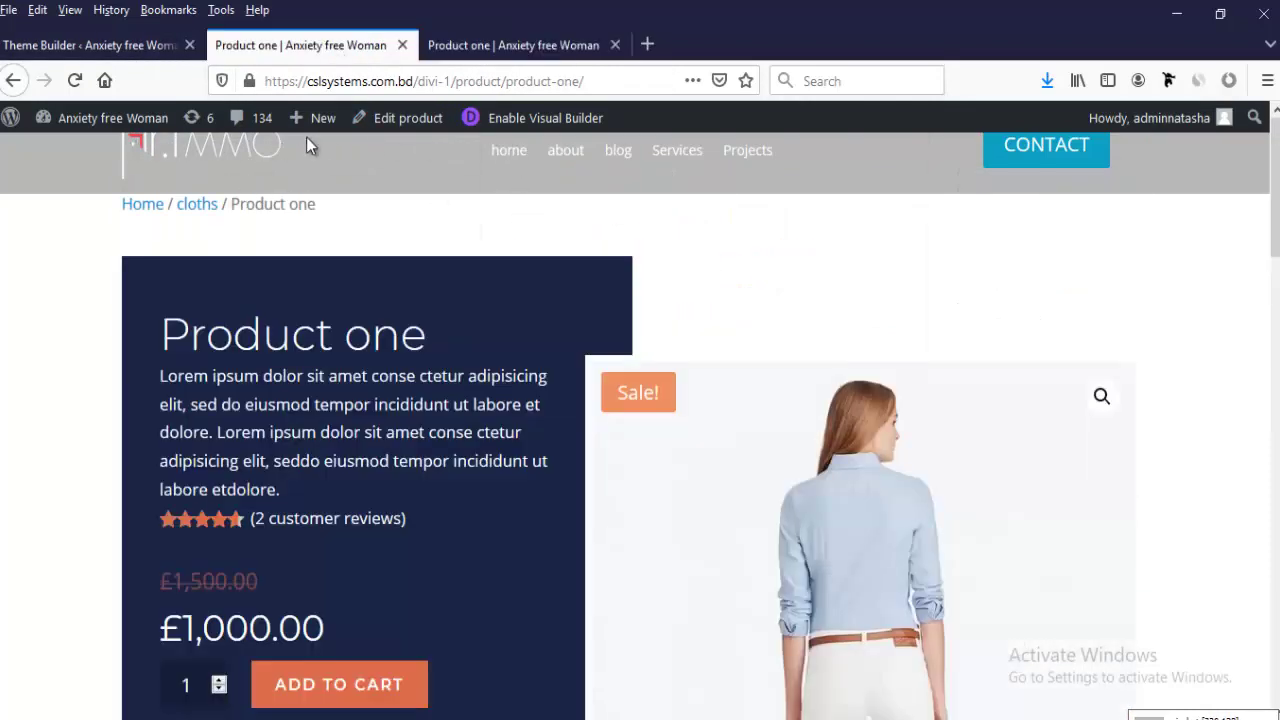
{"action": "left_click", "coordinate": [443, 50]}
{"action": "left_click", "coordinate": [75, 81]}
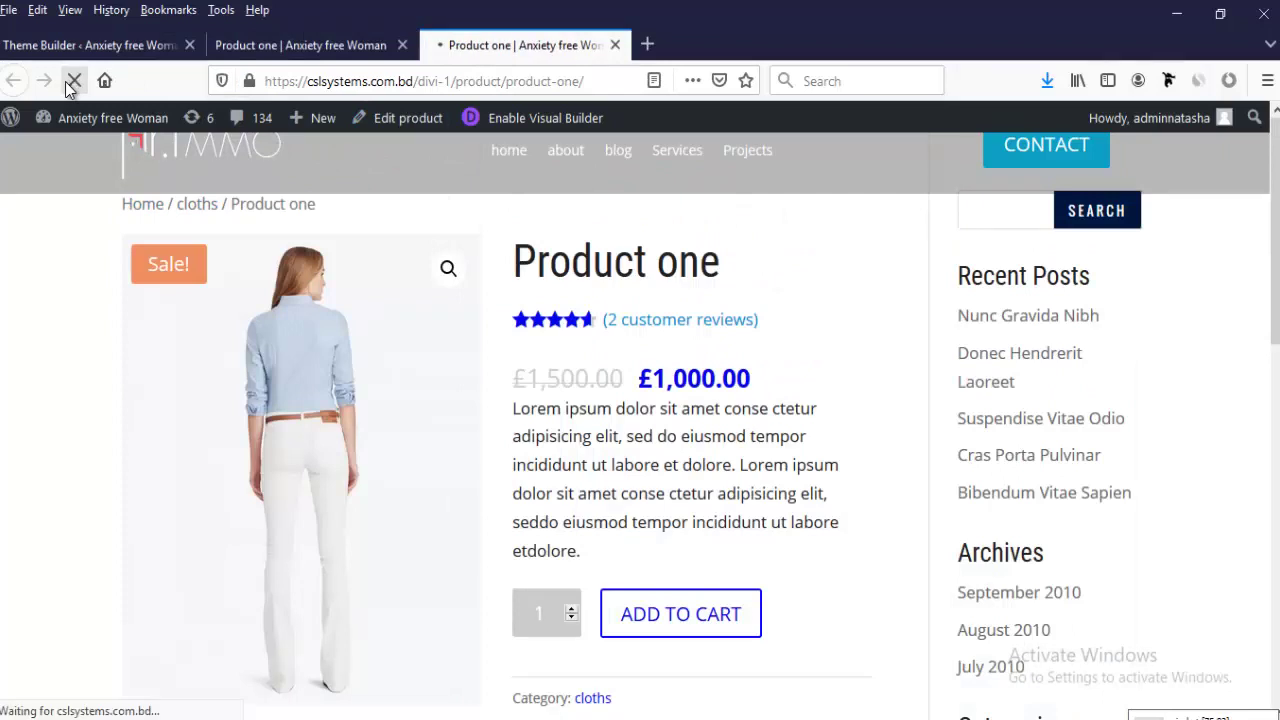
{"action": "left_click", "coordinate": [358, 47]}
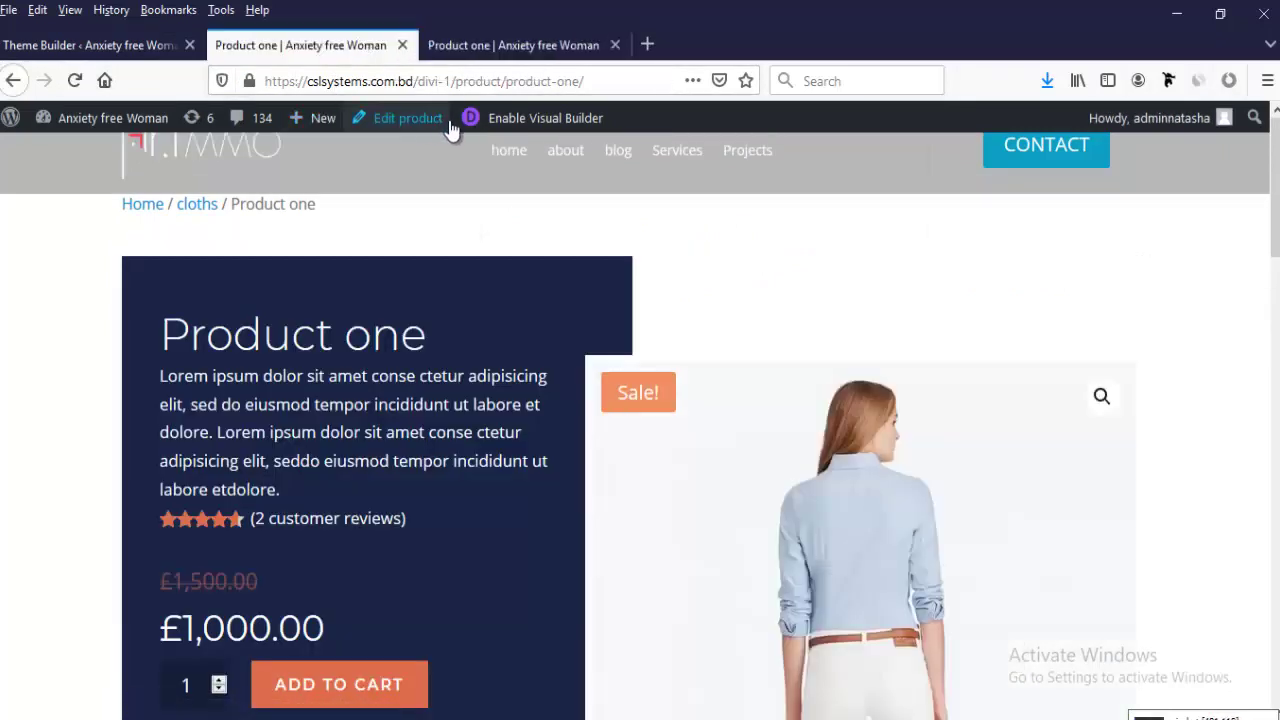
Step: Open the list of all products and view Product five and Product four in separate browser tabs
{"action": "left_click", "coordinate": [386, 127]}
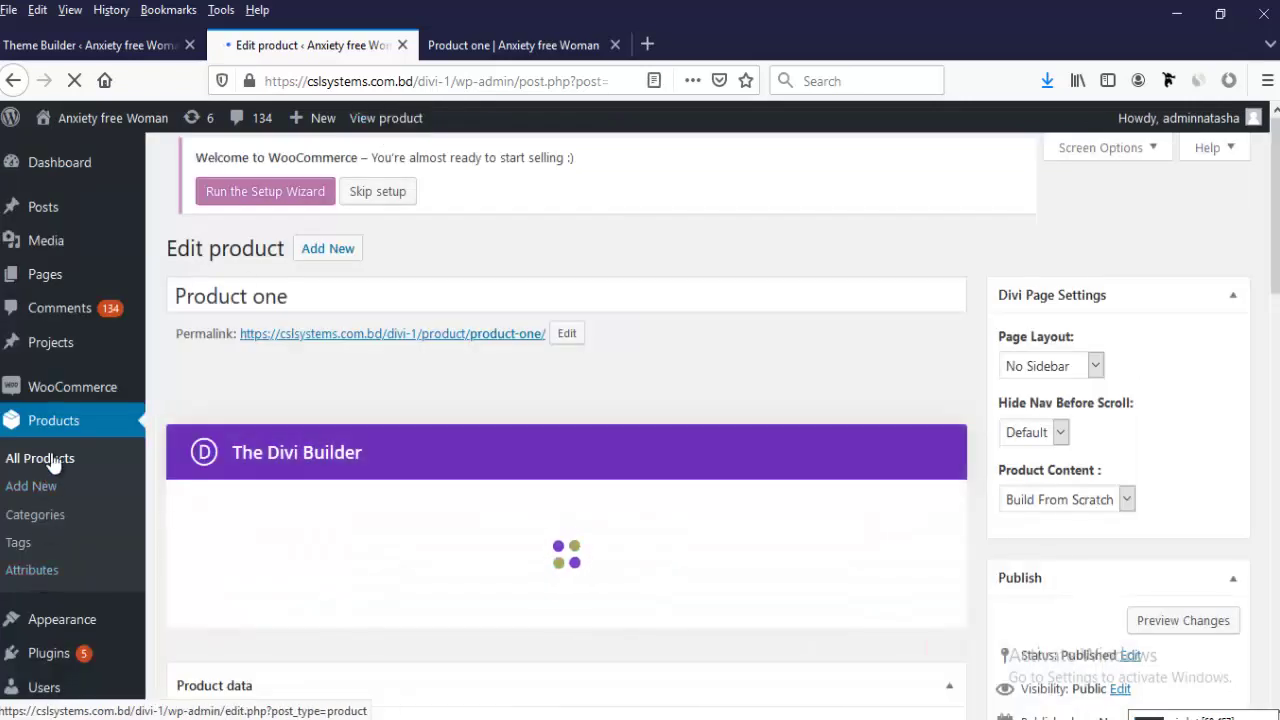
{"action": "left_click", "coordinate": [50, 460]}
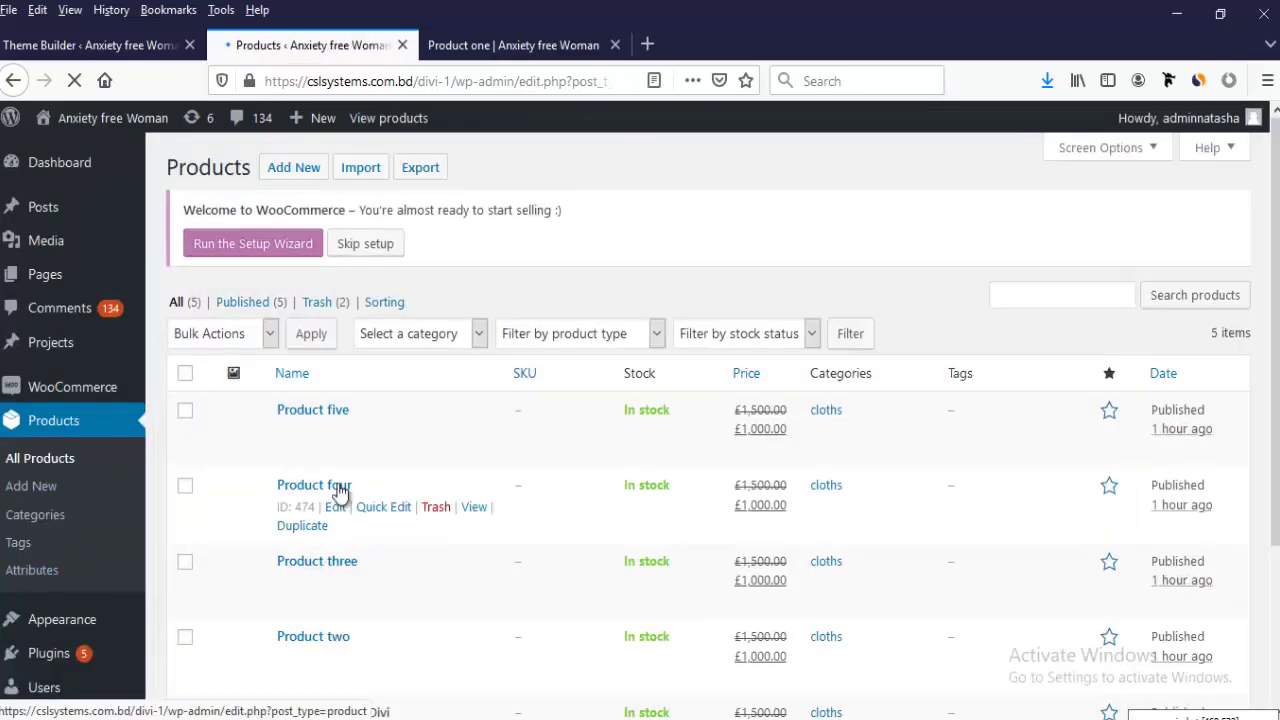
{"action": "middle_click", "coordinate": [472, 432]}
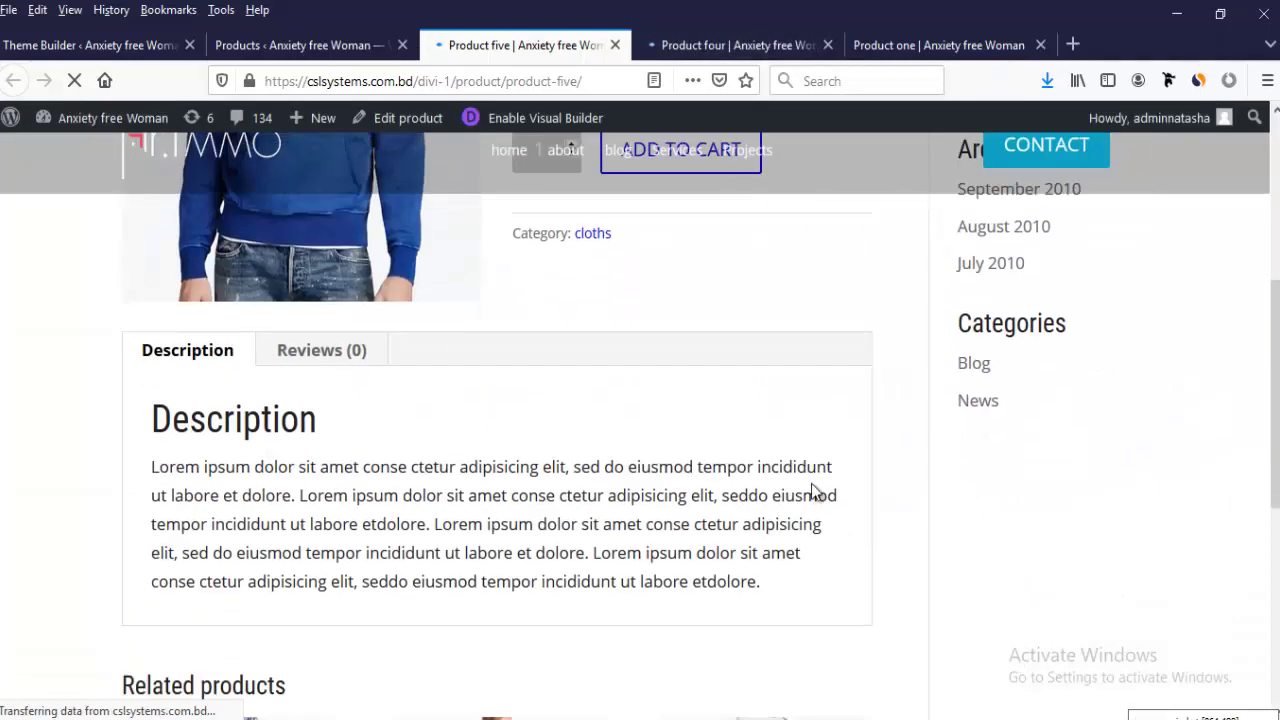
{"action": "scroll", "coordinate": [814, 491], "scroll_direction": "up", "scroll_amount": 5}
{"action": "scroll", "coordinate": [811, 483], "scroll_direction": "up", "scroll_amount": 4}
Step: Compare the custom Product one page and its related products with the layouts of Product five and Product four
{"action": "left_click", "coordinate": [936, 47]}
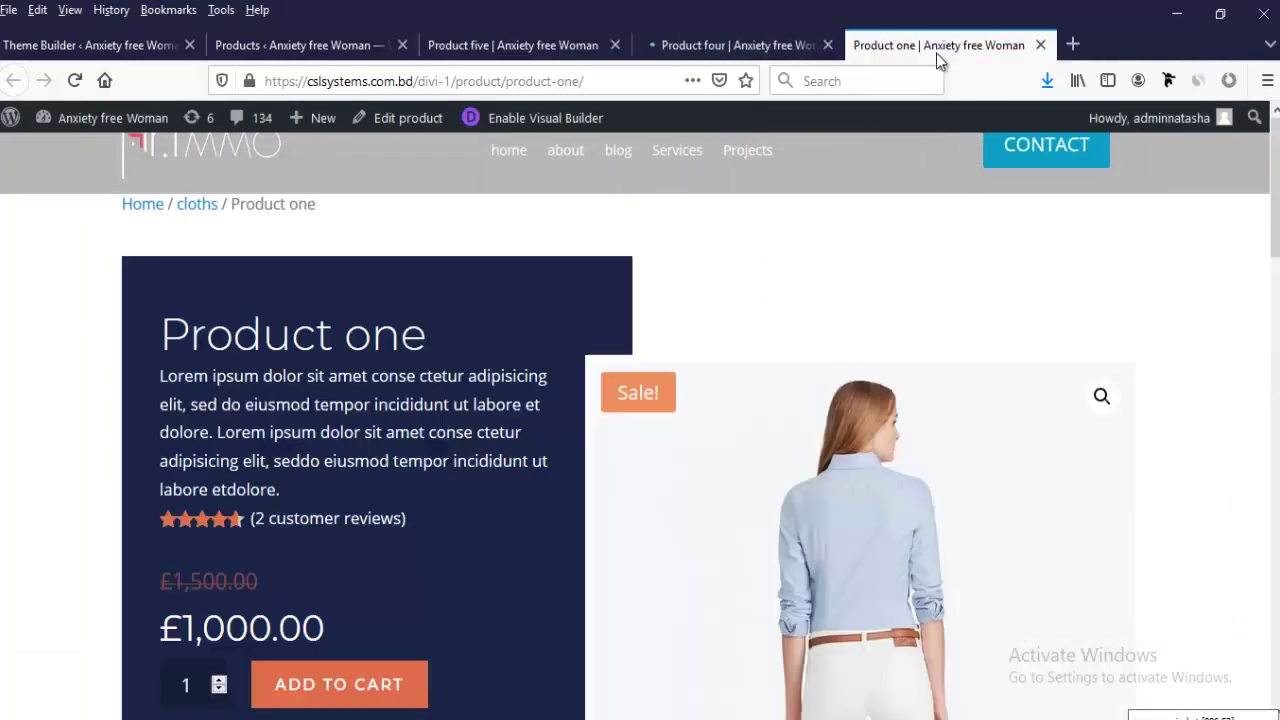
{"action": "scroll", "coordinate": [751, 471], "scroll_direction": "down", "scroll_amount": 10}
{"action": "scroll", "coordinate": [751, 479], "scroll_direction": "down", "scroll_amount": 7}
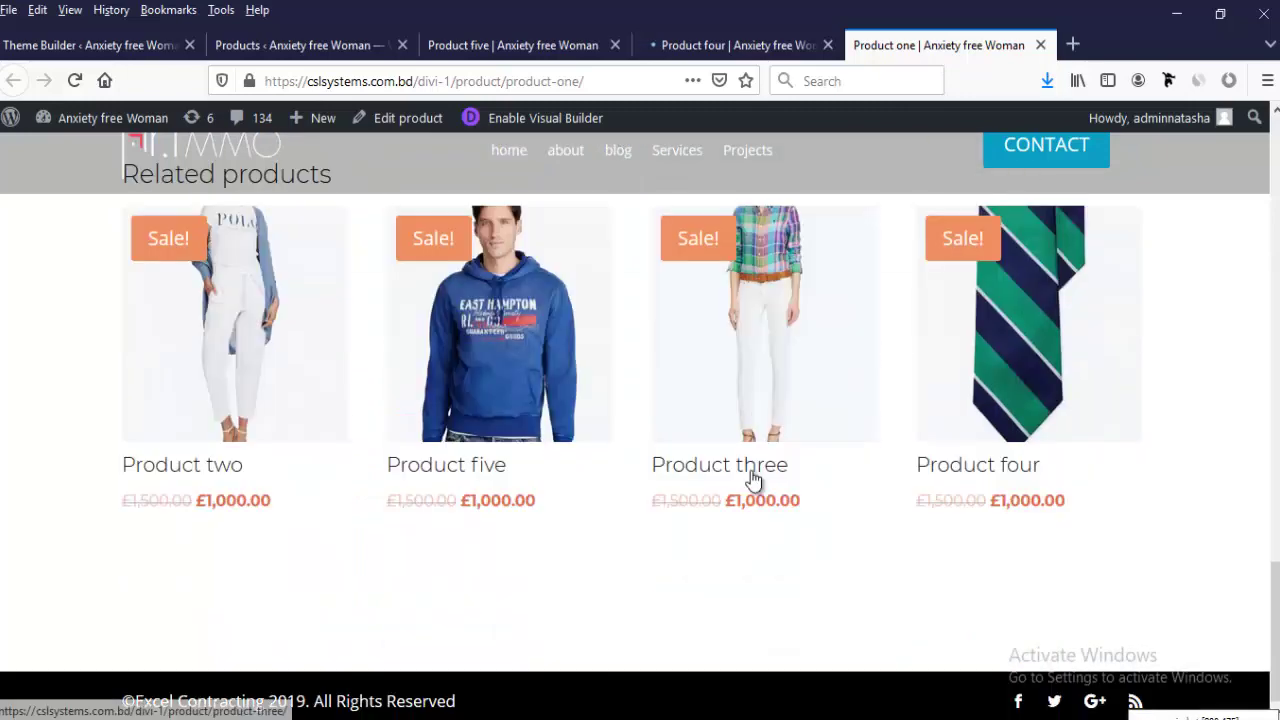
{"action": "scroll", "coordinate": [751, 479], "scroll_direction": "up", "scroll_amount": 6}
{"action": "left_click", "coordinate": [487, 45]}
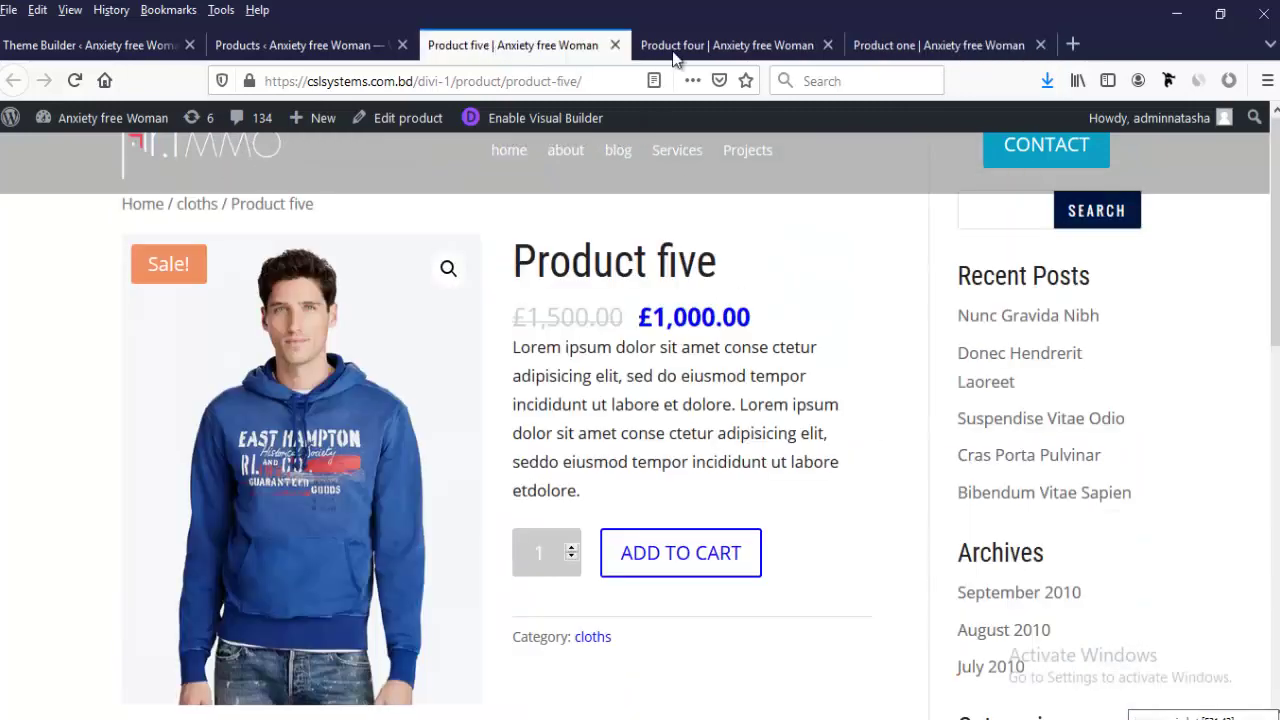
{"action": "left_click", "coordinate": [806, 47]}
{"action": "left_click", "coordinate": [850, 50]}
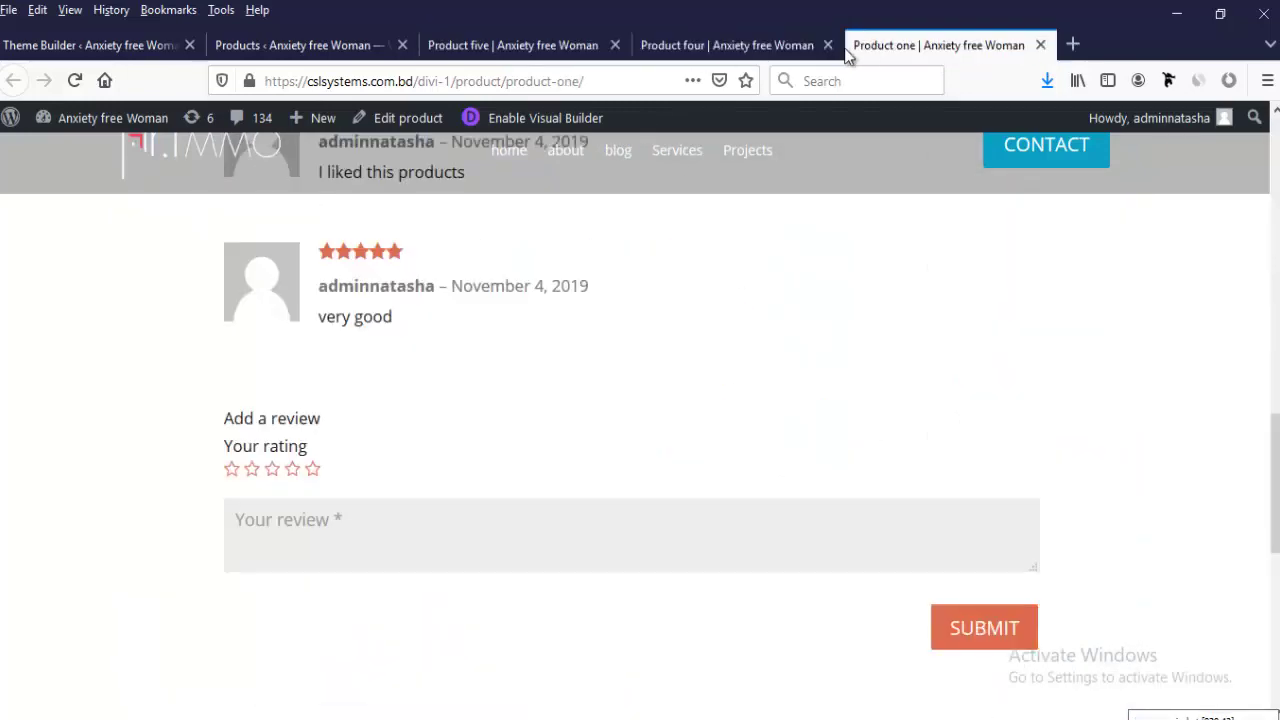
Step: Return to the product list in the site admin and open the Divi Theme Builder
{"action": "left_click", "coordinate": [340, 50]}
{"action": "scroll", "coordinate": [358, 437], "scroll_direction": "down", "scroll_amount": 1}
{"action": "scroll", "coordinate": [358, 437], "scroll_direction": "down", "scroll_amount": 3}
{"action": "mouse_move", "coordinate": [68, 676]}
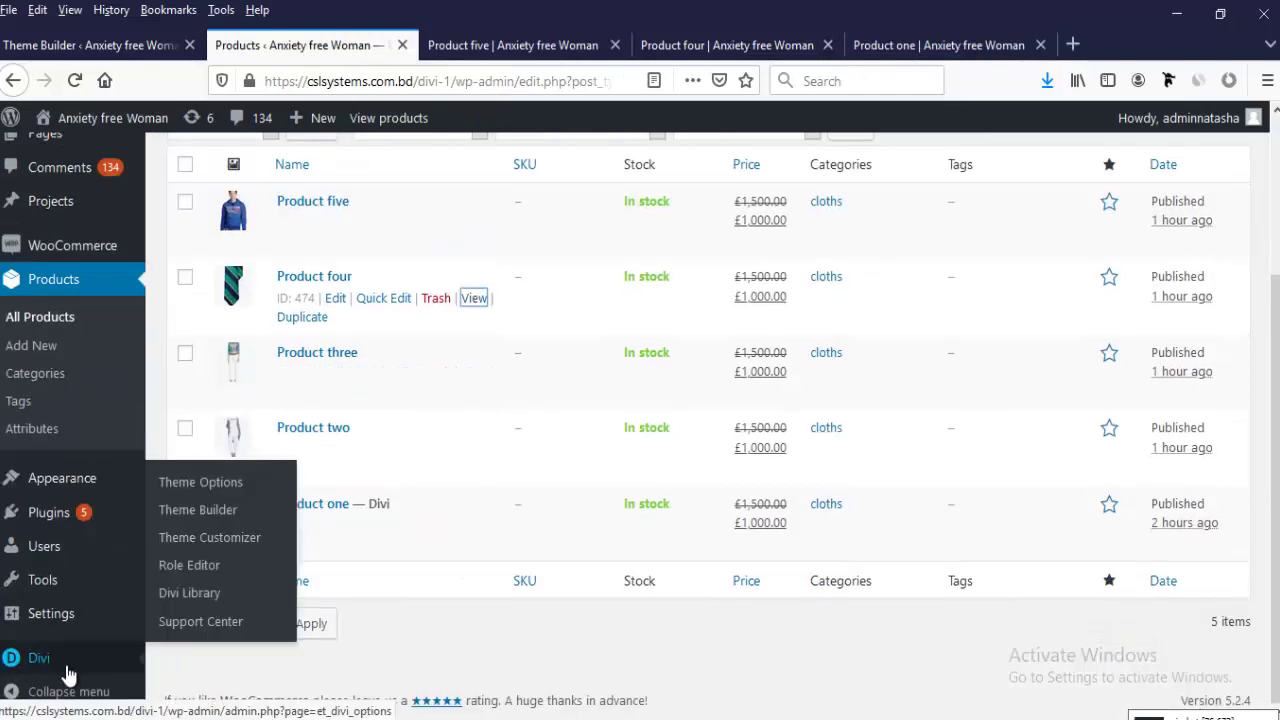
{"action": "left_click", "coordinate": [212, 516]}
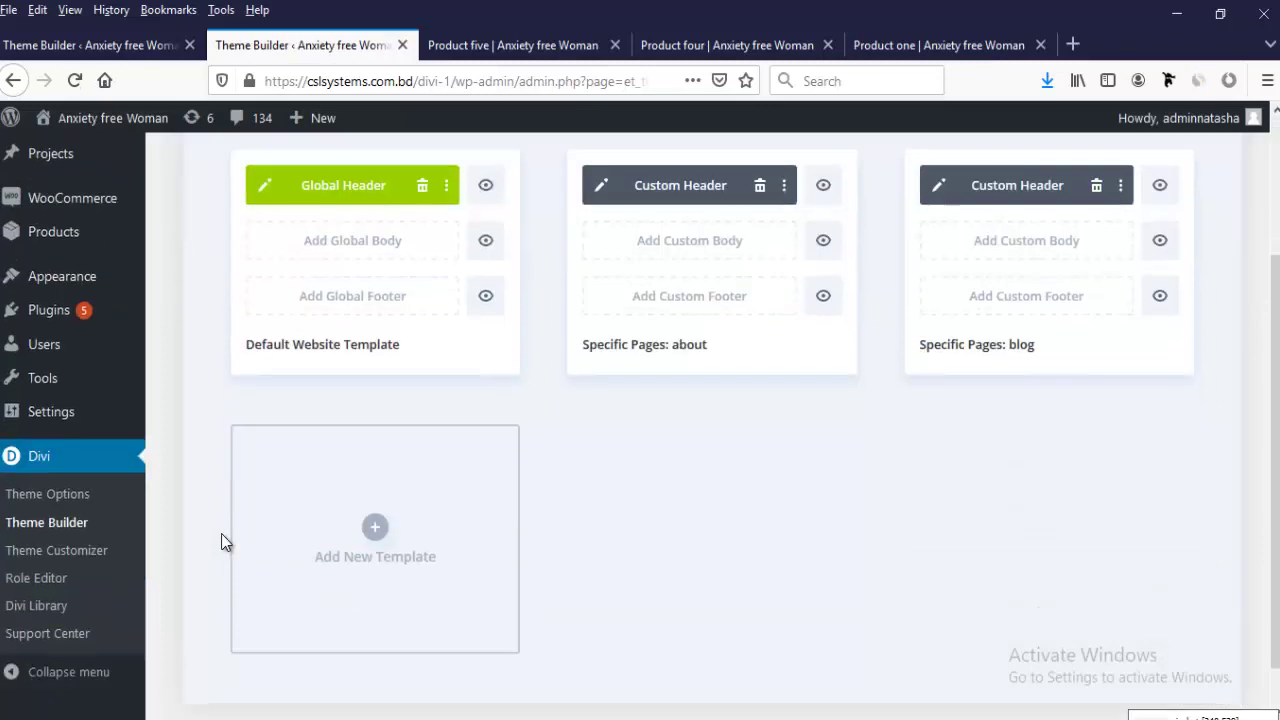
Step: Create a new Theme Builder template that is used on All Products
{"action": "scroll", "coordinate": [221, 540], "scroll_direction": "down", "scroll_amount": 1}
{"action": "left_click", "coordinate": [369, 486]}
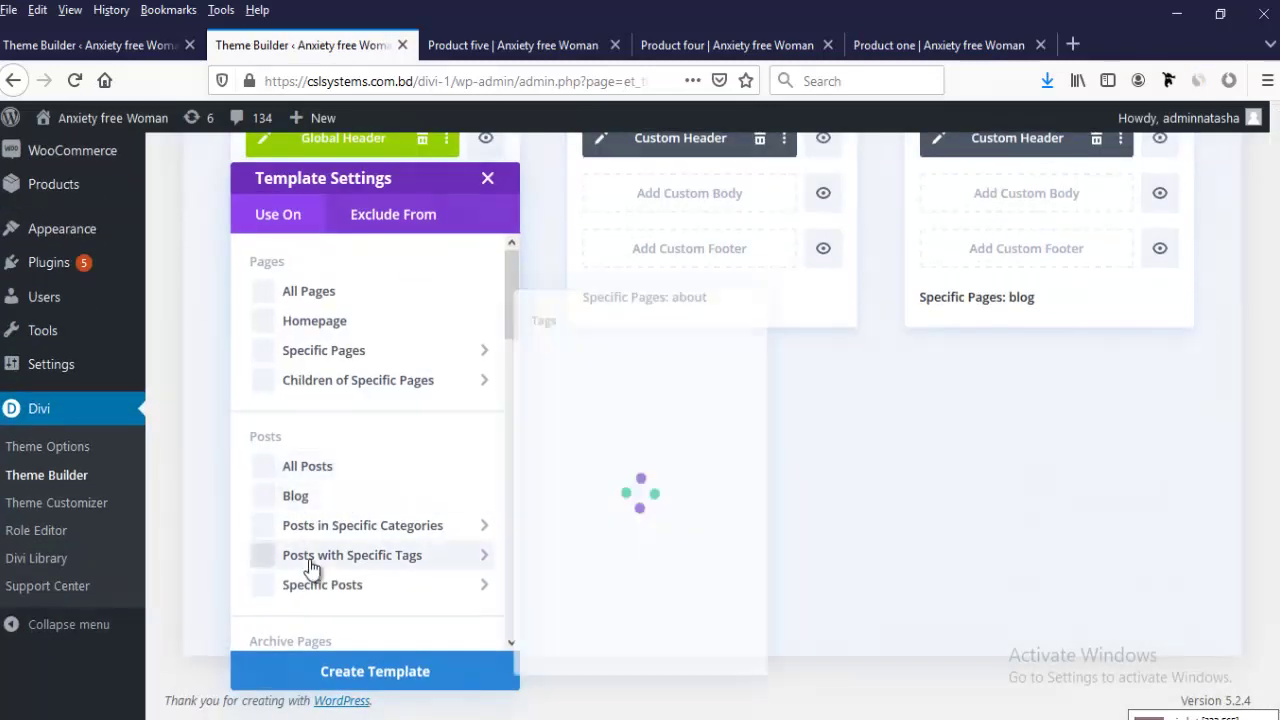
{"action": "scroll", "coordinate": [312, 567], "scroll_direction": "down", "scroll_amount": 8}
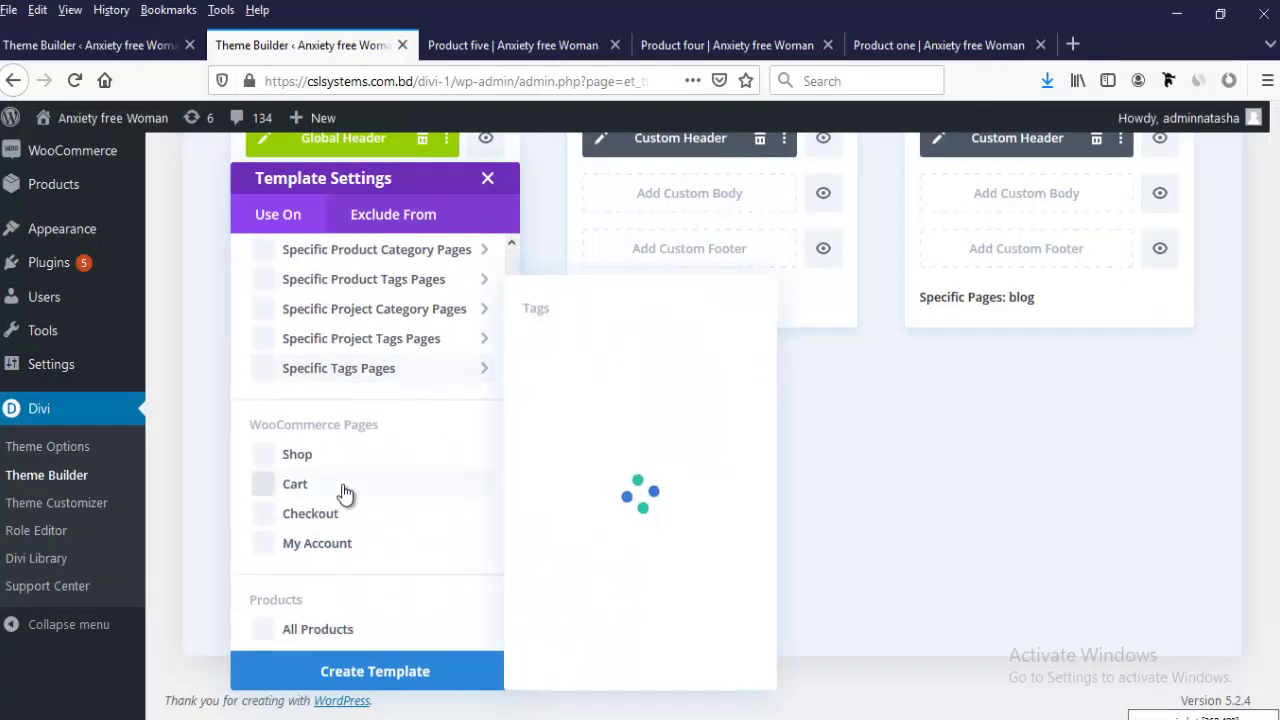
{"action": "scroll", "coordinate": [342, 492], "scroll_direction": "down", "scroll_amount": 4}
{"action": "left_click", "coordinate": [280, 416]}
{"action": "left_click", "coordinate": [388, 672]}
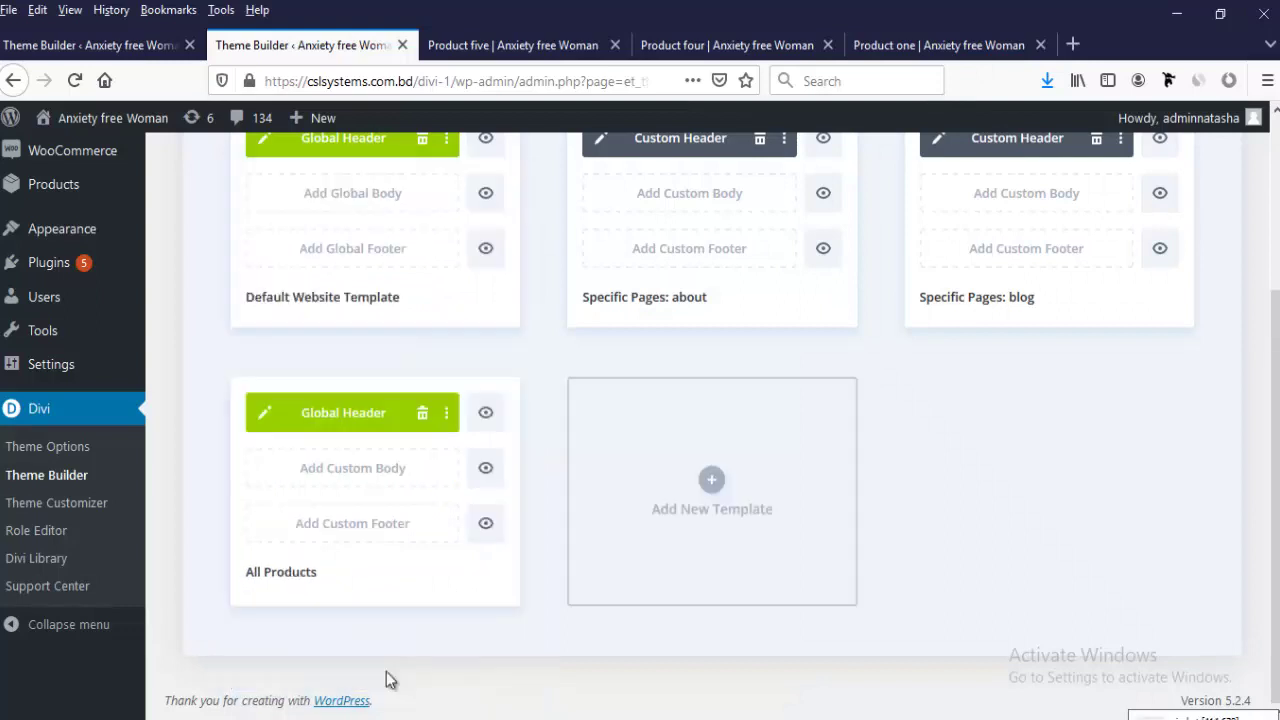
Step: Add a custom body to the All Products template by loading the existing Product one page from the library
{"action": "left_click", "coordinate": [373, 471]}
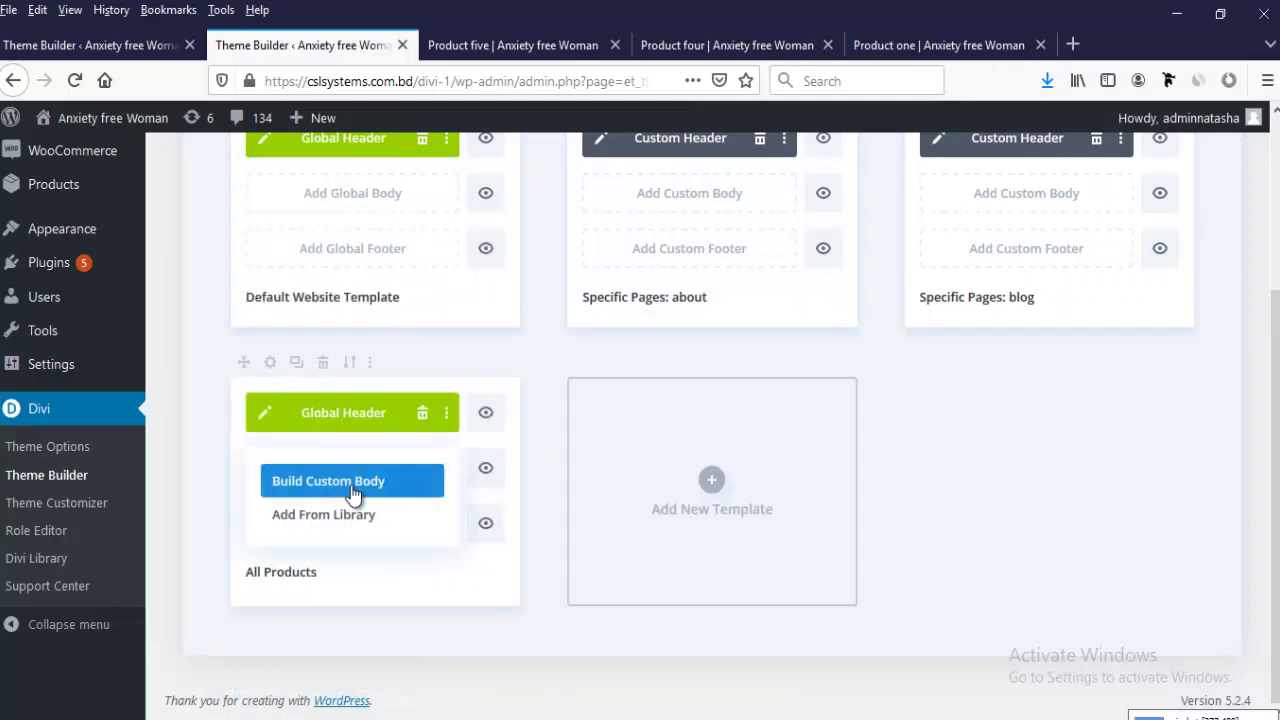
{"action": "left_click", "coordinate": [361, 529]}
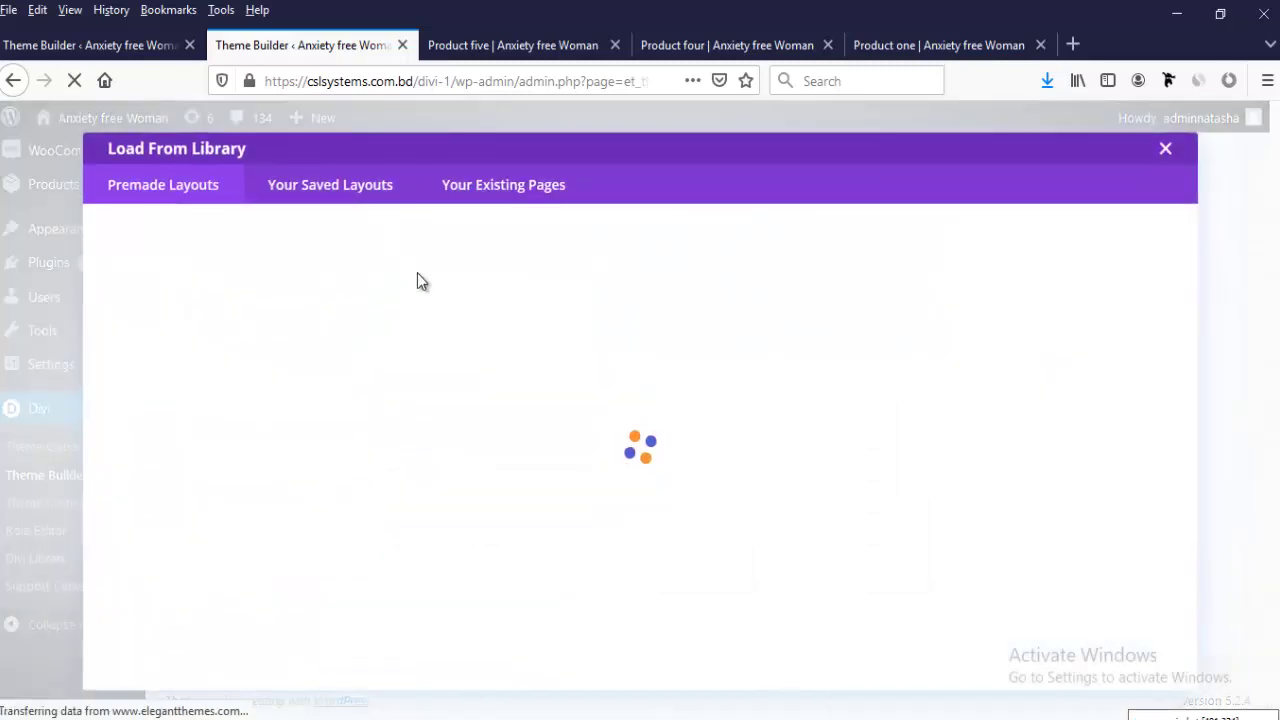
{"action": "left_click", "coordinate": [498, 190]}
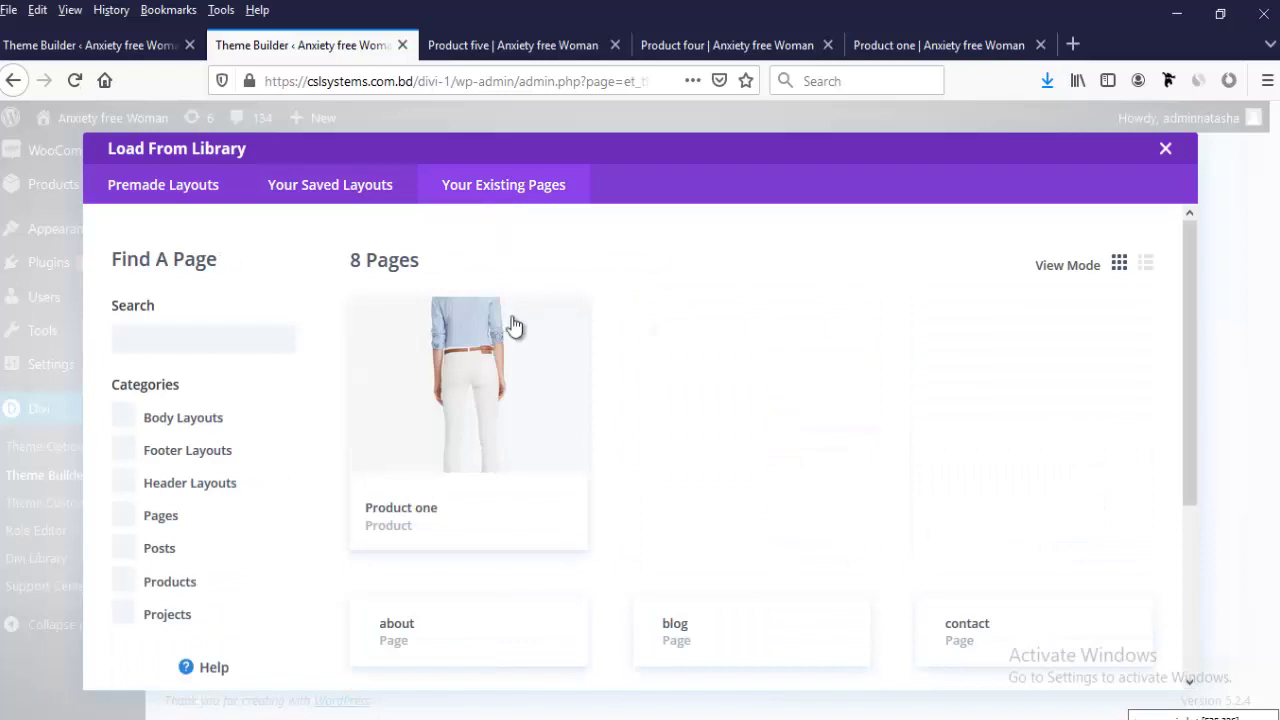
{"action": "scroll", "coordinate": [416, 529], "scroll_direction": "down", "scroll_amount": 1}
{"action": "scroll", "coordinate": [417, 531], "scroll_direction": "down", "scroll_amount": 3}
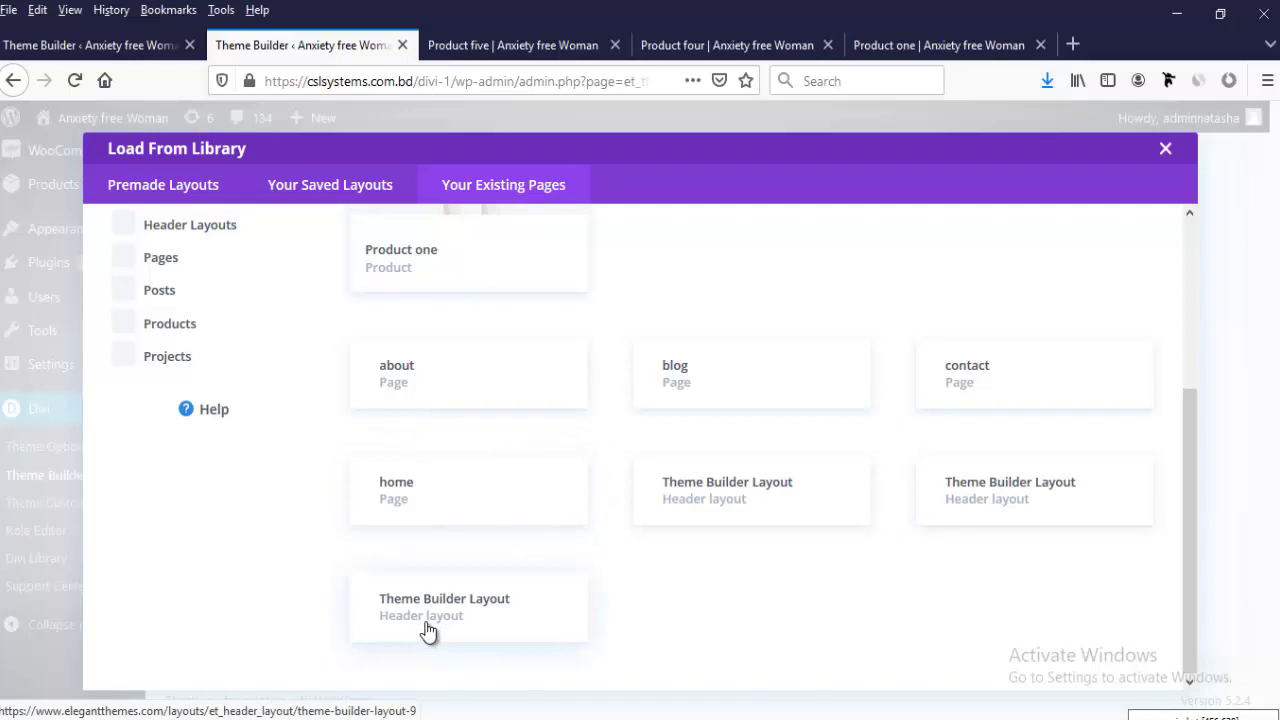
{"action": "scroll", "coordinate": [428, 630], "scroll_direction": "up", "scroll_amount": 4}
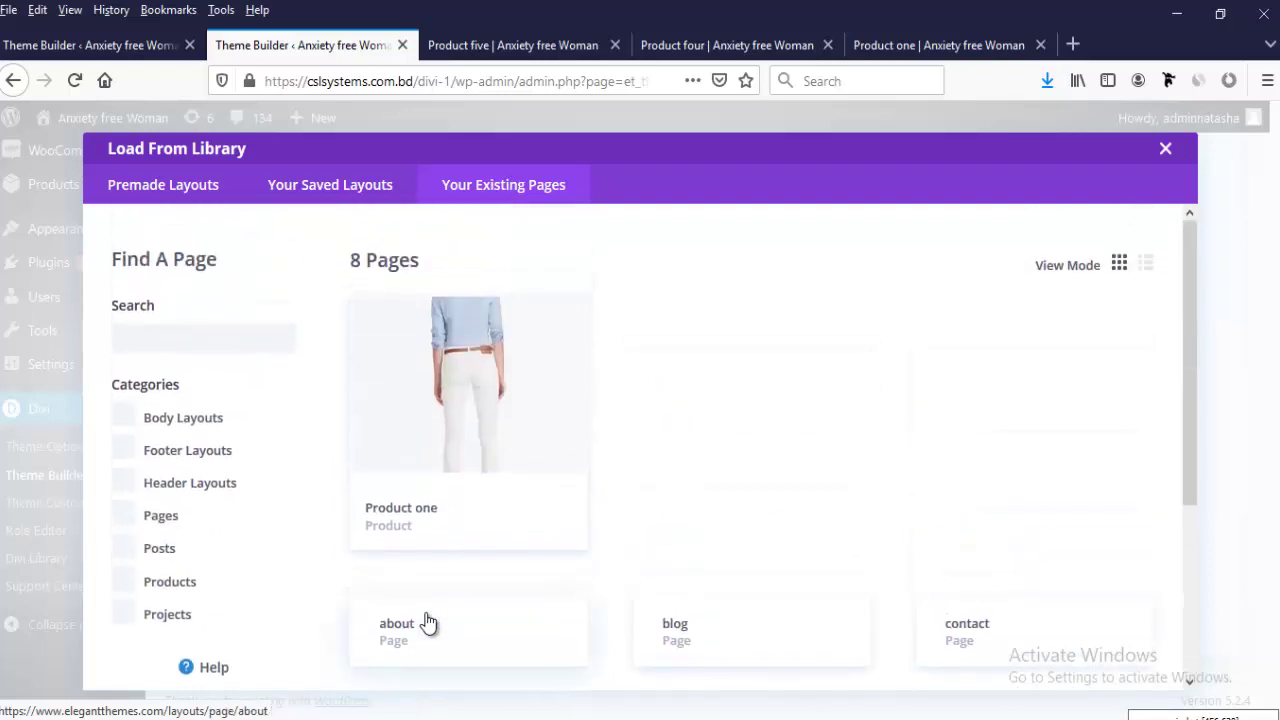
{"action": "left_click", "coordinate": [435, 537]}
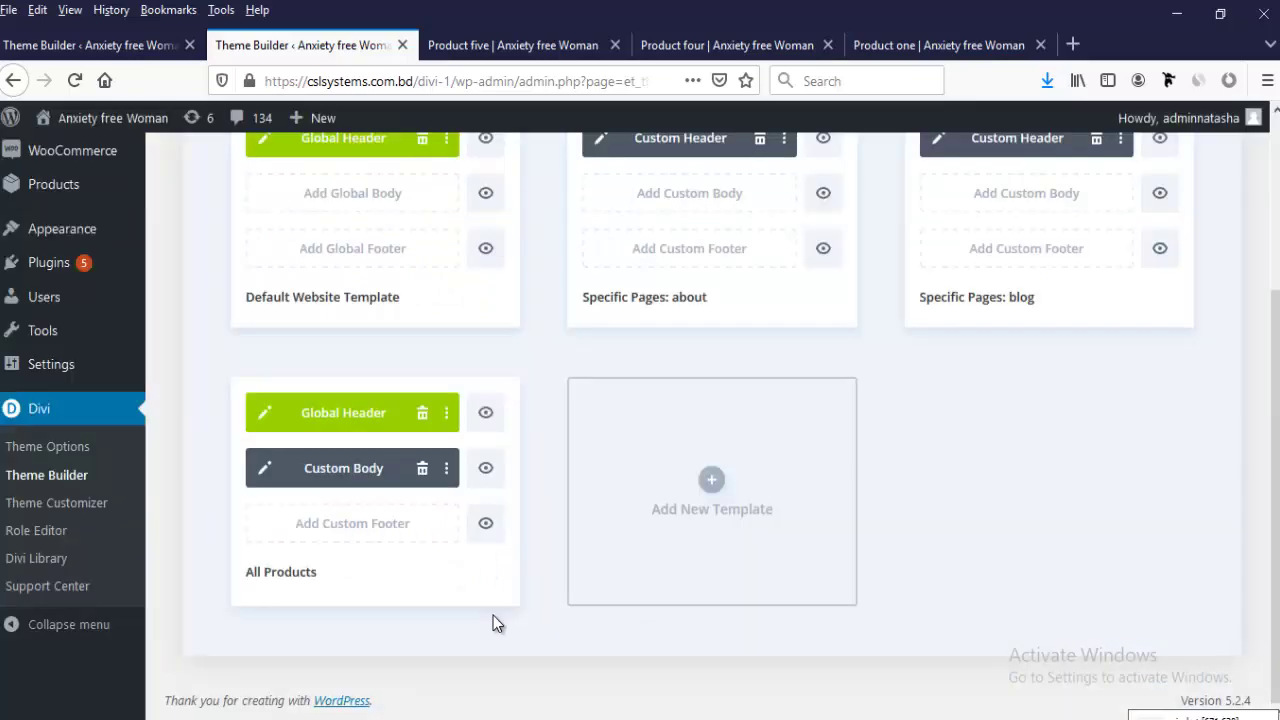
Step: Save the Theme Builder changes and reload the Product five page to check its layout
{"action": "scroll", "coordinate": [336, 565], "scroll_direction": "up", "scroll_amount": 3}
{"action": "left_click", "coordinate": [285, 191]}
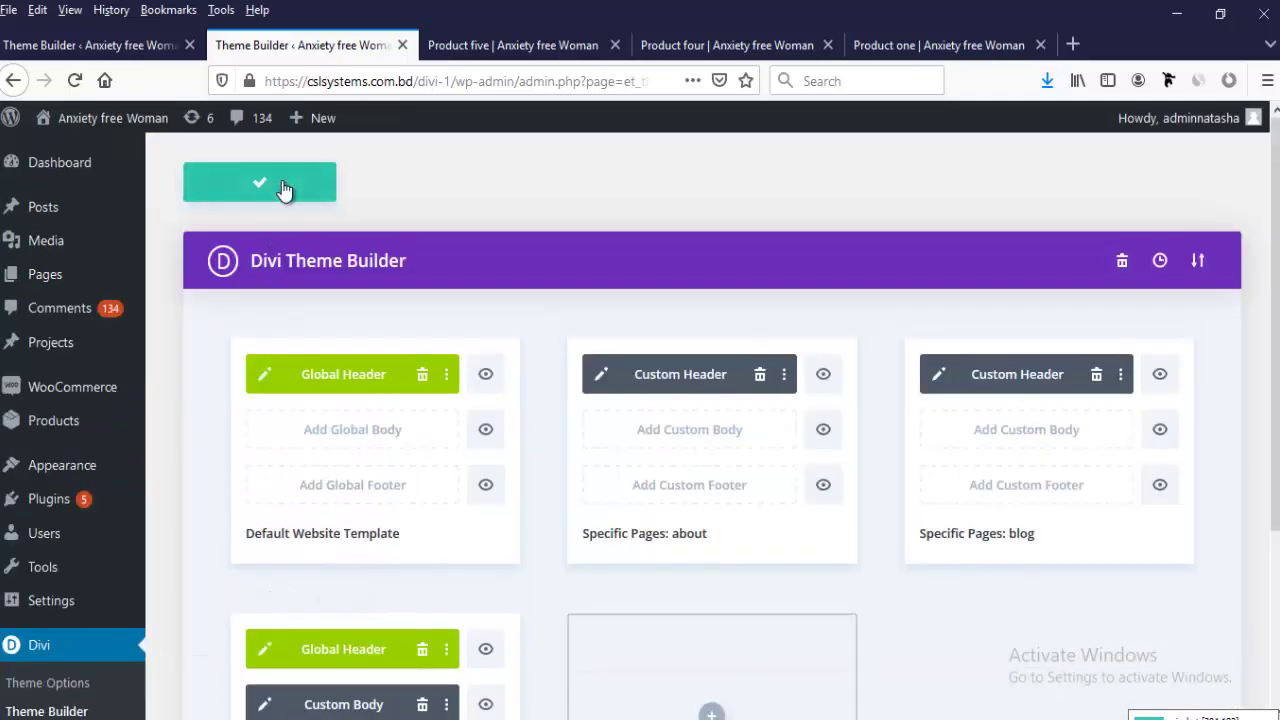
{"action": "left_click", "coordinate": [563, 45]}
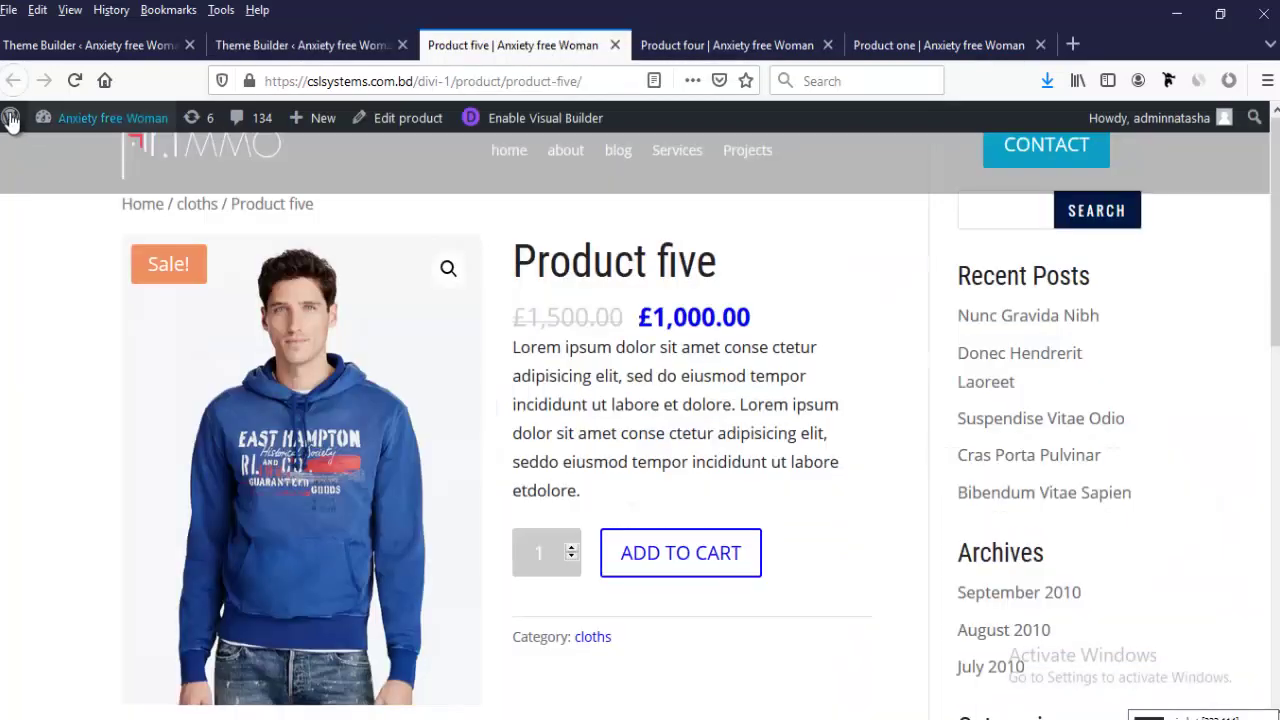
{"action": "left_click", "coordinate": [68, 82]}
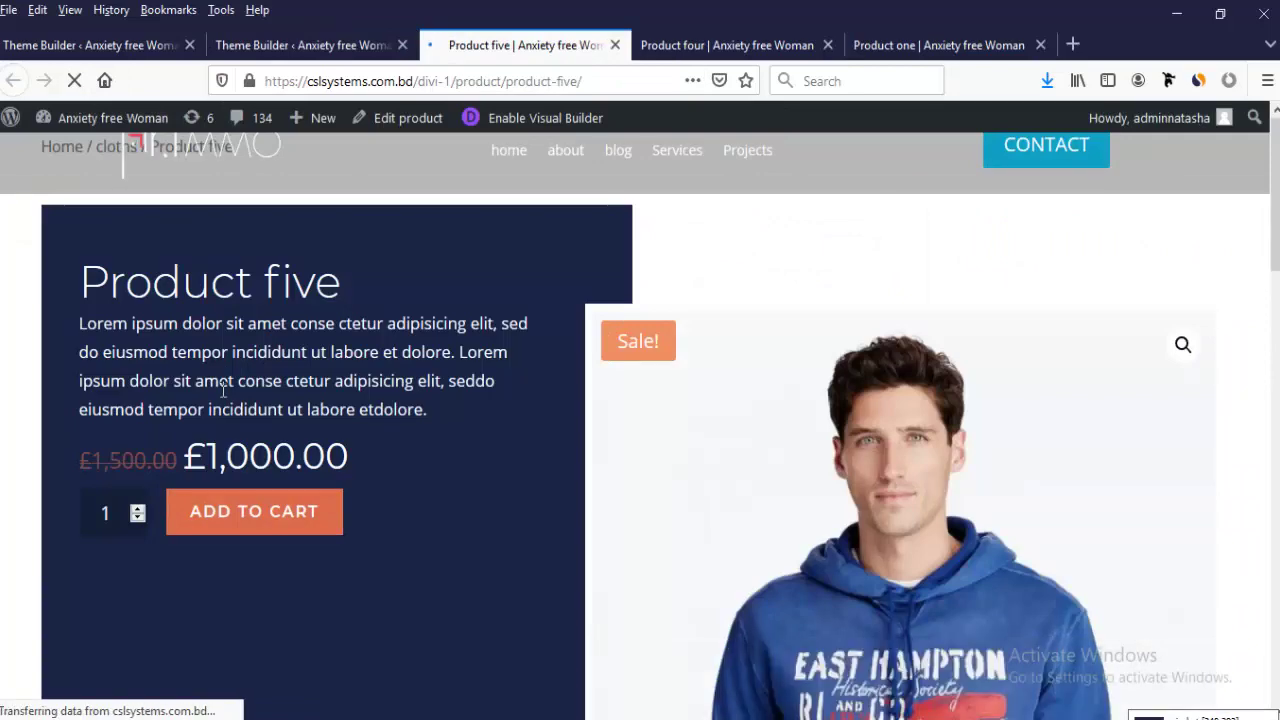
Step: Examine the Product five page from the product details through the review form to the related products
{"action": "scroll", "coordinate": [535, 398], "scroll_direction": "down", "scroll_amount": 2}
{"action": "scroll", "coordinate": [535, 398], "scroll_direction": "up", "scroll_amount": 2}
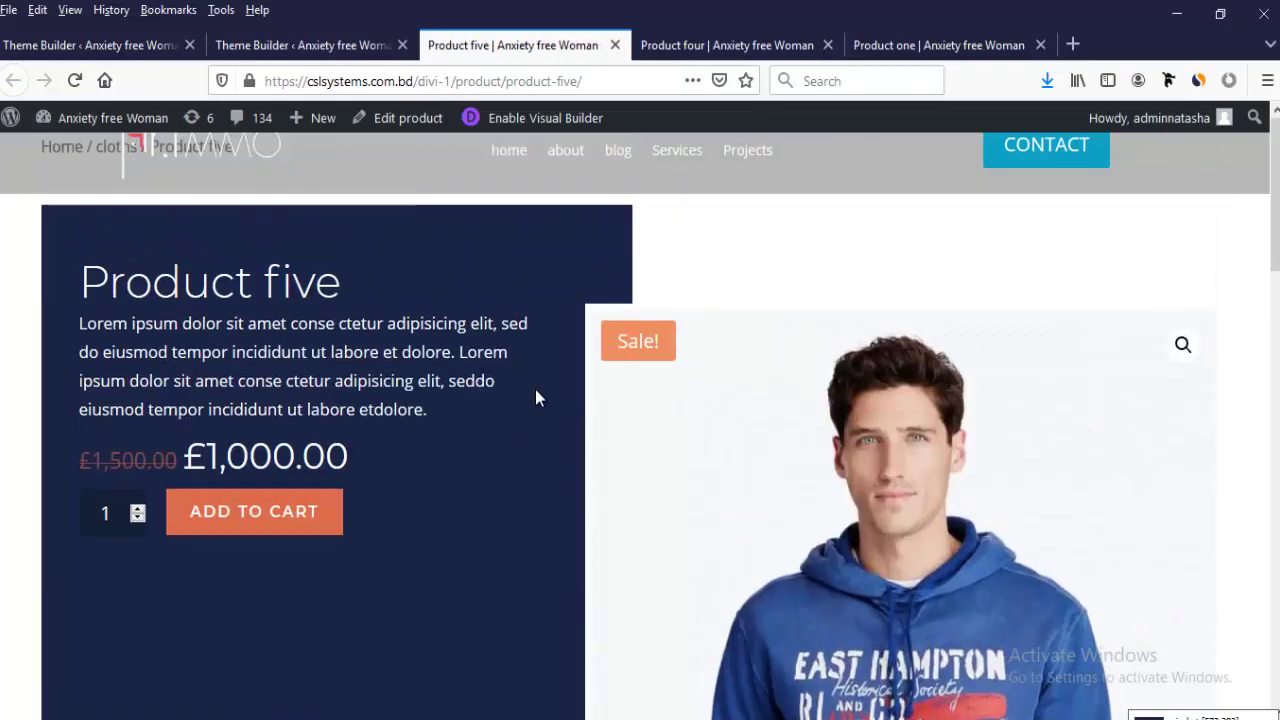
{"action": "scroll", "coordinate": [535, 398], "scroll_direction": "down", "scroll_amount": 5}
{"action": "scroll", "coordinate": [535, 398], "scroll_direction": "down", "scroll_amount": 5}
{"action": "scroll", "coordinate": [535, 398], "scroll_direction": "up", "scroll_amount": 6}
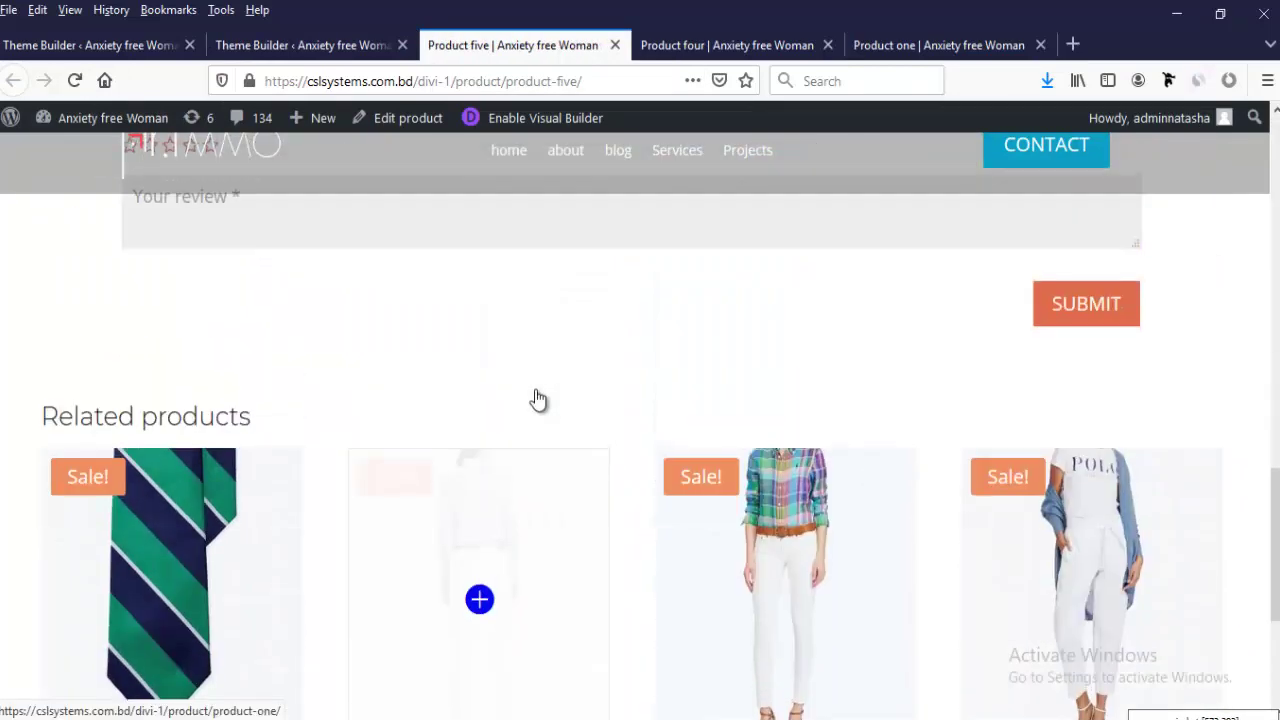
{"action": "scroll", "coordinate": [535, 398], "scroll_direction": "up", "scroll_amount": 5}
Step: Reload the Product four page and look over its layout from the product details past the reviews section
{"action": "left_click", "coordinate": [725, 45]}
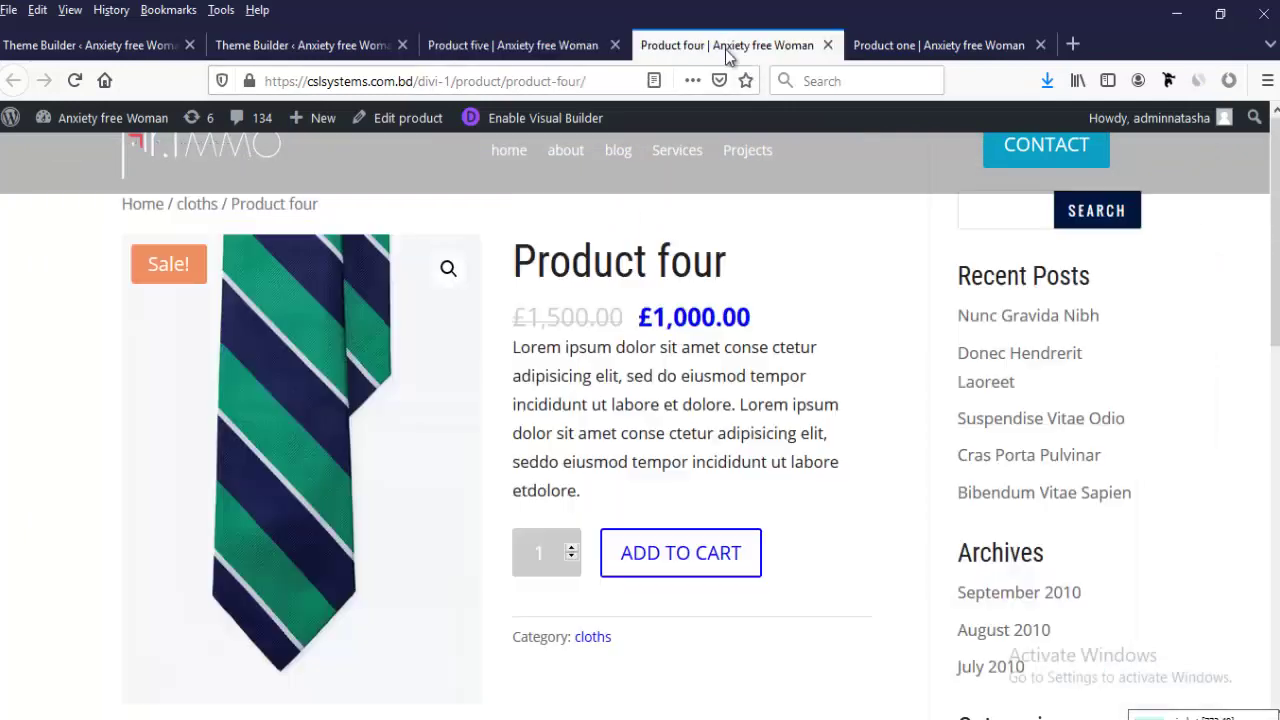
{"action": "left_click", "coordinate": [75, 82]}
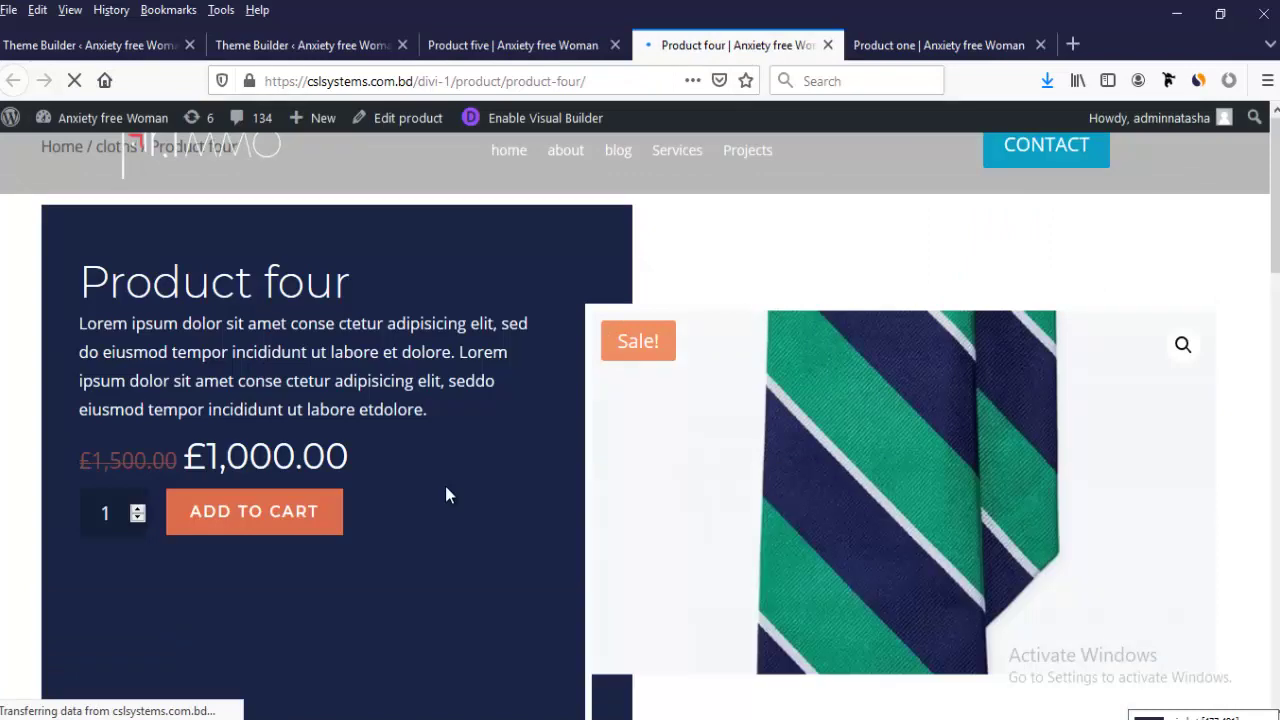
{"action": "scroll", "coordinate": [449, 494], "scroll_direction": "down", "scroll_amount": 5}
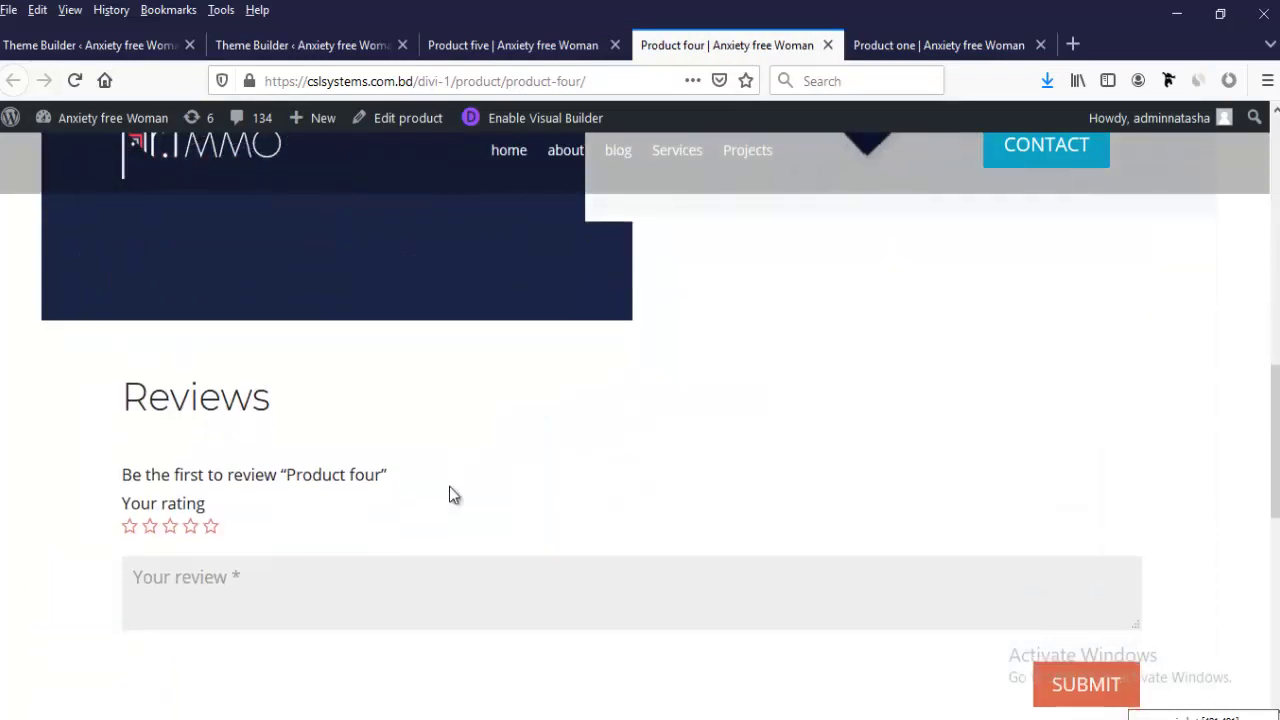
{"action": "scroll", "coordinate": [449, 494], "scroll_direction": "down", "scroll_amount": 5}
{"action": "scroll", "coordinate": [449, 494], "scroll_direction": "up", "scroll_amount": 10}
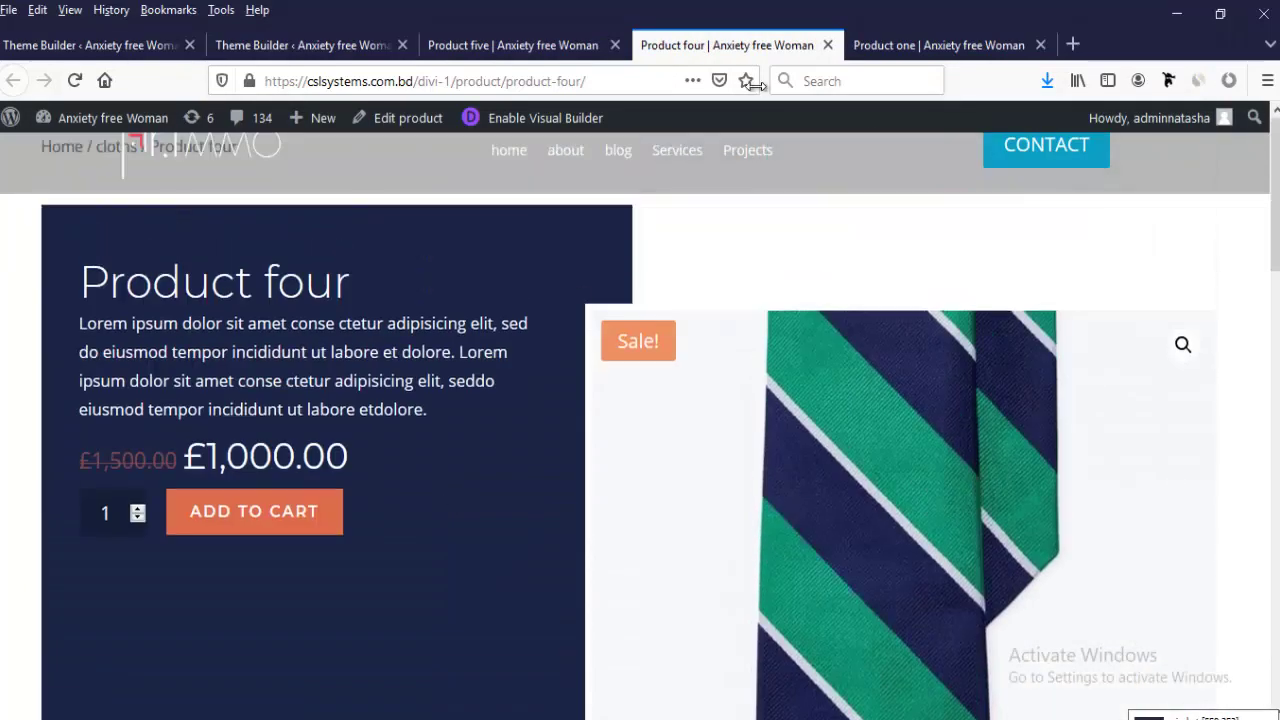
Step: Reload the Product one page, then review the Product five page again down to the footer
{"action": "left_click", "coordinate": [866, 45]}
{"action": "scroll", "coordinate": [361, 392], "scroll_direction": "up", "scroll_amount": 10}
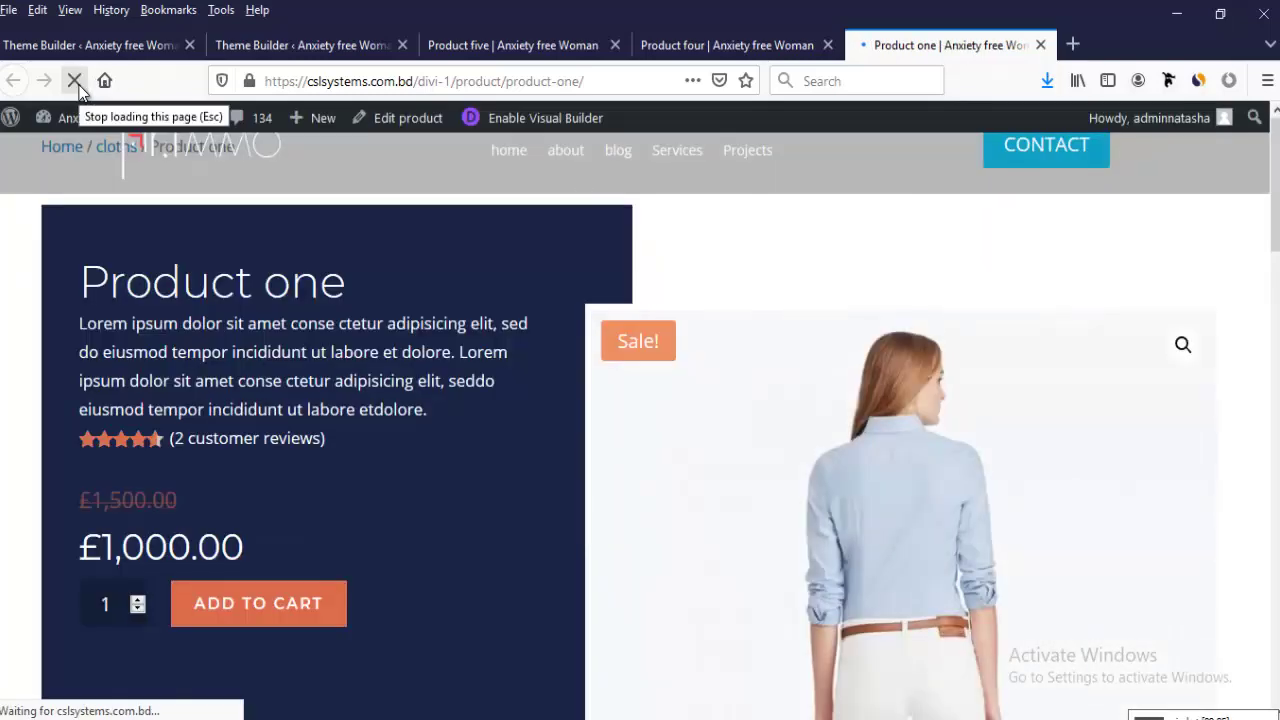
{"action": "left_click", "coordinate": [520, 45]}
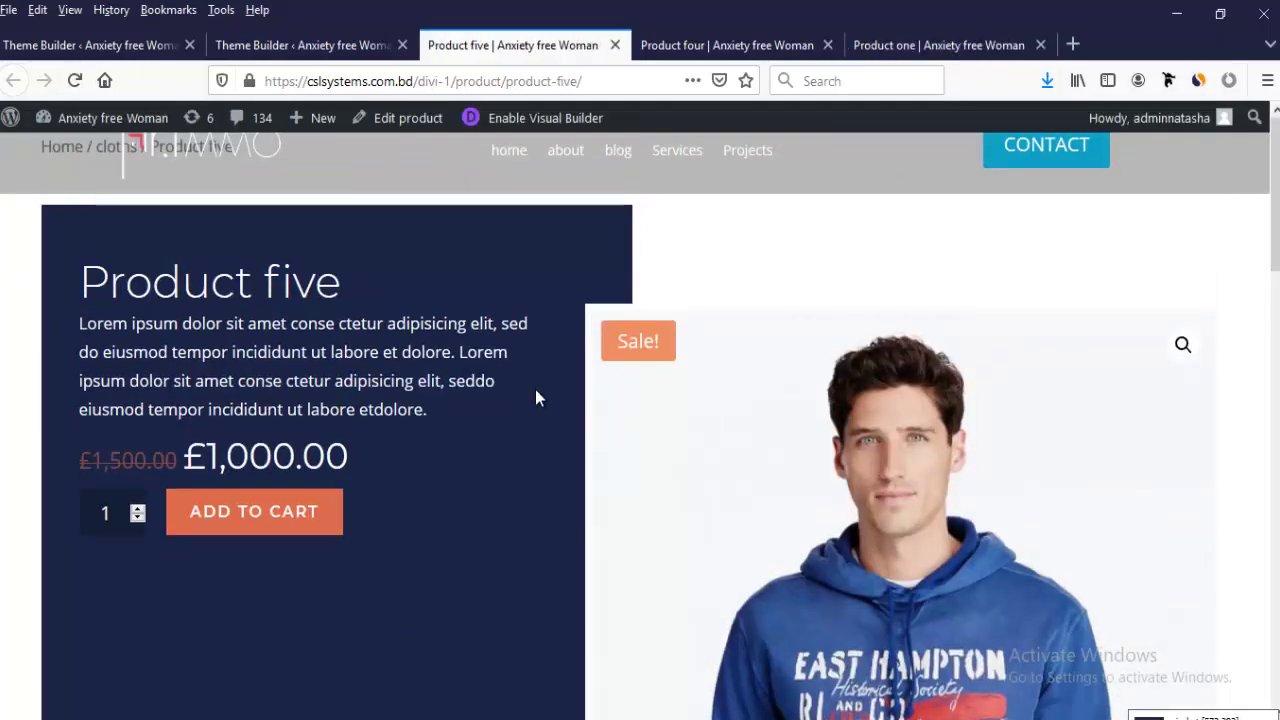
{"action": "scroll", "coordinate": [536, 392], "scroll_direction": "down", "scroll_amount": 15}
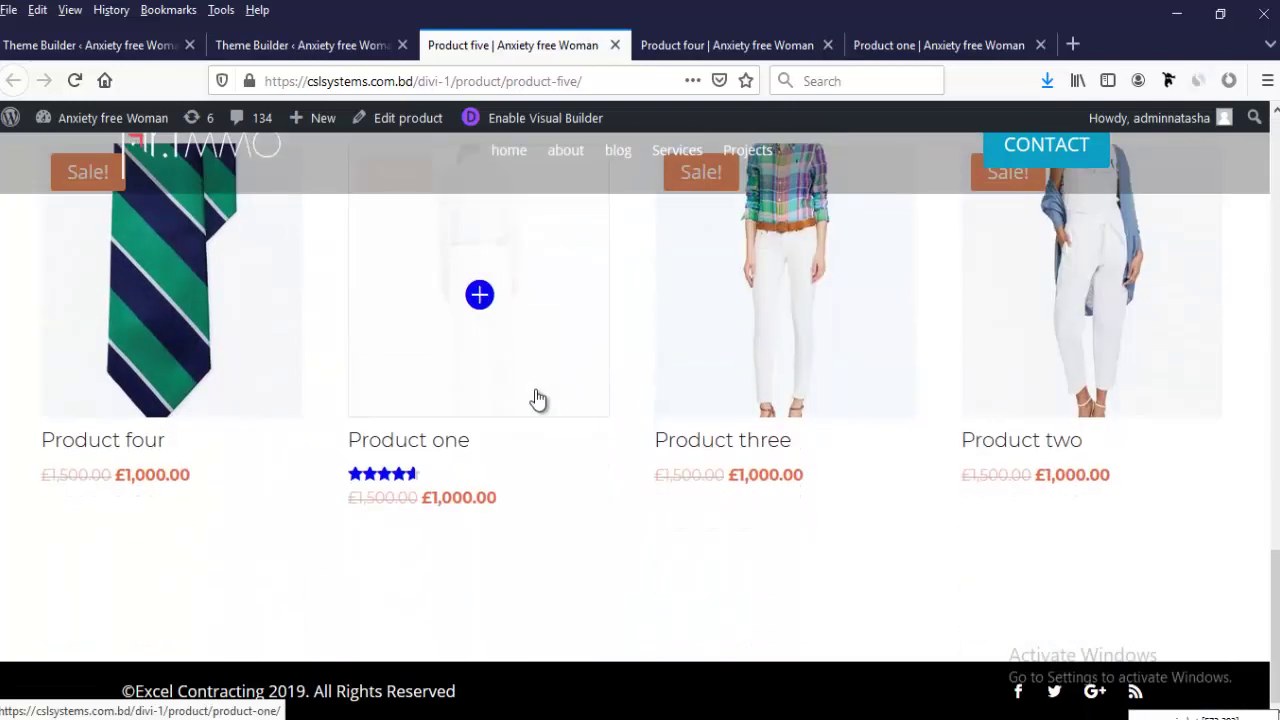
{"action": "scroll", "coordinate": [536, 398], "scroll_direction": "up", "scroll_amount": 15}
Step: Return to the Product four page, refresh it and check the template layout again through its reviews section
{"action": "left_click", "coordinate": [727, 45]}
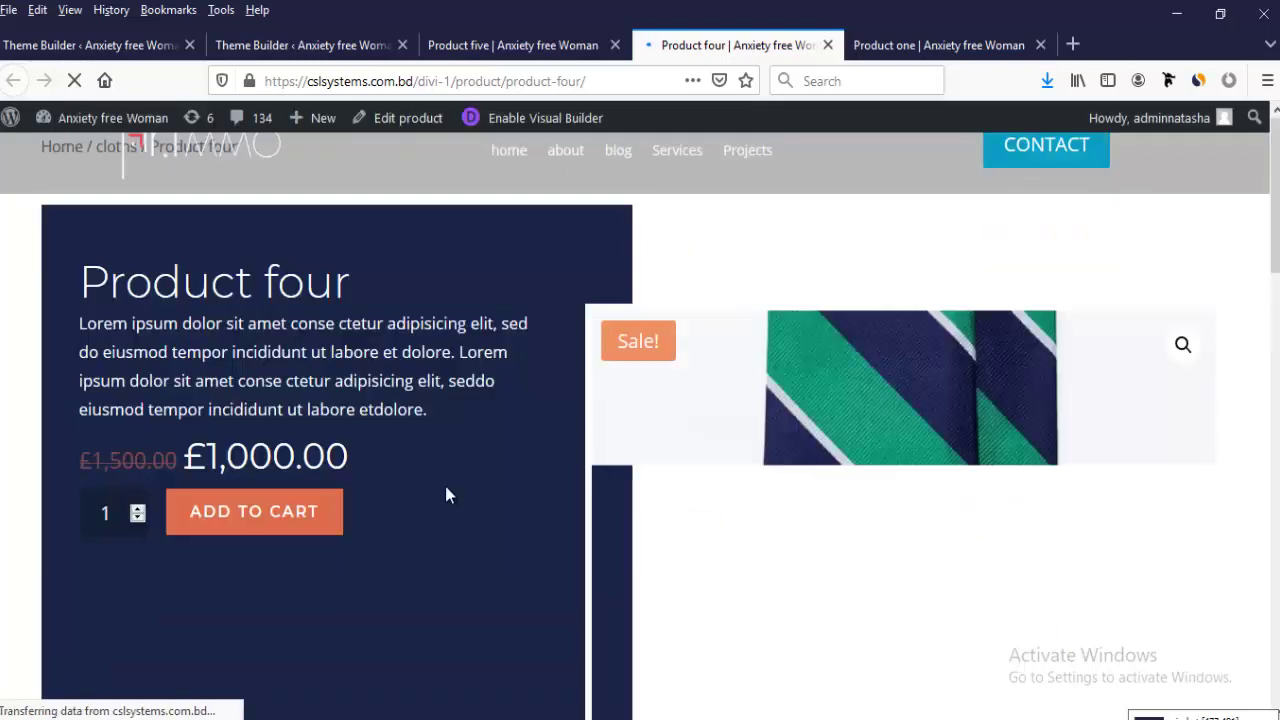
{"action": "scroll", "coordinate": [449, 490], "scroll_direction": "down", "scroll_amount": 10}
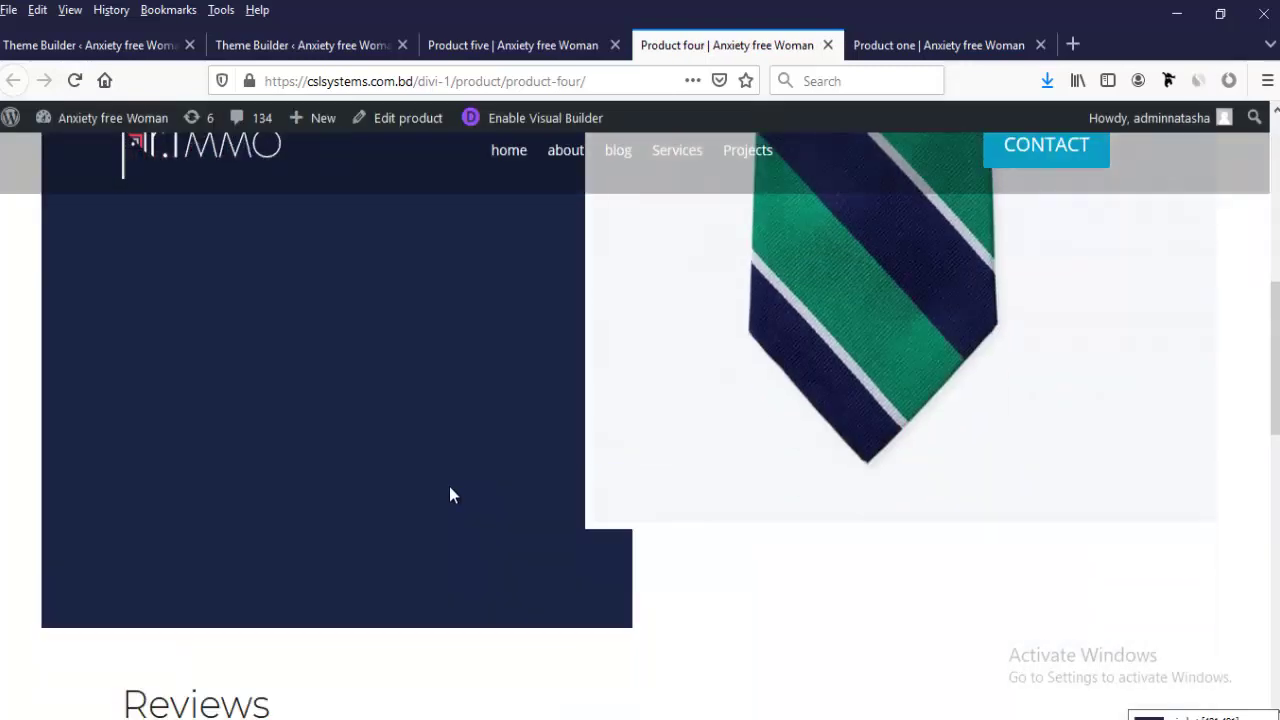
{"action": "scroll", "coordinate": [449, 490], "scroll_direction": "down", "scroll_amount": 3}
{"action": "scroll", "coordinate": [449, 494], "scroll_direction": "up", "scroll_amount": 12}
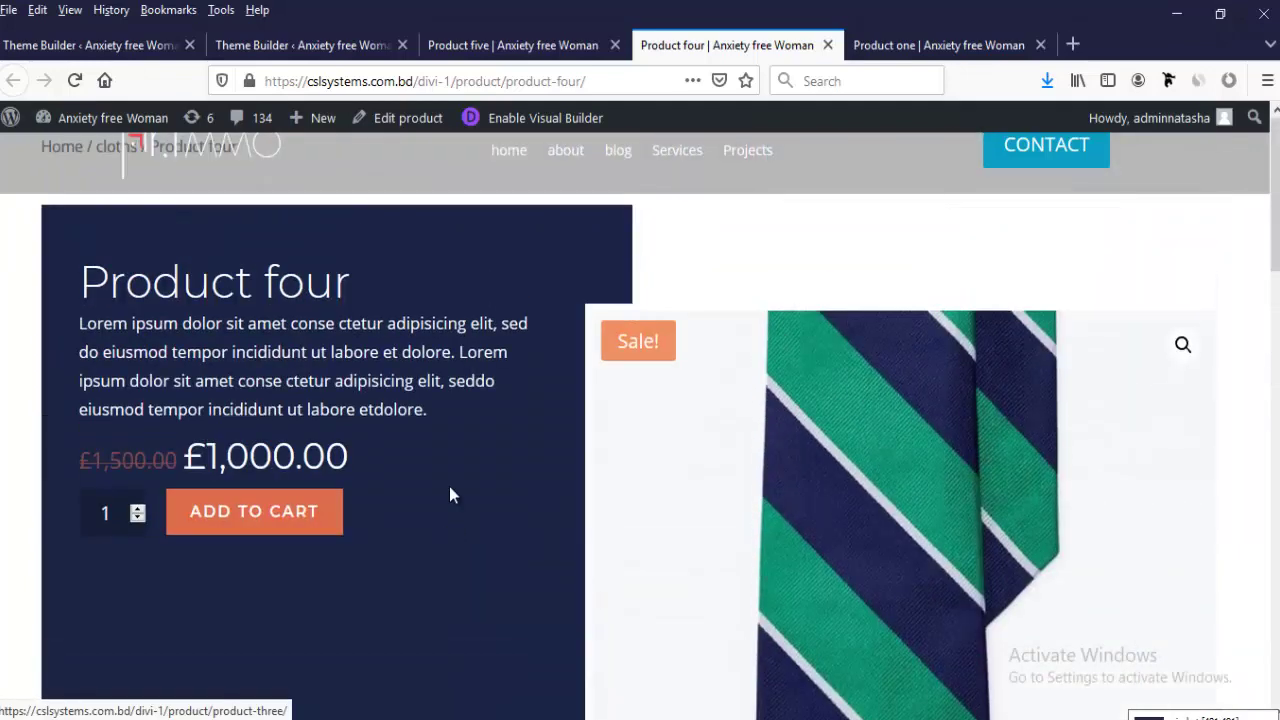
Step: Switch to the Product one page and reload it to check the All Products template layout
{"action": "left_click", "coordinate": [858, 50]}
{"action": "scroll", "coordinate": [357, 391], "scroll_direction": "up", "scroll_amount": 10}
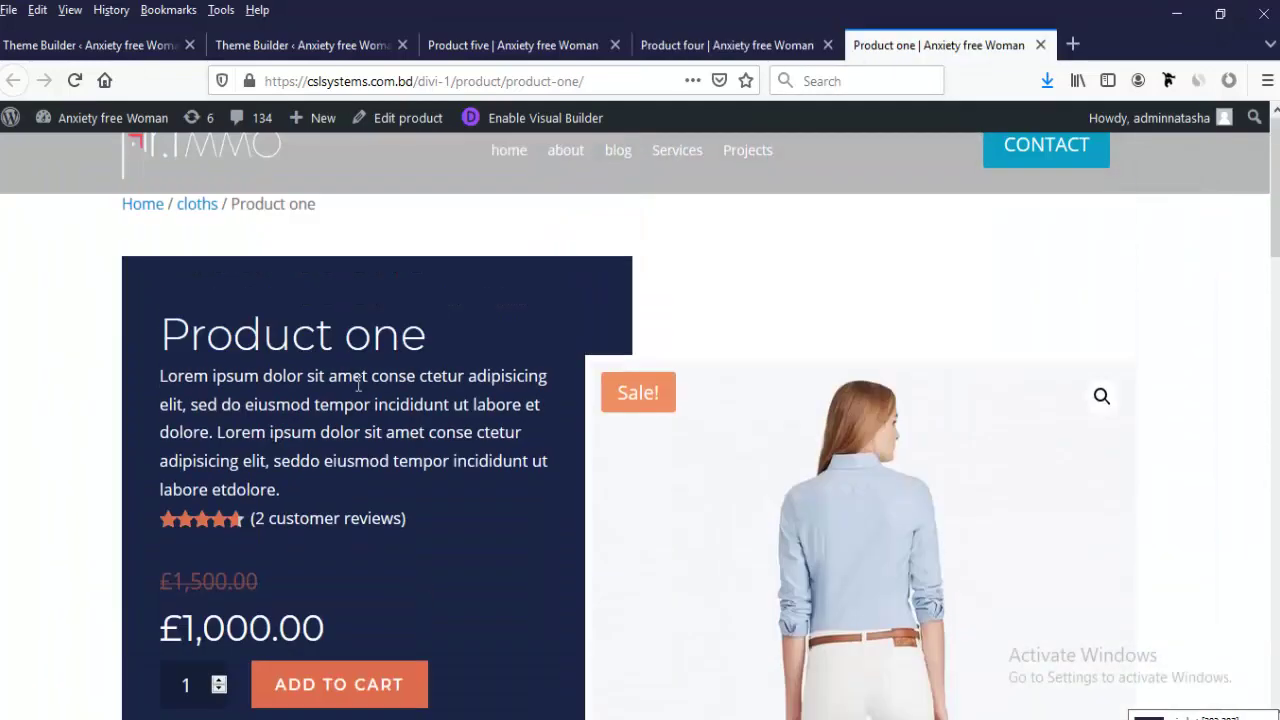
{"action": "left_click", "coordinate": [74, 82]}
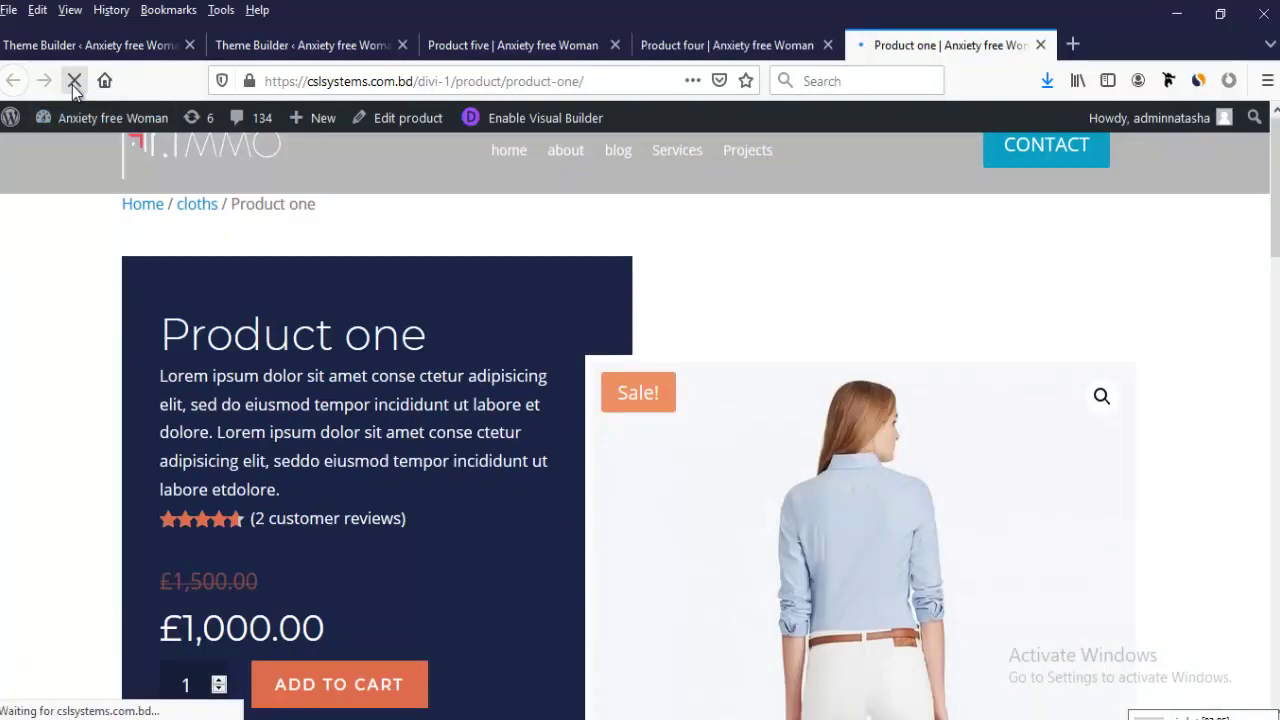